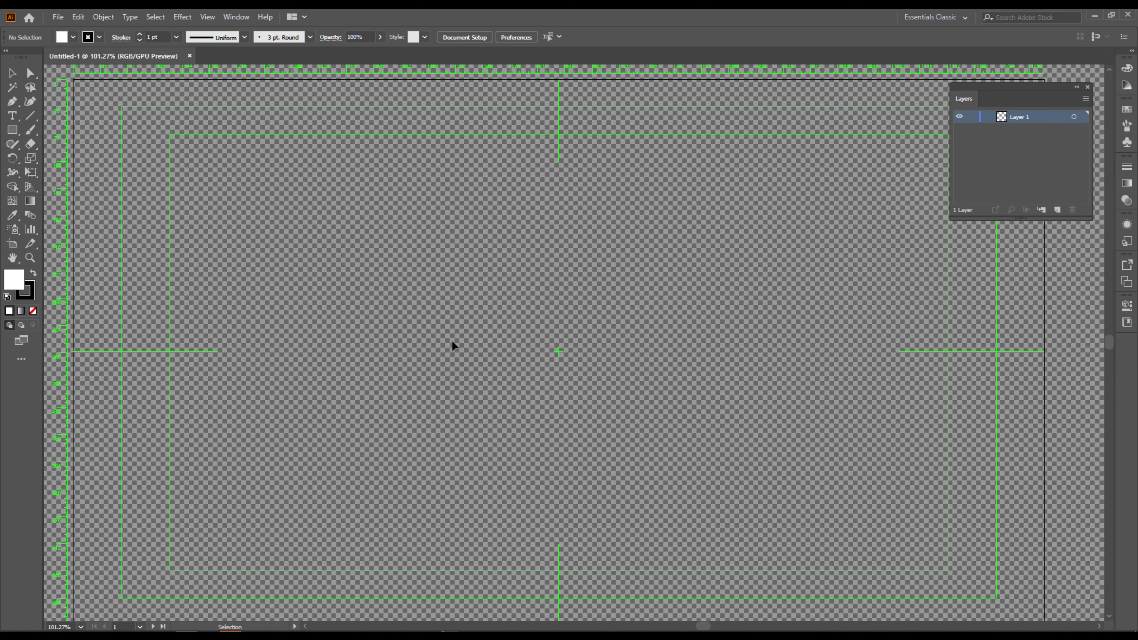
Switch to the Chrome browser and search Google Images in a new tab for "shoe png free download".
{"action": "scroll", "coordinate": [450, 343], "scroll_direction": "down", "scroll_amount": 3}
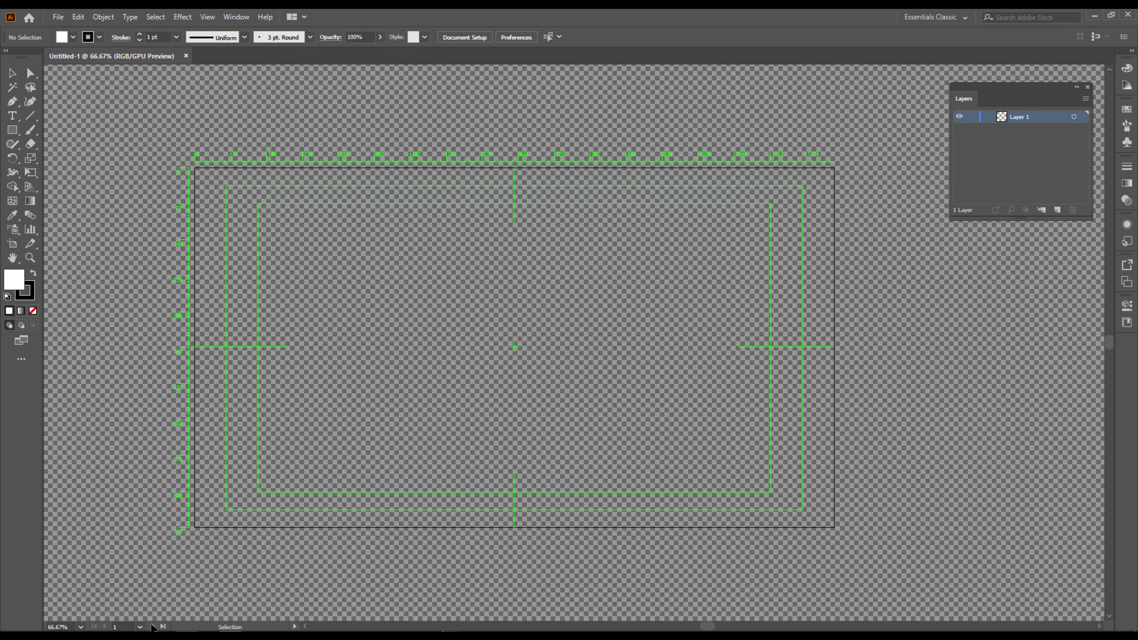
{"action": "left_click", "coordinate": [142, 587]}
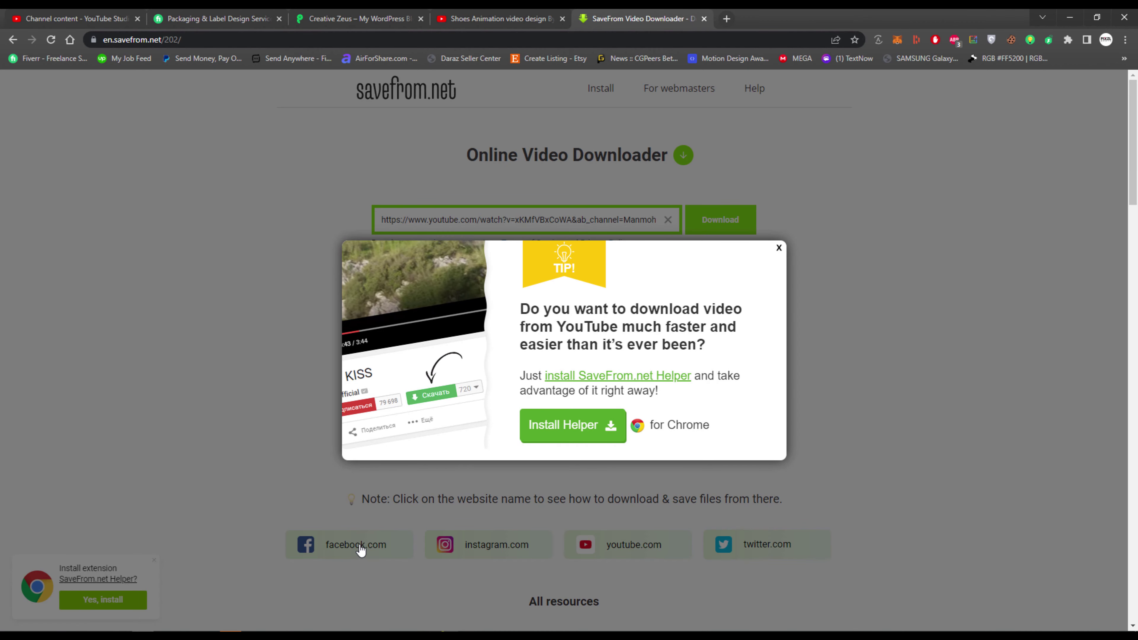
{"action": "key", "text": "ctrl+t"}
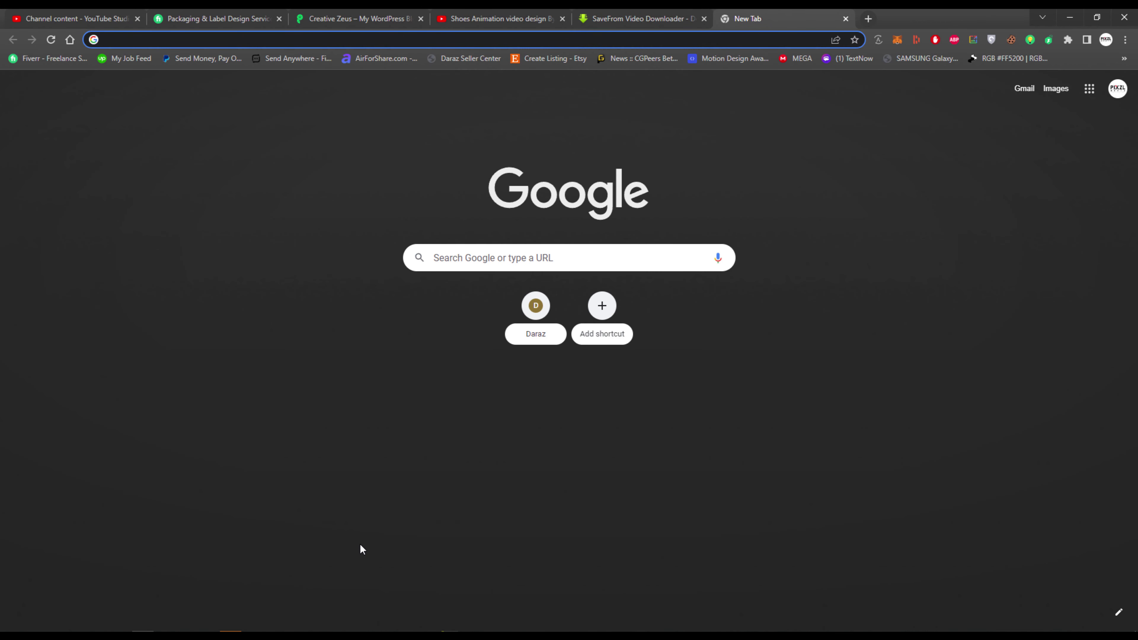
{"action": "type", "text": "shoe "}
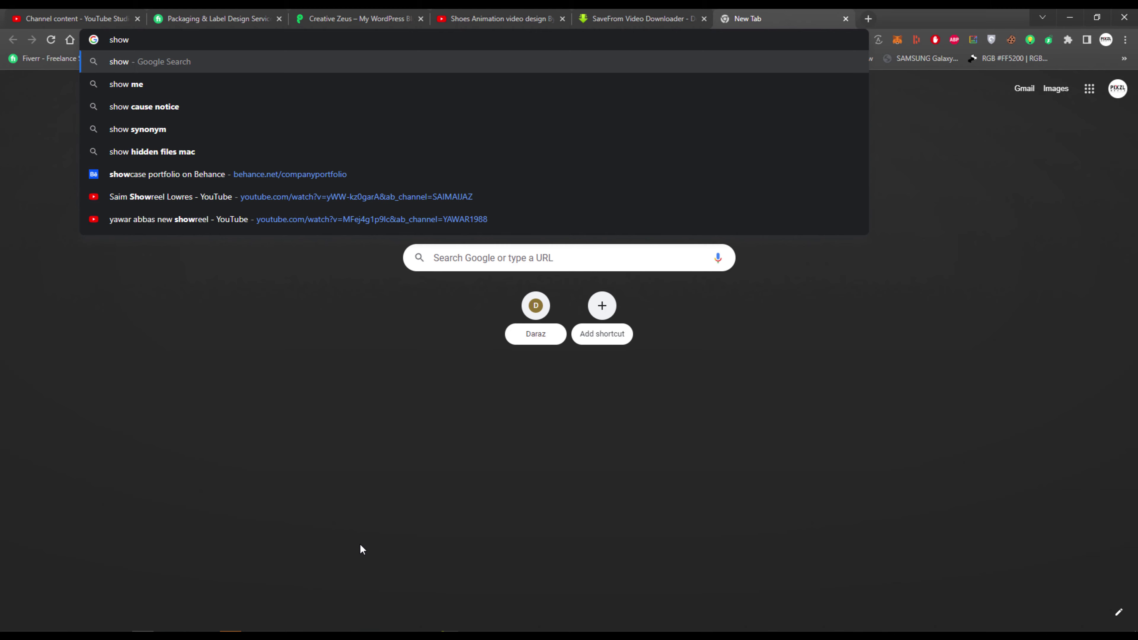
{"action": "type", "text": "png f"}
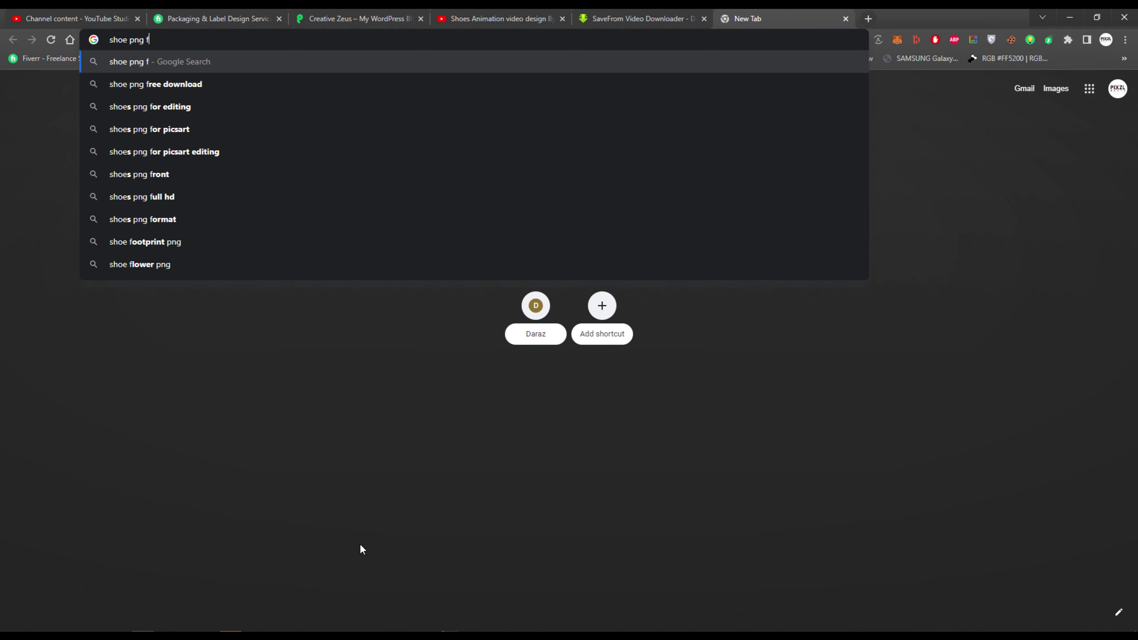
{"action": "type", "text": "ree downlo"}
{"action": "key", "text": "Return"}
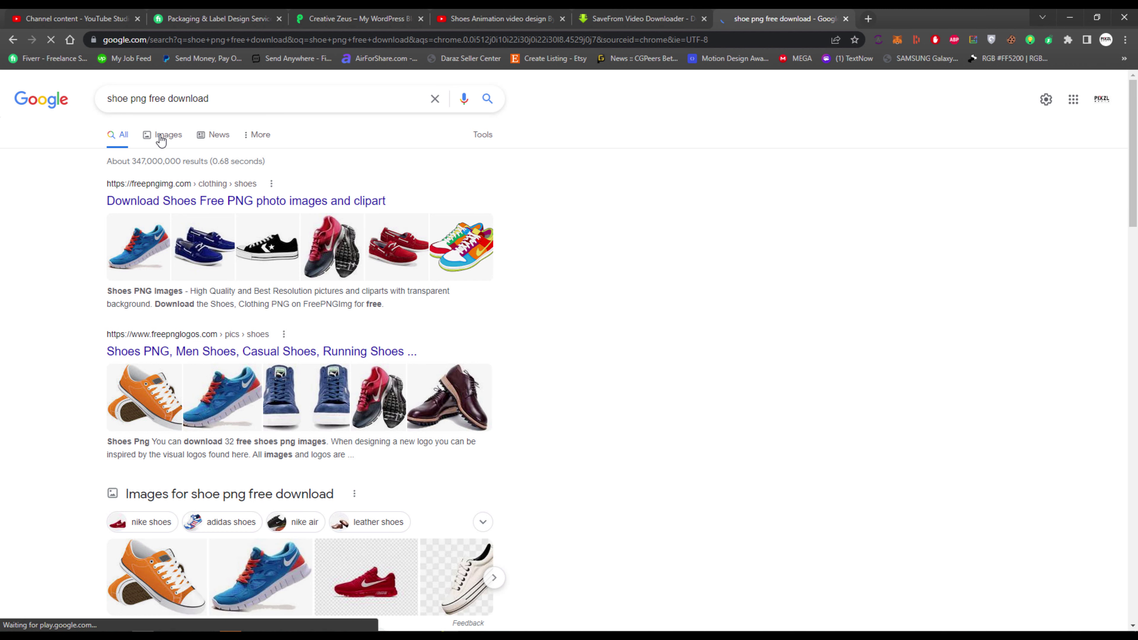
{"action": "left_click", "coordinate": [159, 135]}
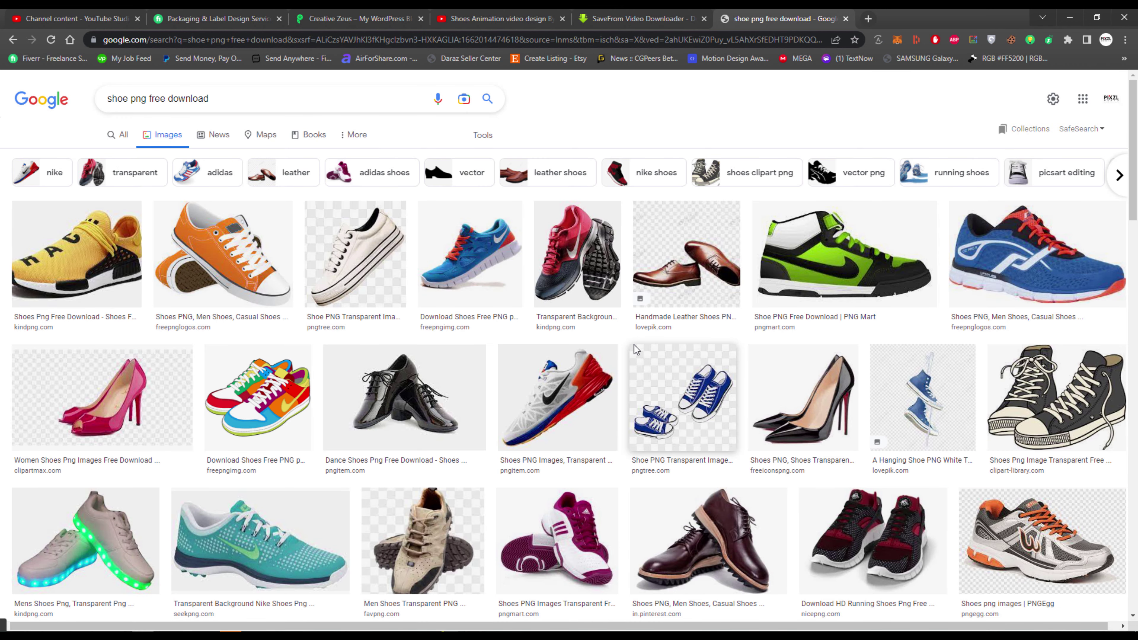
Open the blue freepngimg.com Nike shoe and the grey-orange pngegg.com shoe results in separate background tabs while browsing the image results.
{"action": "middle_click", "coordinate": [487, 272]}
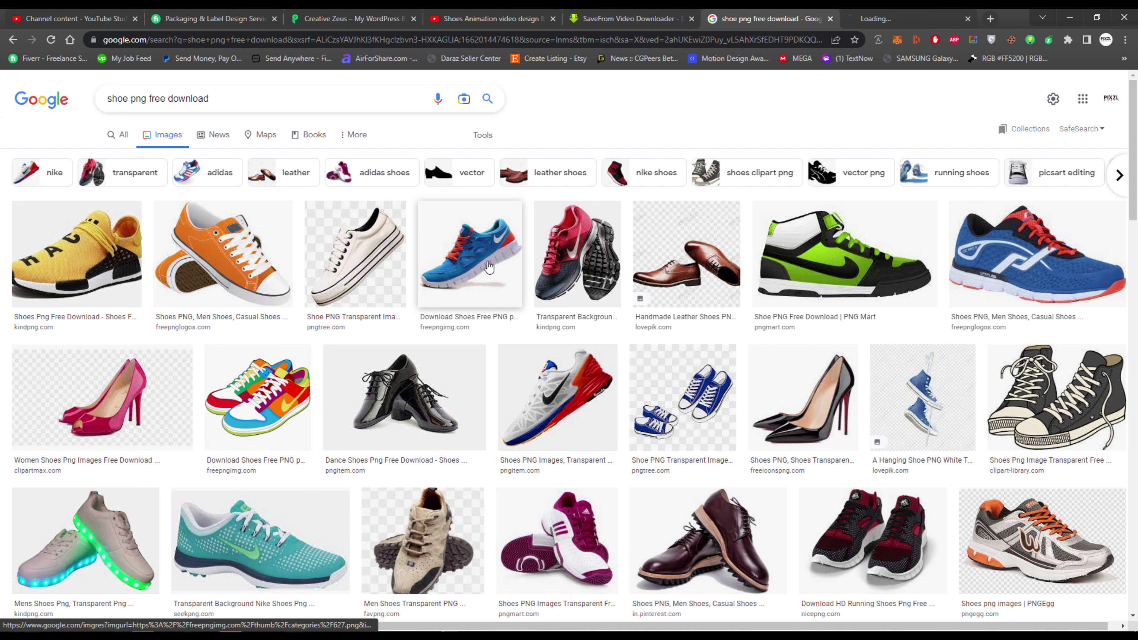
{"action": "scroll", "coordinate": [487, 272], "scroll_direction": "down", "scroll_amount": 3}
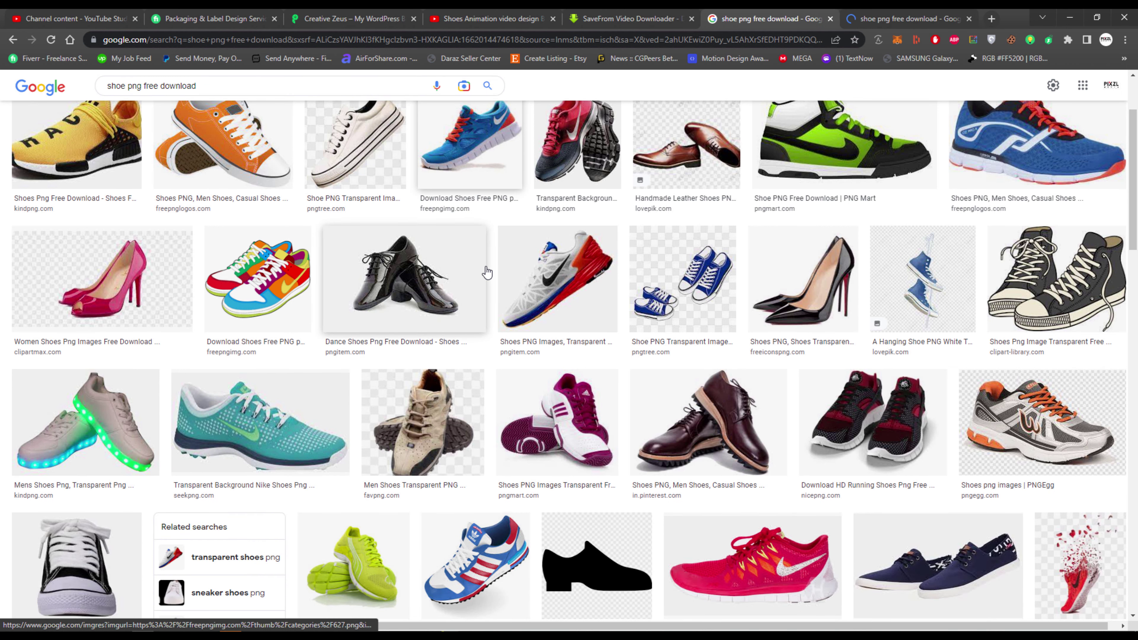
{"action": "scroll", "coordinate": [487, 272], "scroll_direction": "down", "scroll_amount": 1}
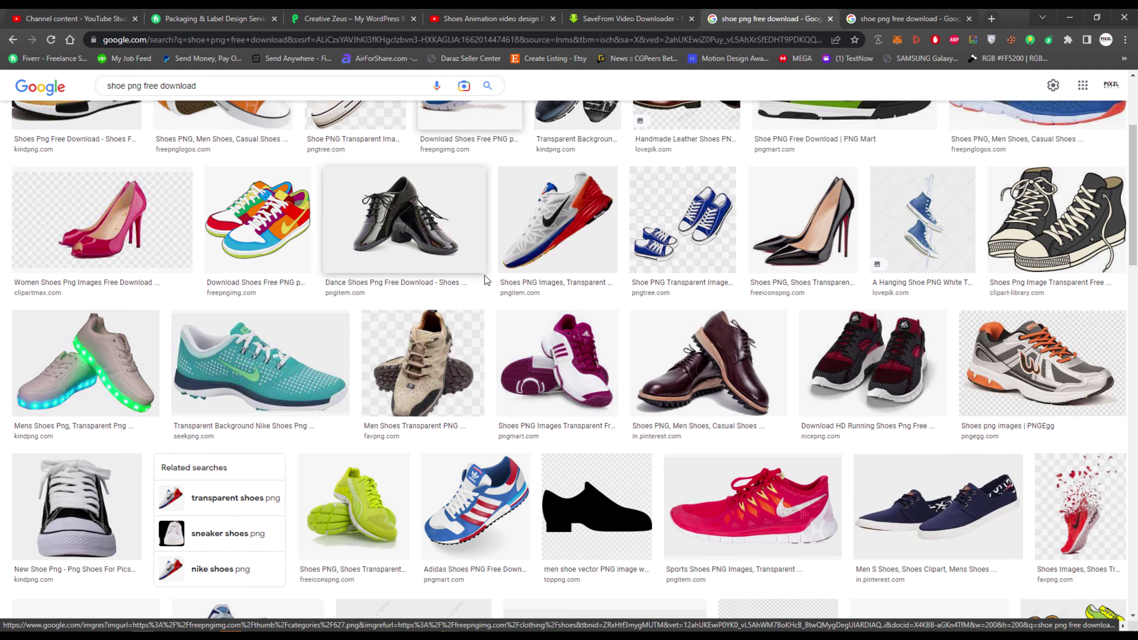
{"action": "scroll", "coordinate": [484, 275], "scroll_direction": "down", "scroll_amount": 1}
{"action": "middle_click", "coordinate": [1023, 321]}
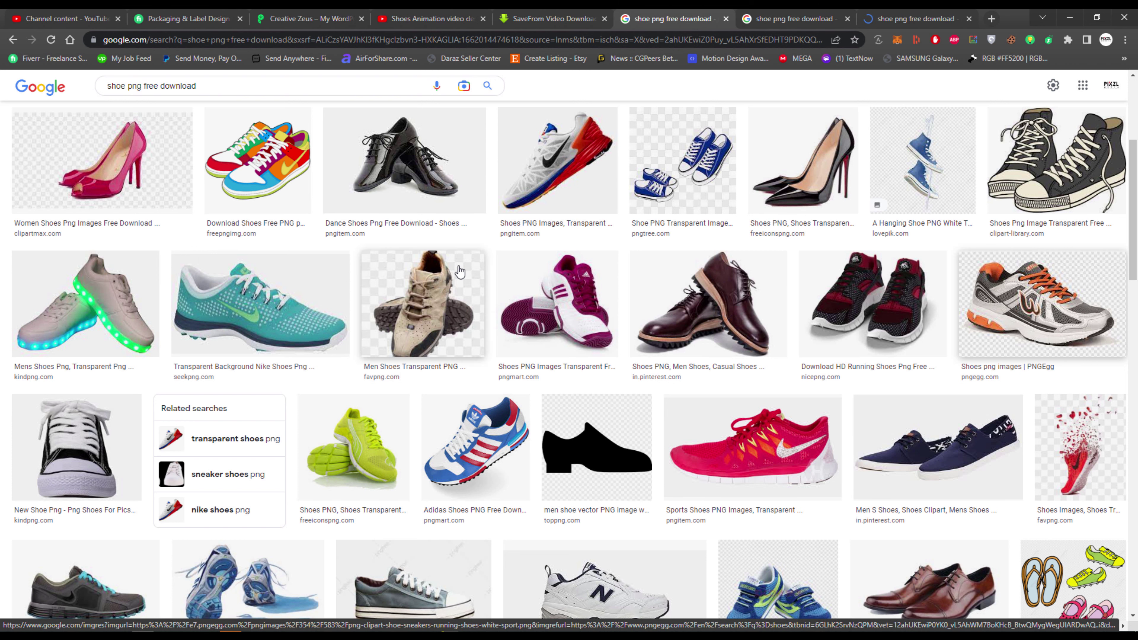
{"action": "scroll", "coordinate": [457, 273], "scroll_direction": "down", "scroll_amount": 3}
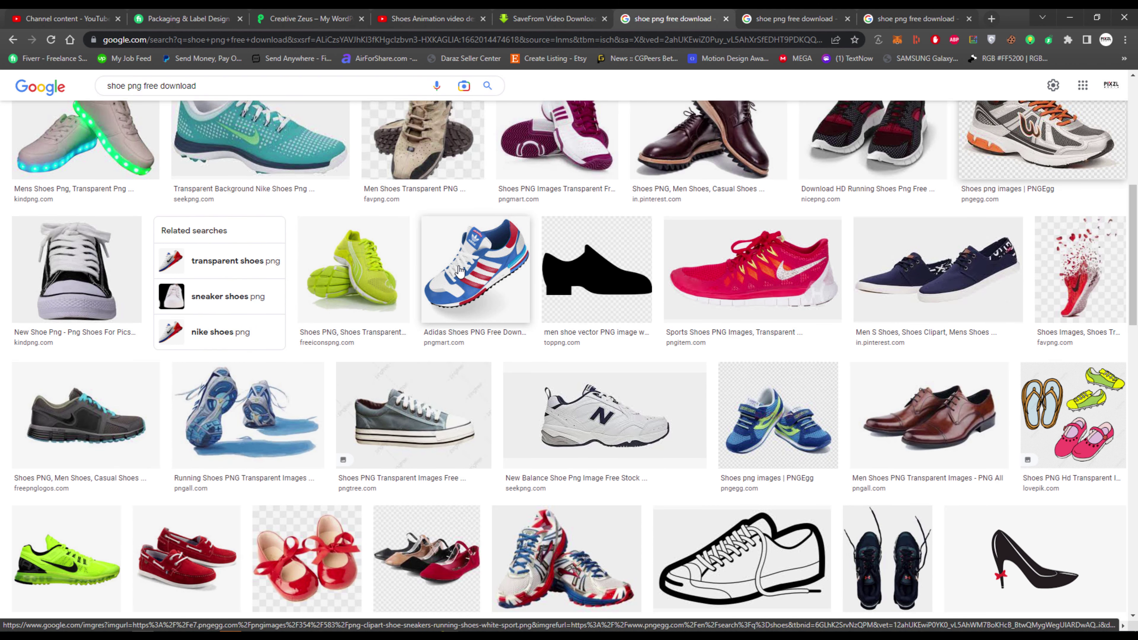
{"action": "scroll", "coordinate": [460, 270], "scroll_direction": "down", "scroll_amount": 5}
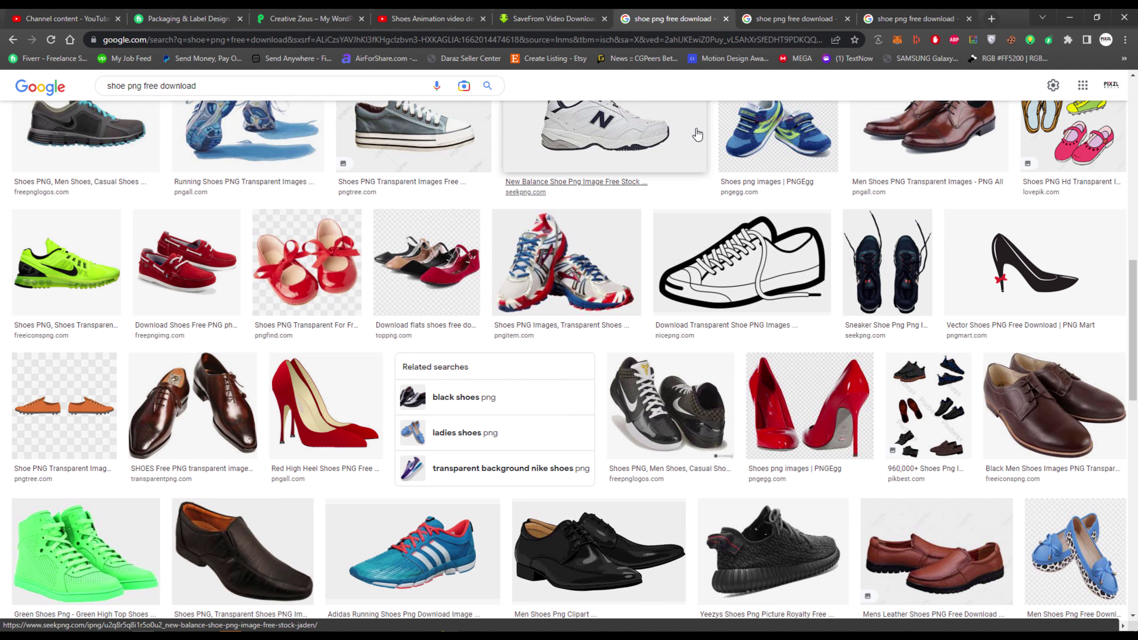
From the blue Nike shoe result, follow the related images to the PNGWing blue-green Nike sneaker and view it full size.
{"action": "left_click", "coordinate": [770, 16]}
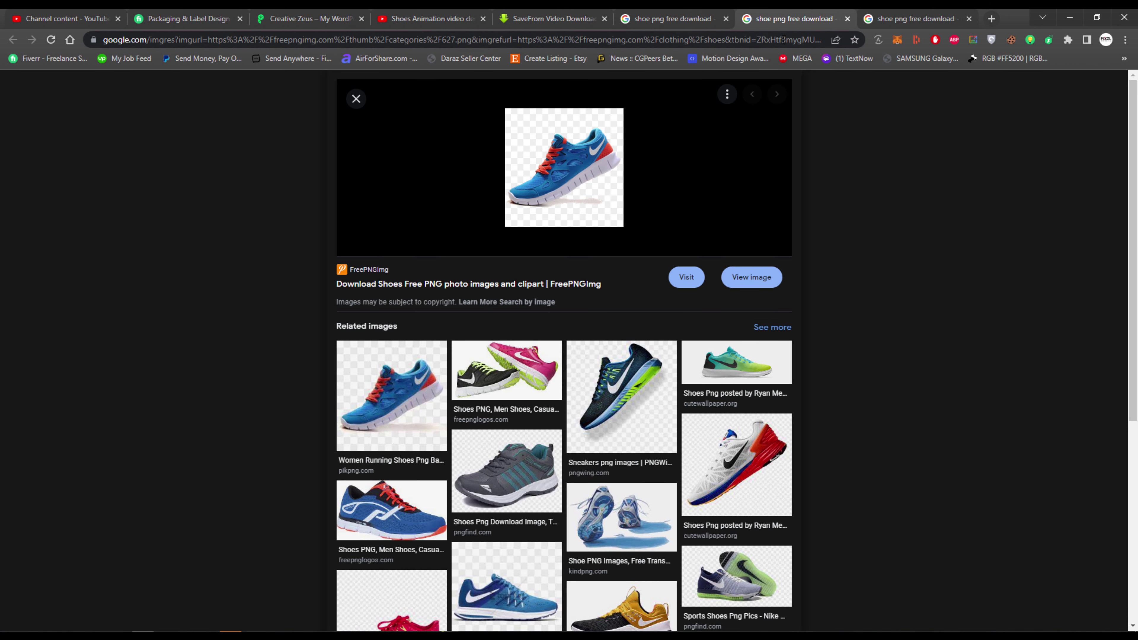
{"action": "left_click", "coordinate": [629, 385]}
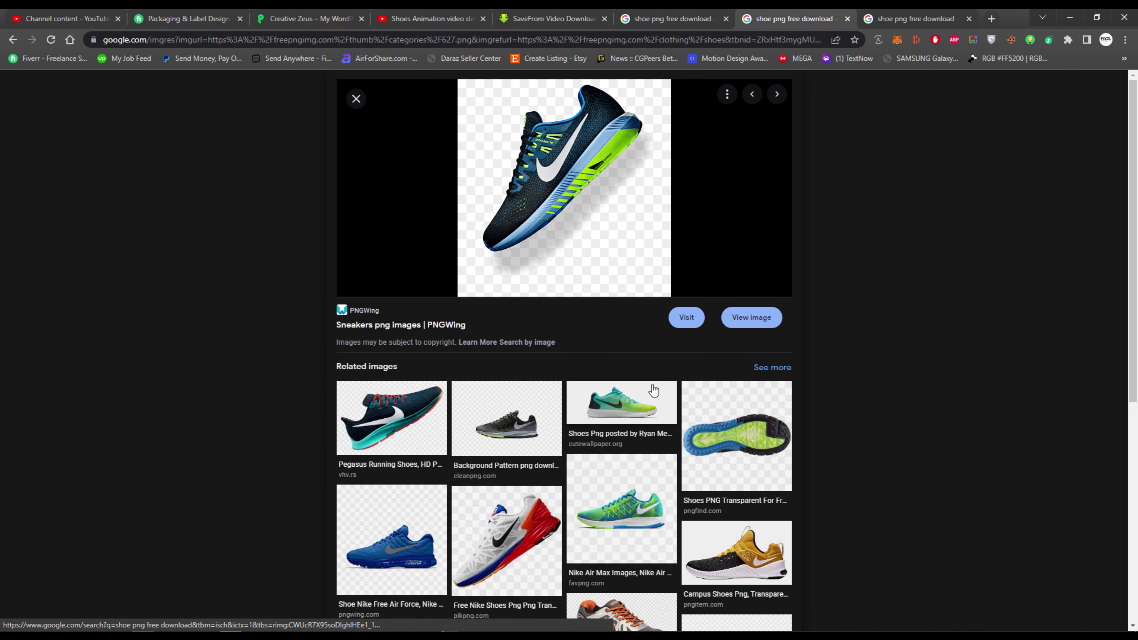
{"action": "left_click", "coordinate": [520, 527]}
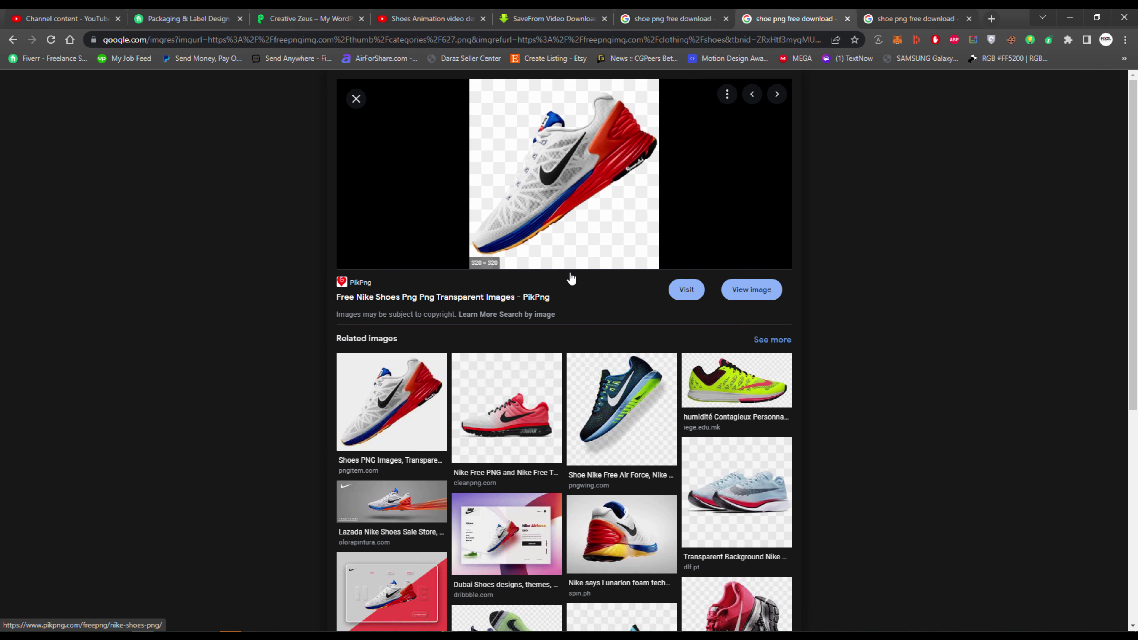
{"action": "left_click", "coordinate": [630, 399]}
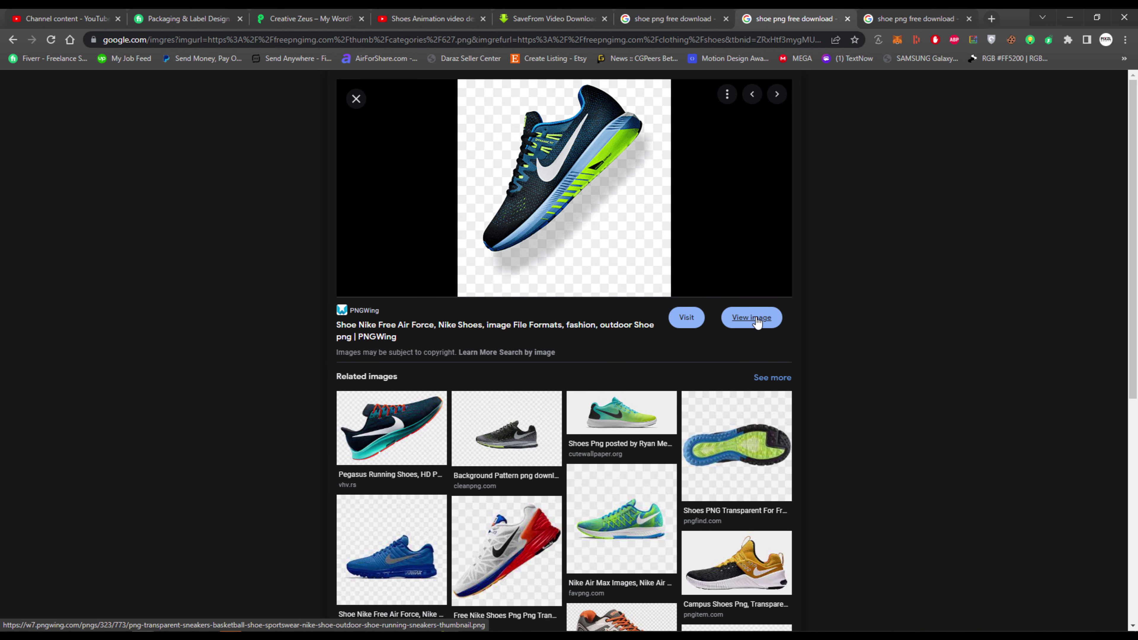
{"action": "left_click", "coordinate": [753, 319]}
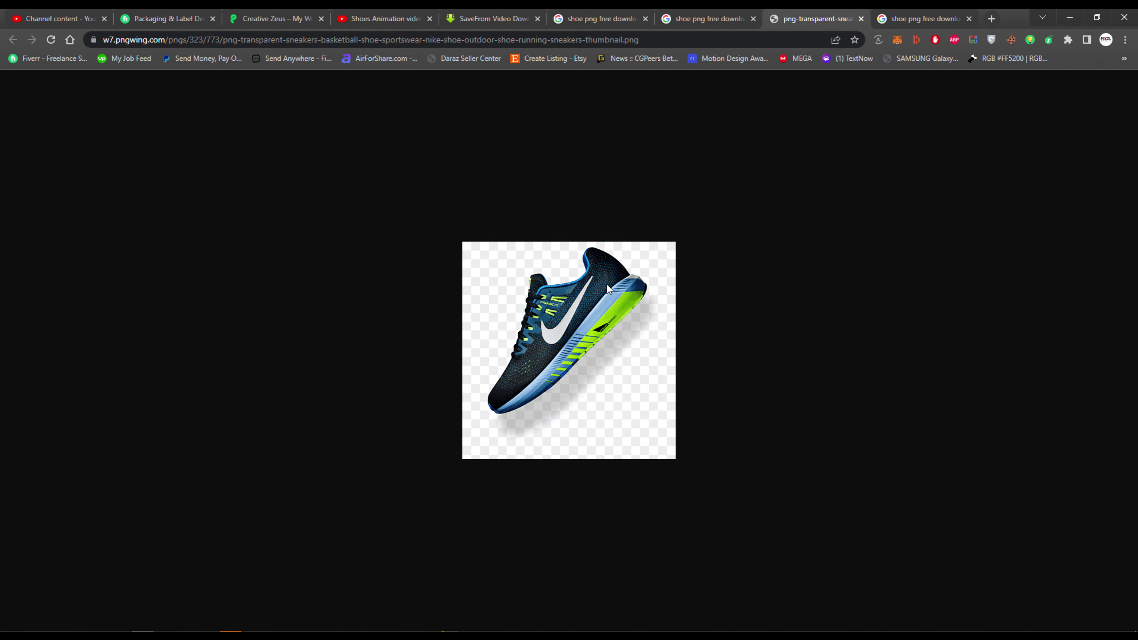
Save the sneaker image as a PNG into a new folder named "ae" inside Downloads.
{"action": "right_click", "coordinate": [591, 286]}
{"action": "left_click", "coordinate": [633, 305]}
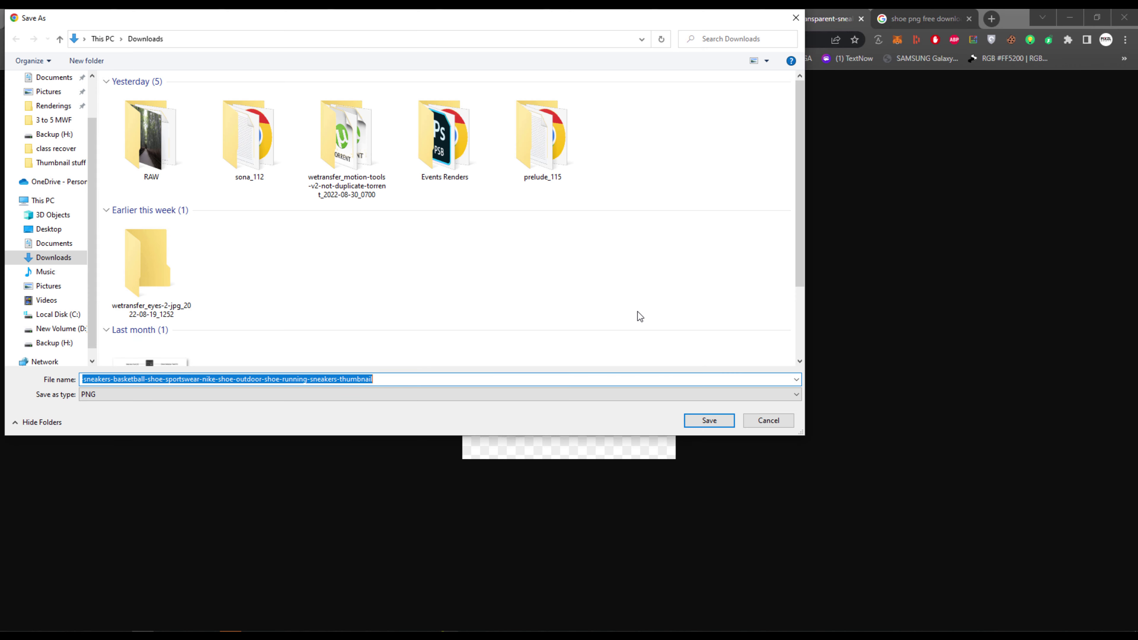
{"action": "right_click", "coordinate": [489, 288]}
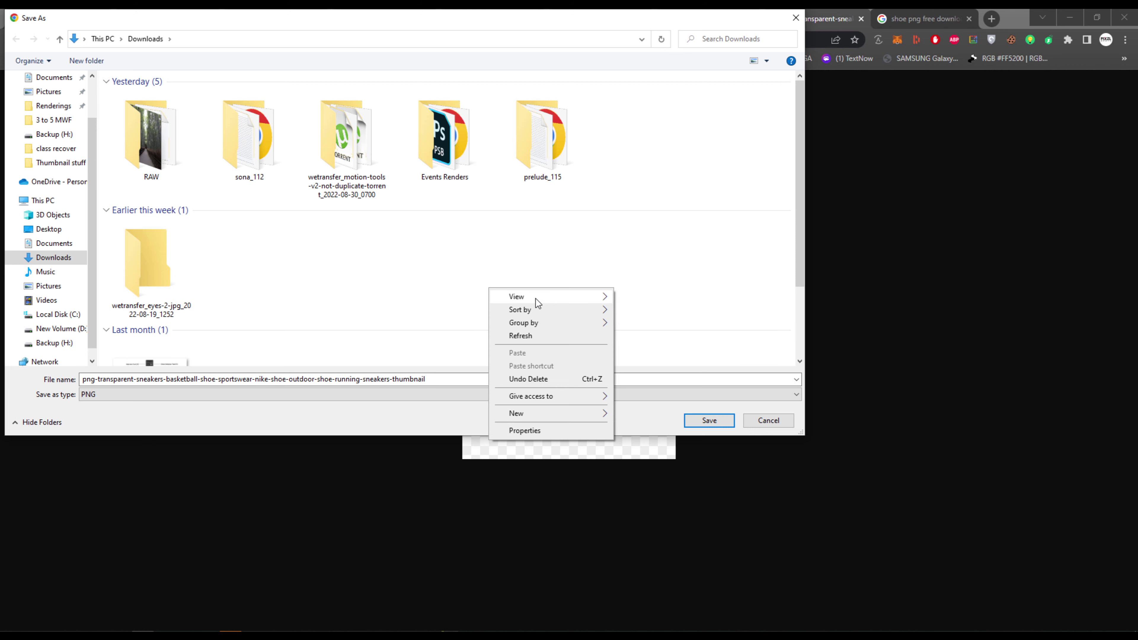
{"action": "mouse_move", "coordinate": [606, 413]}
{"action": "left_click", "coordinate": [656, 415]}
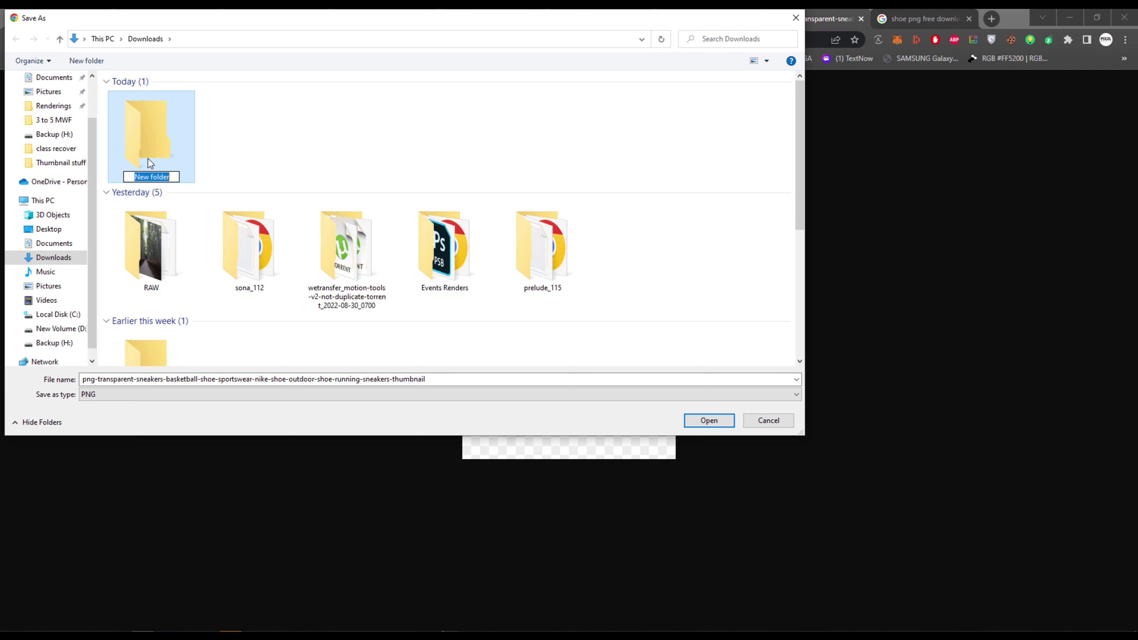
{"action": "type", "text": "ae"}
{"action": "key", "text": "Return"}
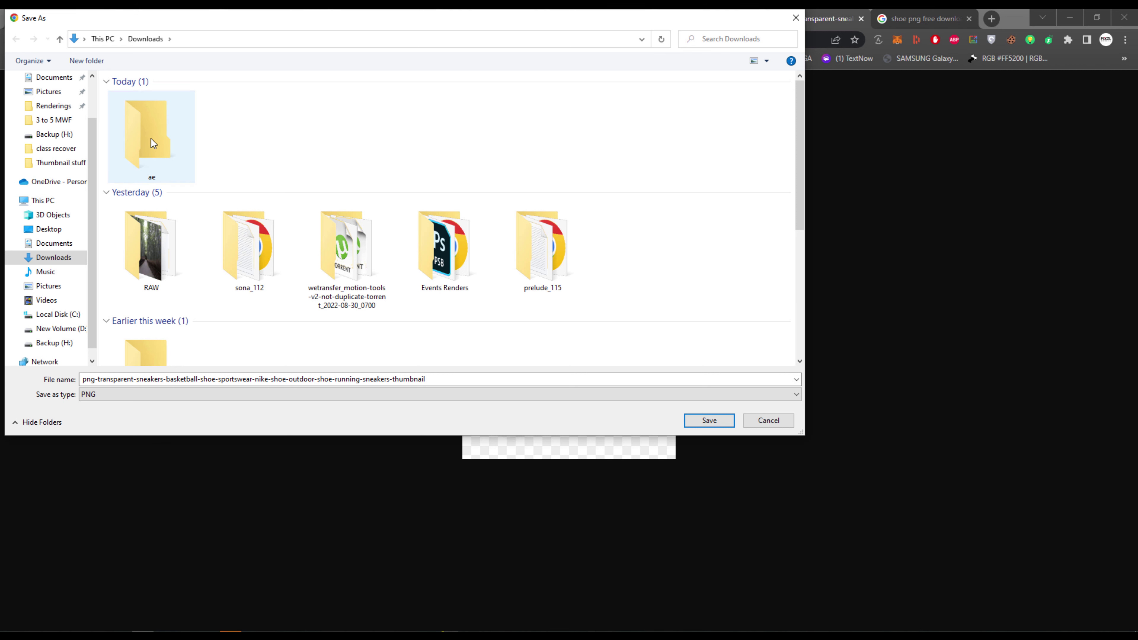
{"action": "double_click", "coordinate": [151, 138]}
{"action": "left_click", "coordinate": [708, 424]}
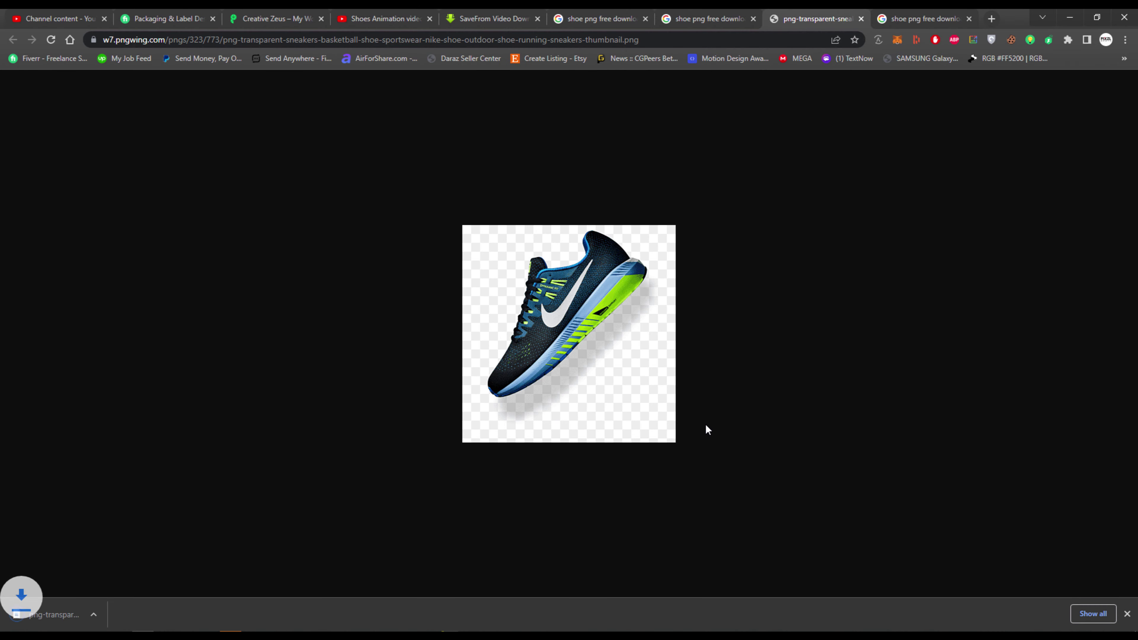
From the grey-orange pngegg.com shoe result, find the PngFind black-green Nike running shoes among the related images and view them full size.
{"action": "left_click", "coordinate": [879, 19]}
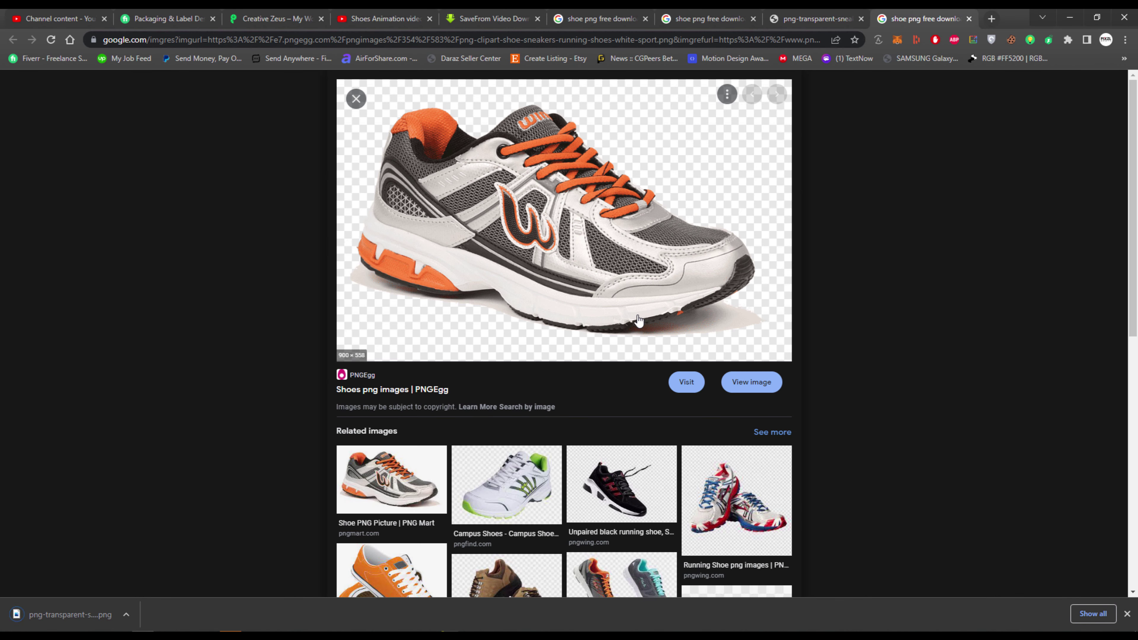
{"action": "scroll", "coordinate": [638, 321], "scroll_direction": "down", "scroll_amount": 5}
{"action": "left_click", "coordinate": [601, 351]}
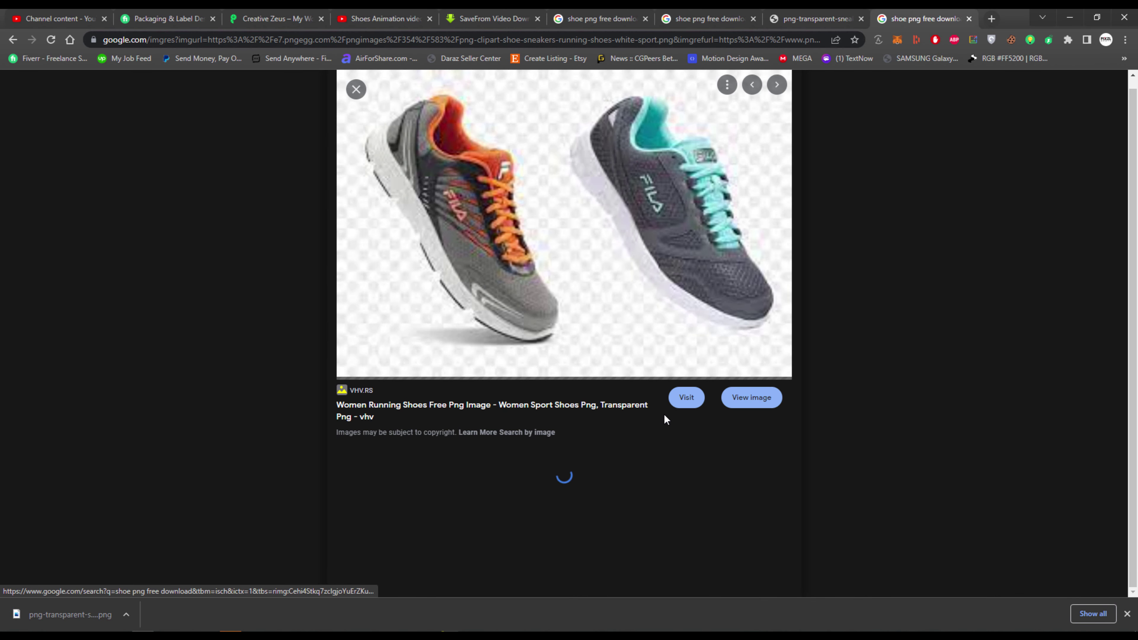
{"action": "scroll", "coordinate": [681, 421], "scroll_direction": "down", "scroll_amount": 3}
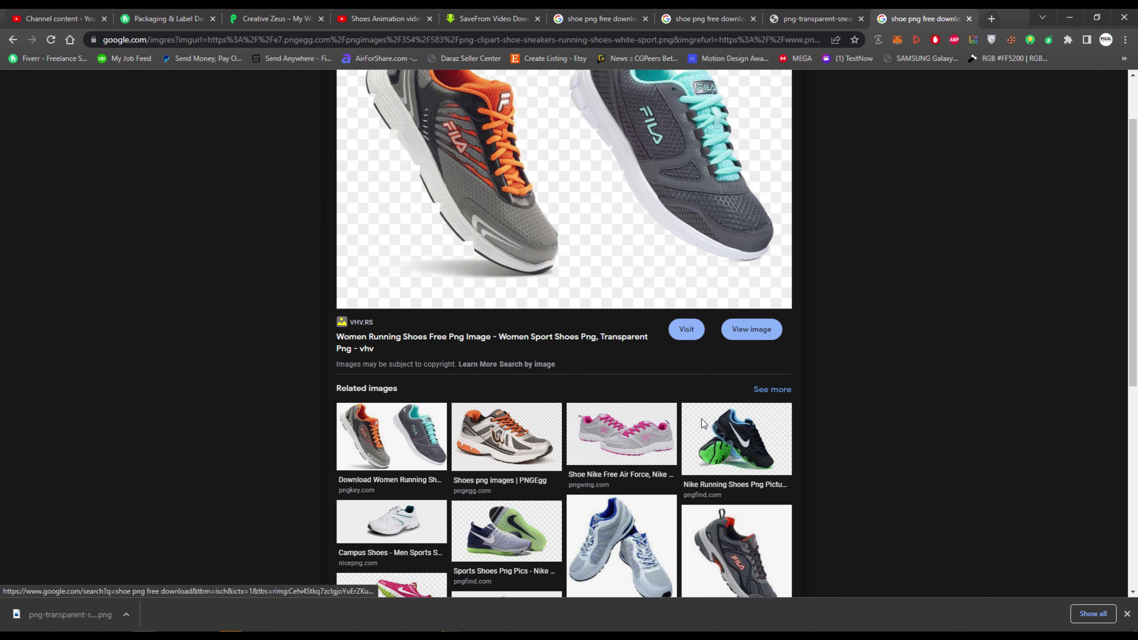
{"action": "left_click", "coordinate": [733, 419]}
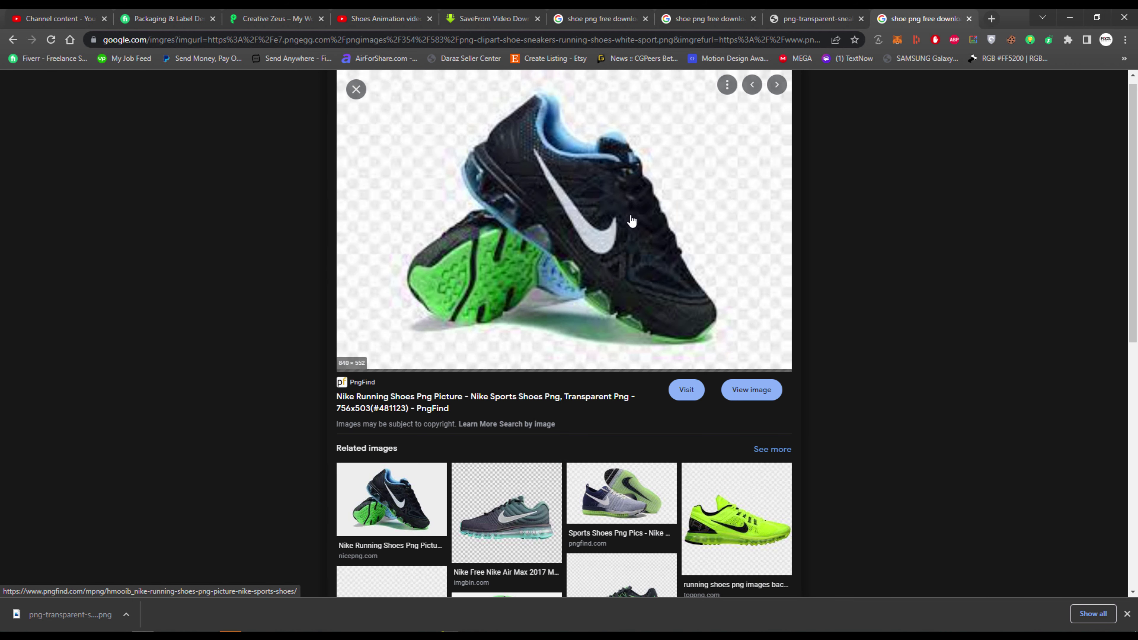
{"action": "left_click", "coordinate": [752, 390]}
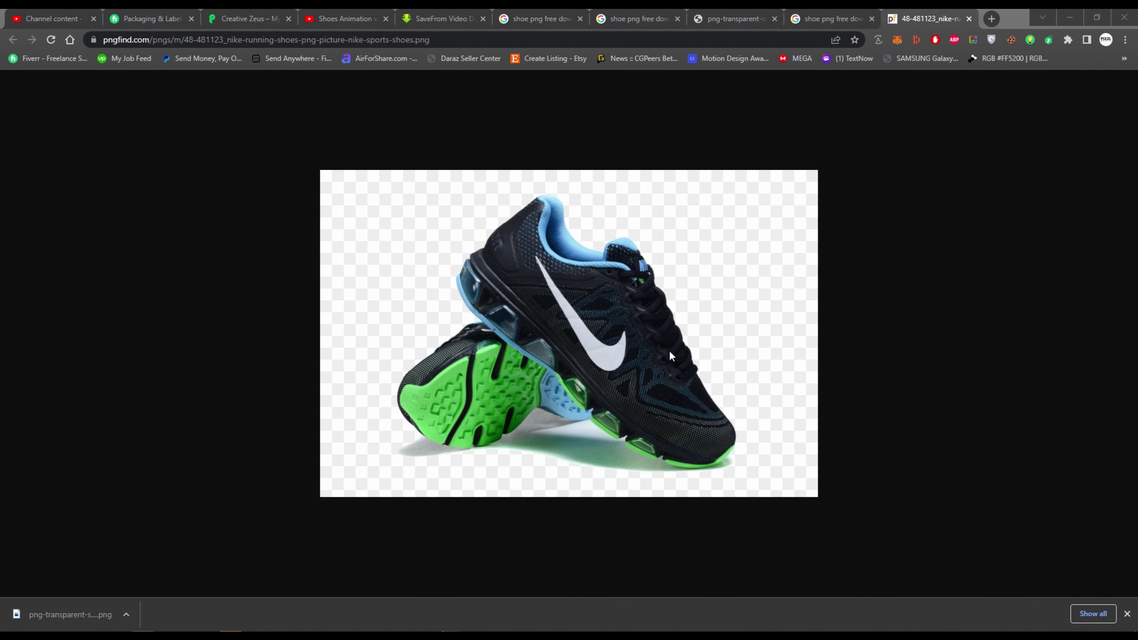
Save the black-green Nike running shoes image into the ae folder and close its tab.
{"action": "key", "text": "ctrl+s"}
{"action": "left_click", "coordinate": [705, 419]}
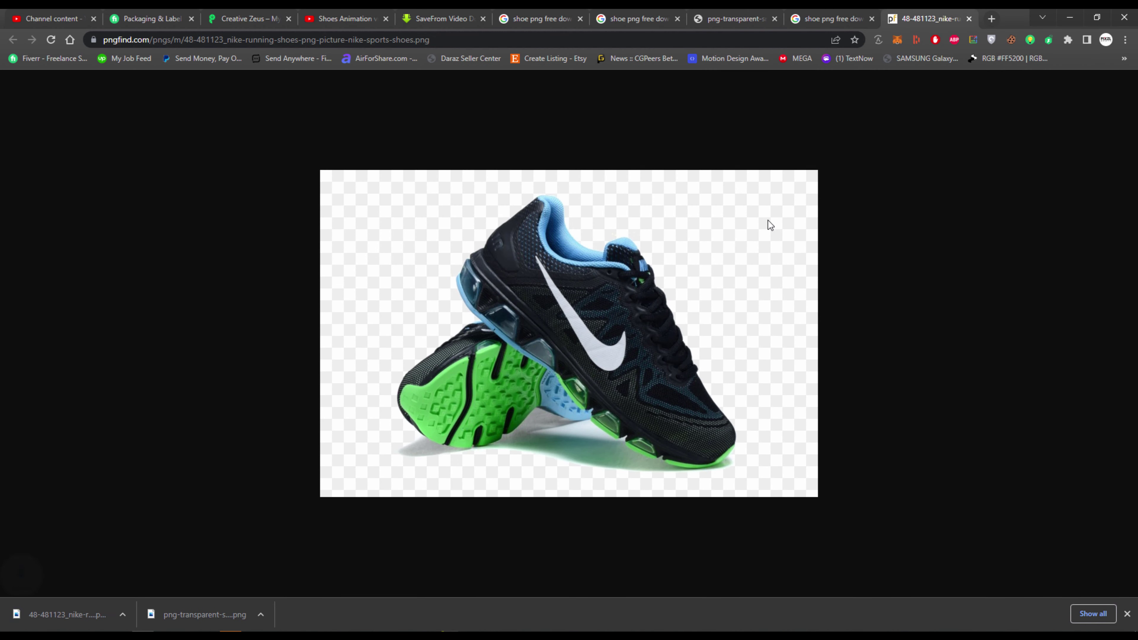
{"action": "key", "text": "ctrl+w"}
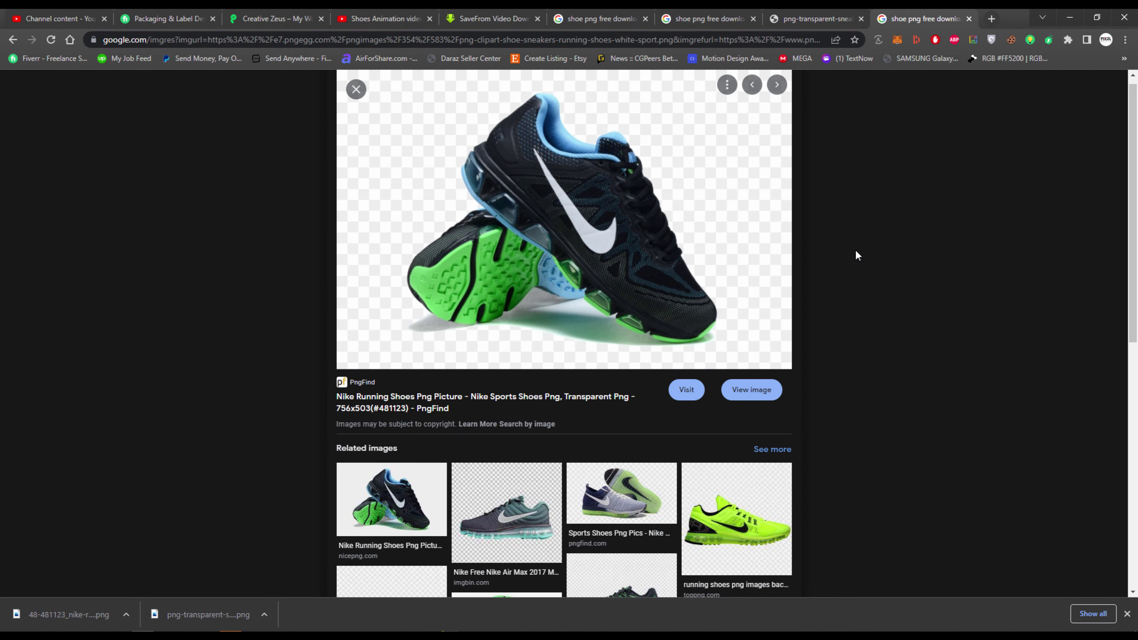
Switch to File Explorer, open the ae folder in Downloads, and place the single-sneaker PNG on the left half of the Illustrator artboard.
{"action": "left_click", "coordinate": [1070, 18]}
{"action": "key", "text": "super+d"}
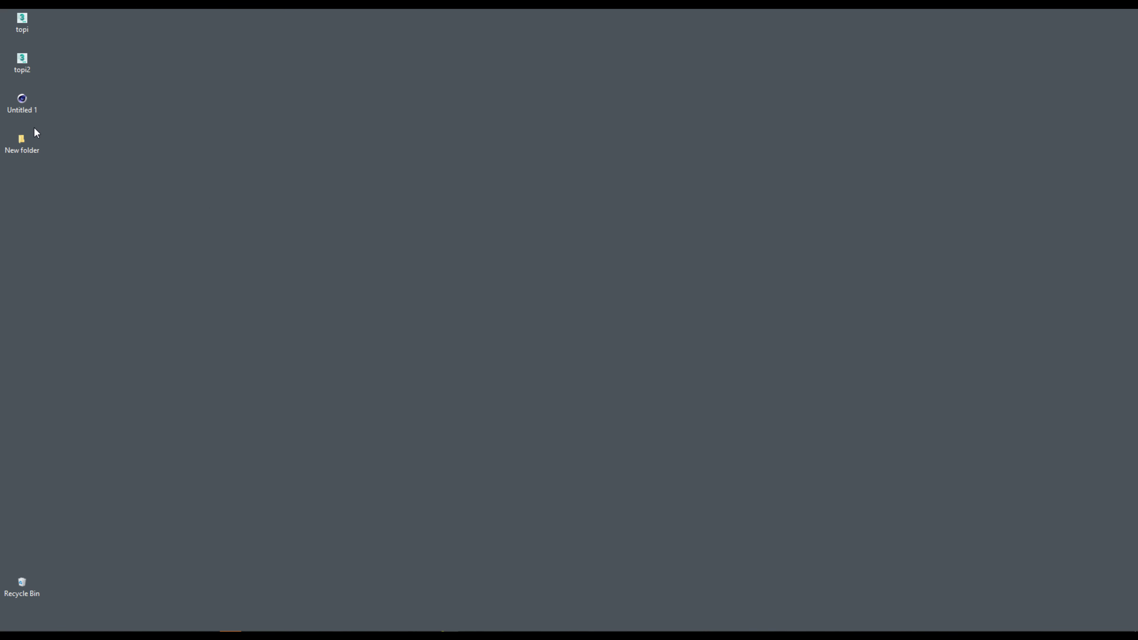
{"action": "key", "text": "alt+Tab"}
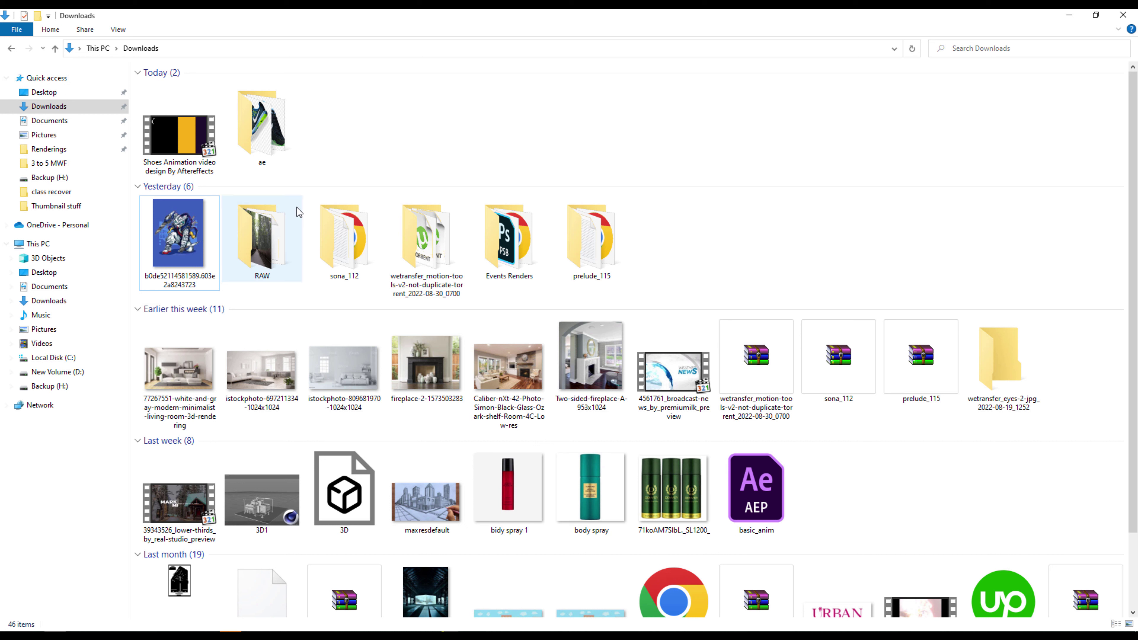
{"action": "double_click", "coordinate": [274, 134]}
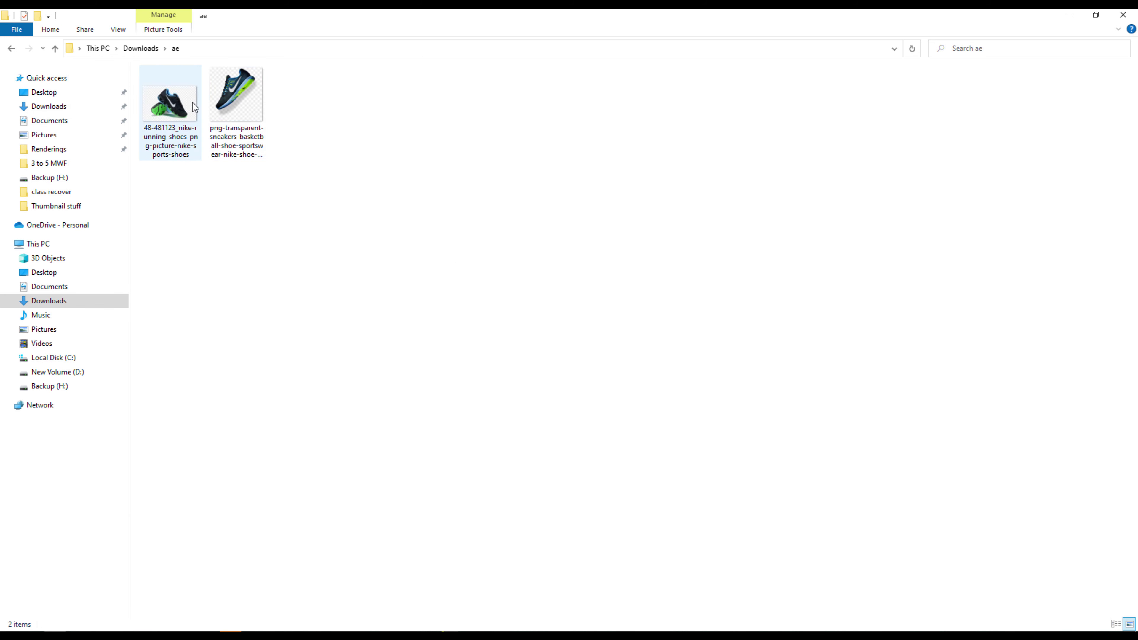
{"action": "left_click_drag", "start_coordinate": [239, 124], "coordinate": [403, 361]}
{"action": "key", "text": "alt+Tab"}
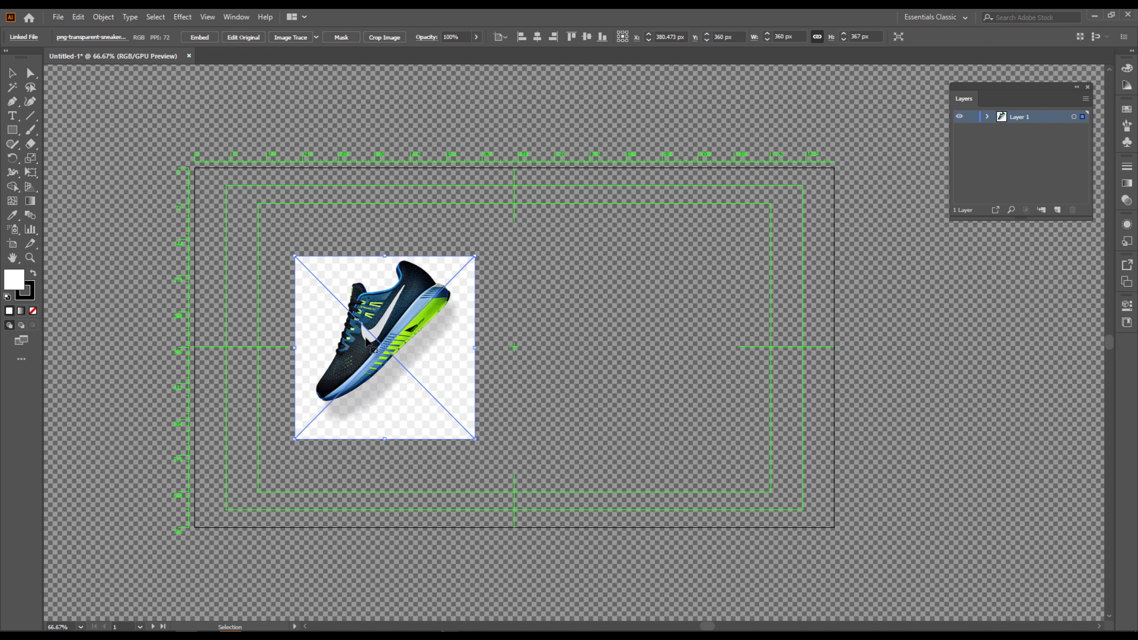
Switch to File Explorer and open the single-sneaker PNG from the ae folder in Photoshop.
{"action": "key", "text": "alt+Tab"}
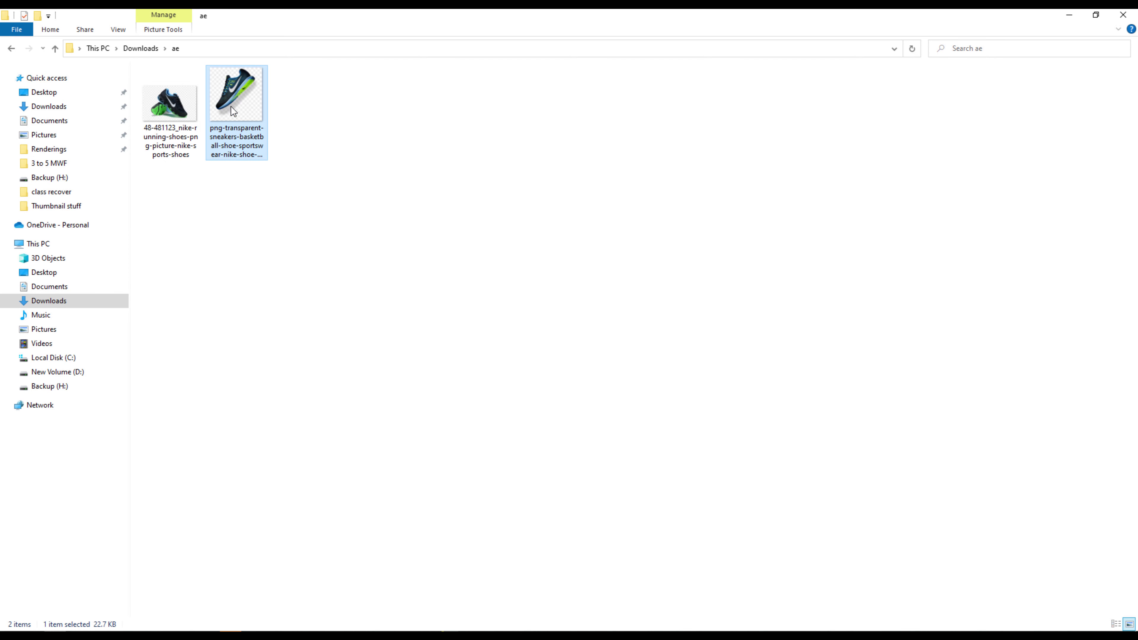
{"action": "key", "text": "alt+Tab"}
{"action": "key", "text": "alt+Tab"}
{"action": "key", "text": "alt+Tab"}
{"action": "key", "text": "alt+Tab"}
{"action": "key", "text": "alt+Tab"}
{"action": "left_click_drag", "start_coordinate": [231, 105], "coordinate": [409, 156]}
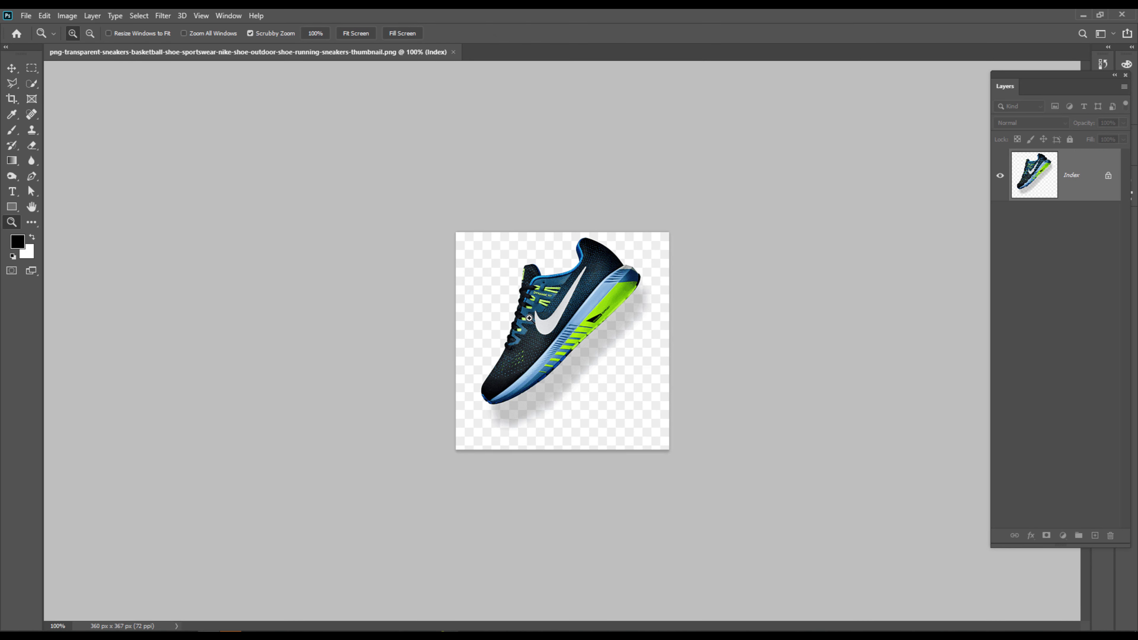
Convert the sneaker image's color mode from Indexed Color to RGB Color.
{"action": "left_click_drag", "start_coordinate": [529, 319], "coordinate": [563, 327]}
{"action": "key", "text": "w"}
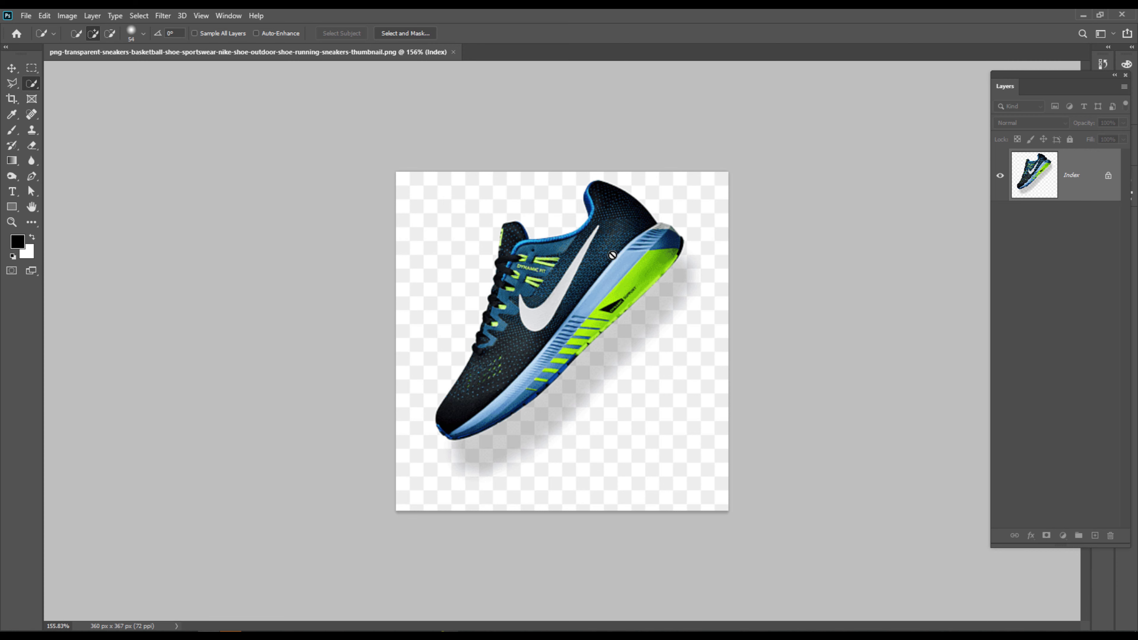
{"action": "left_click", "coordinate": [67, 16]}
{"action": "mouse_move", "coordinate": [74, 29]}
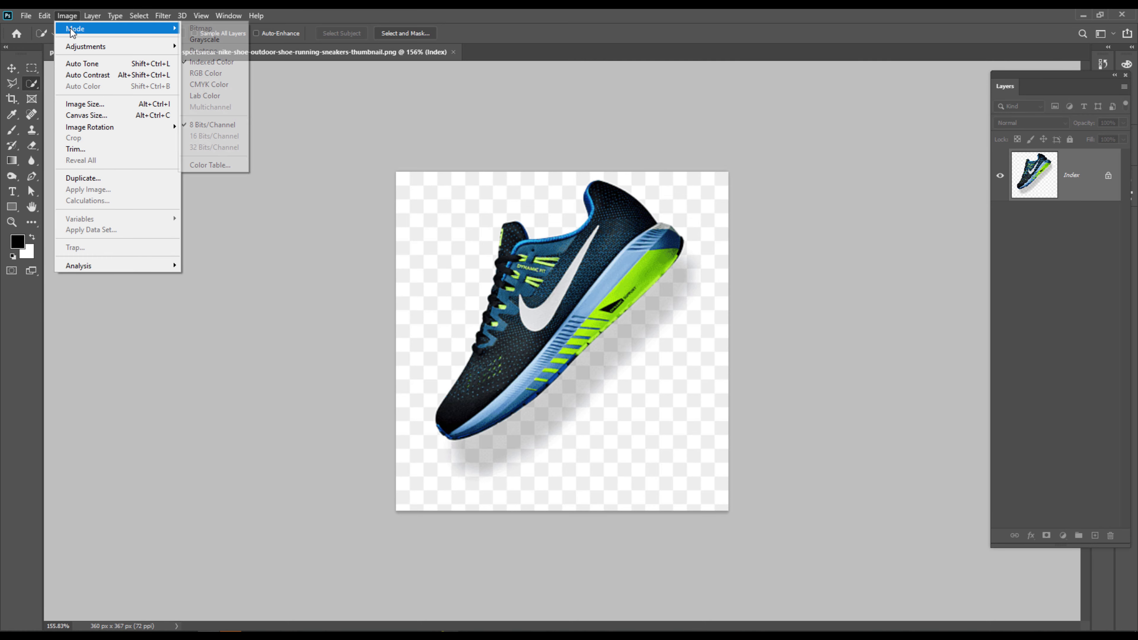
{"action": "left_click", "coordinate": [222, 80]}
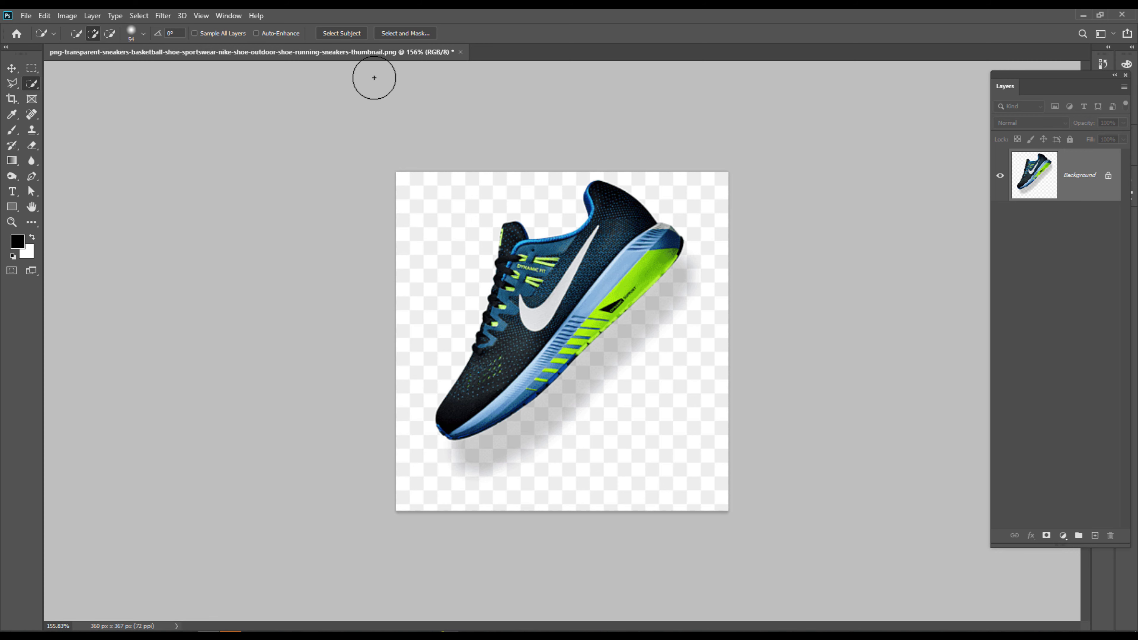
Mask out the sneaker's background with an automatic subject selection and shift the masked shoe slightly down on the canvas.
{"action": "left_click", "coordinate": [341, 33]}
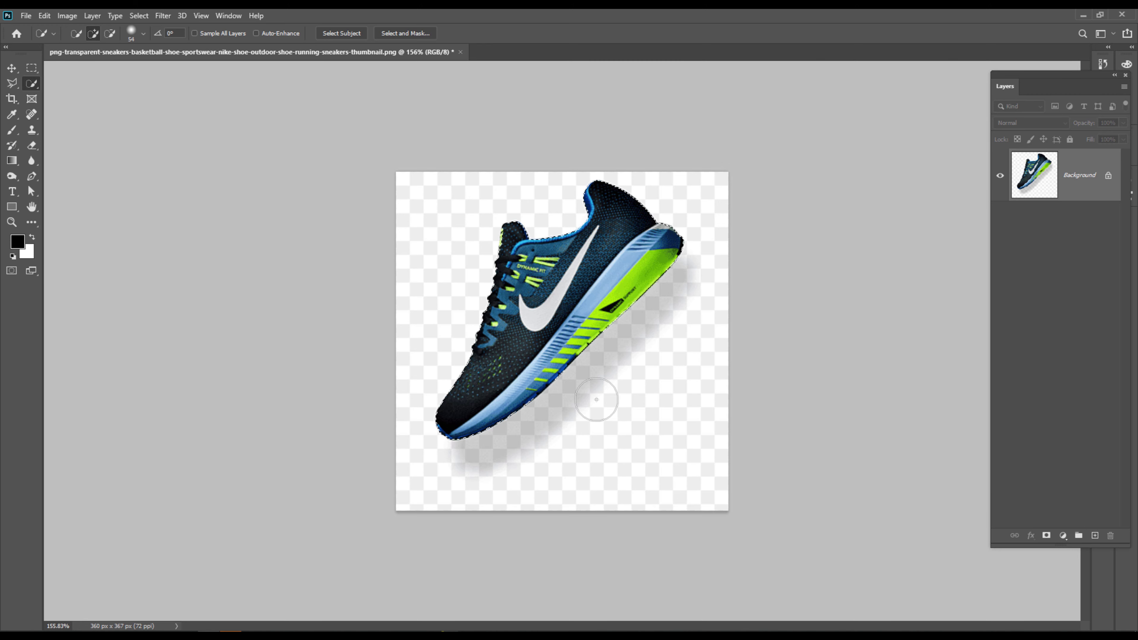
{"action": "left_click", "coordinate": [1047, 536]}
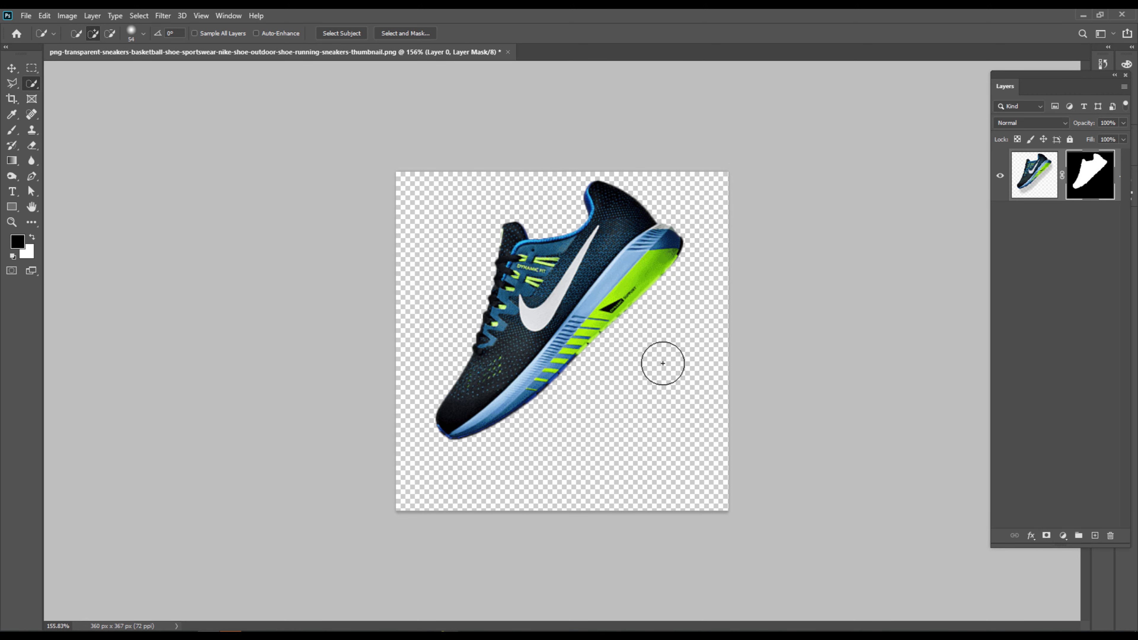
{"action": "key", "text": "v"}
{"action": "left_click_drag", "start_coordinate": [653, 364], "coordinate": [661, 387]}
Load the sneaker's layer mask as a selection and crop the canvas tightly to it.
{"action": "left_click", "coordinate": [1091, 177], "text": "ctrl"}
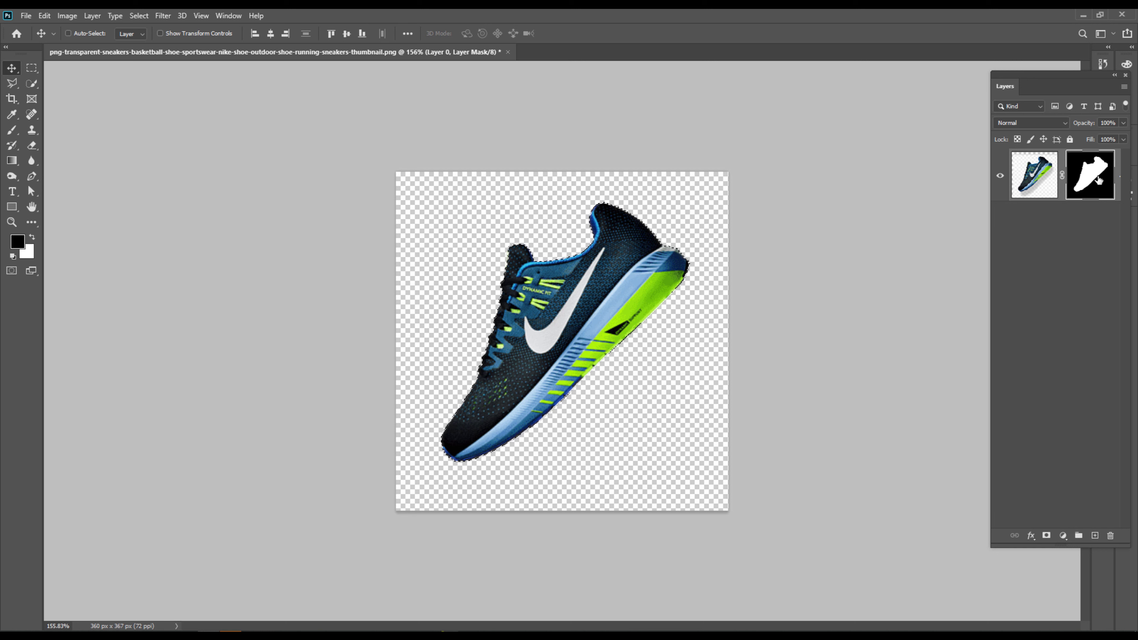
{"action": "left_click", "coordinate": [66, 15]}
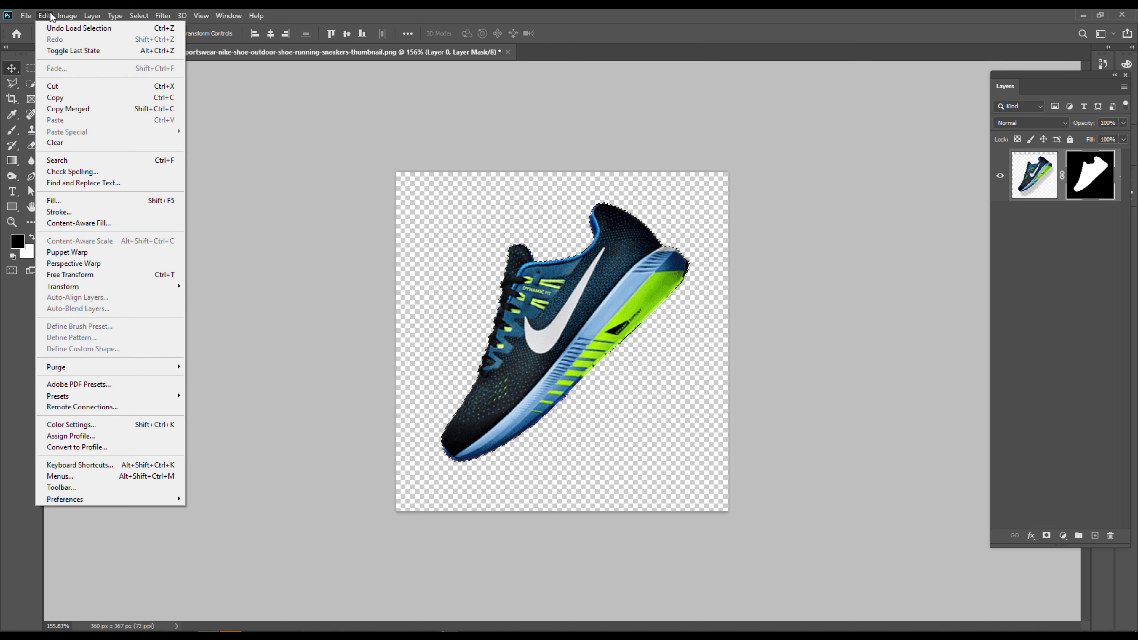
{"action": "left_click", "coordinate": [76, 138]}
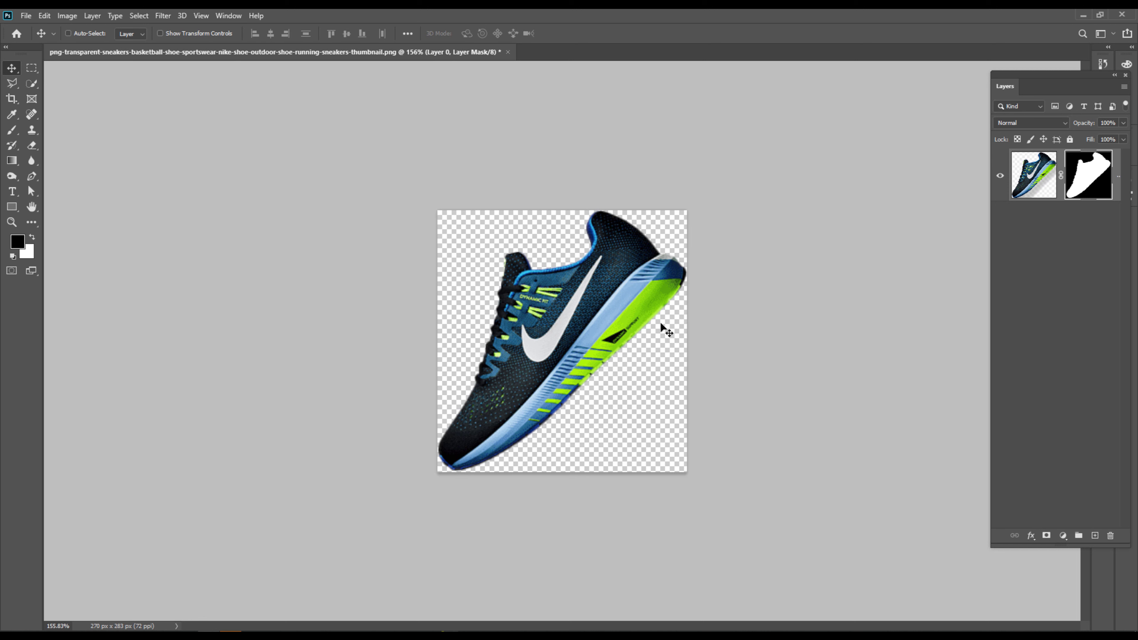
Save and close the cut-out sneaker file, switch back to Illustrator, and update the modified linked image.
{"action": "key", "text": "ctrl+s"}
{"action": "key", "text": "ctrl+w"}
{"action": "key", "text": "alt+Tab"}
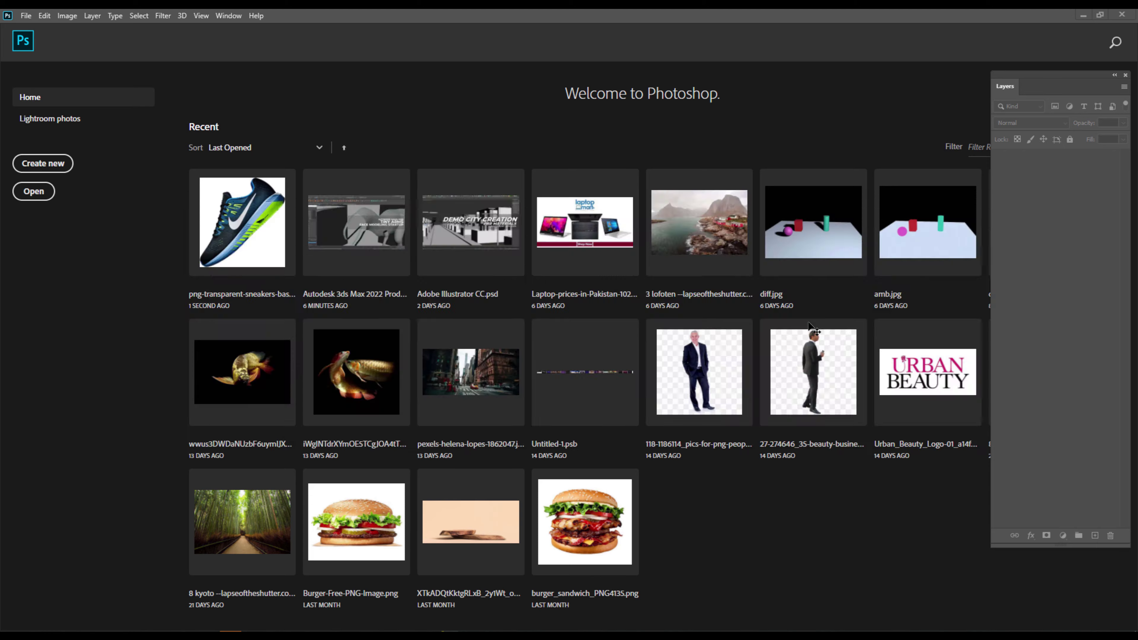
{"action": "key", "text": "alt+Tab"}
{"action": "left_click_drag", "start_coordinate": [514, 294], "coordinate": [538, 151]}
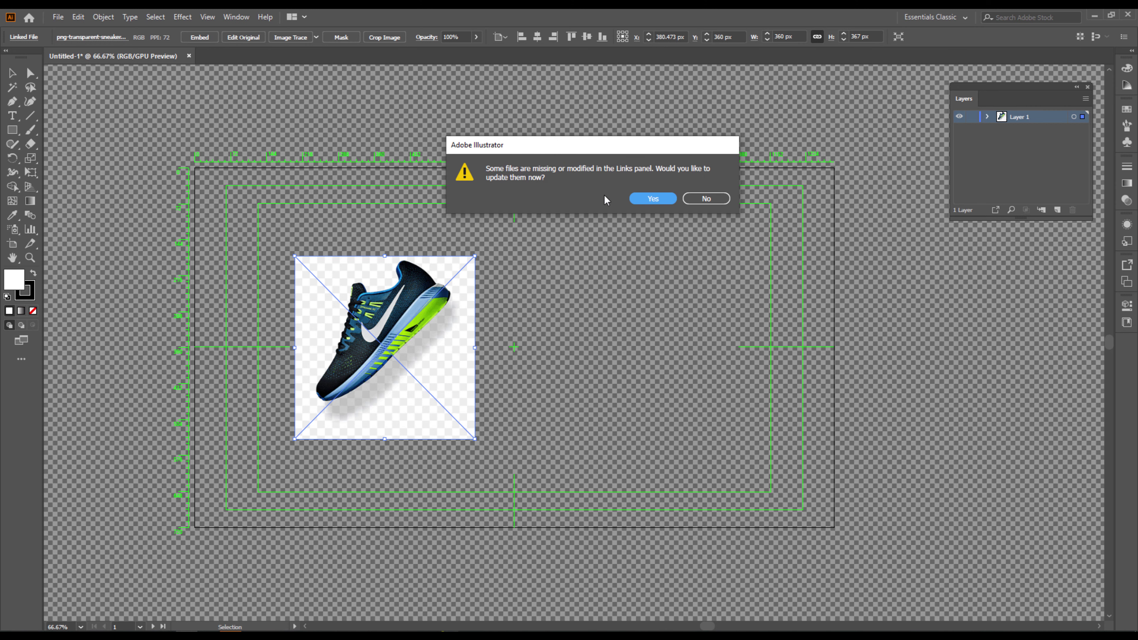
{"action": "left_click", "coordinate": [638, 199]}
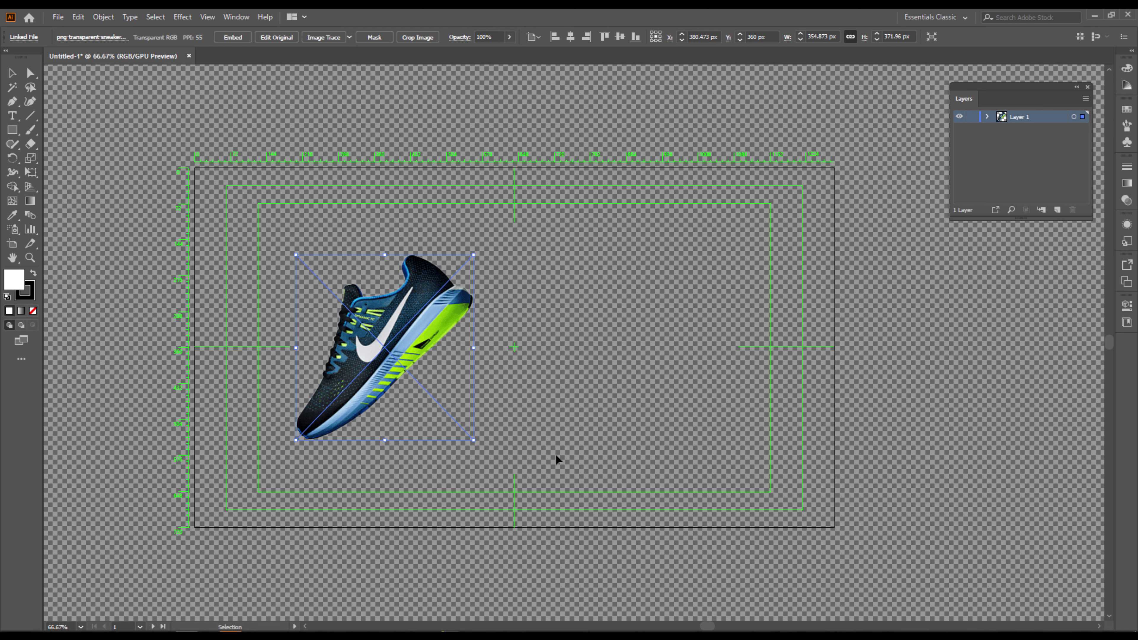
Embed the linked sneaker image in the document and deselect it.
{"action": "left_click", "coordinate": [622, 400]}
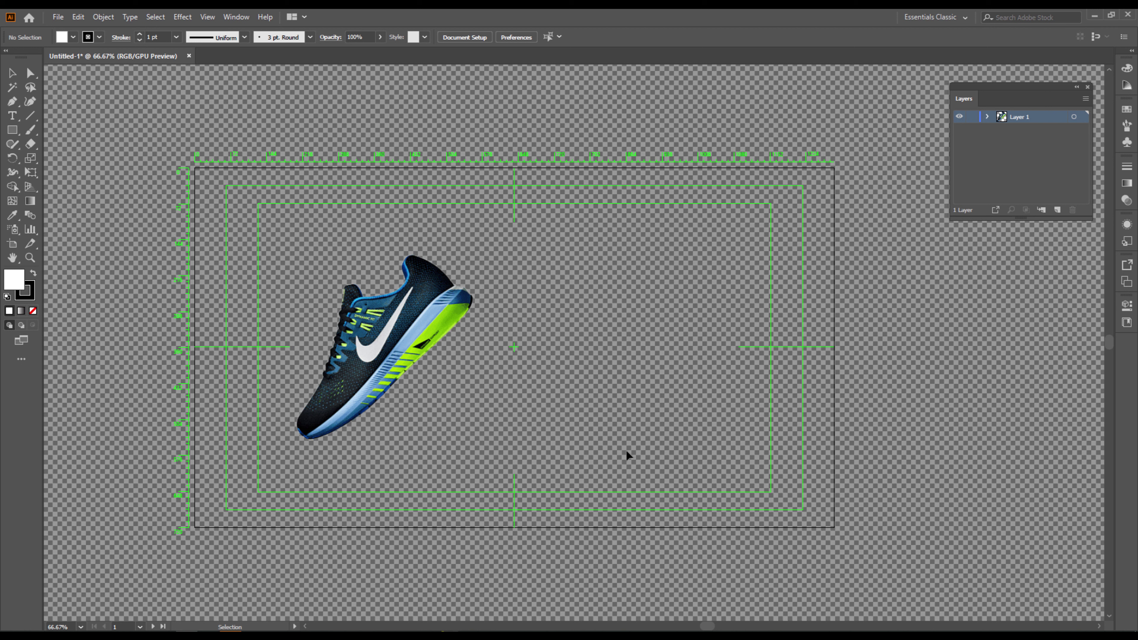
{"action": "left_click", "coordinate": [409, 369]}
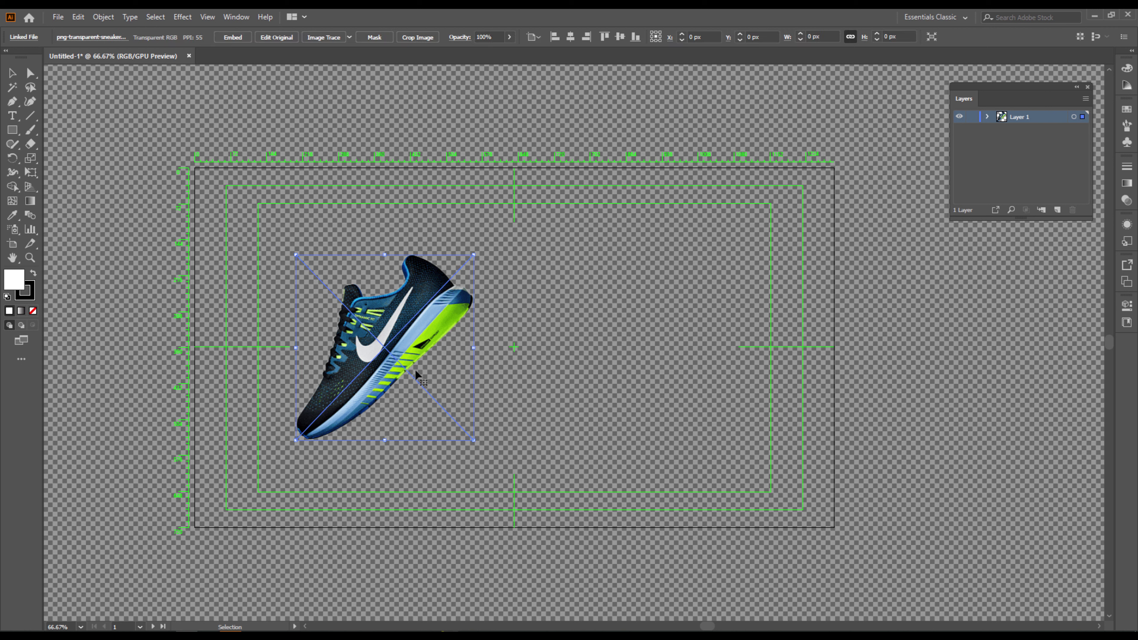
{"action": "left_click", "coordinate": [234, 37]}
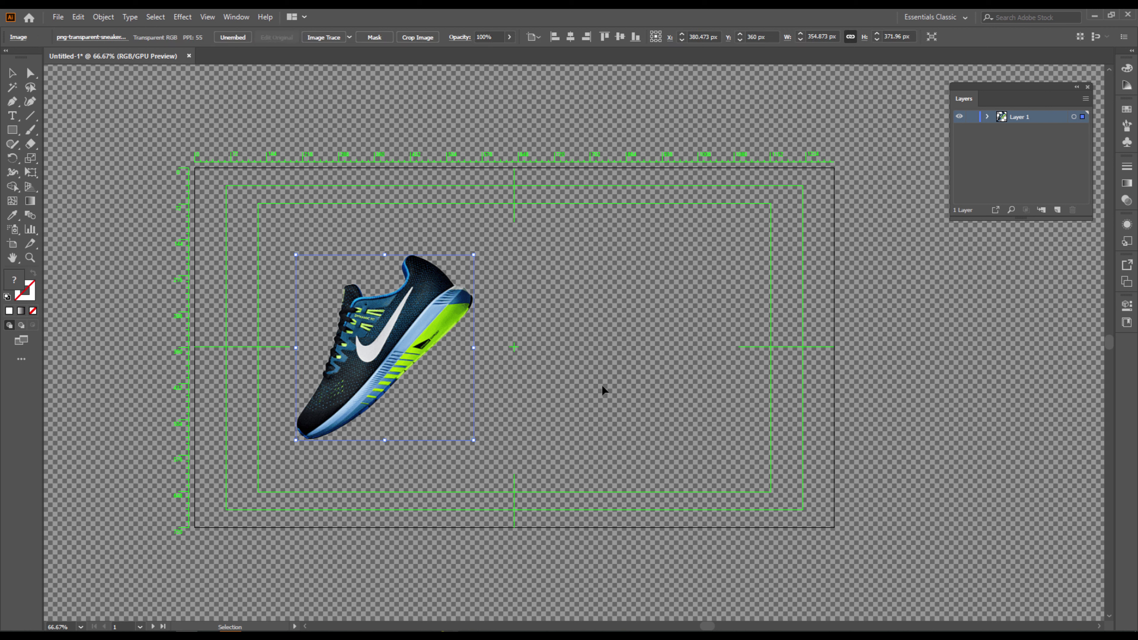
{"action": "left_click", "coordinate": [596, 354]}
Scale the sneaker image up proportionally around its center to about 478 × 501 px.
{"action": "left_click", "coordinate": [412, 359], "text": "ctrl"}
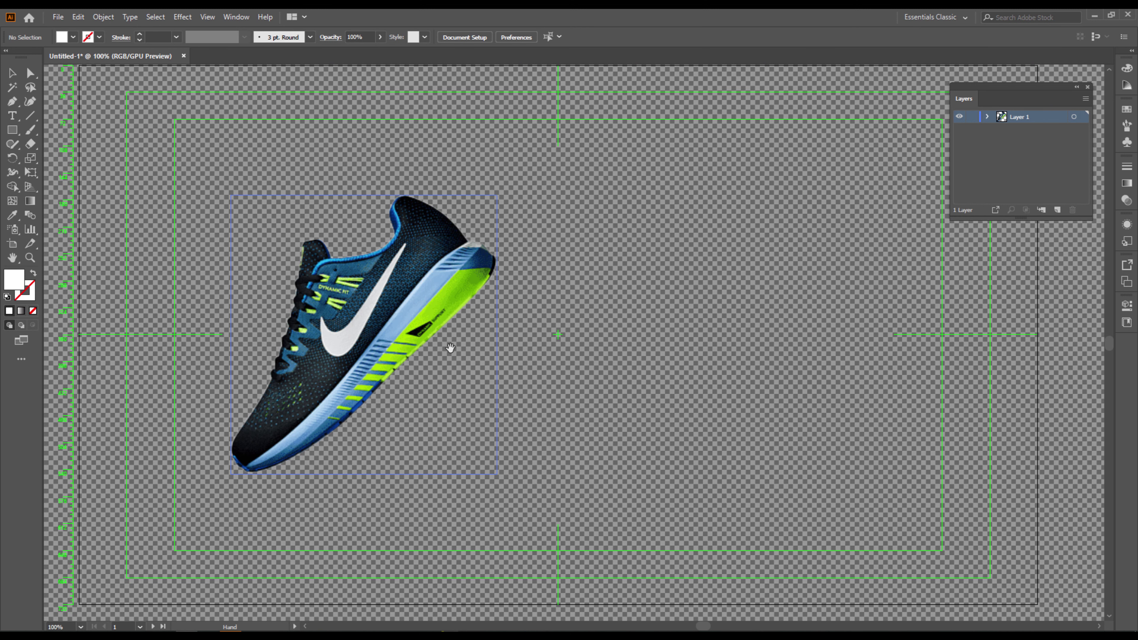
{"action": "left_click", "coordinate": [495, 469]}
{"action": "left_click_drag", "start_coordinate": [497, 473], "coordinate": [556, 524]}
{"action": "left_click_drag", "start_coordinate": [606, 469], "coordinate": [588, 463]}
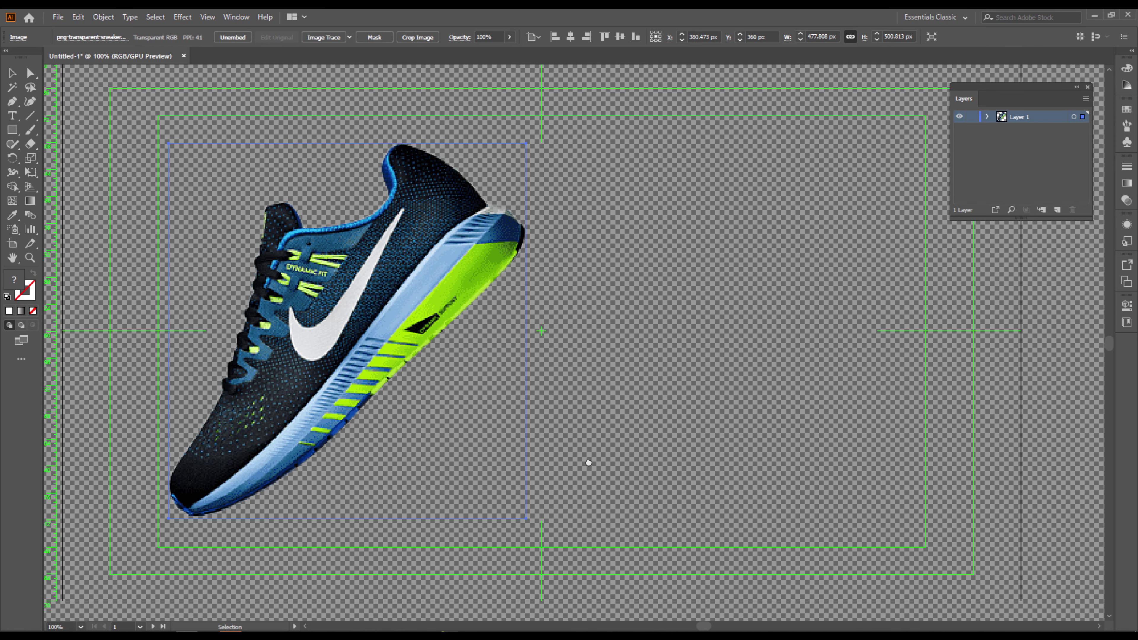
Try to reflect the sneaker image across the vertical axis.
{"action": "right_click", "coordinate": [405, 290]}
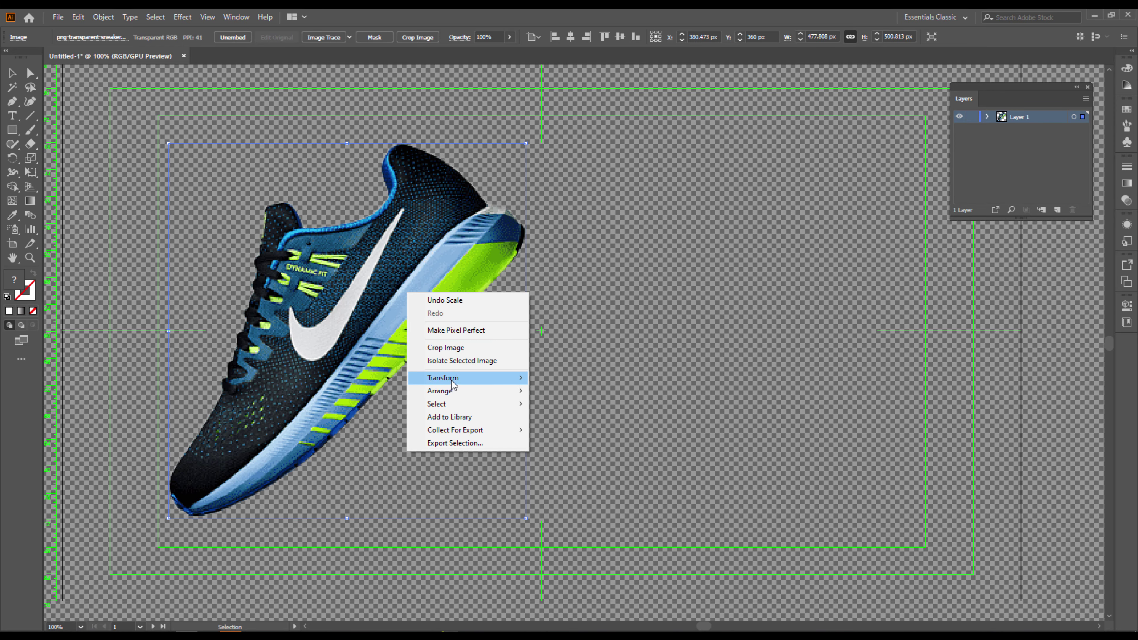
{"action": "mouse_move", "coordinate": [475, 378]}
{"action": "left_click", "coordinate": [622, 420]}
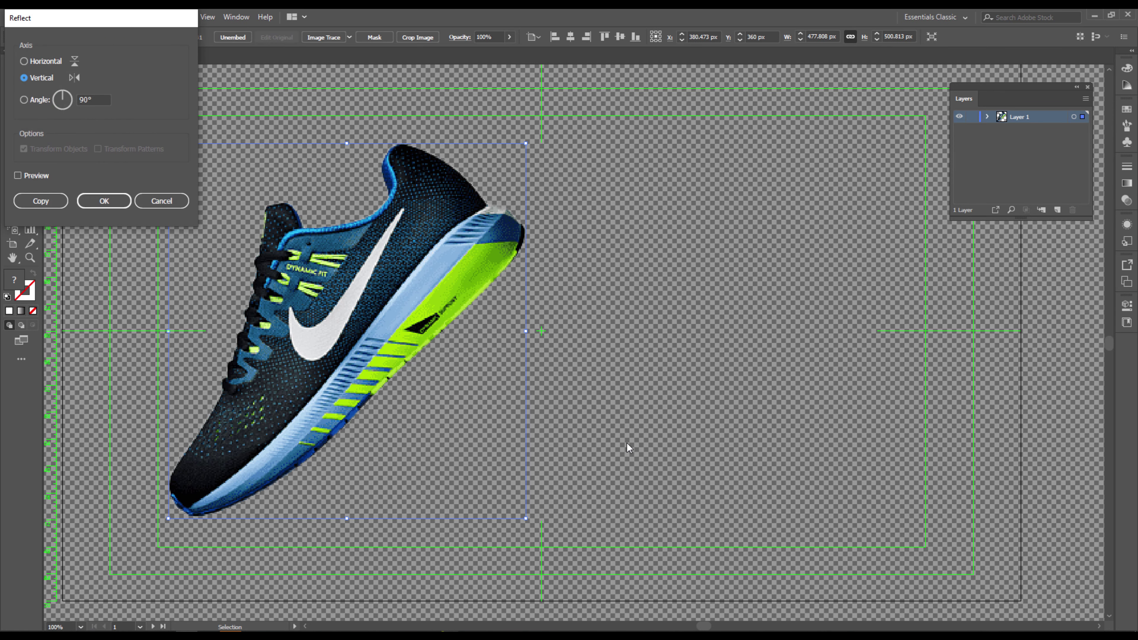
{"action": "left_click", "coordinate": [101, 200]}
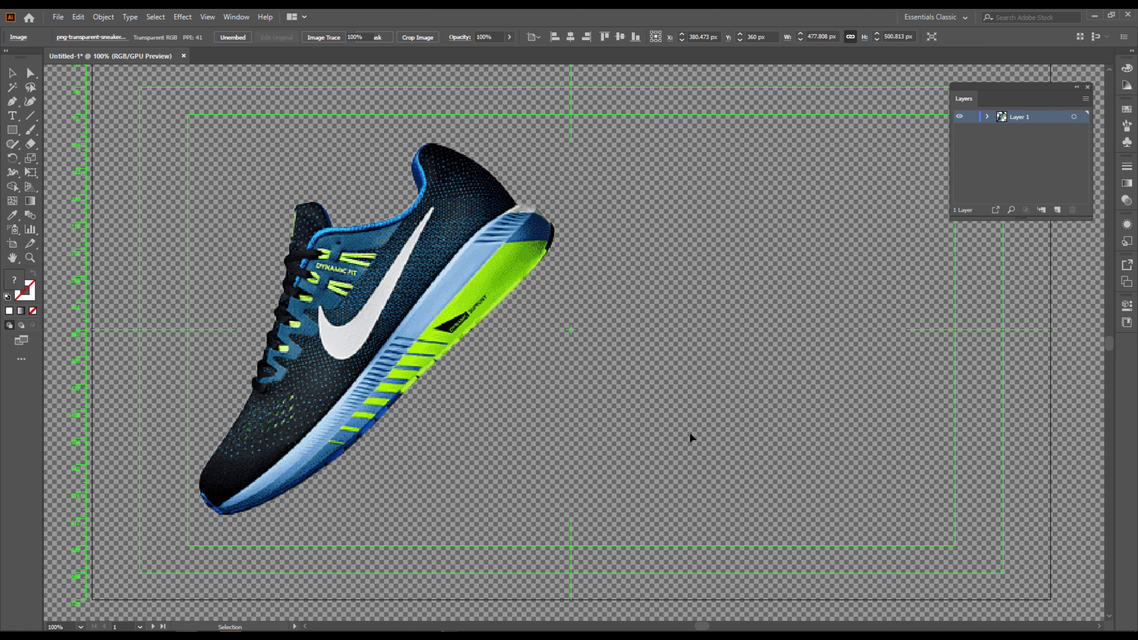
{"action": "left_click", "coordinate": [690, 437]}
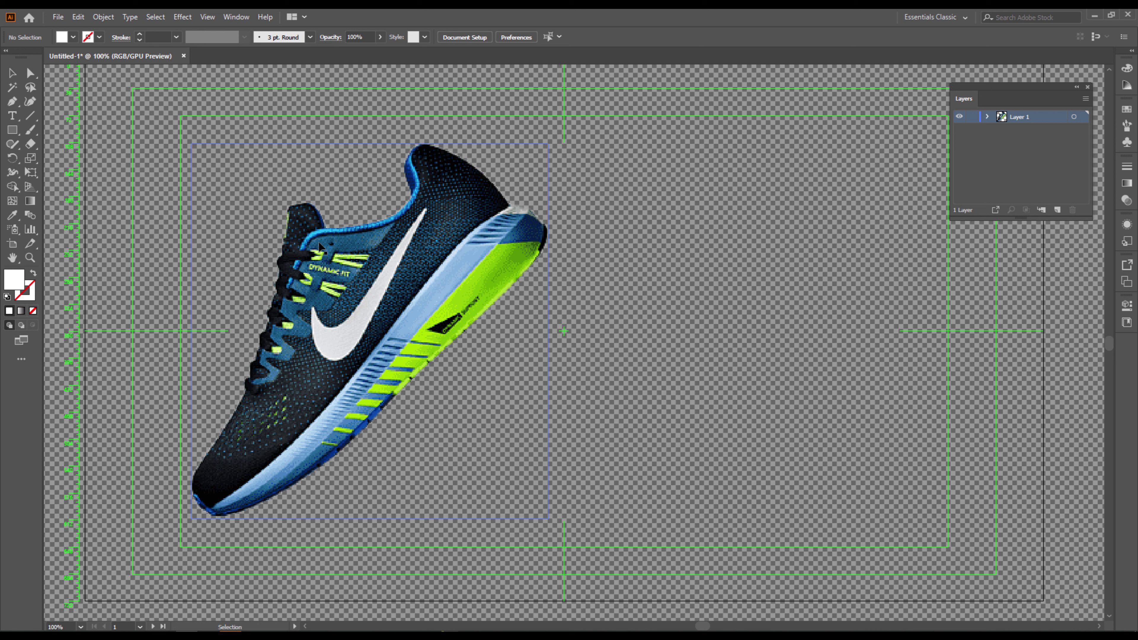
Create a three-sided polygon with a 50 px radius on the empty half of the artboard beside the shoe.
{"action": "left_click_drag", "start_coordinate": [12, 130], "coordinate": [76, 173]}
{"action": "left_click", "coordinate": [665, 287]}
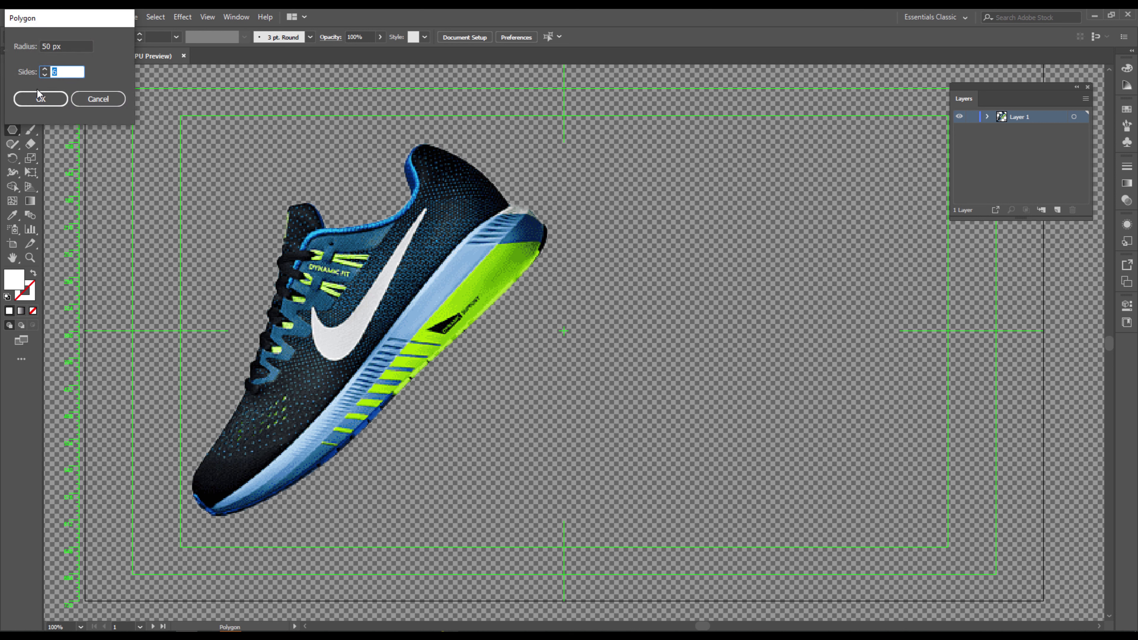
{"action": "left_click", "coordinate": [40, 99]}
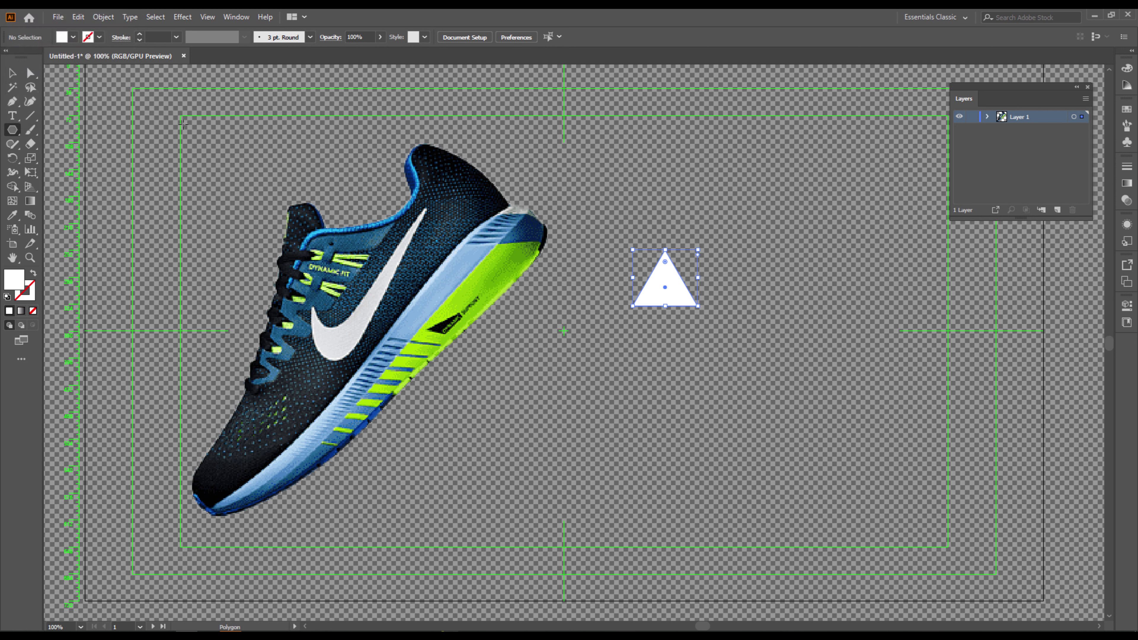
Enlarge the white triangle to about 385 × 334 px and move it over the middle of the sneaker.
{"action": "key", "text": "v"}
{"action": "left_click_drag", "start_coordinate": [696, 306], "coordinate": [830, 402]}
{"action": "left_click_drag", "start_coordinate": [733, 293], "coordinate": [444, 357]}
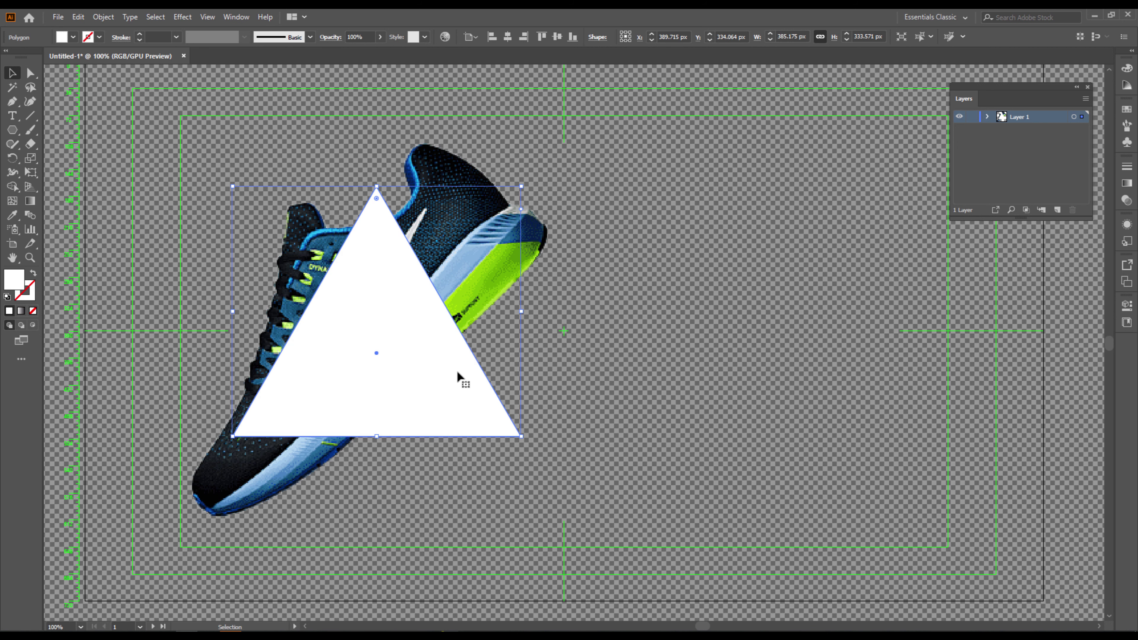
Swap the triangle's fill and stroke so it is an unfilled white outline, and round all three corners.
{"action": "key", "text": "shift+x"}
{"action": "key", "text": "a"}
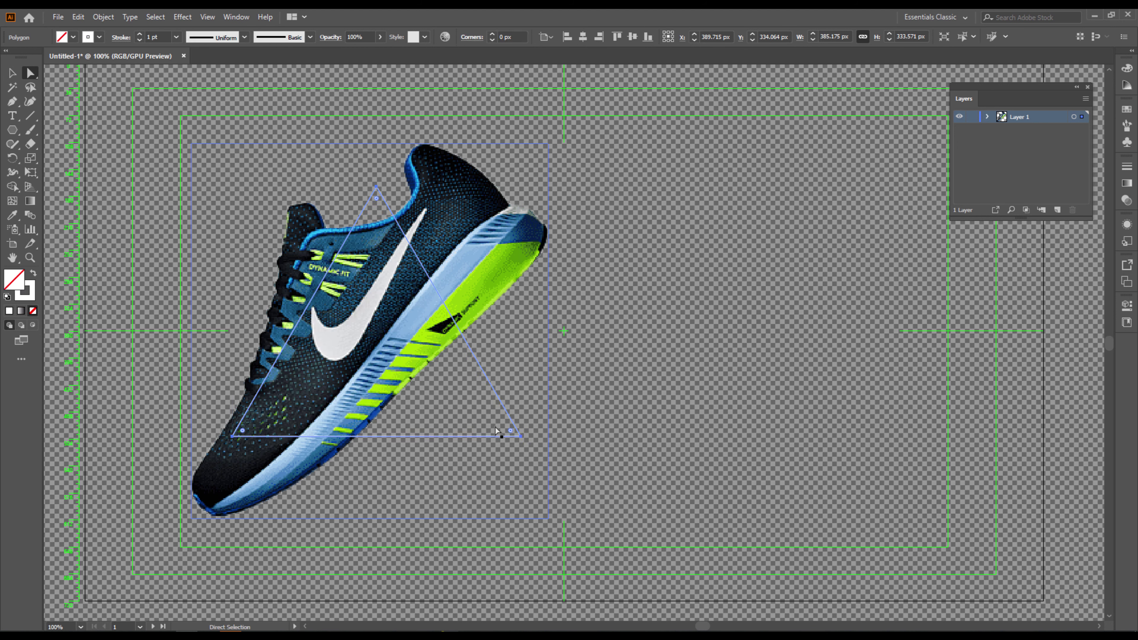
{"action": "left_click_drag", "start_coordinate": [508, 428], "coordinate": [489, 417]}
Scale the rounded triangle up to about 402 × 354 px and set its stroke weight to 27 pt.
{"action": "key", "text": "v"}
{"action": "left_click_drag", "start_coordinate": [524, 439], "coordinate": [541, 452]}
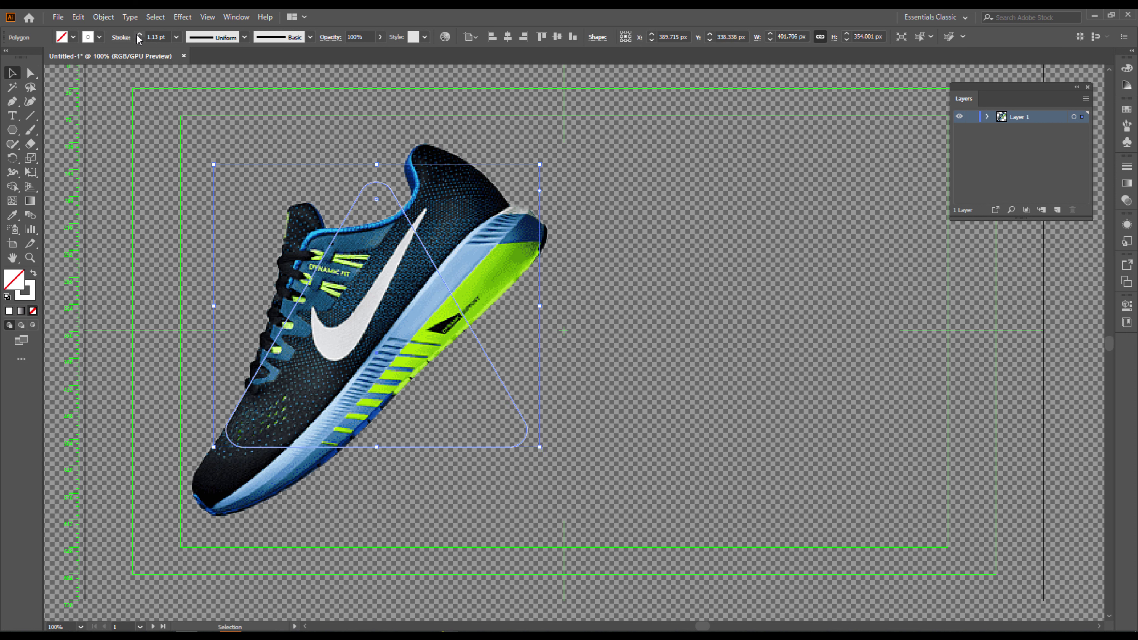
{"action": "left_click", "coordinate": [150, 36]}
{"action": "type", "text": "13"}
{"action": "key", "text": "Return"}
{"action": "scroll", "coordinate": [150, 37], "scroll_direction": "up", "scroll_amount": 20}
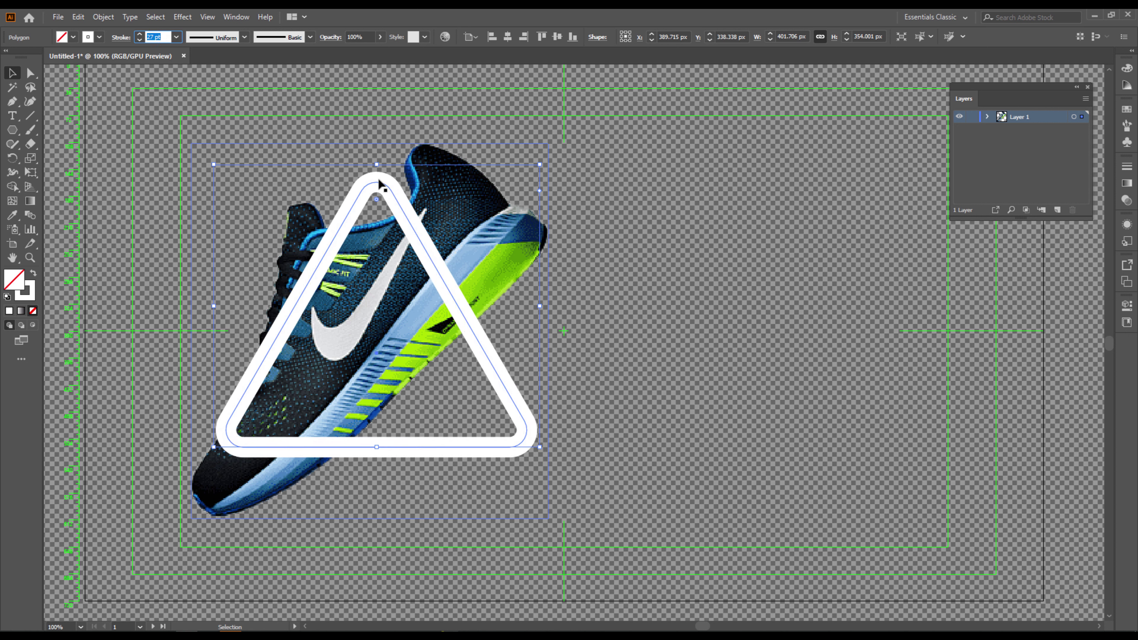
Select the triangle outline again and apply a white-to-black linear gradient to its stroke.
{"action": "left_click", "coordinate": [390, 195]}
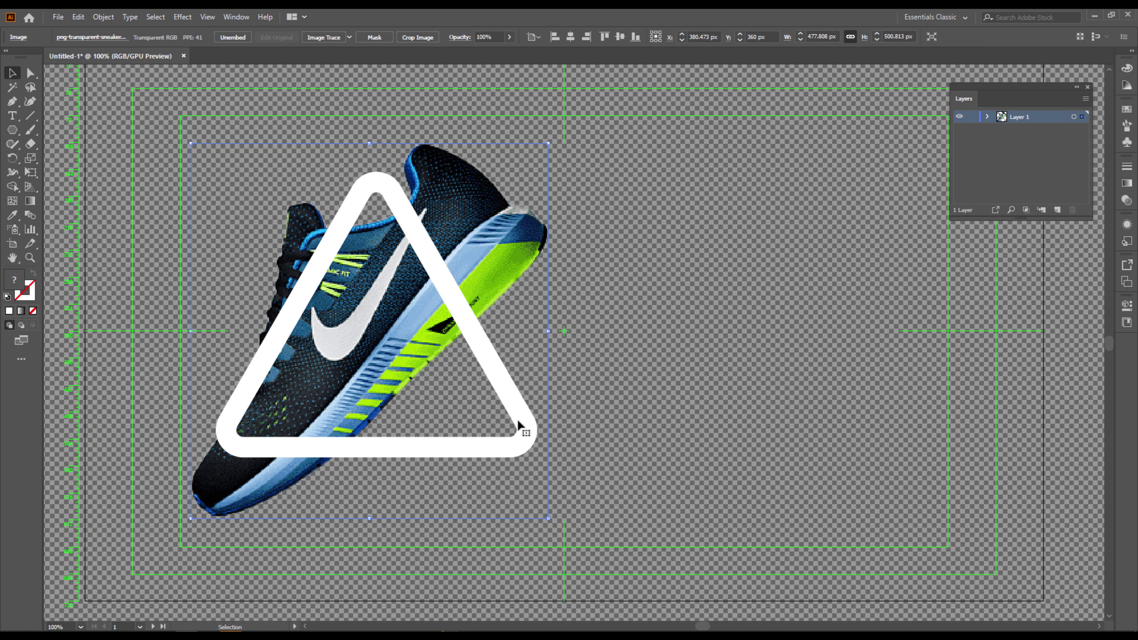
{"action": "left_click", "coordinate": [533, 431]}
{"action": "left_click", "coordinate": [27, 291]}
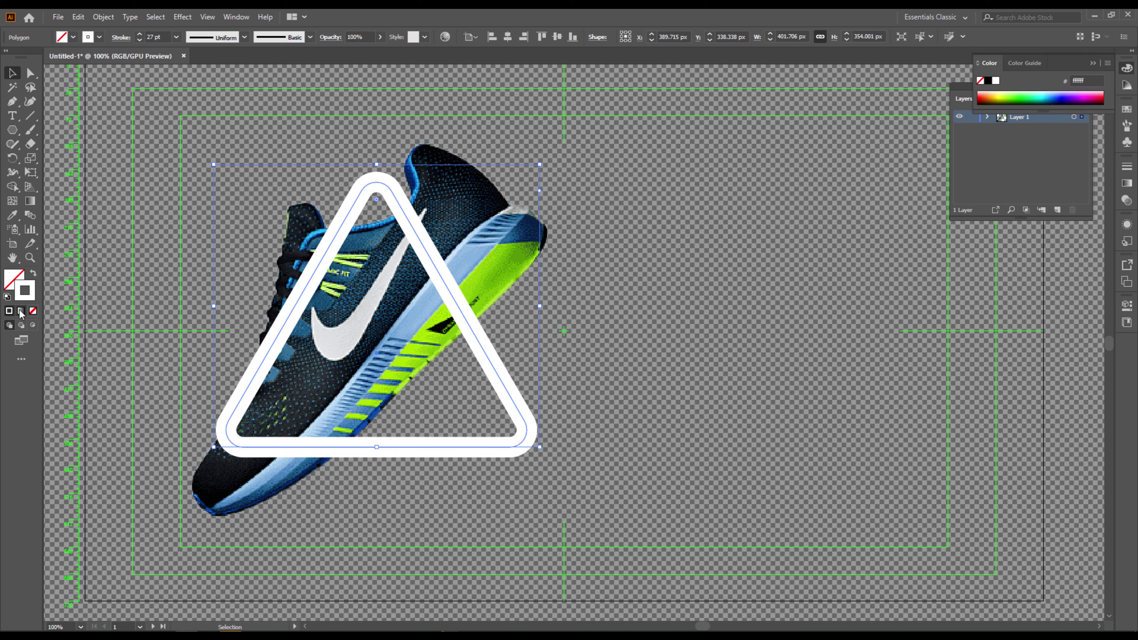
{"action": "left_click", "coordinate": [21, 311]}
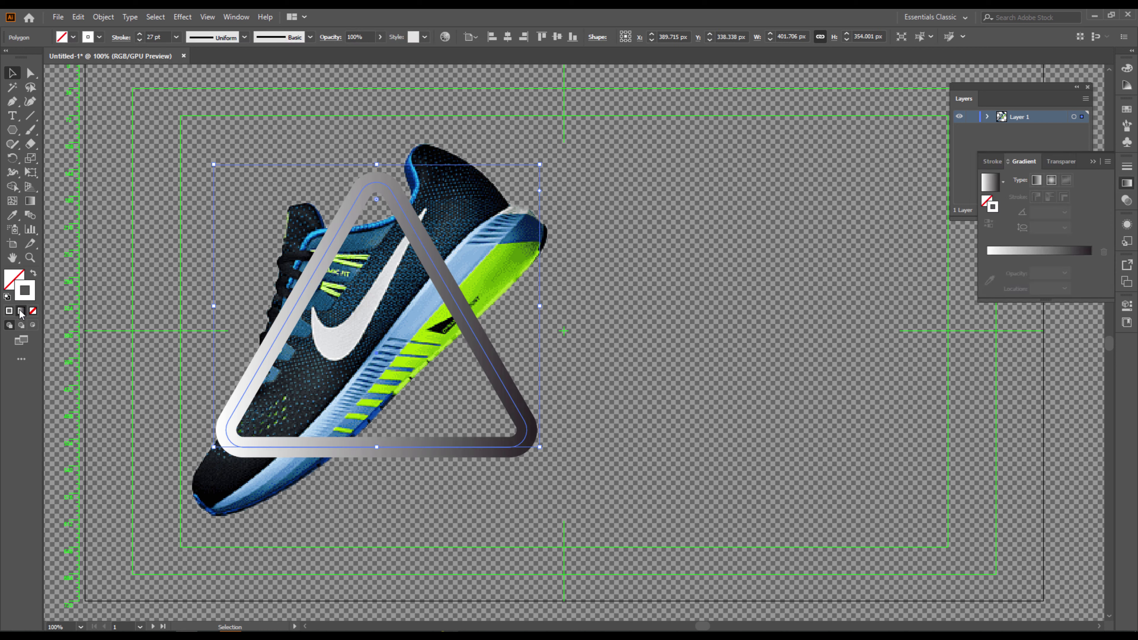
Set the first color stop of the triangle's stroke gradient to the lime green sampled from the shoe's sole.
{"action": "left_click", "coordinate": [1003, 181]}
{"action": "scroll", "coordinate": [943, 261], "scroll_direction": "up", "scroll_amount": 1}
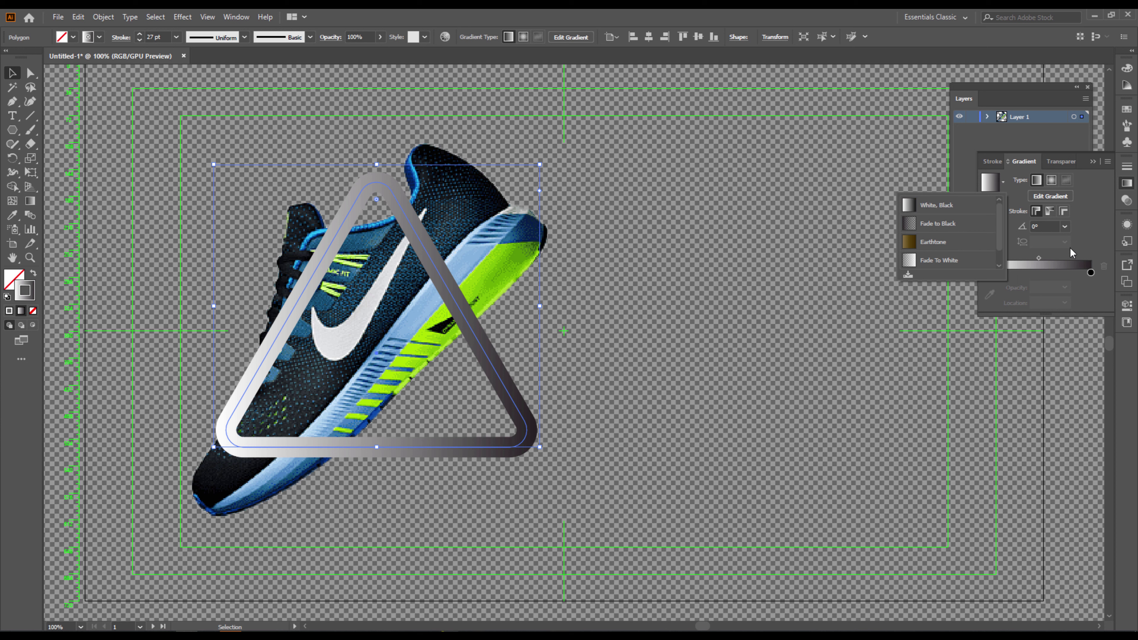
{"action": "left_click", "coordinate": [989, 271]}
{"action": "left_click", "coordinate": [989, 280]}
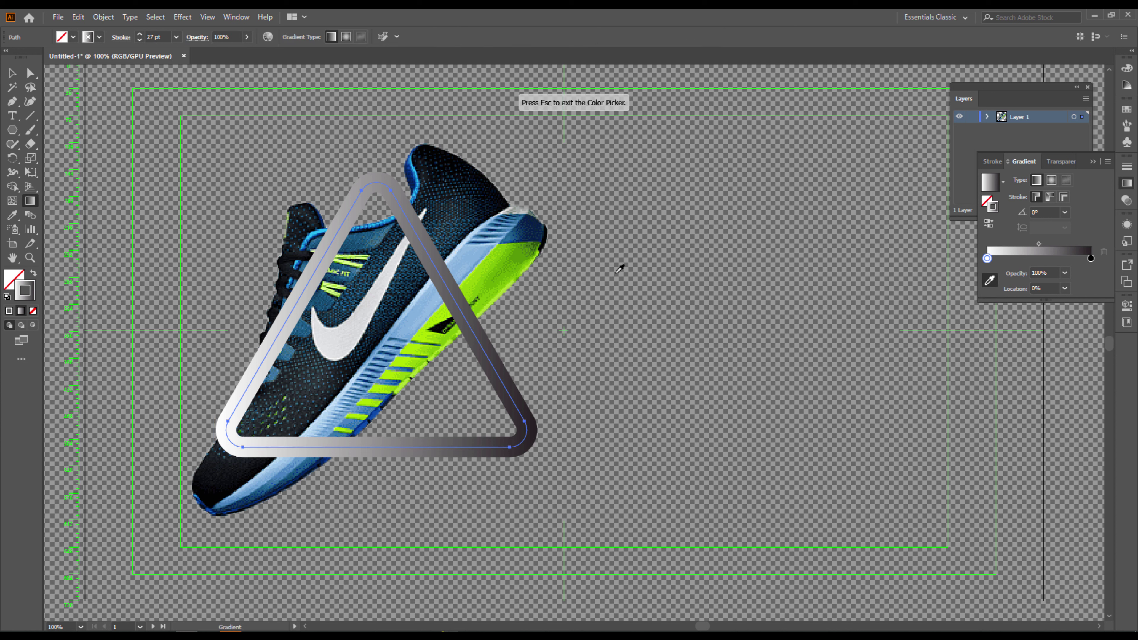
{"action": "left_click", "coordinate": [440, 316]}
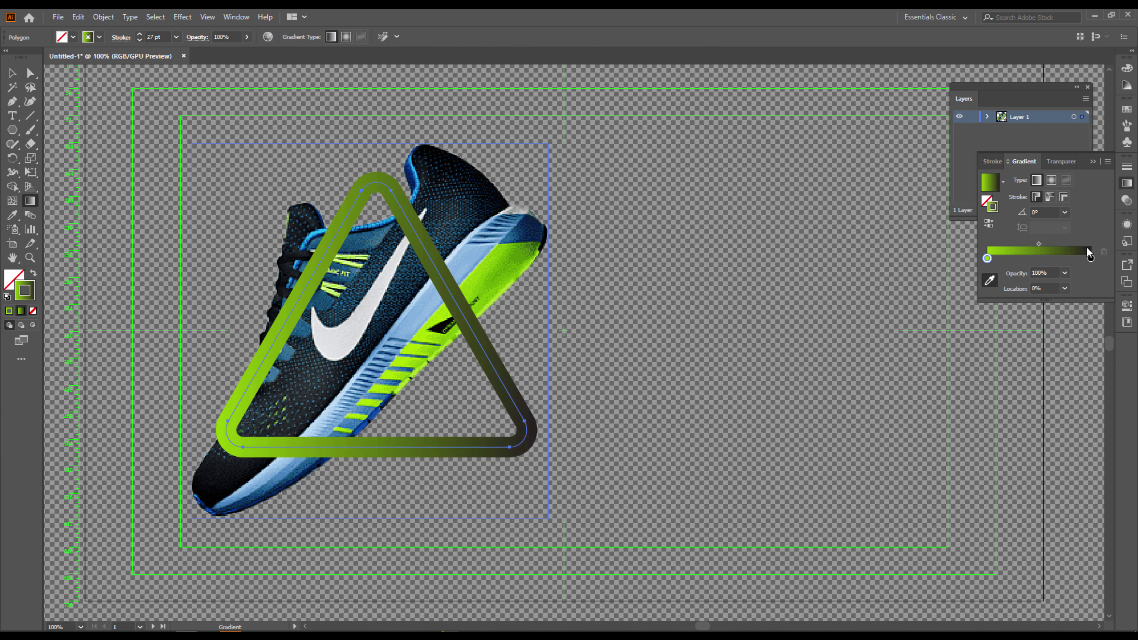
Set the end color stop of the triangle's stroke gradient to the bright blue sampled from the shoe's collar trim.
{"action": "left_click", "coordinate": [1091, 258]}
{"action": "left_click", "coordinate": [989, 280]}
{"action": "left_click", "coordinate": [389, 219]}
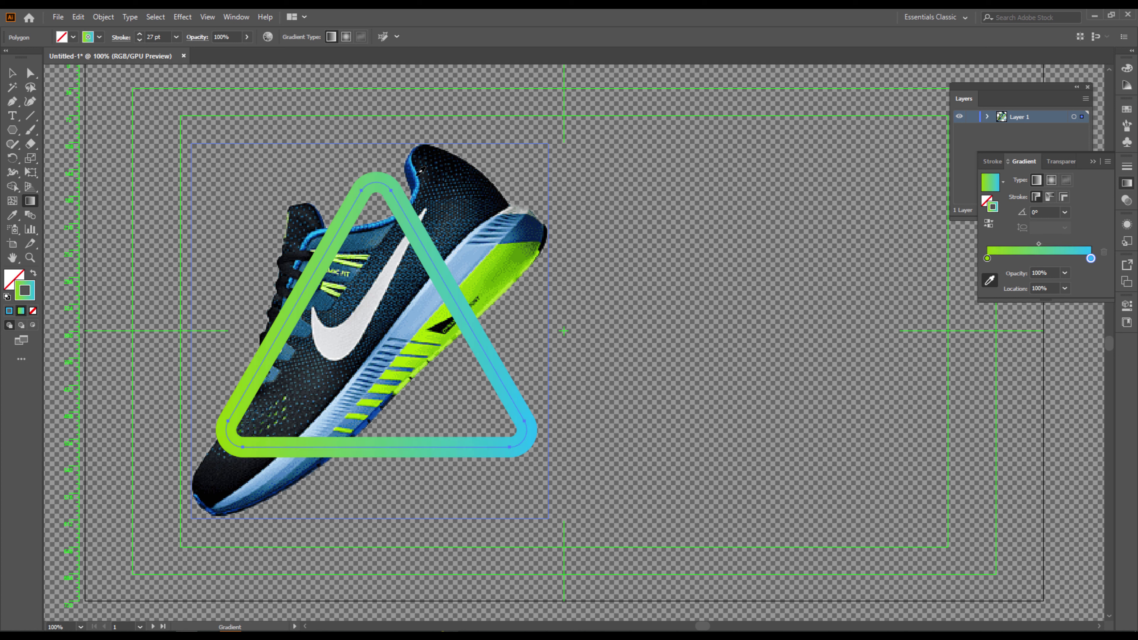
Lock the shoe image in place and reselect the gradient triangle outline.
{"action": "key", "text": "v"}
{"action": "left_click", "coordinate": [678, 286]}
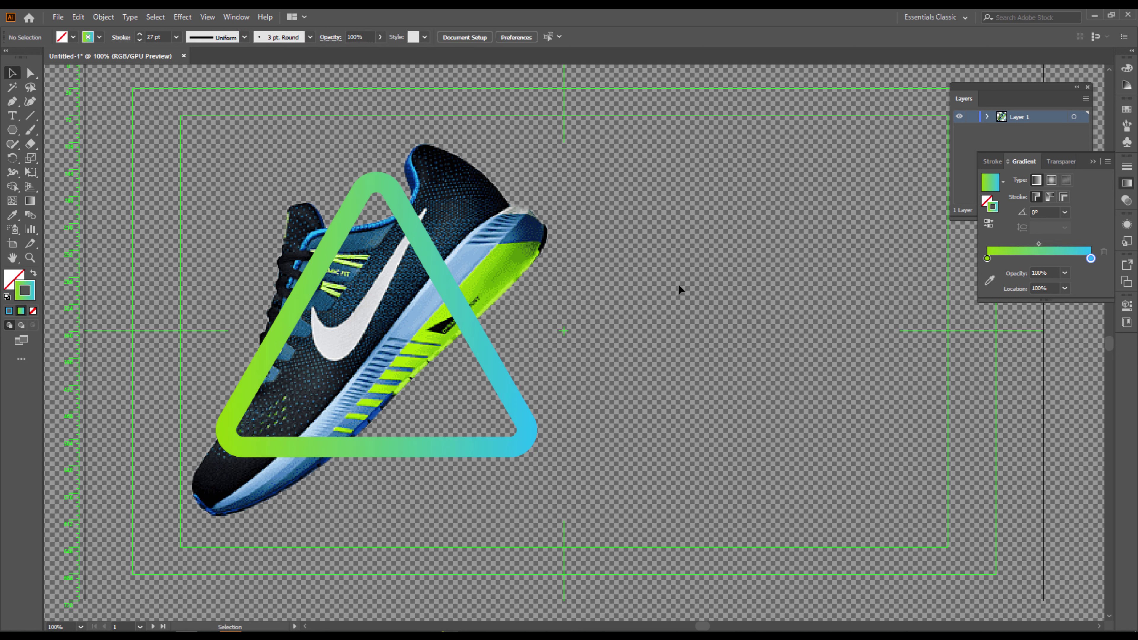
{"action": "left_click", "coordinate": [513, 400]}
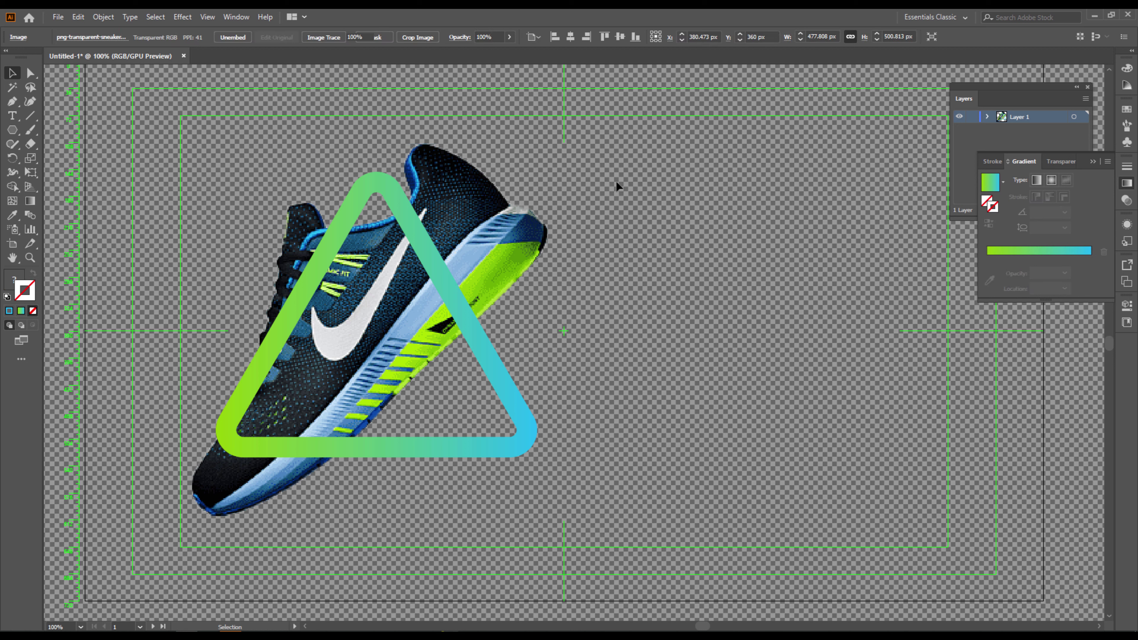
{"action": "key", "text": "a"}
{"action": "key", "text": "v"}
{"action": "left_click", "coordinate": [589, 394]}
{"action": "left_click", "coordinate": [514, 424]}
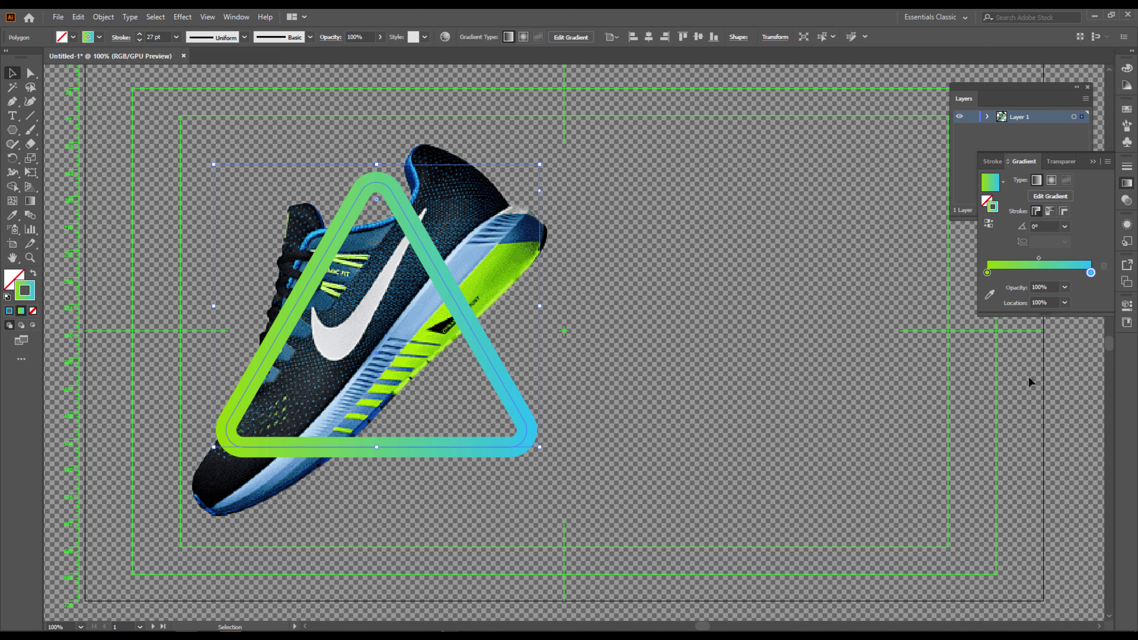
Set the angle of the triangle's linear stroke gradient to 153°.
{"action": "left_click", "coordinate": [1048, 225]}
{"action": "type", "text": "12"}
{"action": "key", "text": "Return"}
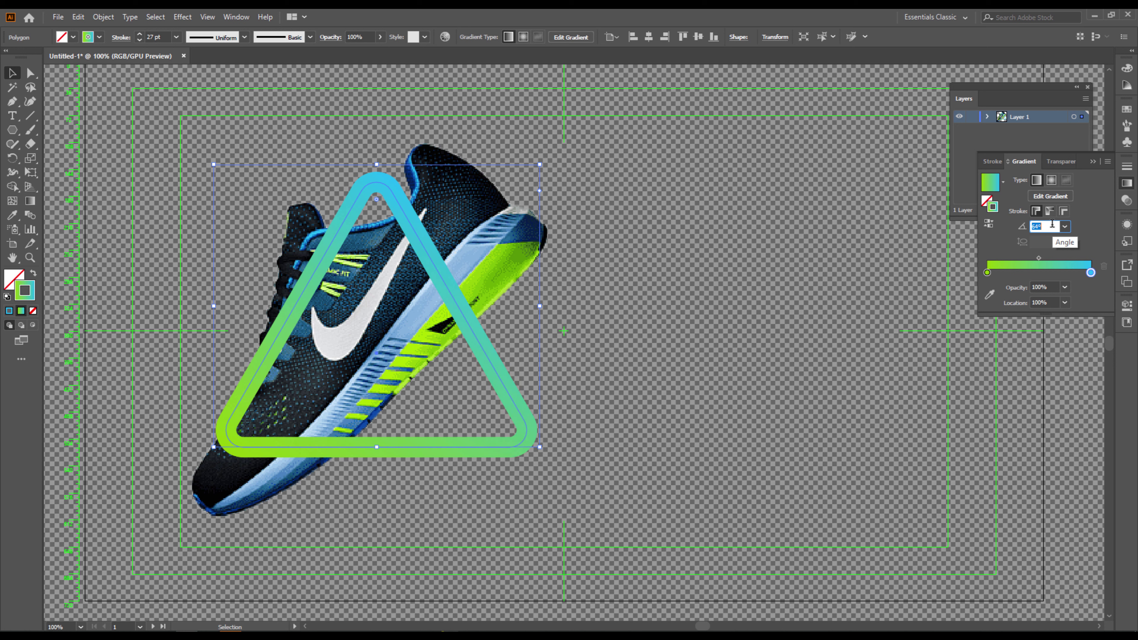
{"action": "key", "text": "g"}
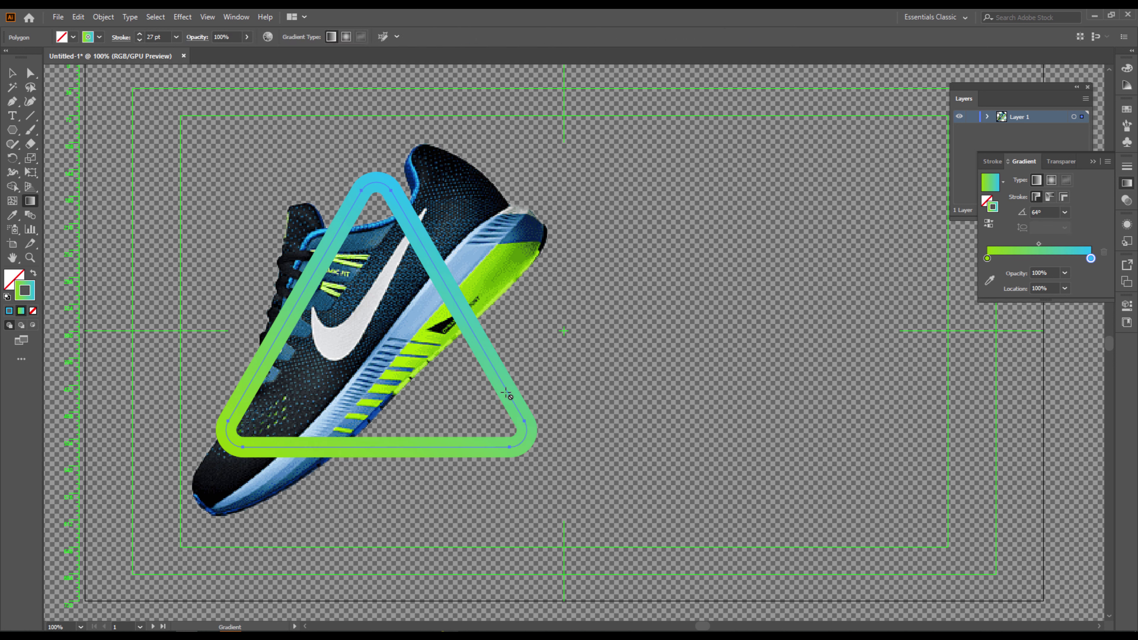
{"action": "key", "text": "v"}
{"action": "key", "text": "g"}
{"action": "left_click", "coordinate": [1046, 211]}
{"action": "key", "text": "Up"}
{"action": "key", "text": "Up"}
{"action": "key", "text": "Up"}
{"action": "key", "text": "Up"}
{"action": "key", "text": "Up"}
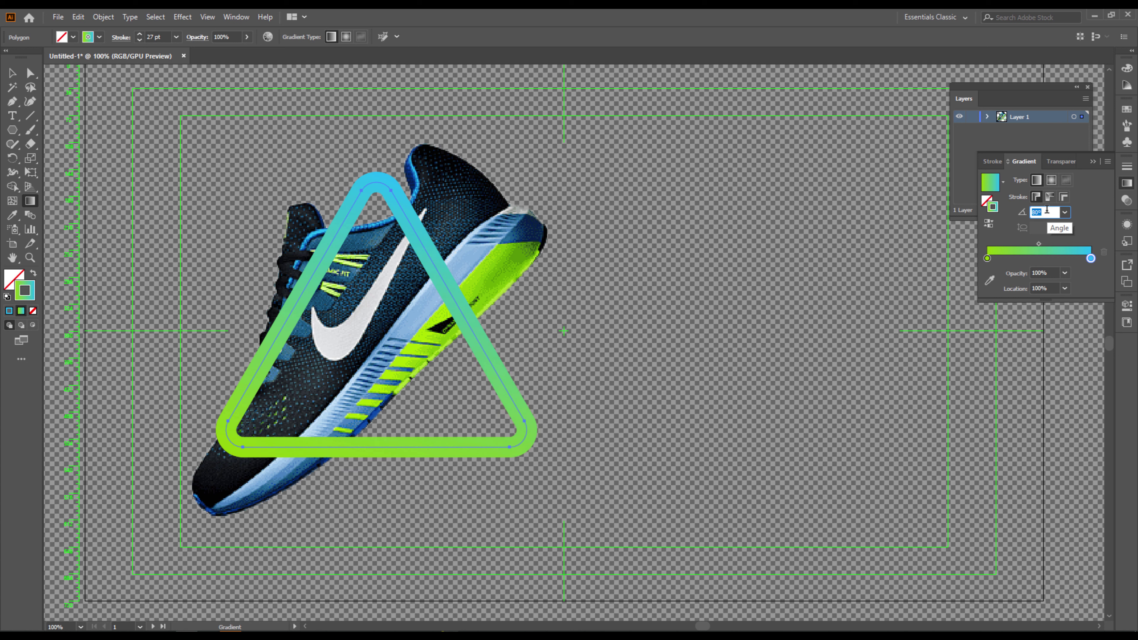
{"action": "key", "text": "Up"}
{"action": "key", "text": "Up"}
{"action": "key", "text": "Up"}
{"action": "key", "text": "Up"}
{"action": "key", "text": "Up"}
{"action": "key", "text": "Up"}
{"action": "key", "text": "Up"}
{"action": "key", "text": "Up"}
{"action": "key", "text": "Up"}
{"action": "key", "text": "Up"}
{"action": "key", "text": "Up"}
{"action": "key", "text": "Up"}
{"action": "key", "text": "Up"}
{"action": "key", "text": "Up"}
{"action": "key", "text": "Up"}
{"action": "key", "text": "Up"}
{"action": "key", "text": "Up"}
{"action": "key", "text": "Up"}
{"action": "key", "text": "Up"}
{"action": "key", "text": "Up"}
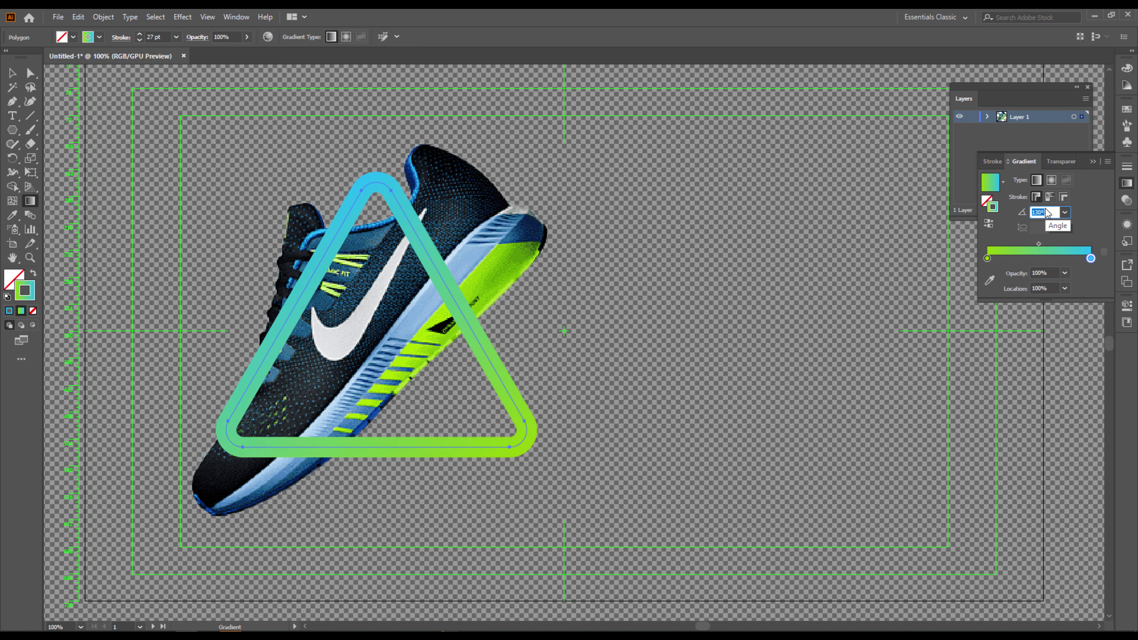
{"action": "key", "text": "Up"}
{"action": "key", "text": "Up"}
{"action": "key", "text": "Up"}
{"action": "key", "text": "Up"}
{"action": "key", "text": "Up"}
{"action": "key", "text": "Up"}
{"action": "key", "text": "Up"}
{"action": "key", "text": "Up"}
{"action": "key", "text": "Up"}
{"action": "key", "text": "Up"}
{"action": "key", "text": "Up"}
{"action": "key", "text": "Up"}
{"action": "key", "text": "Up"}
{"action": "key", "text": "Up"}
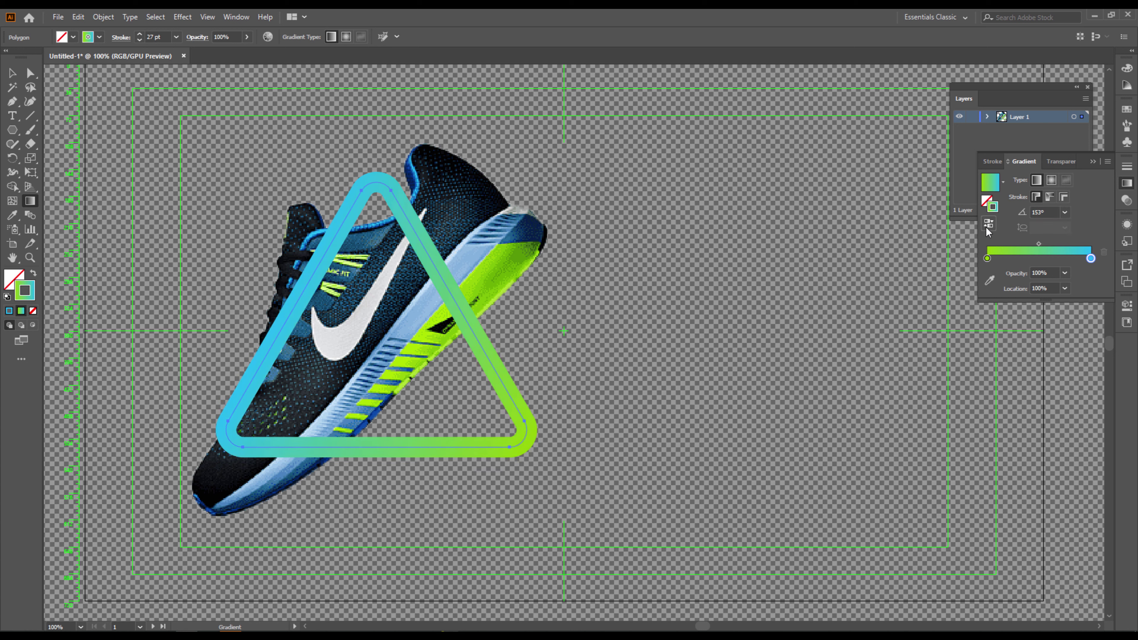
Reverse the triangle's stroke gradient so it runs from green at the upper-left side to blue at the lower-right corner.
{"action": "left_click", "coordinate": [988, 224]}
{"action": "key", "text": "v"}
{"action": "left_click", "coordinate": [505, 316]}
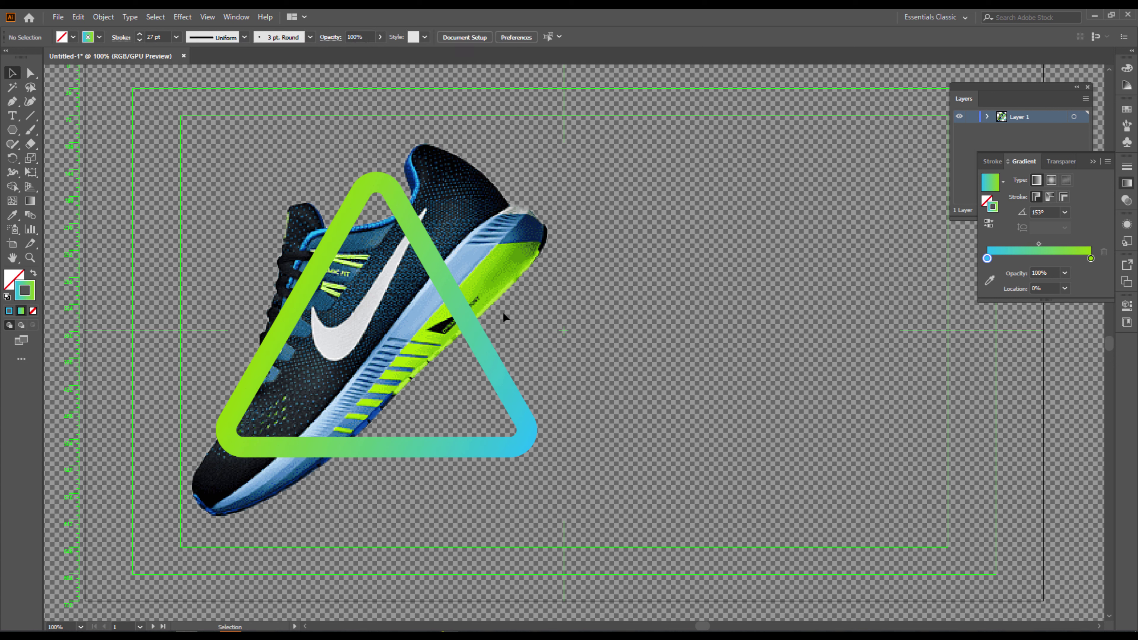
{"action": "left_click", "coordinate": [483, 351]}
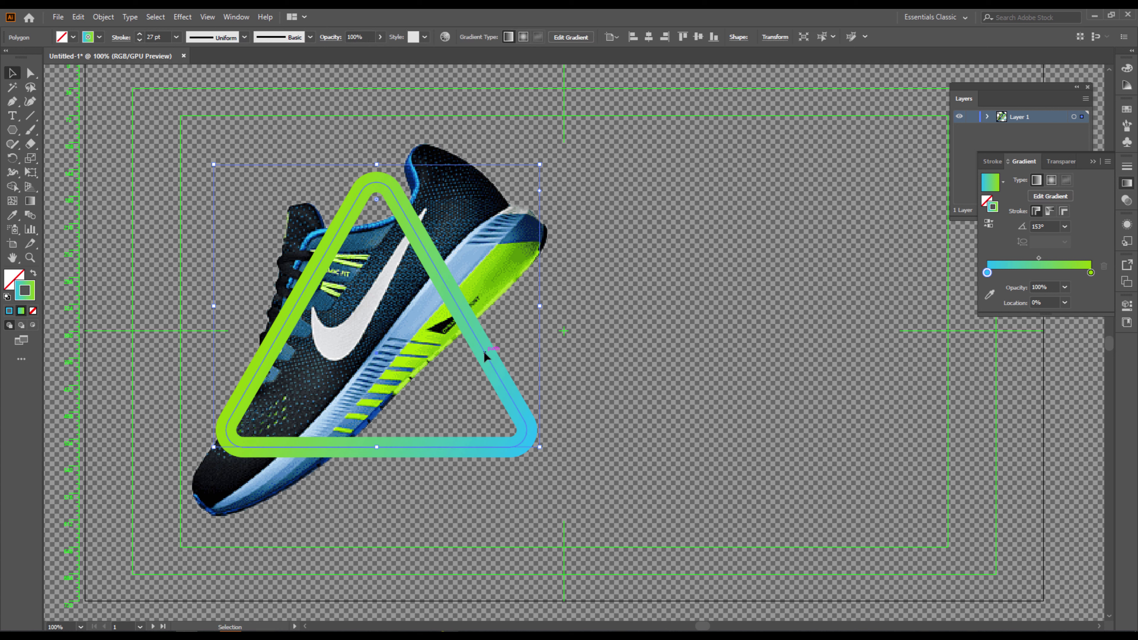
{"action": "left_click", "coordinate": [704, 333]}
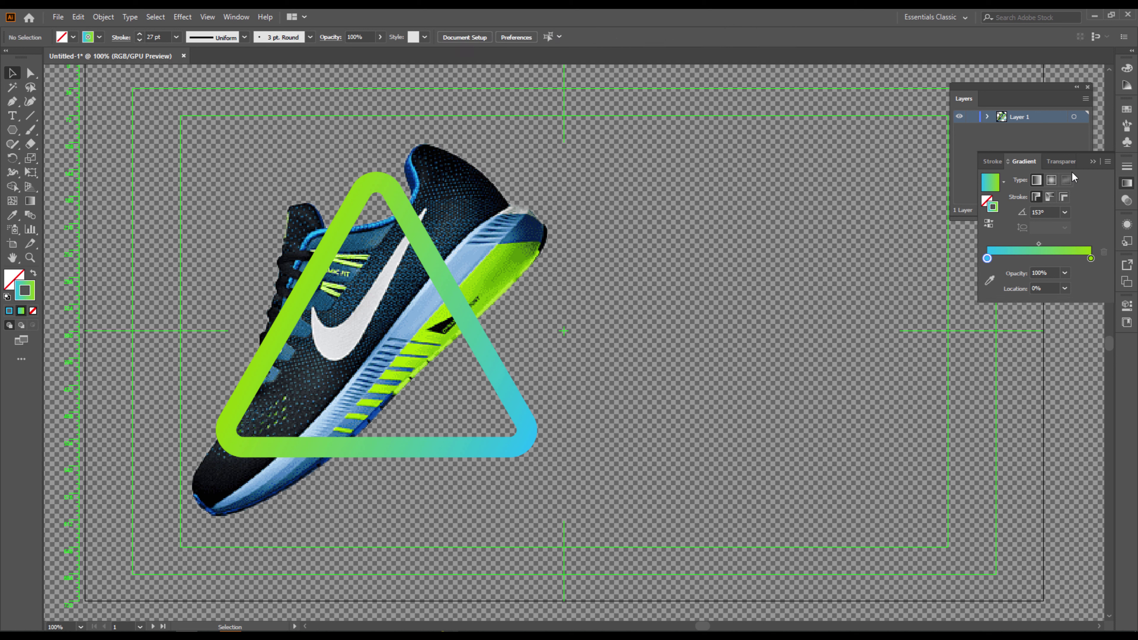
Move the triangle outline onto a new layer in the same place and put that layer below the shoe's layer.
{"action": "left_click_drag", "start_coordinate": [1039, 93], "coordinate": [801, 196]}
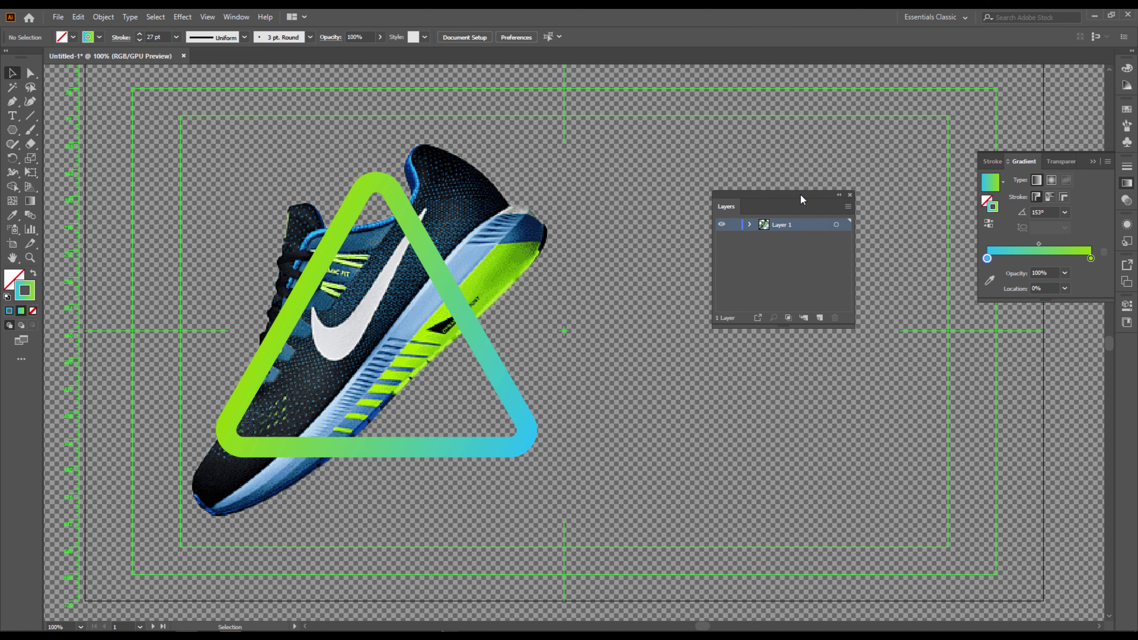
{"action": "left_click", "coordinate": [749, 225]}
{"action": "left_click", "coordinate": [536, 435]}
{"action": "key", "text": "Delete"}
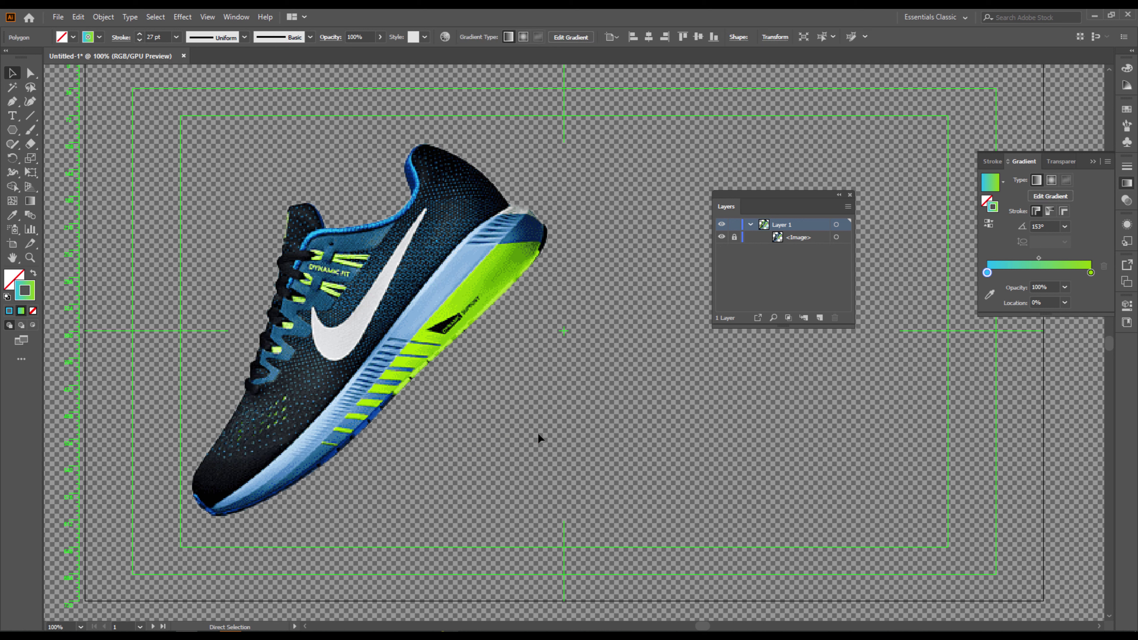
{"action": "left_click", "coordinate": [819, 318]}
{"action": "key", "text": "ctrl+f"}
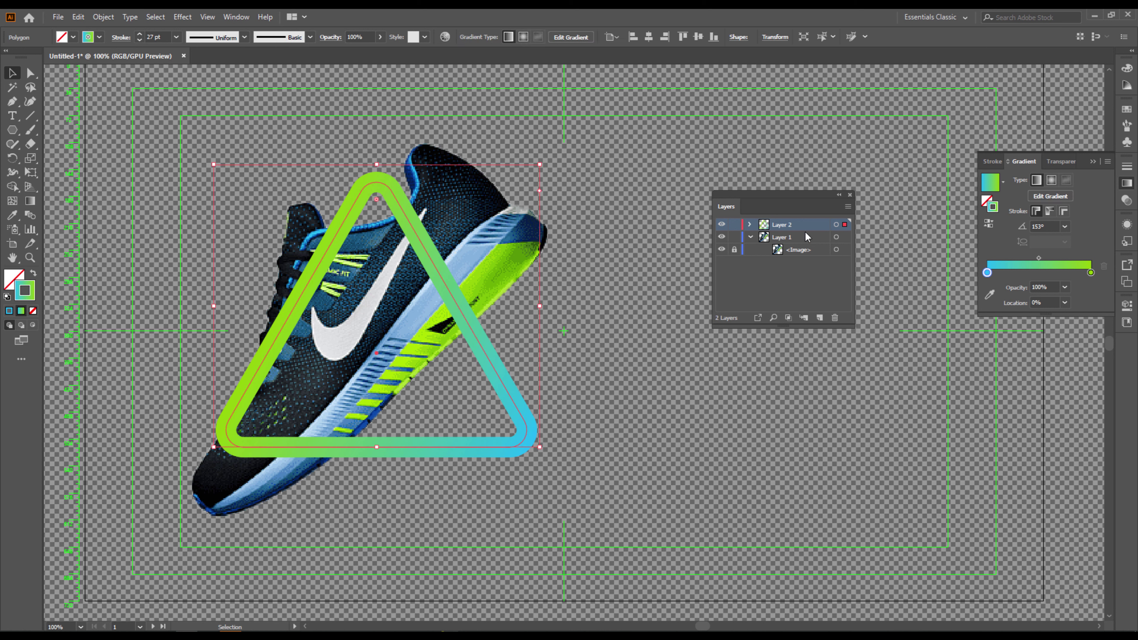
{"action": "left_click_drag", "start_coordinate": [807, 236], "coordinate": [785, 219]}
Rotate the triangle counterclockwise, scale it up slightly and position it behind the shoe with its blue corner pointing right.
{"action": "left_click", "coordinate": [677, 385]}
{"action": "left_click", "coordinate": [524, 446]}
{"action": "mouse_move", "coordinate": [545, 450]}
{"action": "left_mouse_down"}
{"action": "mouse_move", "coordinate": [502, 482]}
{"action": "mouse_move", "coordinate": [520, 498]}
{"action": "mouse_move", "coordinate": [494, 417]}
{"action": "left_mouse_up"}
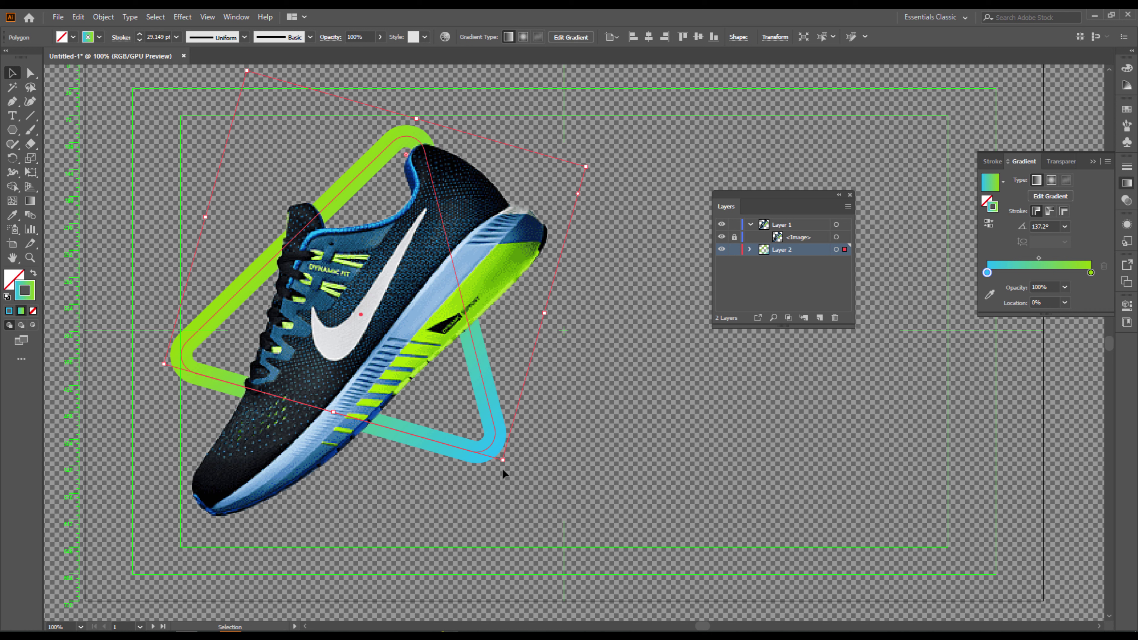
{"action": "left_click_drag", "start_coordinate": [507, 470], "coordinate": [600, 332]}
{"action": "left_click", "coordinate": [592, 386]}
{"action": "left_click_drag", "start_coordinate": [534, 357], "coordinate": [533, 359]}
{"action": "left_click", "coordinate": [640, 432]}
{"action": "scroll", "coordinate": [673, 447], "scroll_direction": "up", "scroll_amount": 1}
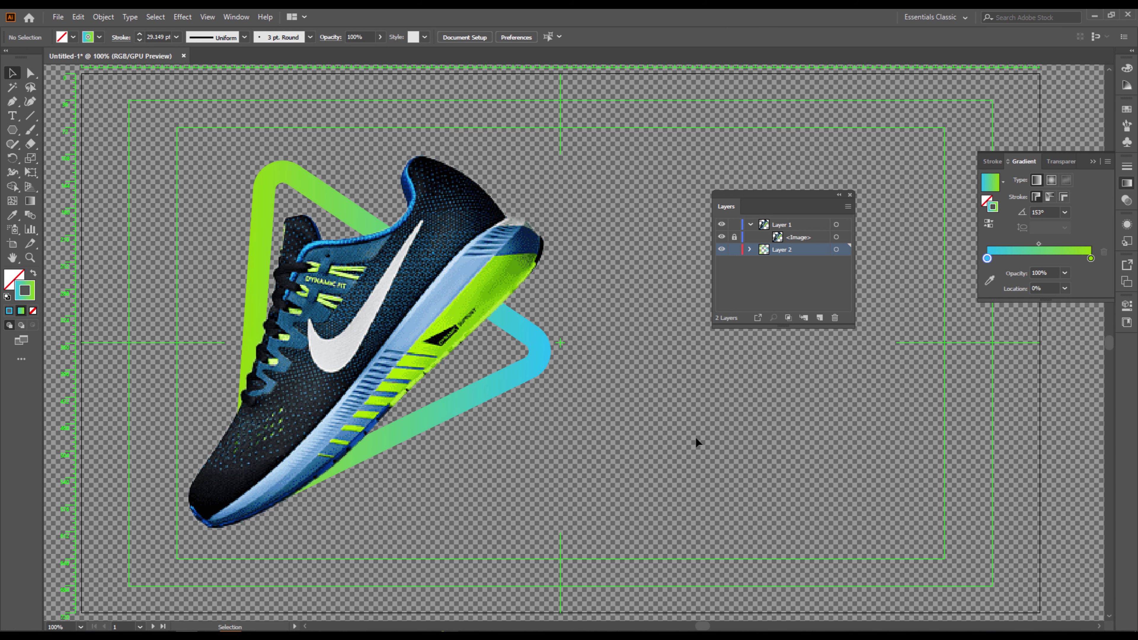
Rename the shoe's layer "product" and the triangle's layer "shape 1".
{"action": "left_click", "coordinate": [784, 224]}
{"action": "double_click", "coordinate": [783, 225]}
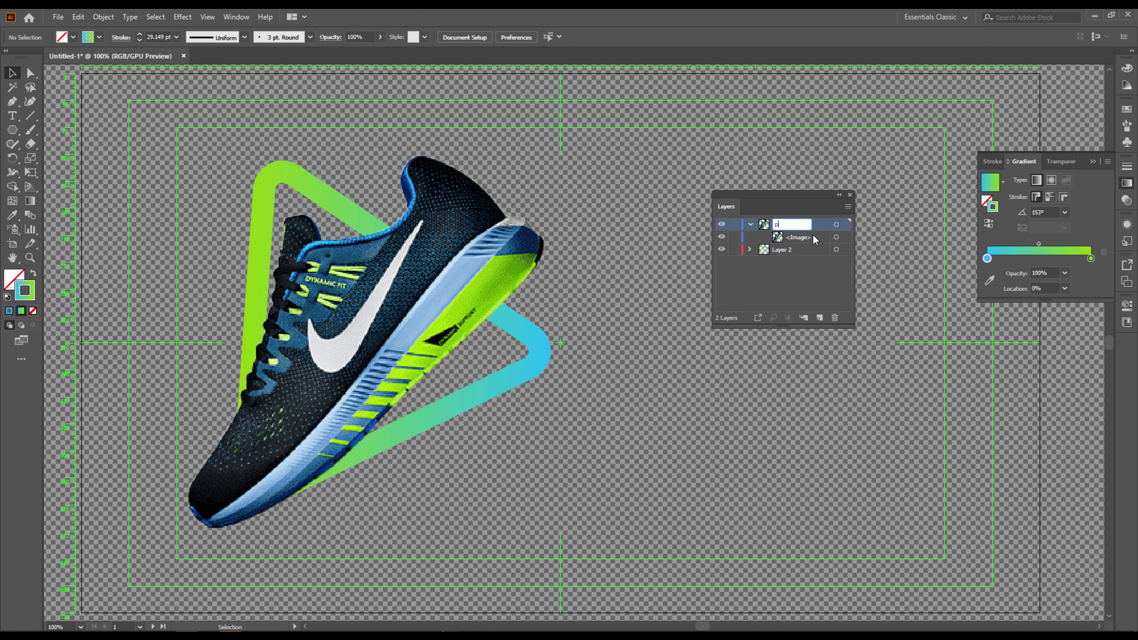
{"action": "type", "text": "product"}
{"action": "key", "text": "Return"}
{"action": "double_click", "coordinate": [780, 237]}
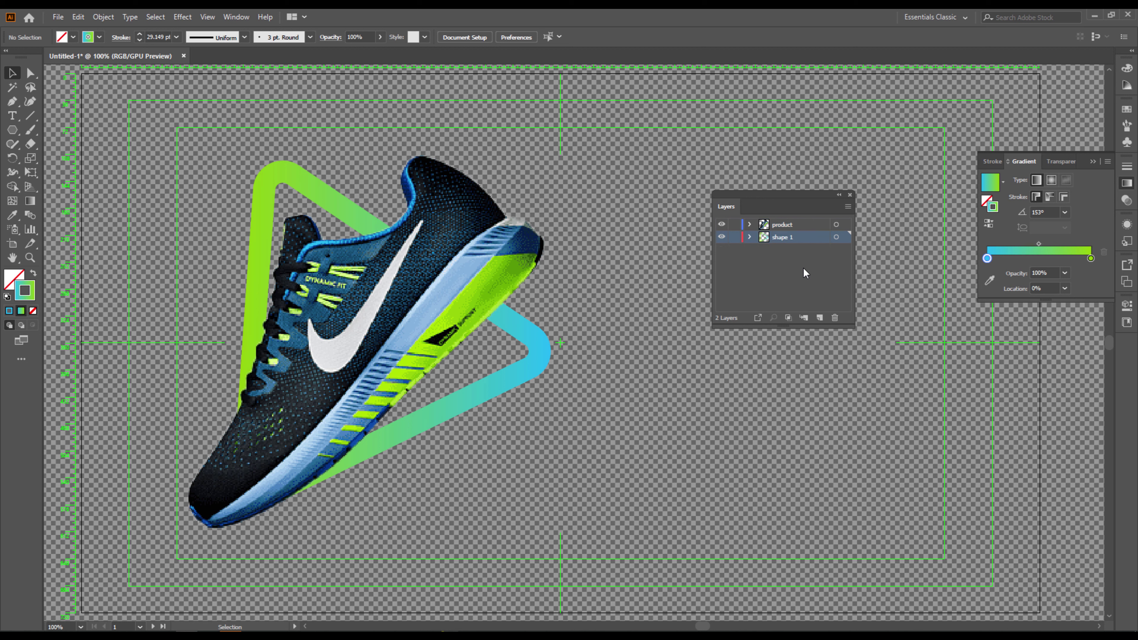
Draw a circle about 26 px wide in the empty area beside the shoe, with the gradient as fill and no stroke.
{"action": "left_click_drag", "start_coordinate": [729, 201], "coordinate": [542, 463]}
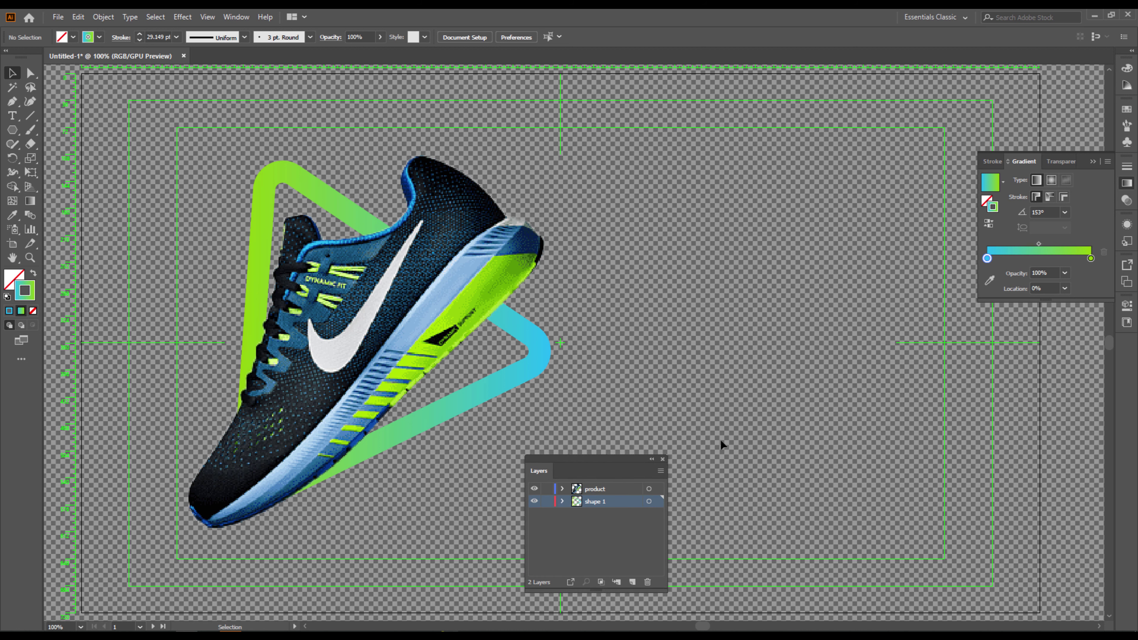
{"action": "left_click", "coordinate": [1094, 162]}
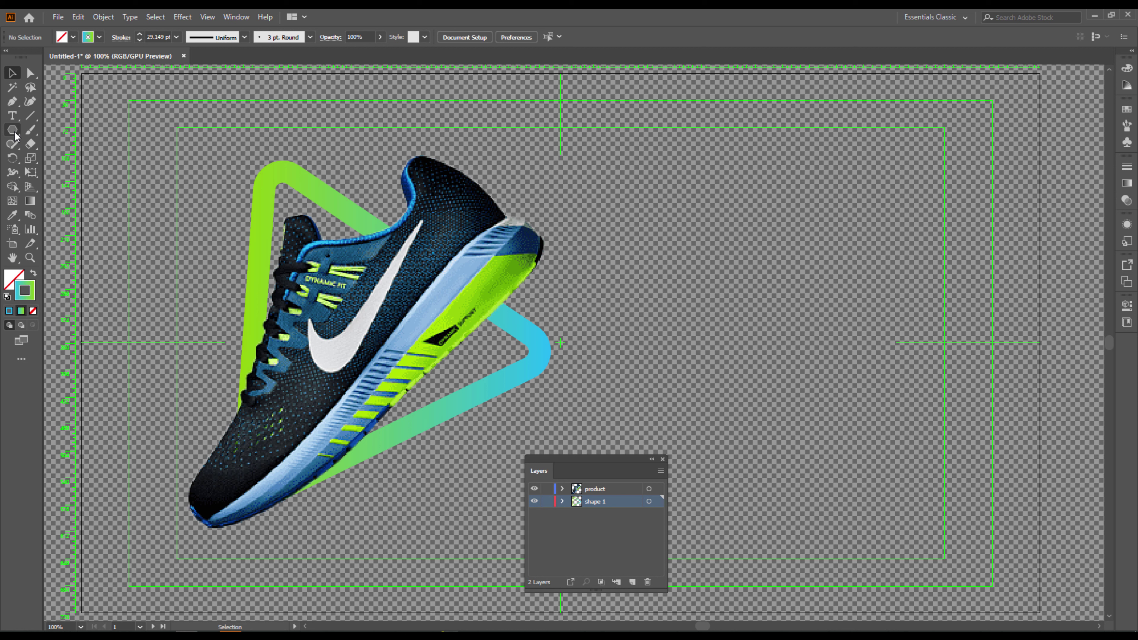
{"action": "left_click_drag", "start_coordinate": [14, 134], "coordinate": [50, 156]}
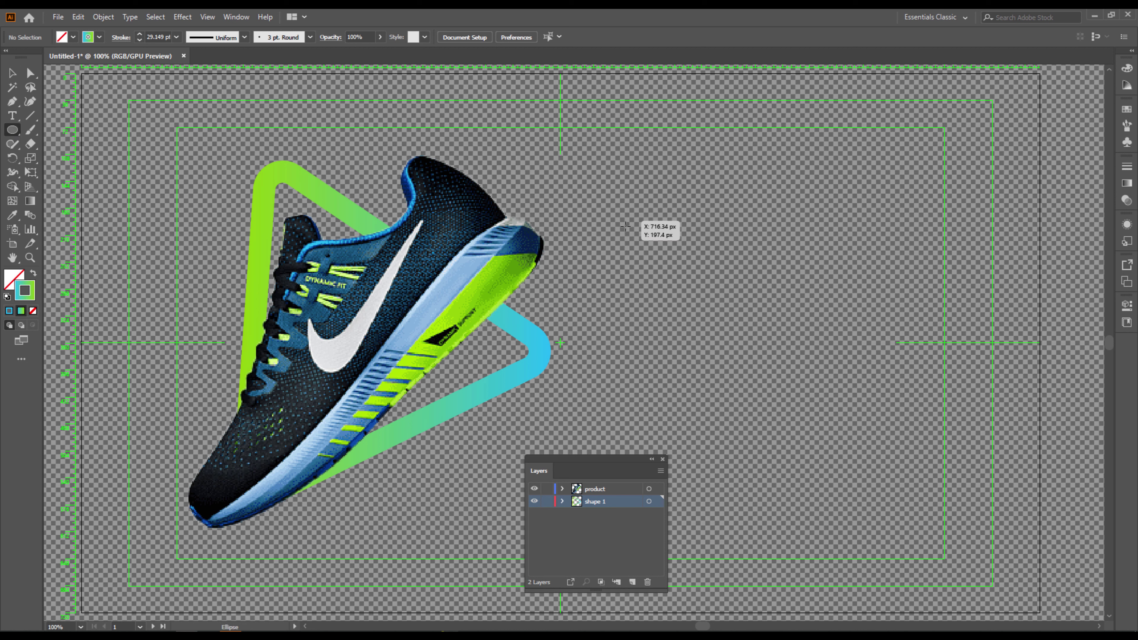
{"action": "left_click_drag", "start_coordinate": [625, 227], "coordinate": [645, 246]}
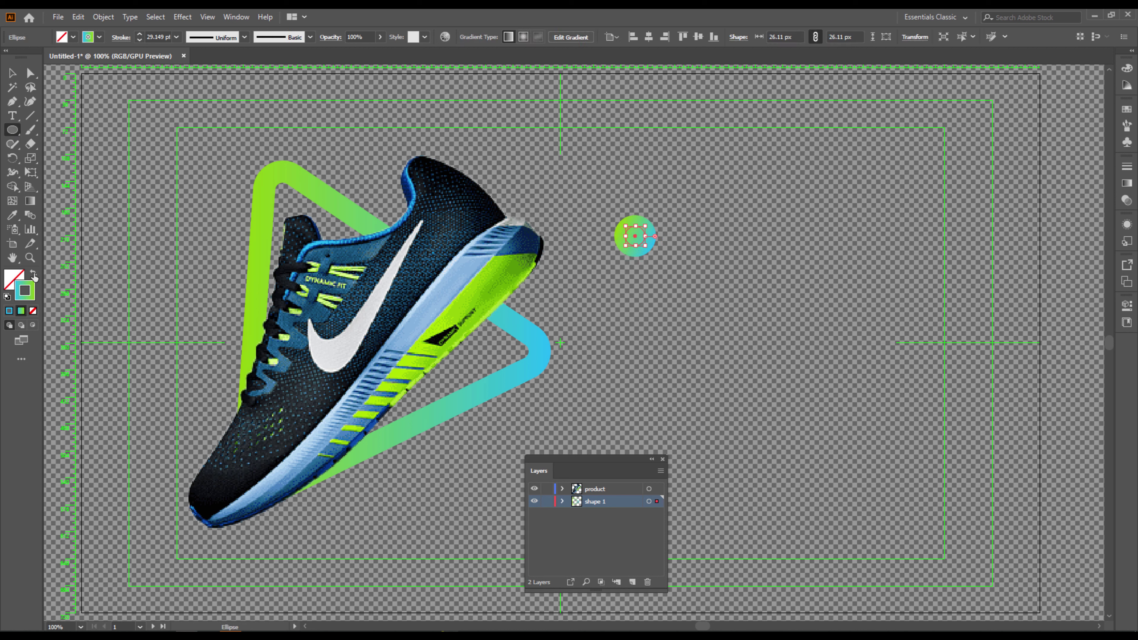
{"action": "left_click", "coordinate": [33, 275]}
{"action": "key", "text": "v"}
{"action": "left_click", "coordinate": [774, 345]}
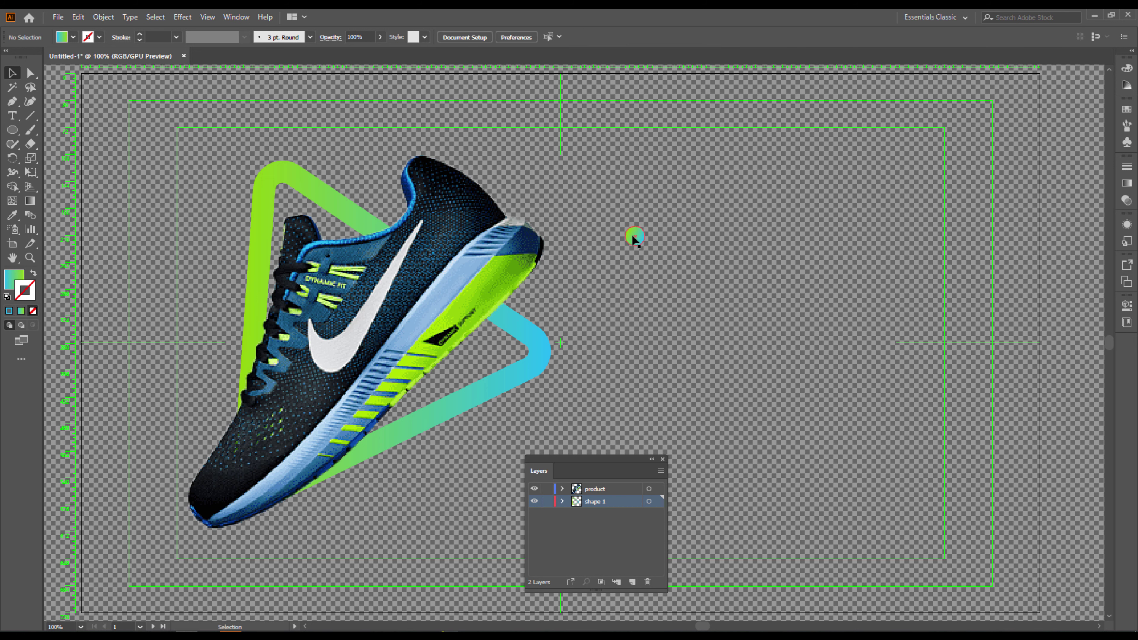
Redirect the circle's gradient fill diagonally, from blue at the upper right to green at the lower left.
{"action": "scroll", "coordinate": [635, 237], "scroll_direction": "up", "scroll_amount": 5}
{"action": "left_click", "coordinate": [678, 228]}
{"action": "key", "text": "g"}
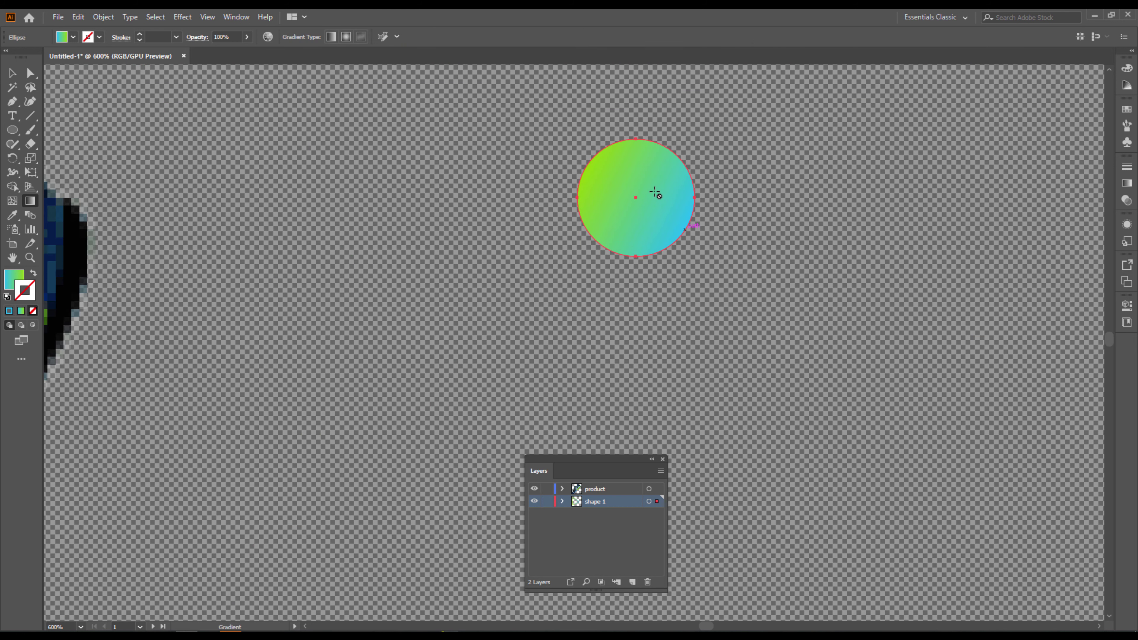
{"action": "left_click", "coordinate": [21, 280]}
{"action": "left_click_drag", "start_coordinate": [707, 156], "coordinate": [590, 234]}
{"action": "key", "text": "v"}
{"action": "scroll", "coordinate": [701, 323], "scroll_direction": "down", "scroll_amount": 3}
{"action": "scroll", "coordinate": [539, 307], "scroll_direction": "down", "scroll_amount": 3}
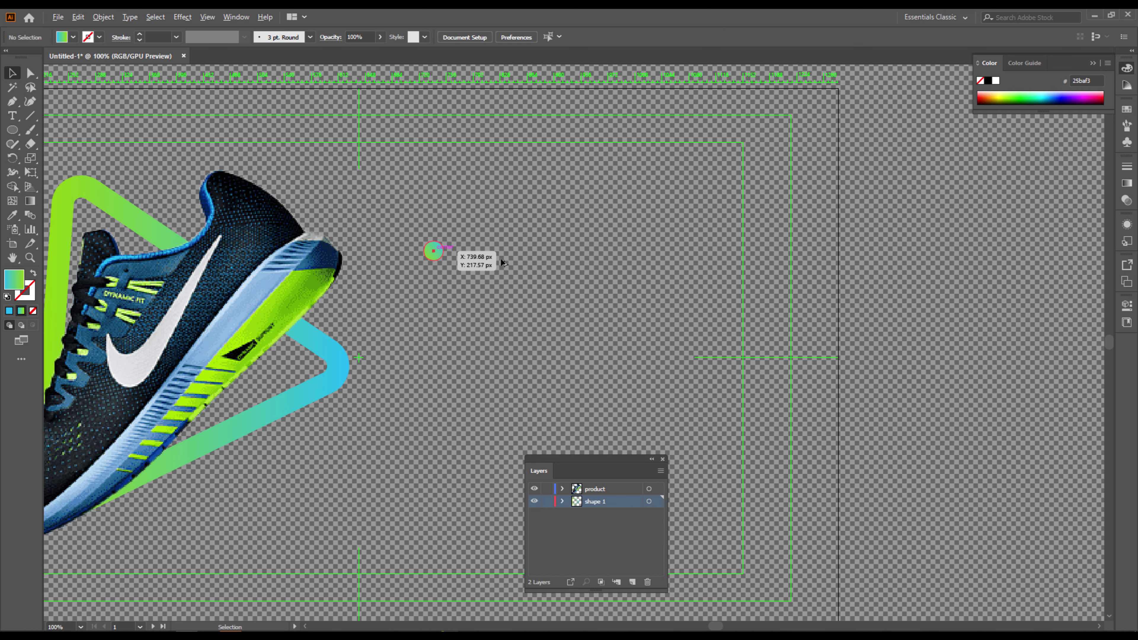
Add two progressively smaller copies of the gradient circle, one lower near the middle and one further right.
{"action": "left_click_drag", "start_coordinate": [502, 262], "coordinate": [719, 299]}
{"action": "left_click", "coordinate": [554, 338]}
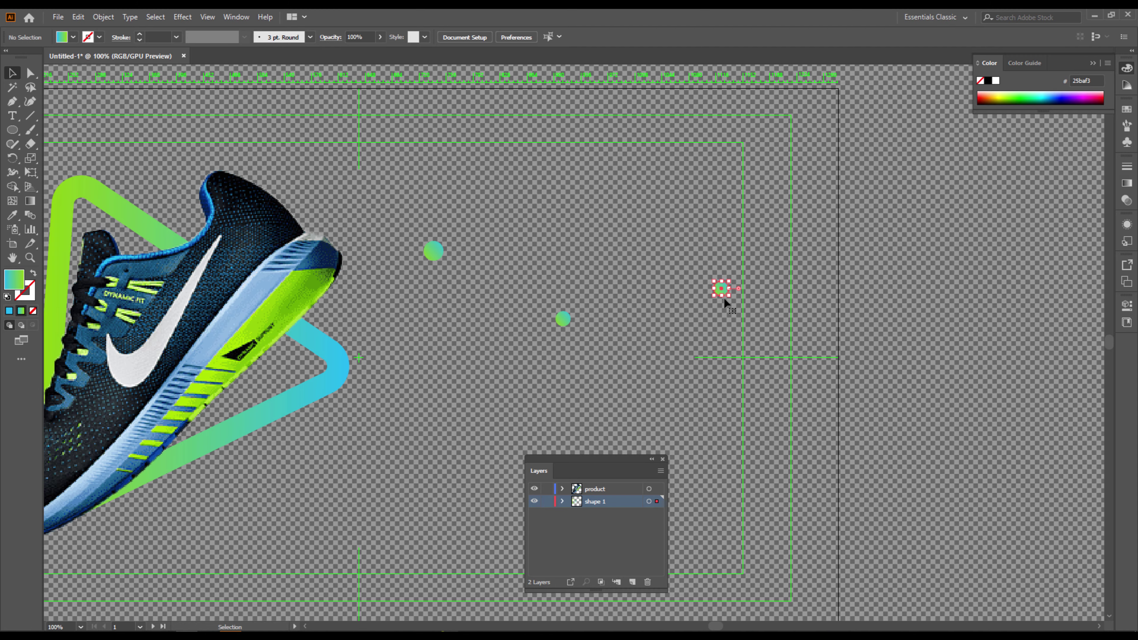
{"action": "scroll", "coordinate": [724, 297], "scroll_direction": "up", "scroll_amount": 2}
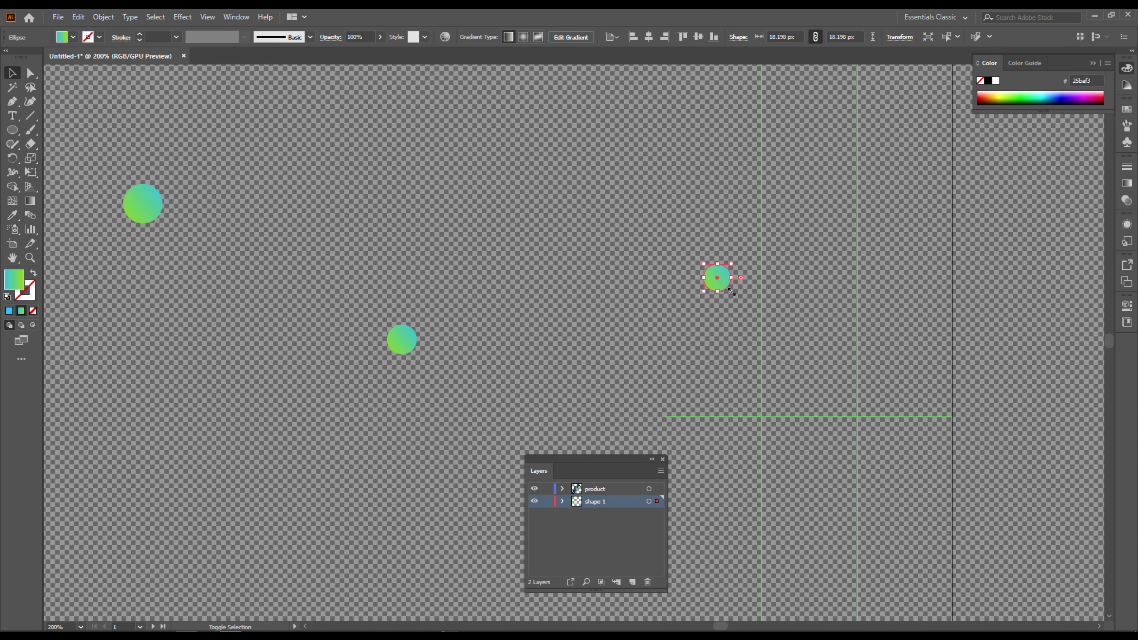
{"action": "left_click", "coordinate": [750, 318]}
{"action": "scroll", "coordinate": [751, 318], "scroll_direction": "down", "scroll_amount": 2}
{"action": "left_click_drag", "start_coordinate": [635, 338], "coordinate": [689, 329]}
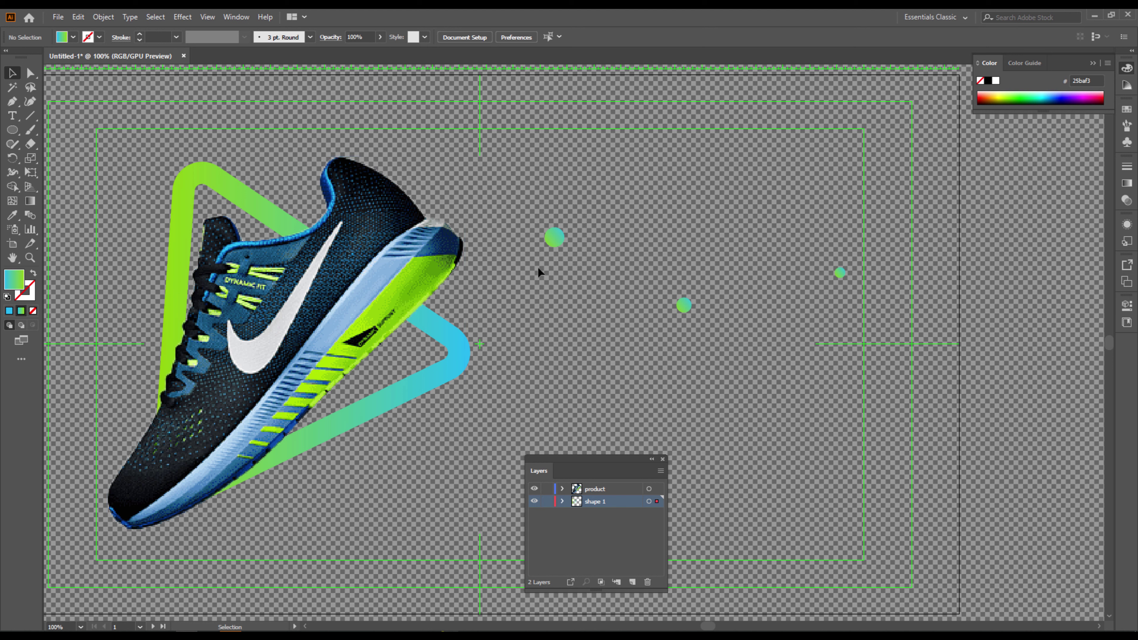
Move each of the three gradient circles onto its own new layer between the product and shape 1 layers.
{"action": "key", "text": "ctrl+x"}
{"action": "left_click", "coordinate": [632, 581]}
{"action": "key", "text": "ctrl+f"}
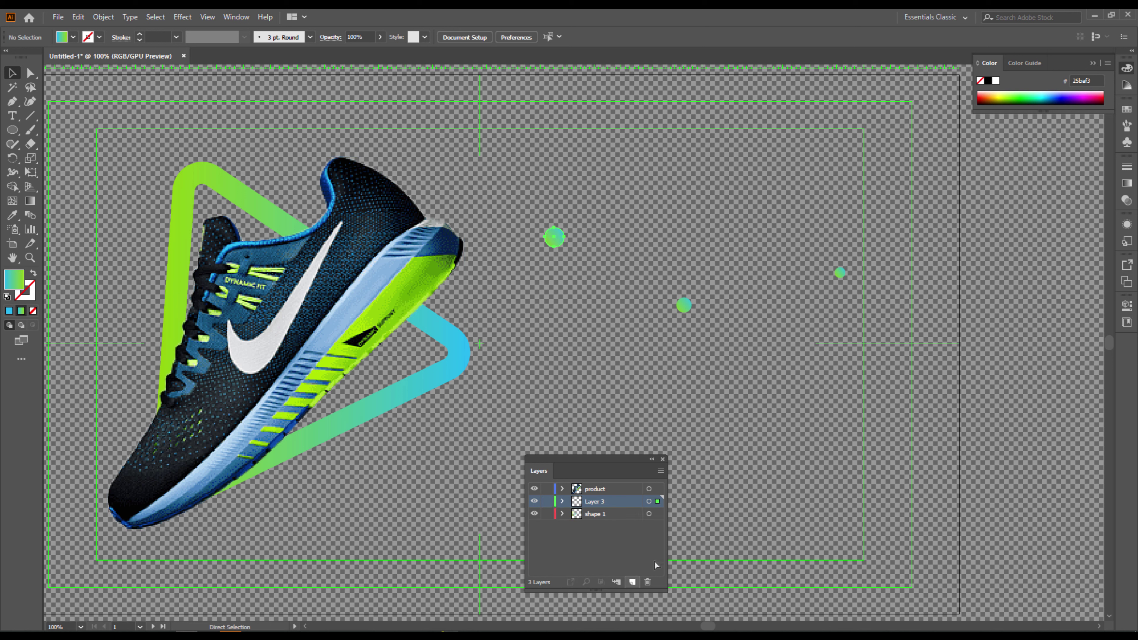
{"action": "left_click", "coordinate": [683, 305]}
{"action": "key", "text": "ctrl+x"}
{"action": "left_click", "coordinate": [632, 582]}
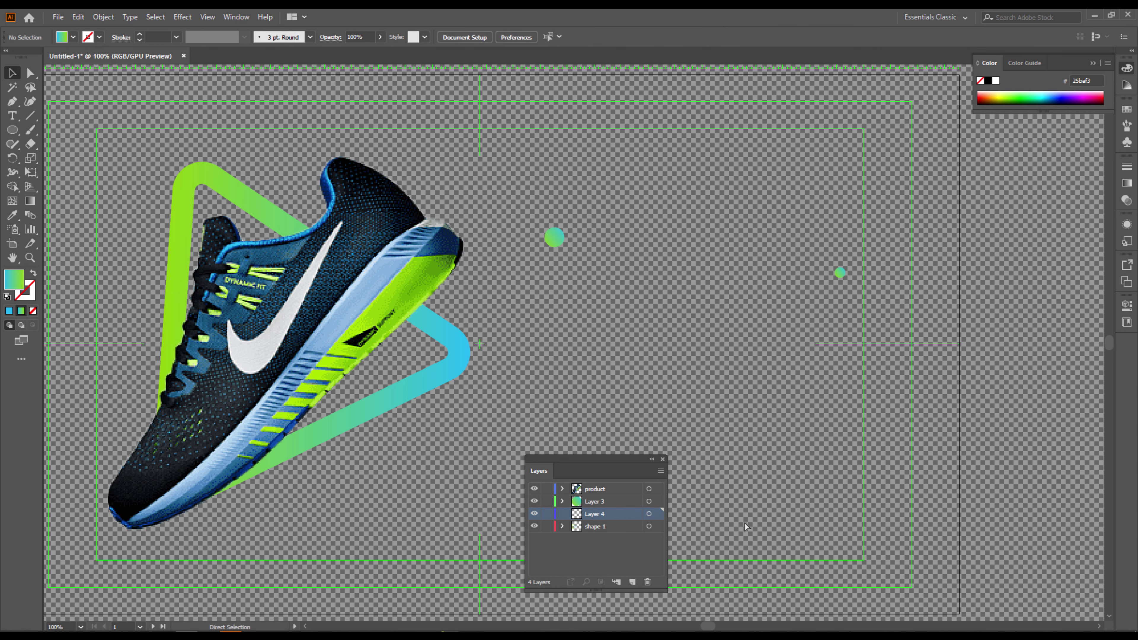
{"action": "key", "text": "ctrl+f"}
{"action": "left_click", "coordinate": [840, 272]}
{"action": "key", "text": "ctrl+x"}
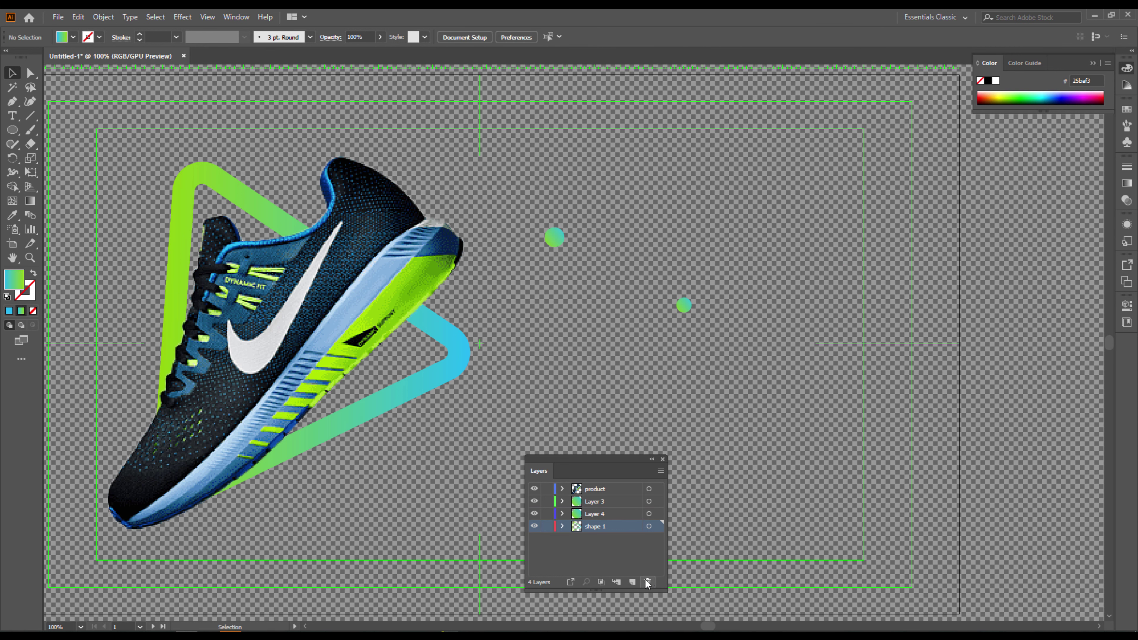
{"action": "left_click", "coordinate": [632, 581]}
{"action": "key", "text": "ctrl+f"}
{"action": "left_click", "coordinate": [810, 456]}
{"action": "left_click_drag", "start_coordinate": [809, 454], "coordinate": [801, 426]}
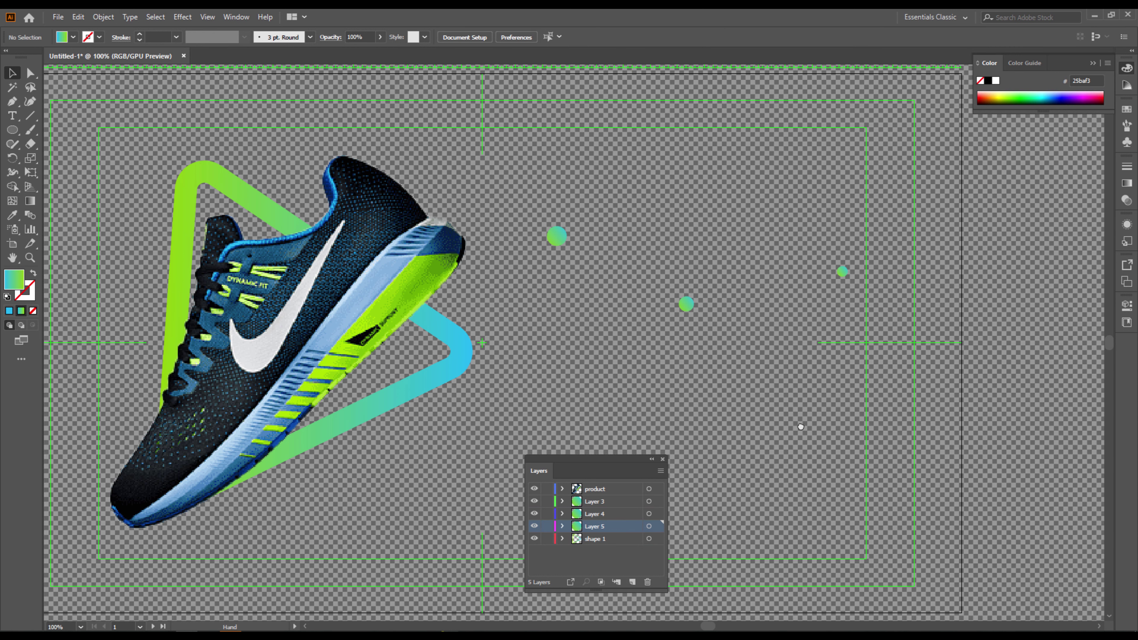
{"action": "scroll", "coordinate": [800, 428], "scroll_direction": "left", "scroll_amount": 1}
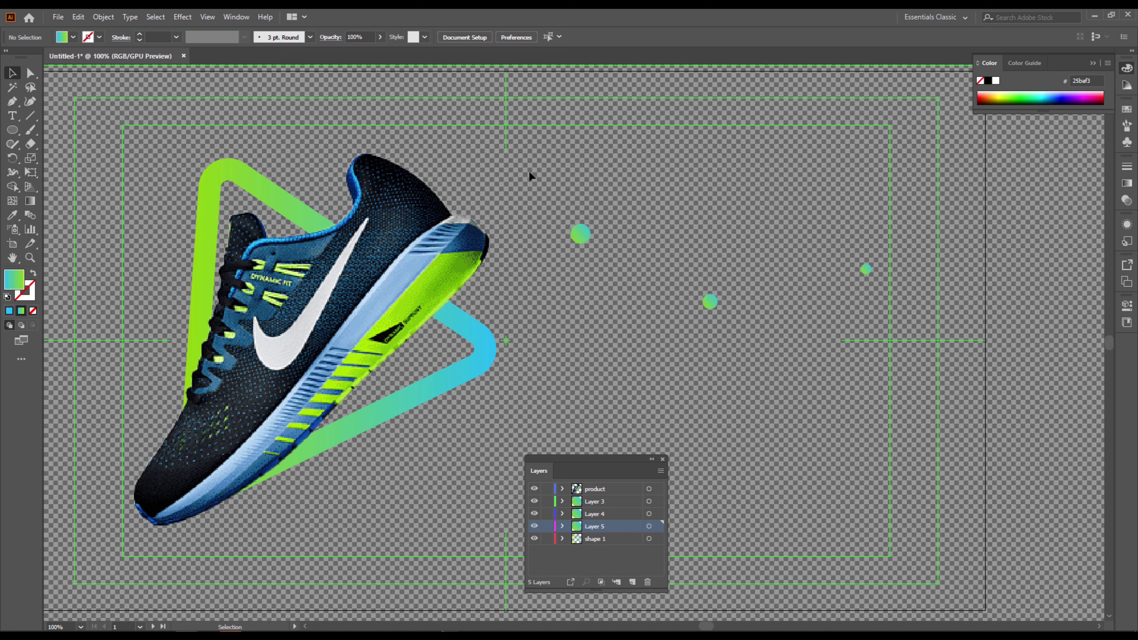
{"action": "left_click_drag", "start_coordinate": [529, 177], "coordinate": [556, 173]}
{"action": "left_click", "coordinate": [350, 313]}
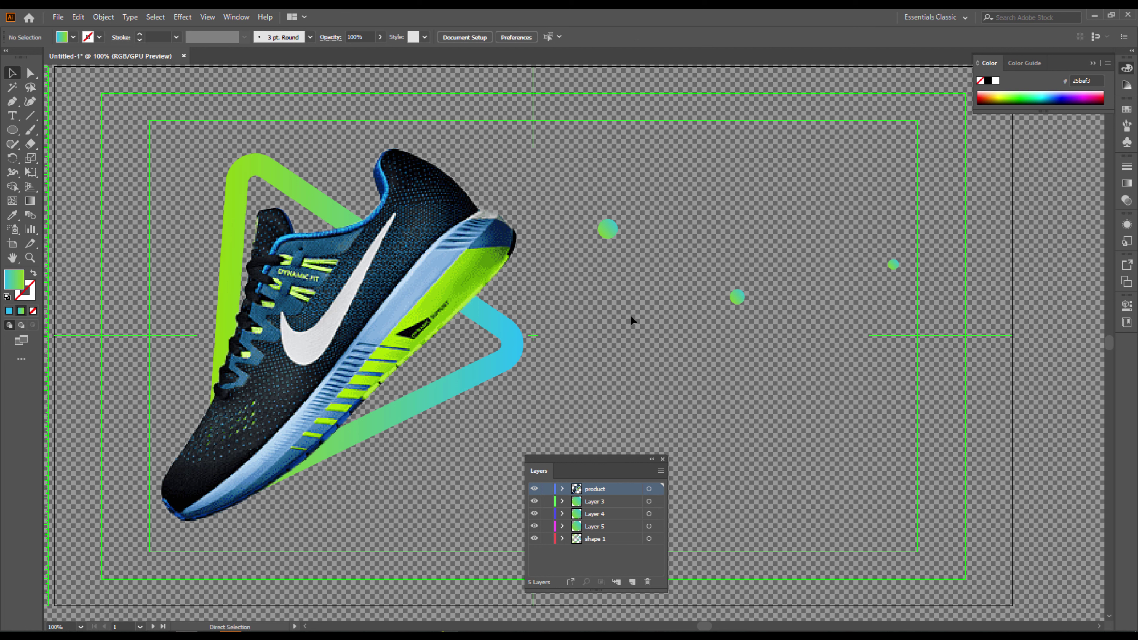
Save the artwork as product_animation in Adobe Illustrator format in the ae folder of Downloads, accepting the Illustrator 2020 options.
{"action": "key", "text": "ctrl+s"}
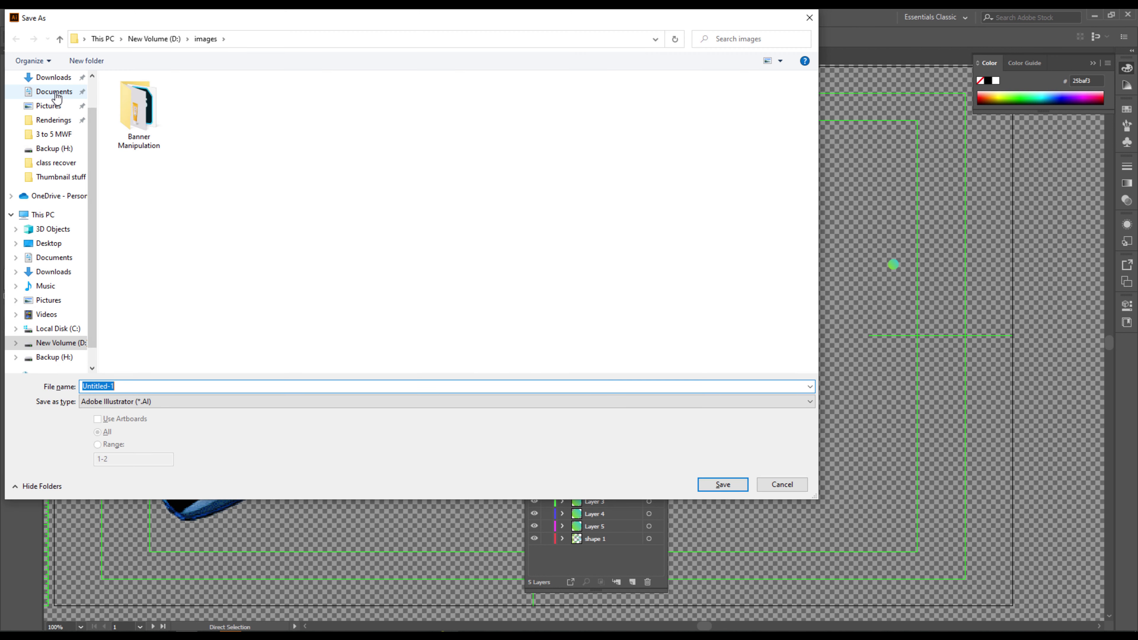
{"action": "scroll", "coordinate": [56, 108], "scroll_direction": "up", "scroll_amount": 2}
{"action": "left_click", "coordinate": [61, 117]}
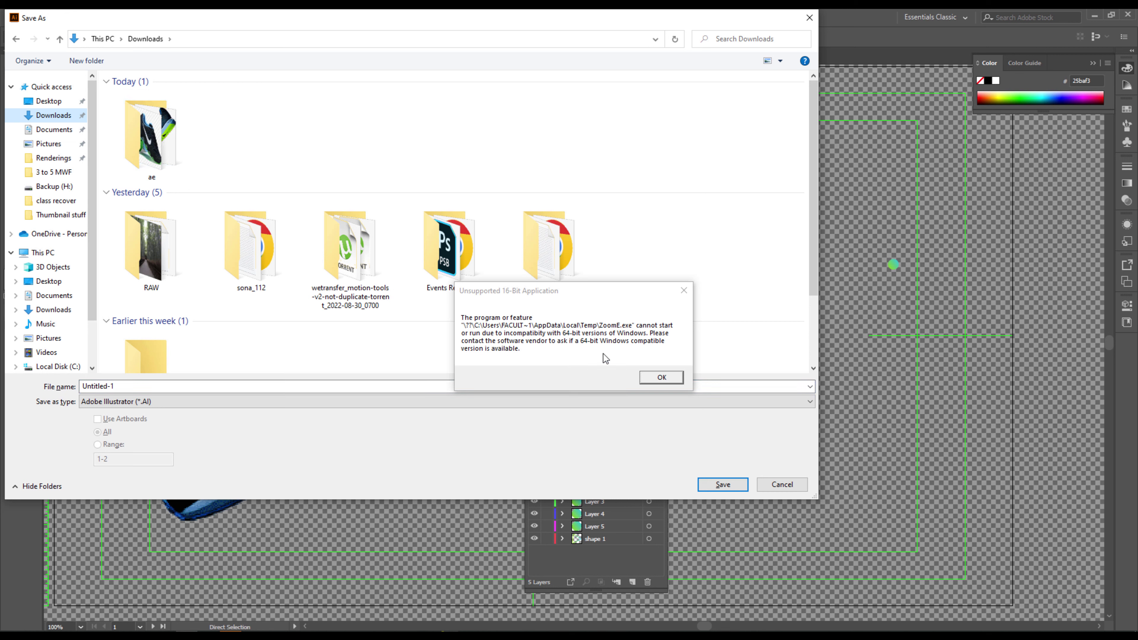
{"action": "left_click", "coordinate": [657, 375]}
{"action": "double_click", "coordinate": [162, 134]}
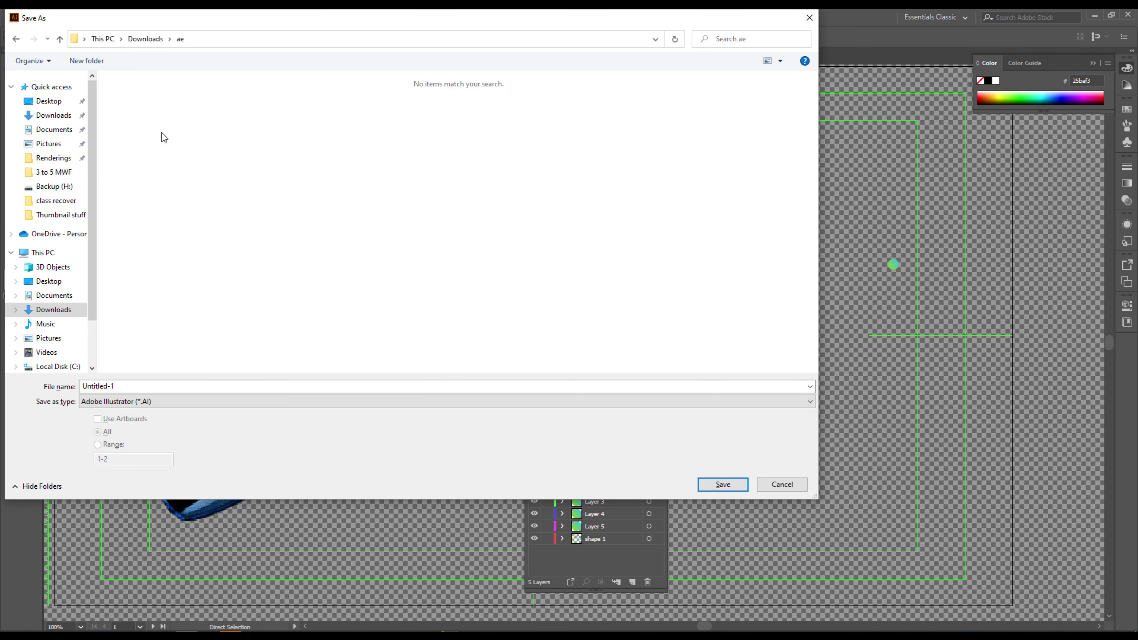
{"action": "left_click", "coordinate": [169, 386]}
{"action": "type", "text": "ss"}
{"action": "type", "text": "prod"}
{"action": "type", "text": "uct_animation"}
{"action": "key", "text": "Return"}
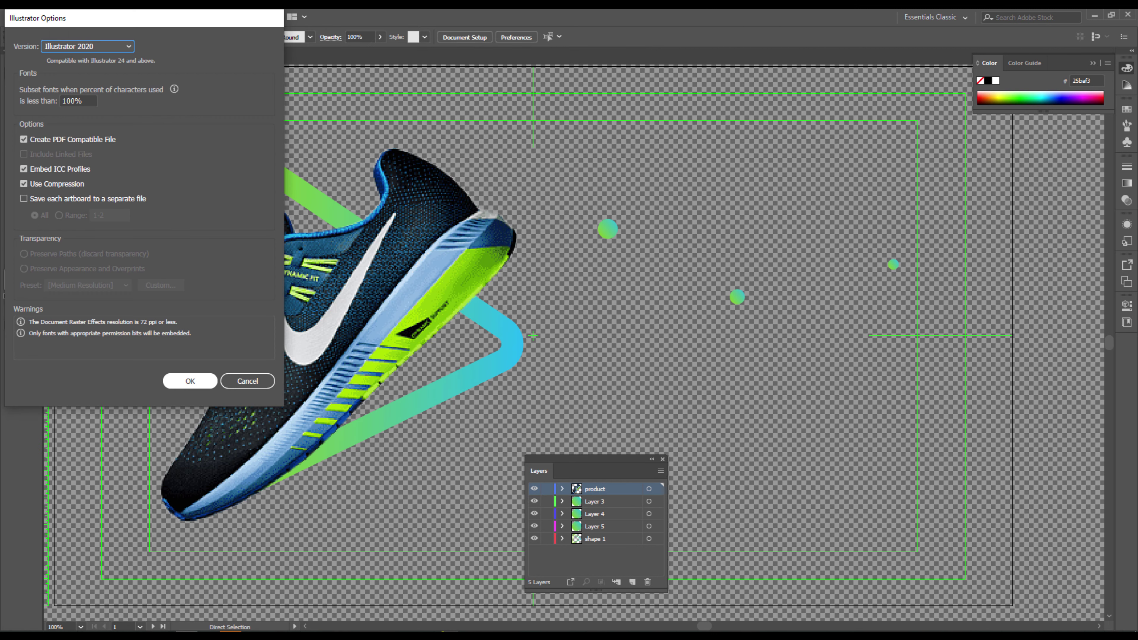
{"action": "key", "text": "Return"}
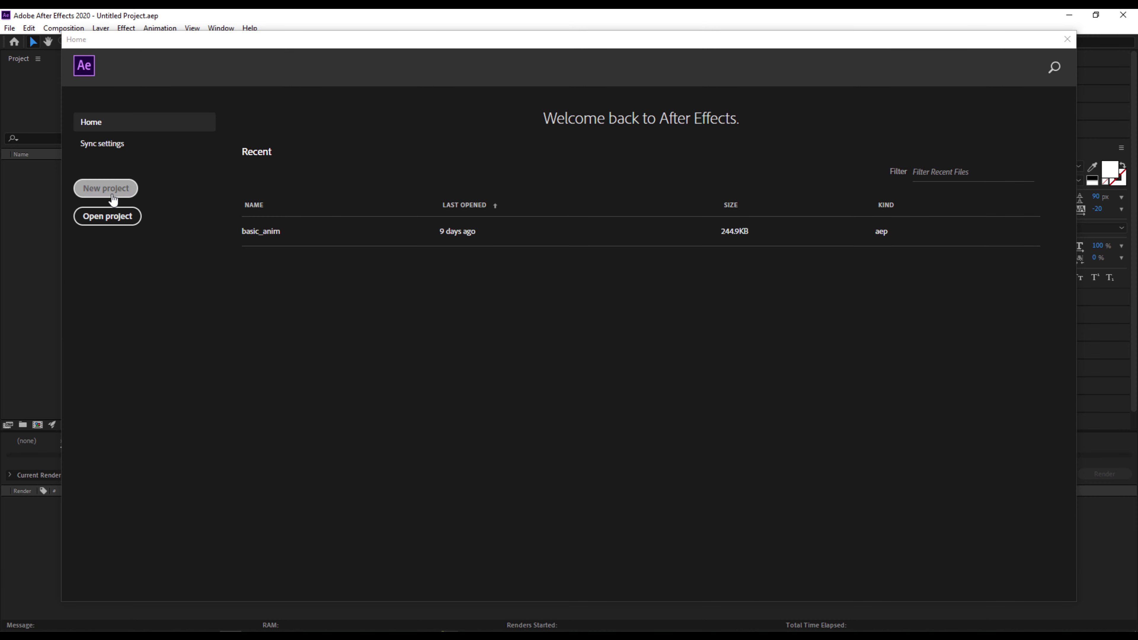
In After Effects, start a new project and import product_animation from the ae folder as Composition - Retain Layer Sizes.
{"action": "left_click", "coordinate": [110, 193]}
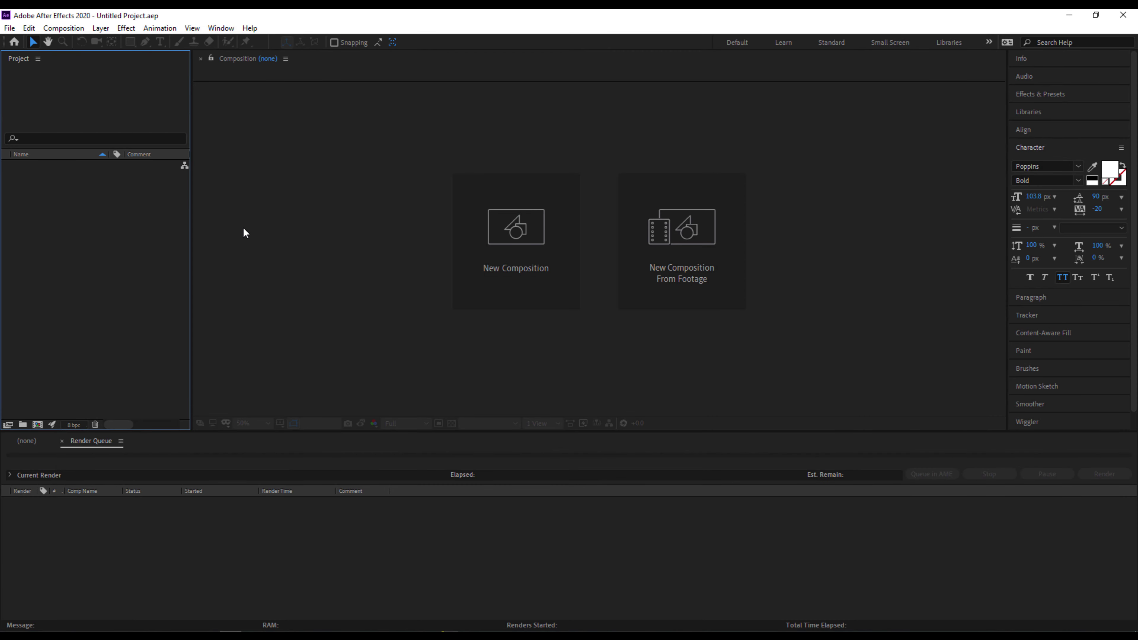
{"action": "double_click", "coordinate": [85, 239]}
{"action": "left_click", "coordinate": [237, 160]}
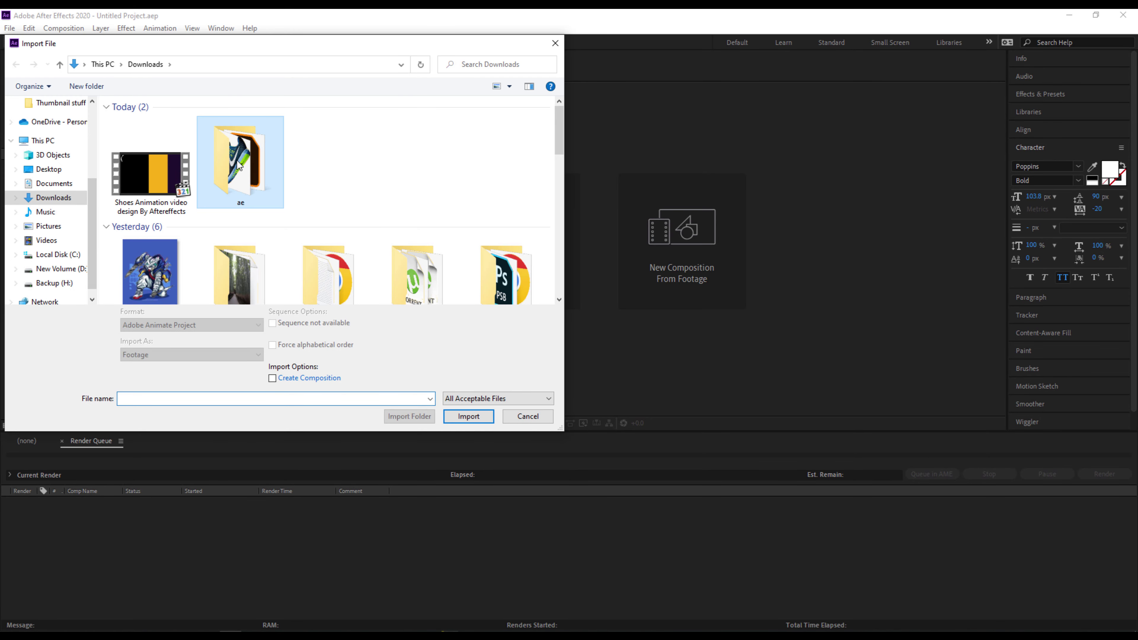
{"action": "double_click", "coordinate": [237, 160]}
{"action": "left_click", "coordinate": [275, 148]}
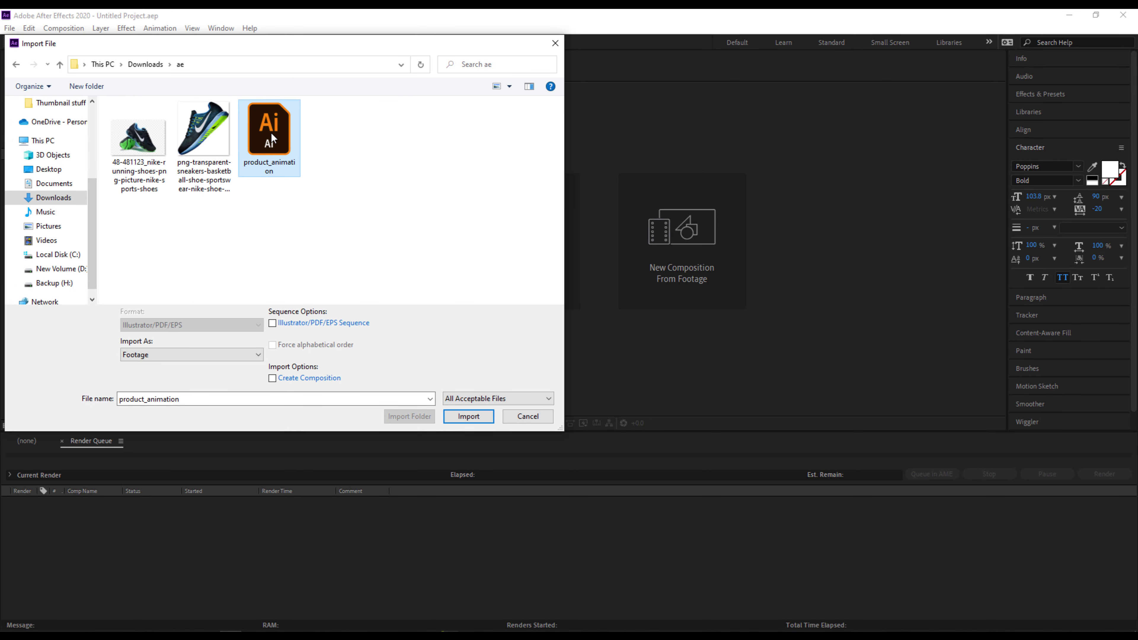
{"action": "left_click", "coordinate": [161, 355]}
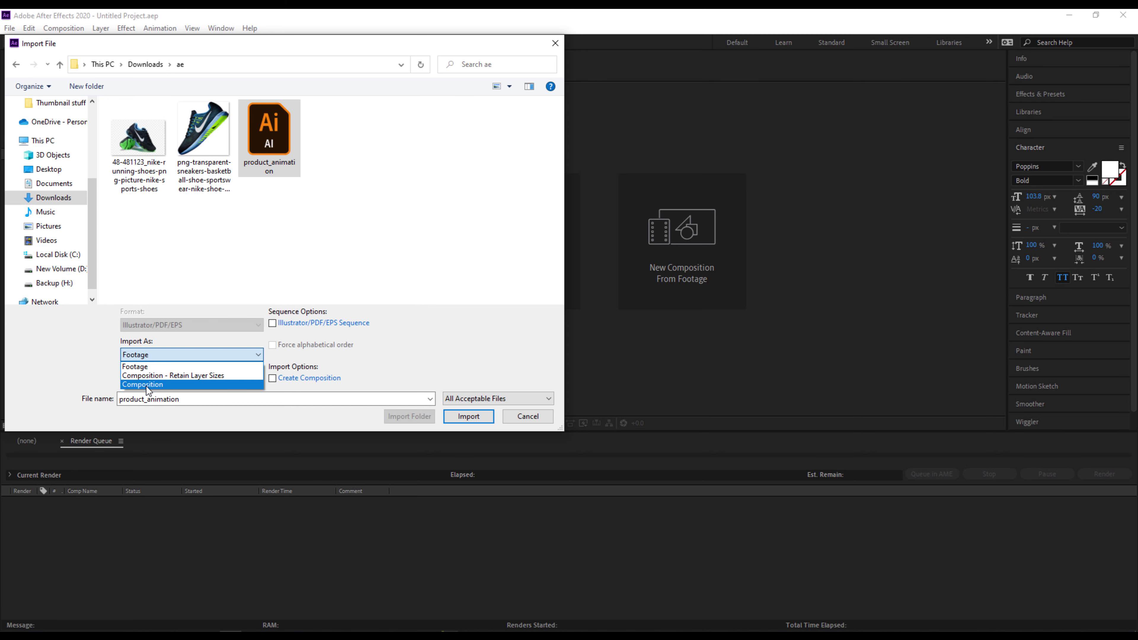
{"action": "left_click", "coordinate": [195, 375]}
{"action": "left_click", "coordinate": [470, 418]}
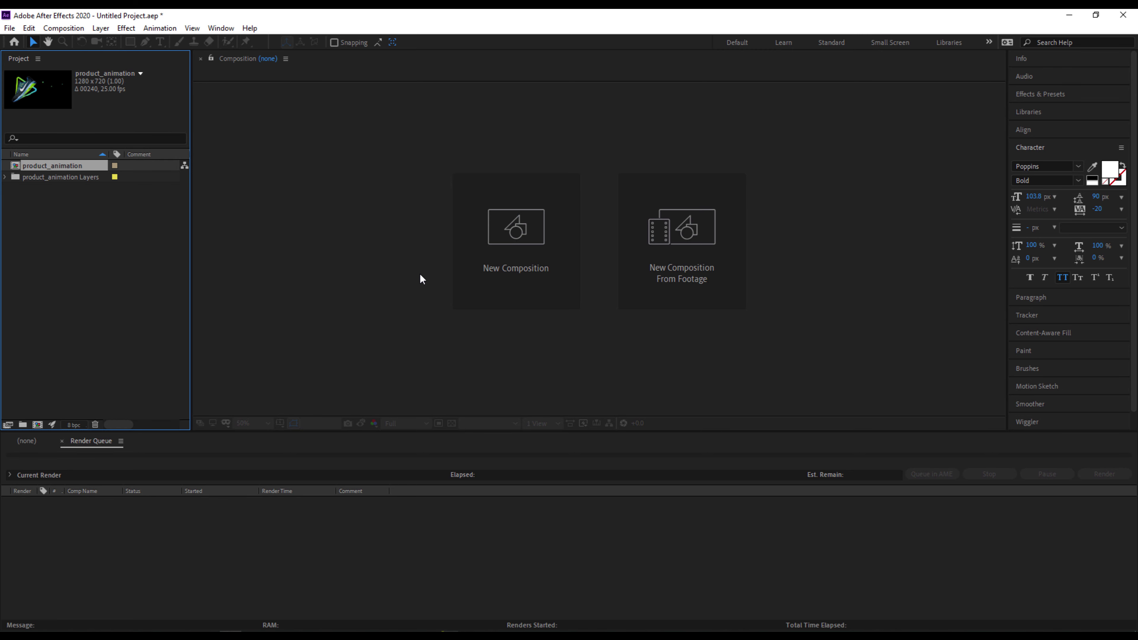
Open the product_animation composition and look over its imported layers.
{"action": "double_click", "coordinate": [16, 168]}
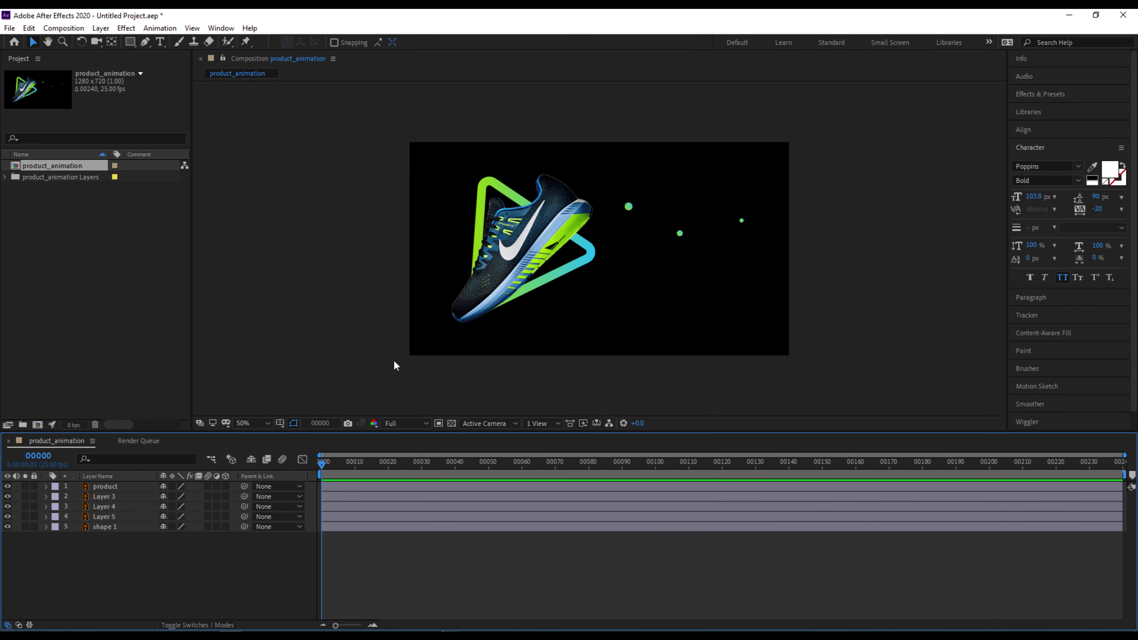
{"action": "left_click", "coordinate": [125, 527]}
{"action": "left_click", "coordinate": [113, 484]}
{"action": "left_click", "coordinate": [115, 519]}
{"action": "left_click", "coordinate": [118, 582]}
In File Explorer, move the Shoes Animation reference video from Downloads into the ae folder, closing the player that has it open.
{"action": "key", "text": "alt+Tab"}
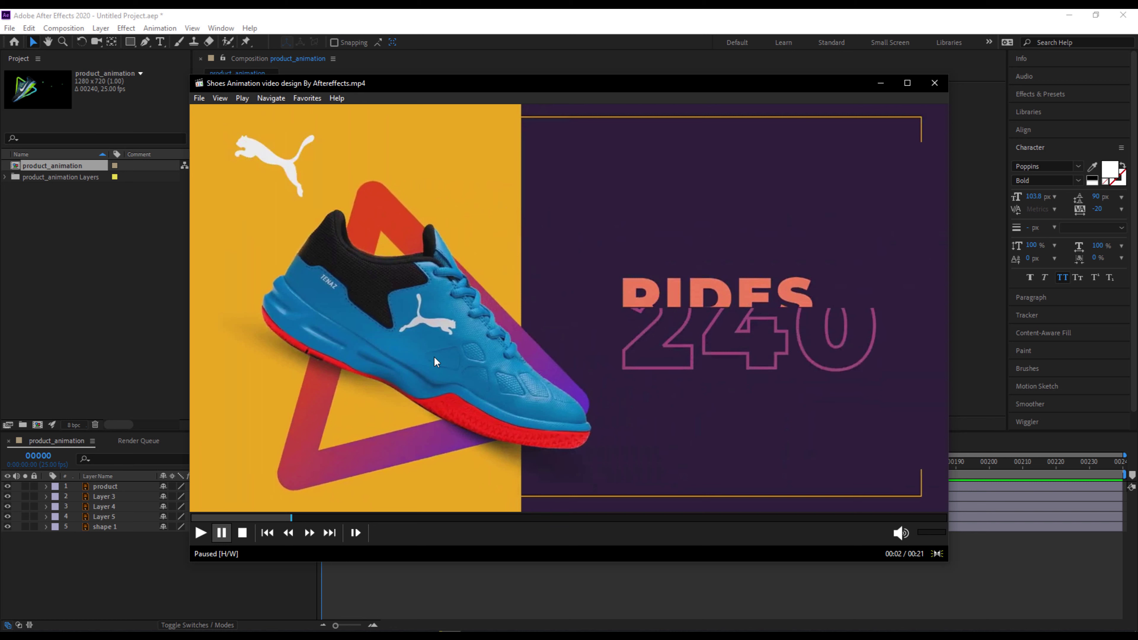
{"action": "key", "text": "alt+Tab"}
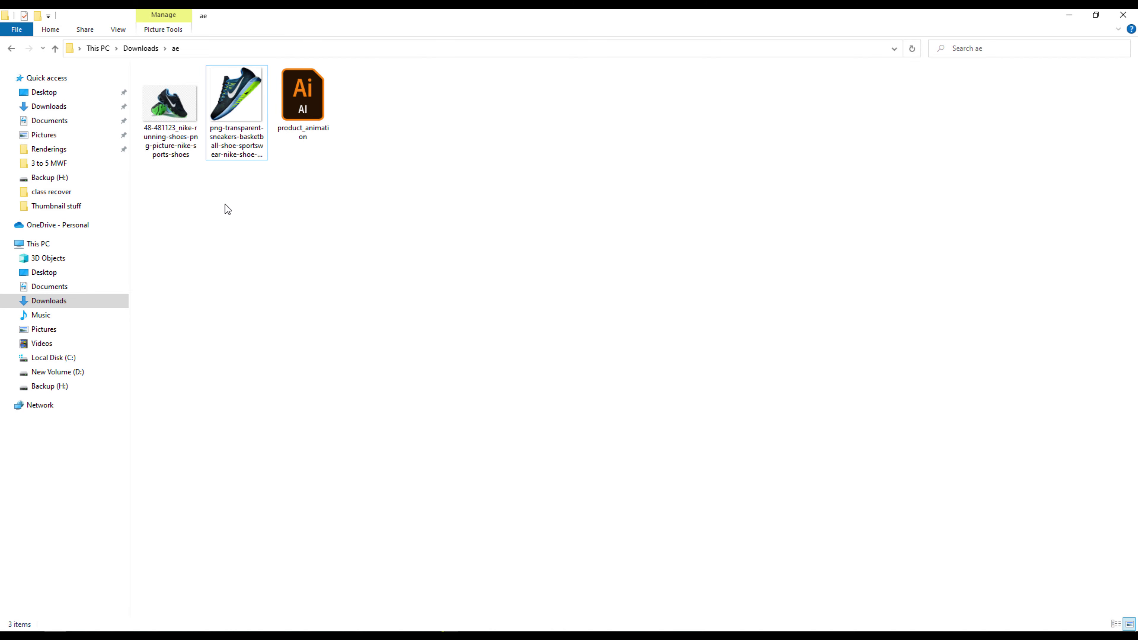
{"action": "left_click", "coordinate": [141, 48]}
{"action": "left_click", "coordinate": [179, 131]}
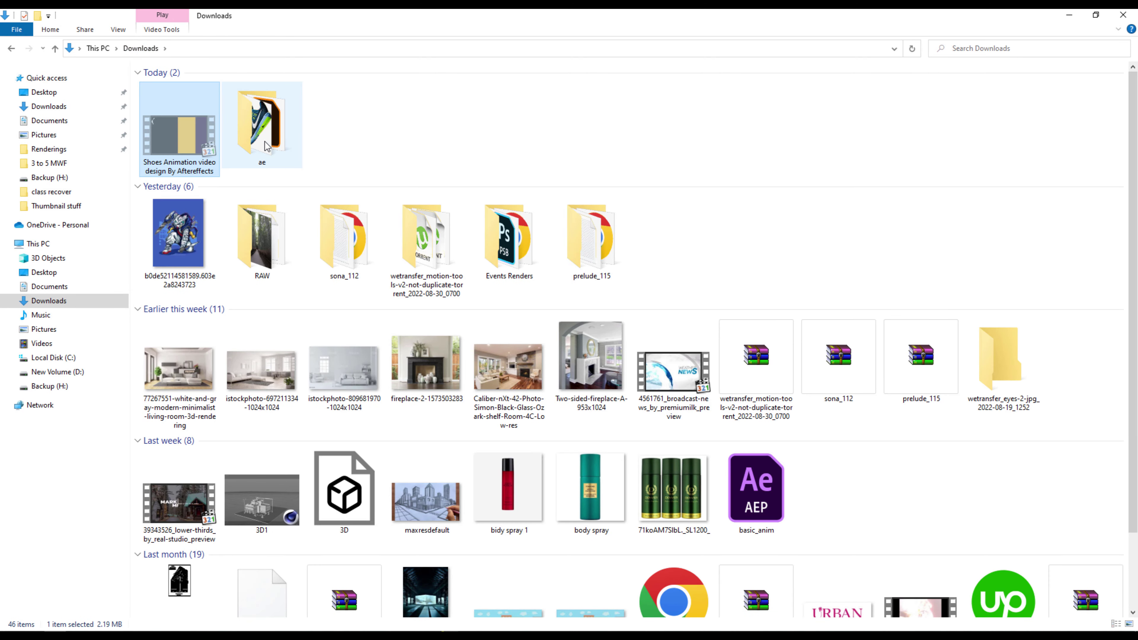
{"action": "left_click_drag", "start_coordinate": [265, 142], "coordinate": [376, 405]}
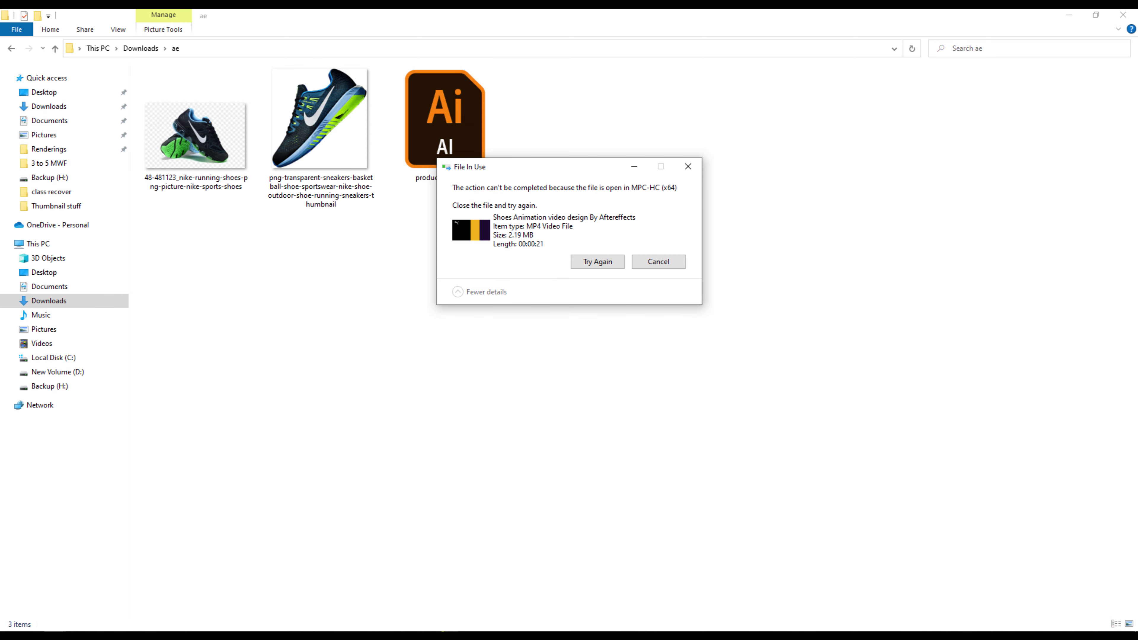
{"action": "key", "text": "alt+Tab"}
{"action": "left_click", "coordinate": [935, 83]}
{"action": "left_click", "coordinate": [597, 262]}
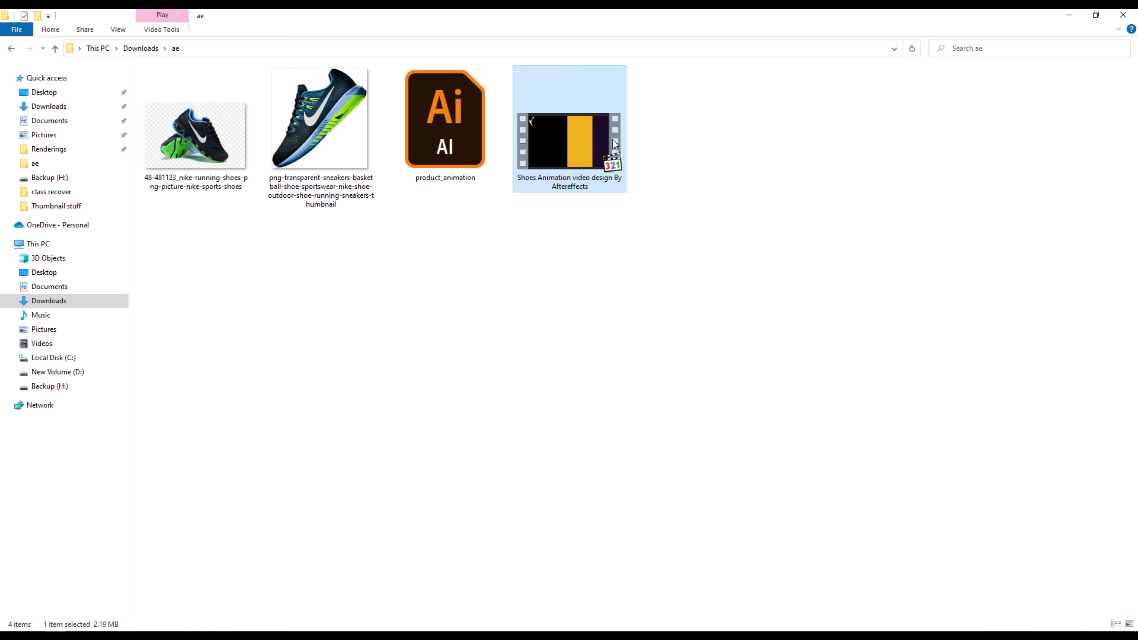
Look through the apps available for opening the Shoes Animation video.
{"action": "right_click", "coordinate": [592, 135]}
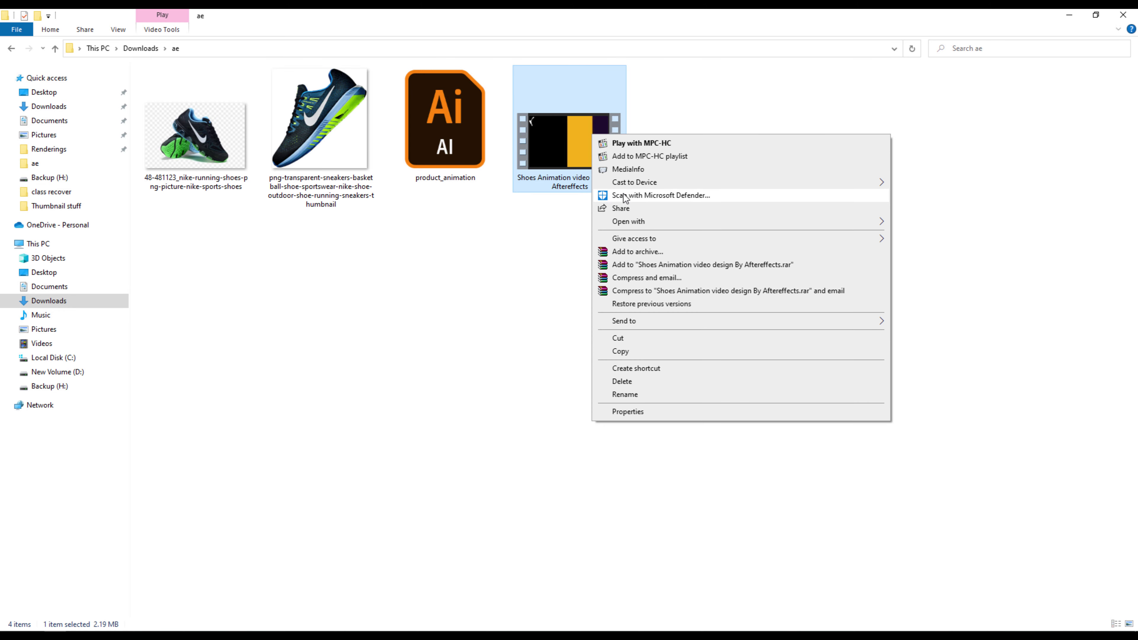
{"action": "mouse_move", "coordinate": [627, 220]}
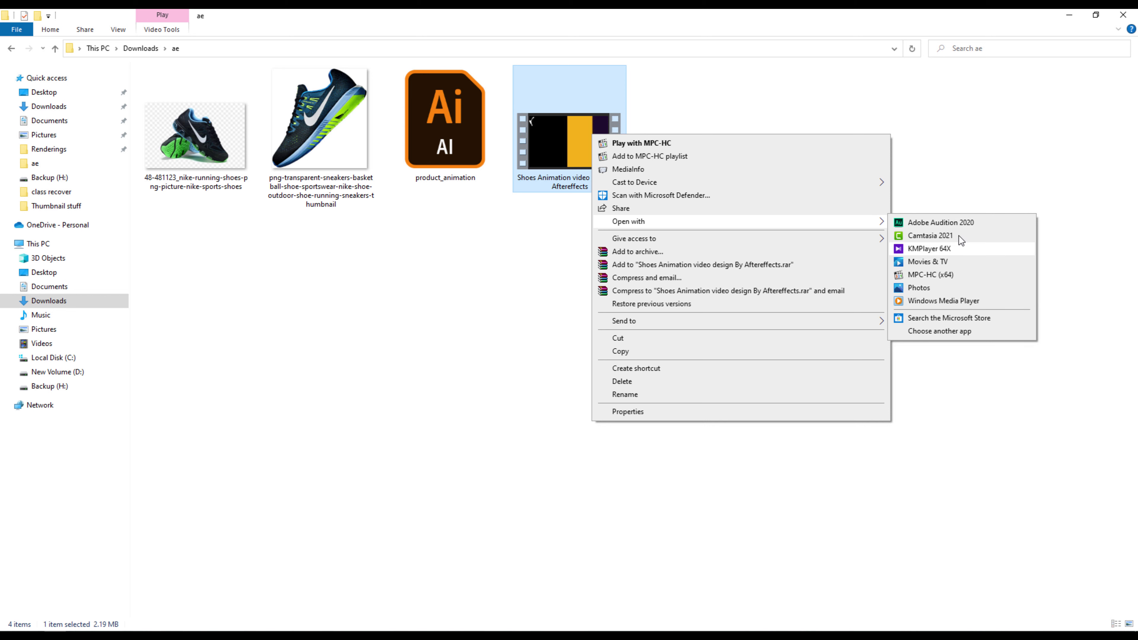
{"action": "left_click", "coordinate": [947, 331]}
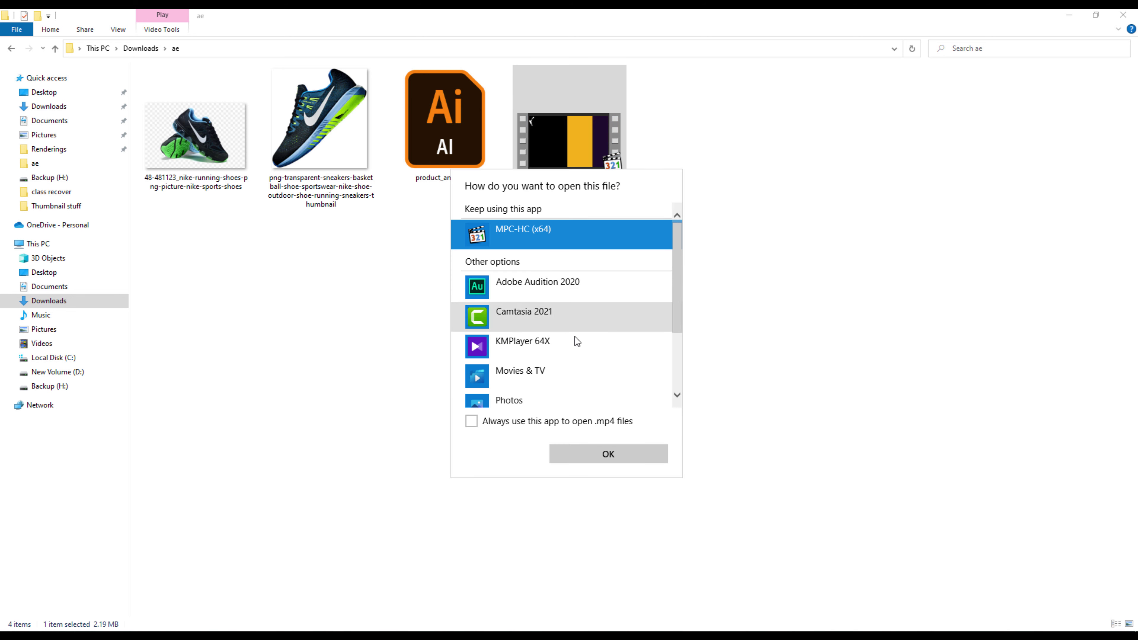
{"action": "scroll", "coordinate": [574, 336], "scroll_direction": "down", "scroll_amount": 3}
{"action": "left_click", "coordinate": [493, 390]}
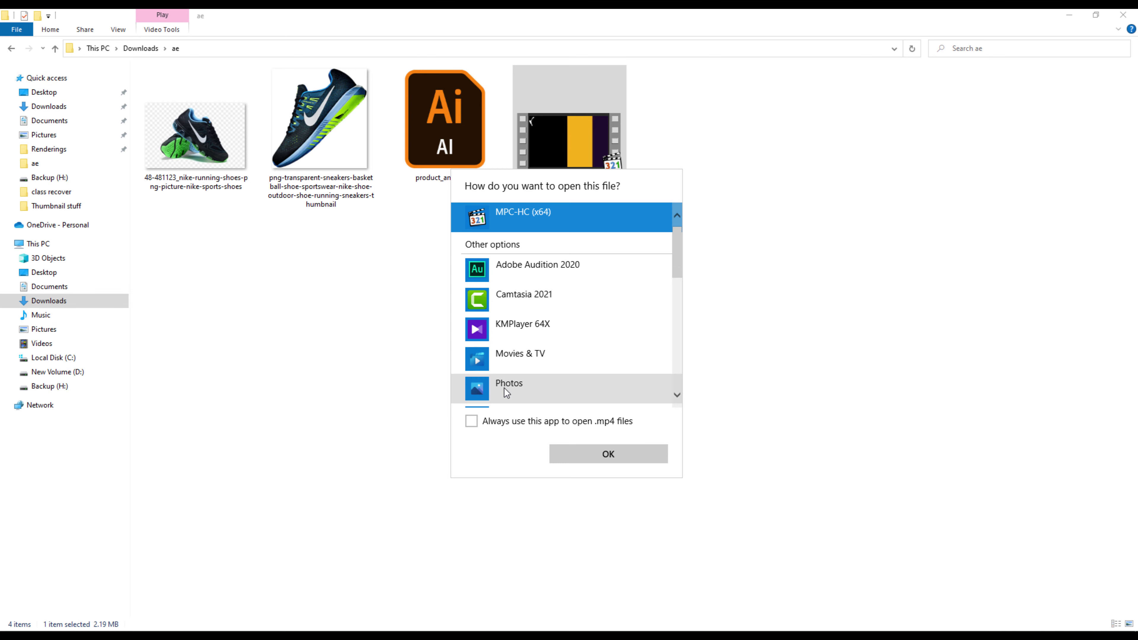
{"action": "scroll", "coordinate": [519, 349], "scroll_direction": "down", "scroll_amount": 3}
Search Windows for quick time, then dismiss the search.
{"action": "key", "text": "super"}
{"action": "type", "text": "q"}
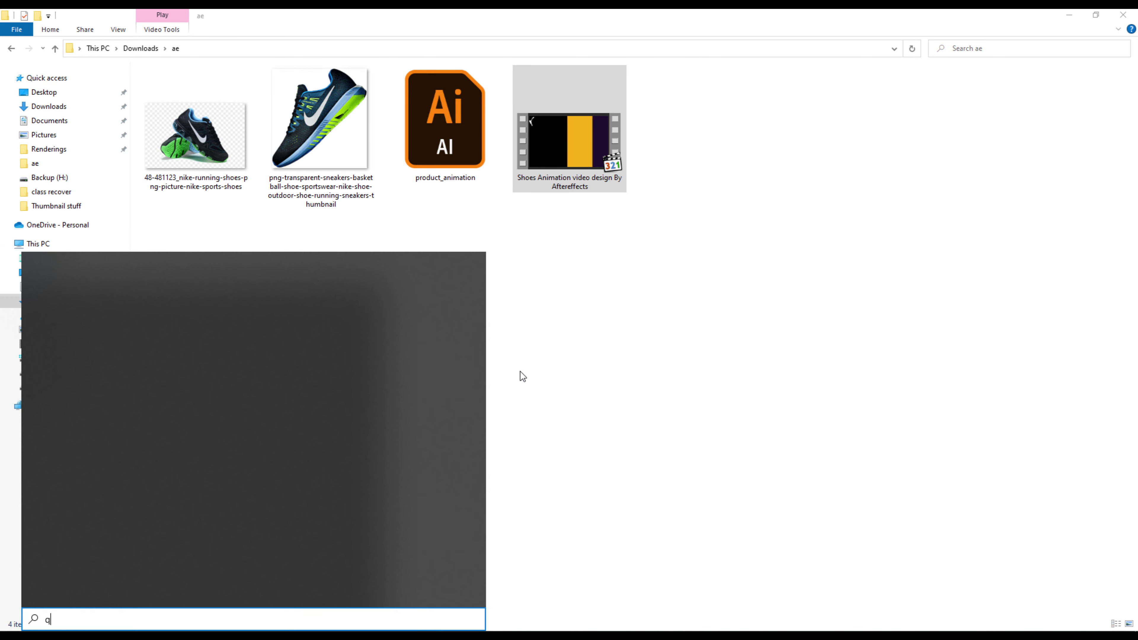
{"action": "type", "text": "uick time"}
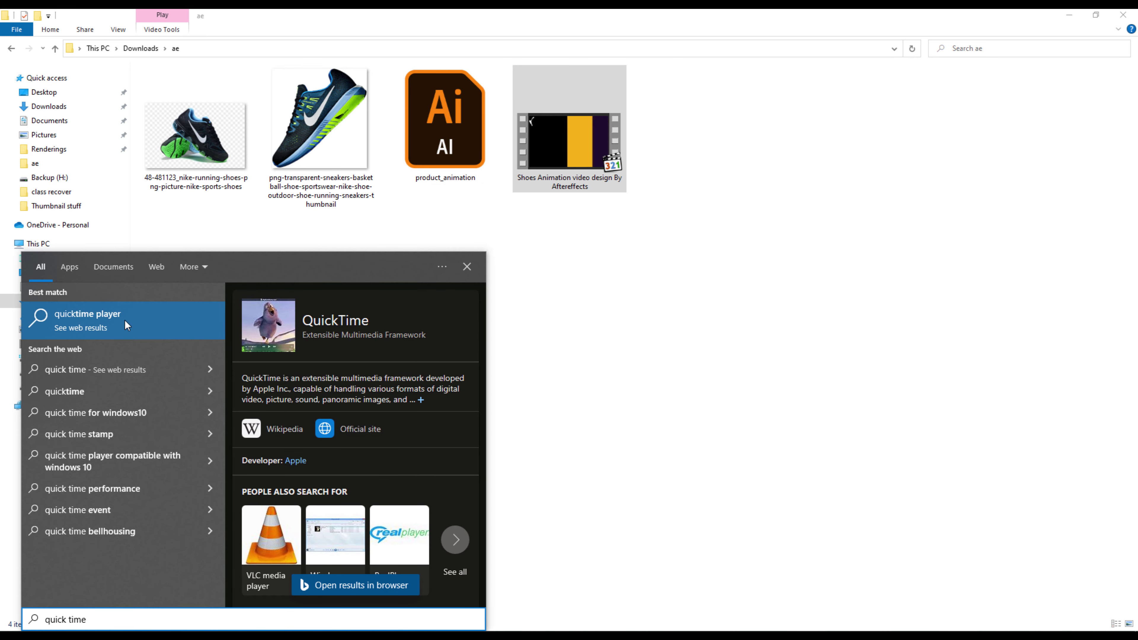
{"action": "left_click", "coordinate": [636, 332]}
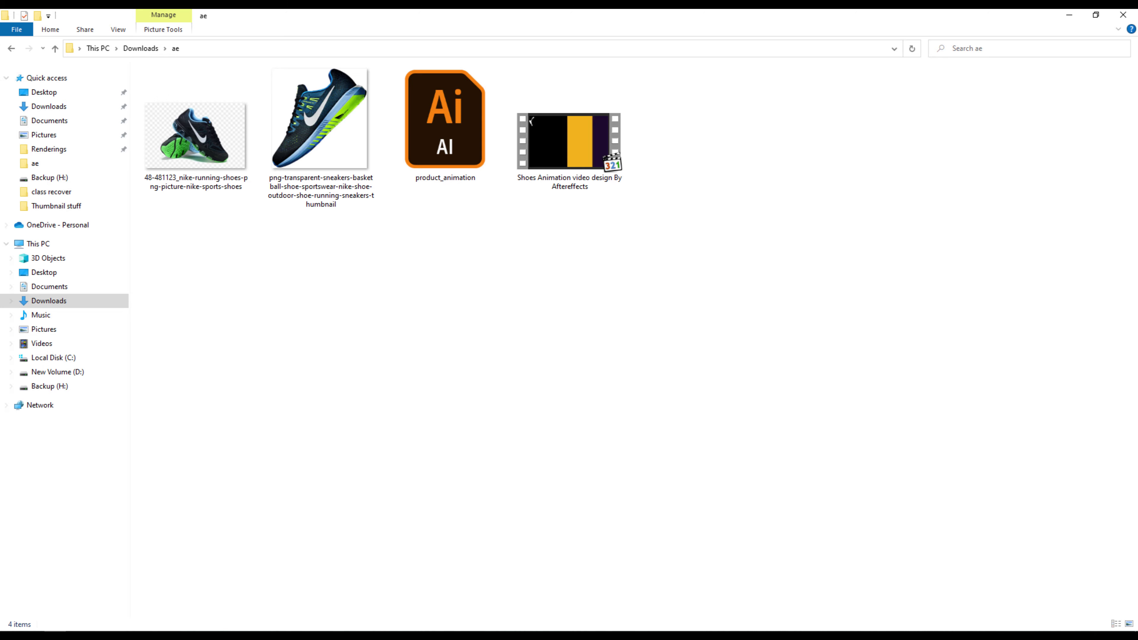
In Chrome, search Google for quicktime player and download QuickTime 7.7.9 for Windows from Apple Support.
{"action": "key", "text": "alt+Tab"}
{"action": "key", "text": "ctrl+t"}
{"action": "type", "text": "q"}
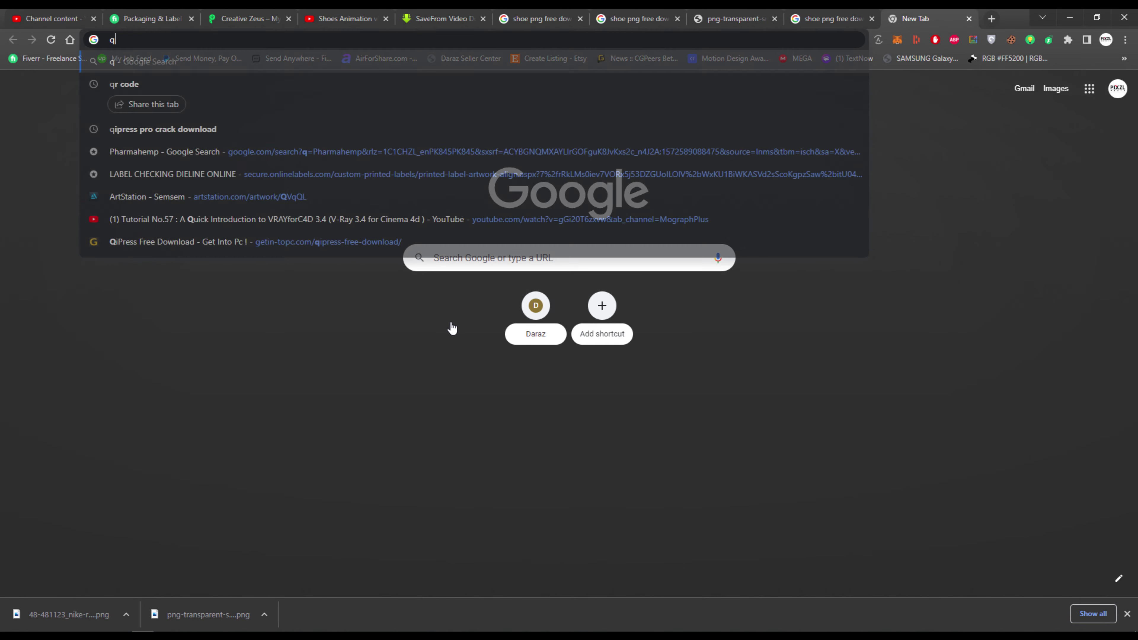
{"action": "type", "text": "uicktime player"}
{"action": "key", "text": "Return"}
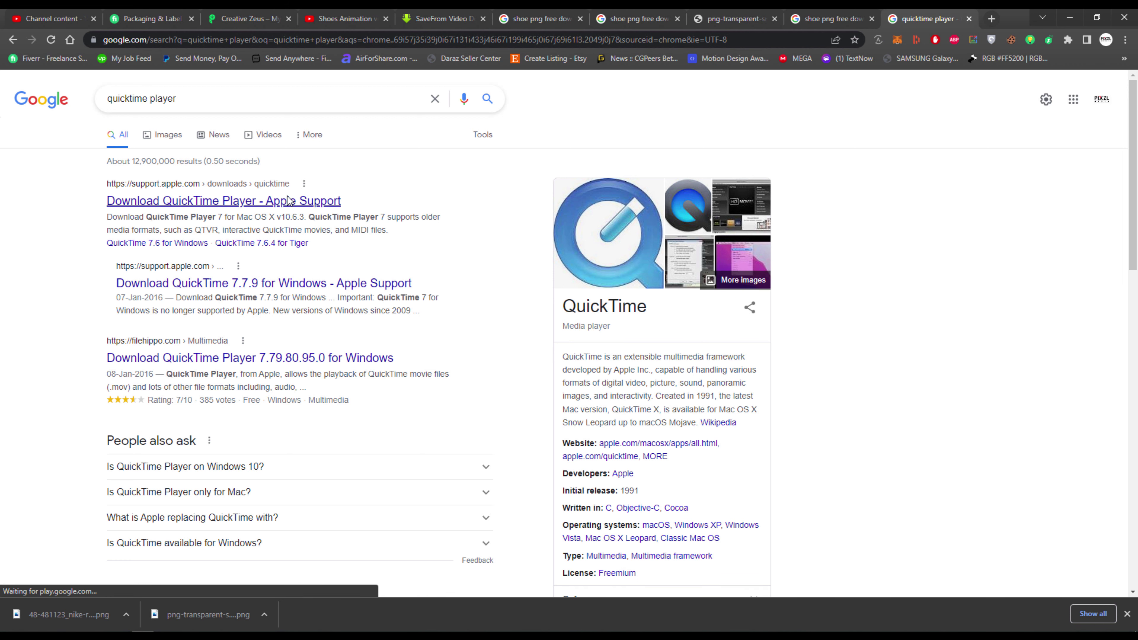
{"action": "left_click", "coordinate": [289, 201]}
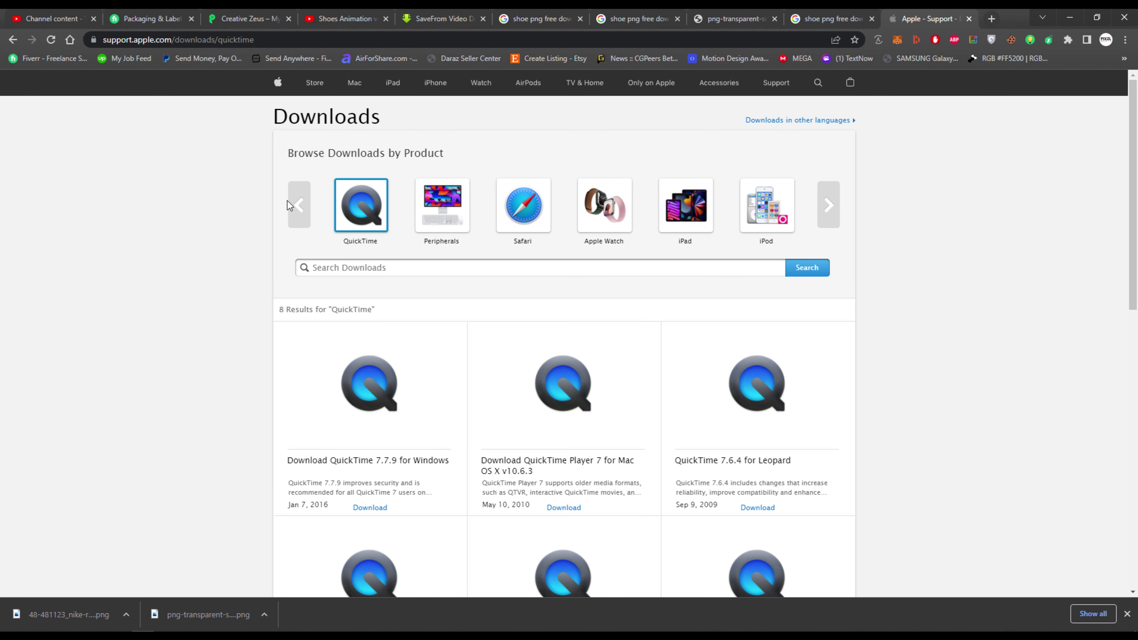
{"action": "scroll", "coordinate": [155, 307], "scroll_direction": "down", "scroll_amount": 3}
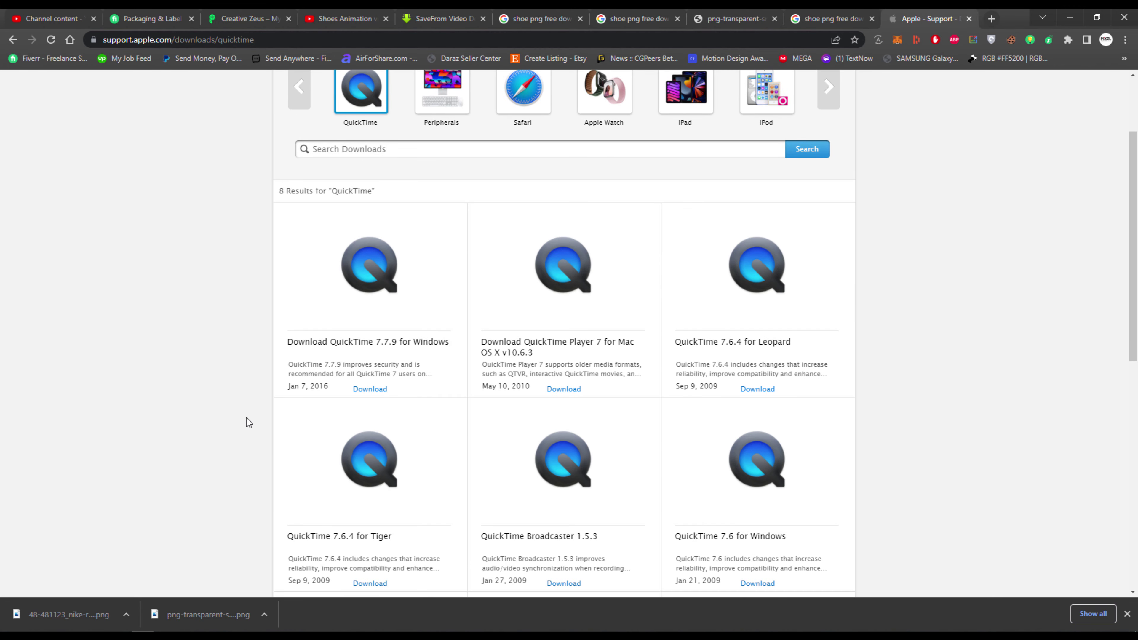
{"action": "left_click", "coordinate": [371, 389]}
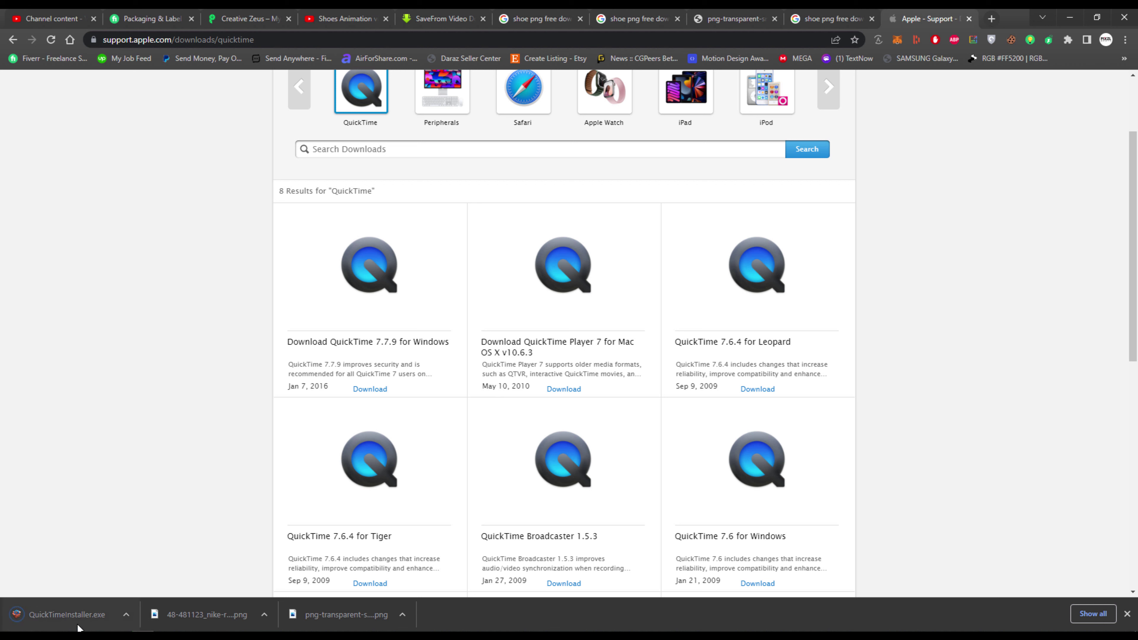
Run the downloaded QuickTime installer and install QuickTime 7 with the Typical setup in the default destination folder.
{"action": "left_click", "coordinate": [75, 614]}
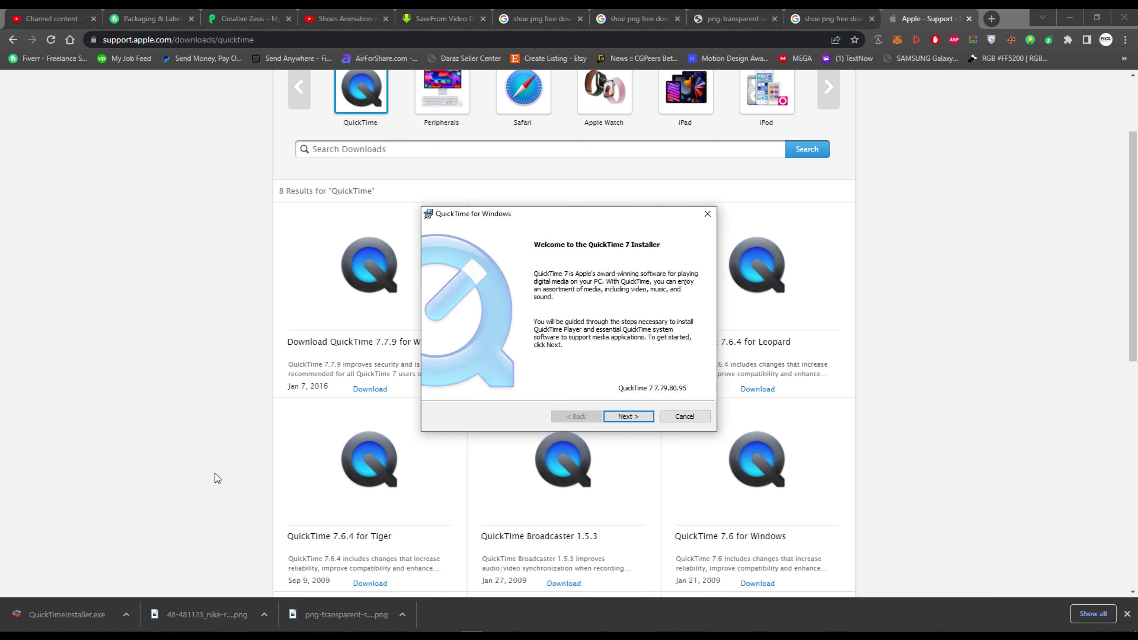
{"action": "left_click", "coordinate": [626, 417]}
{"action": "left_click", "coordinate": [634, 419]}
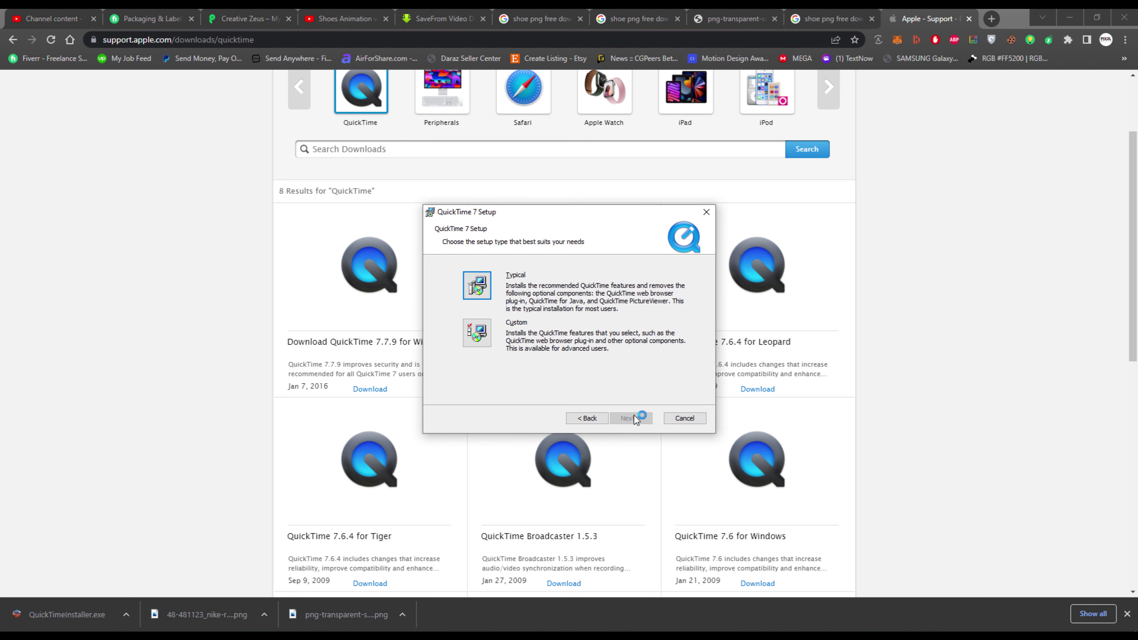
{"action": "left_click", "coordinate": [484, 278]}
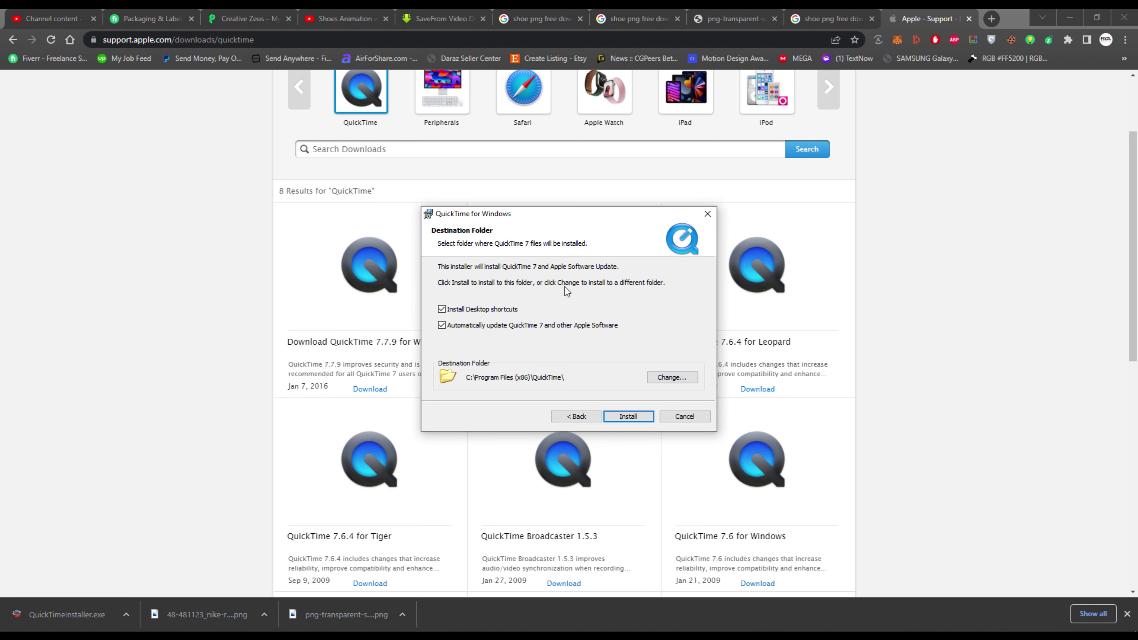
{"action": "left_click", "coordinate": [628, 416]}
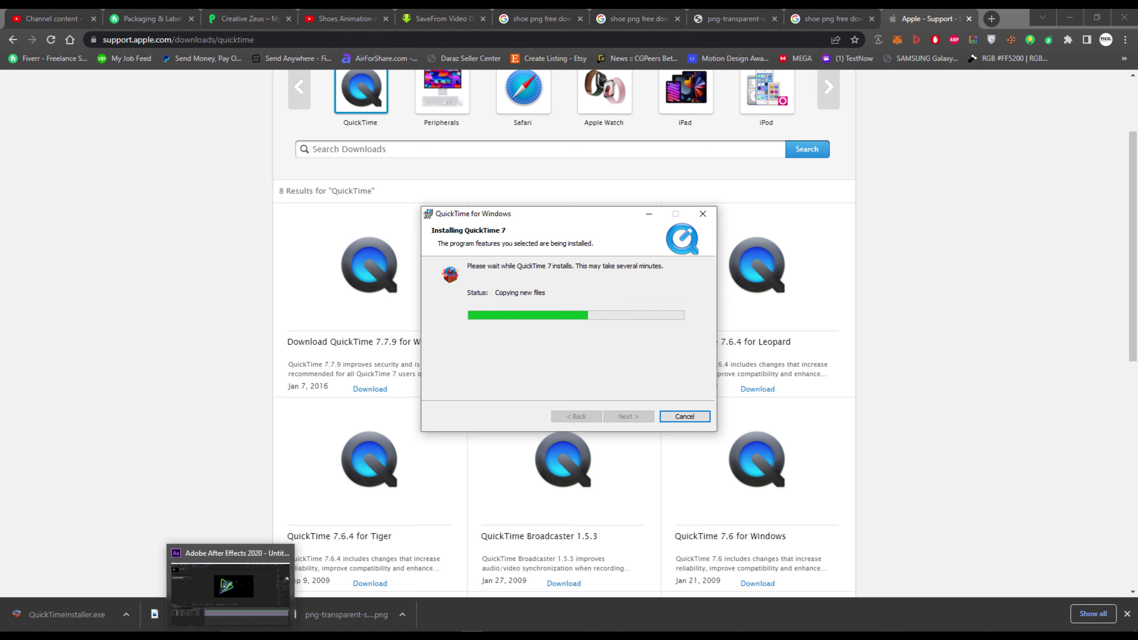
Return to the QuickTime 7 installer from After Effects and complete the installation.
{"action": "left_click", "coordinate": [293, 599]}
{"action": "left_click", "coordinate": [98, 265]}
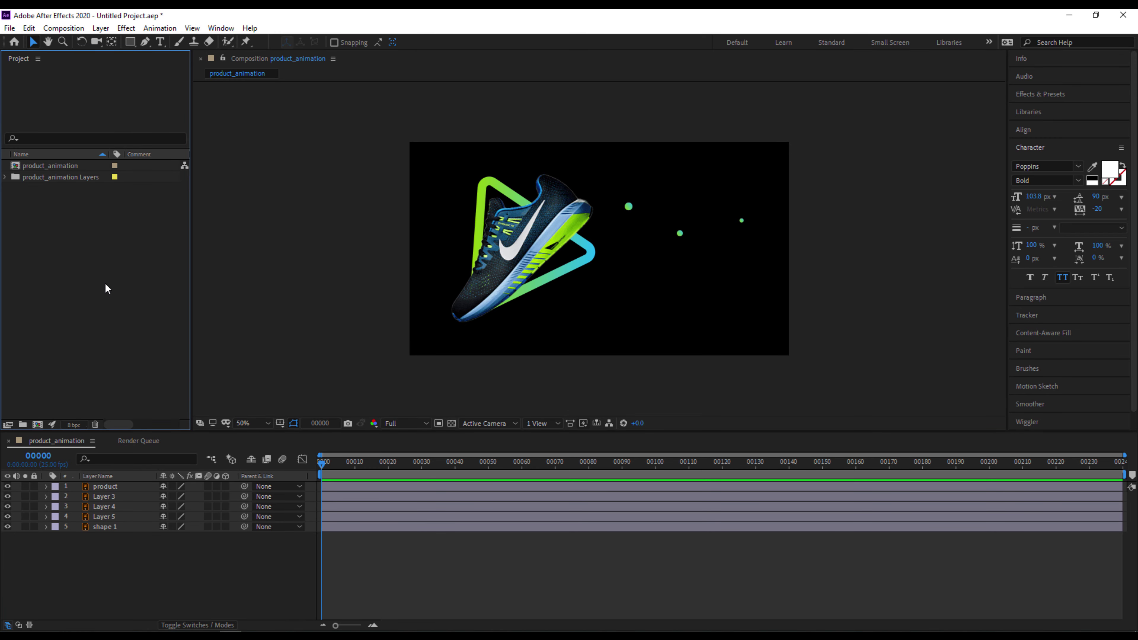
{"action": "left_click", "coordinate": [348, 574]}
{"action": "key", "text": "alt+Tab"}
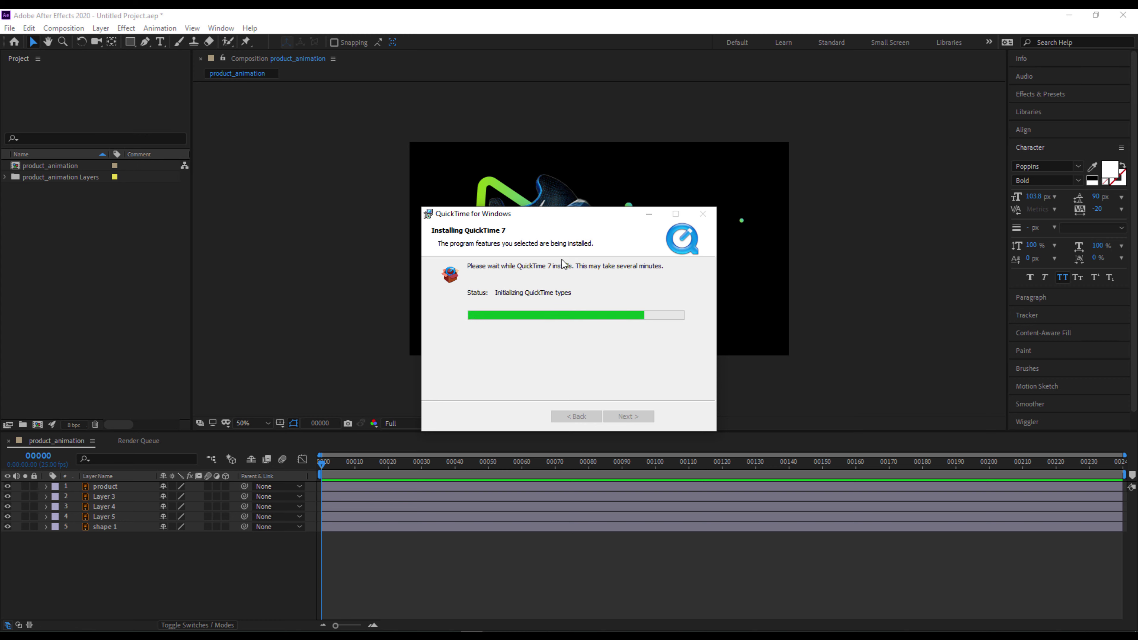
{"action": "left_click", "coordinate": [629, 416]}
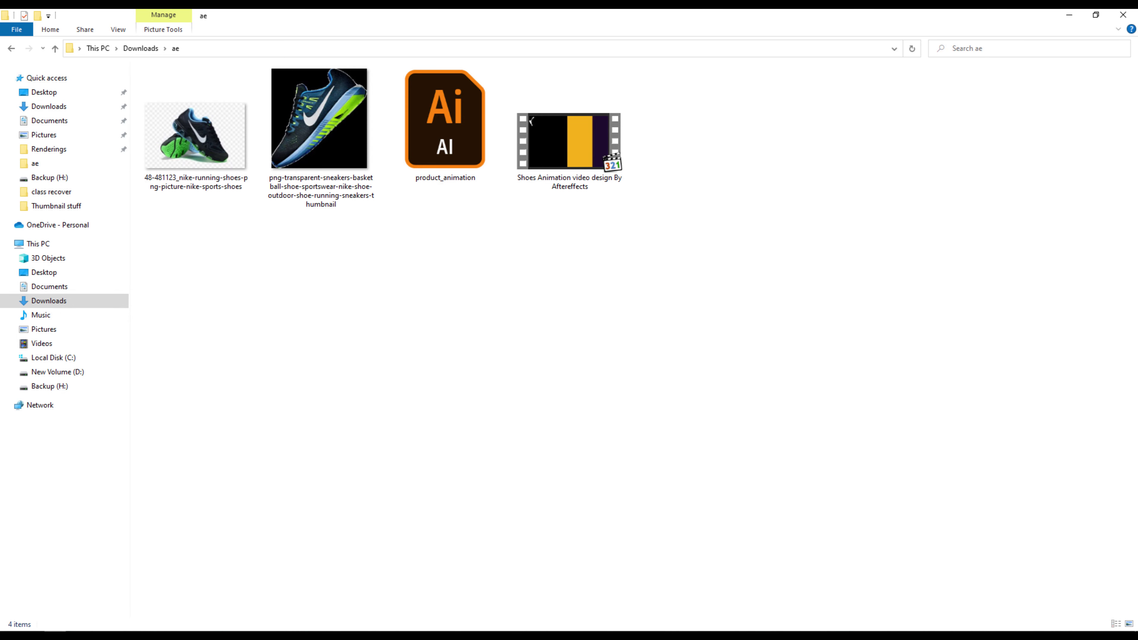
Open the Shoes Animation video from the ae folder in QuickTime Player, declining to restore its file type associations.
{"action": "left_click", "coordinate": [598, 144]}
{"action": "right_click", "coordinate": [597, 139]}
{"action": "mouse_move", "coordinate": [630, 228]}
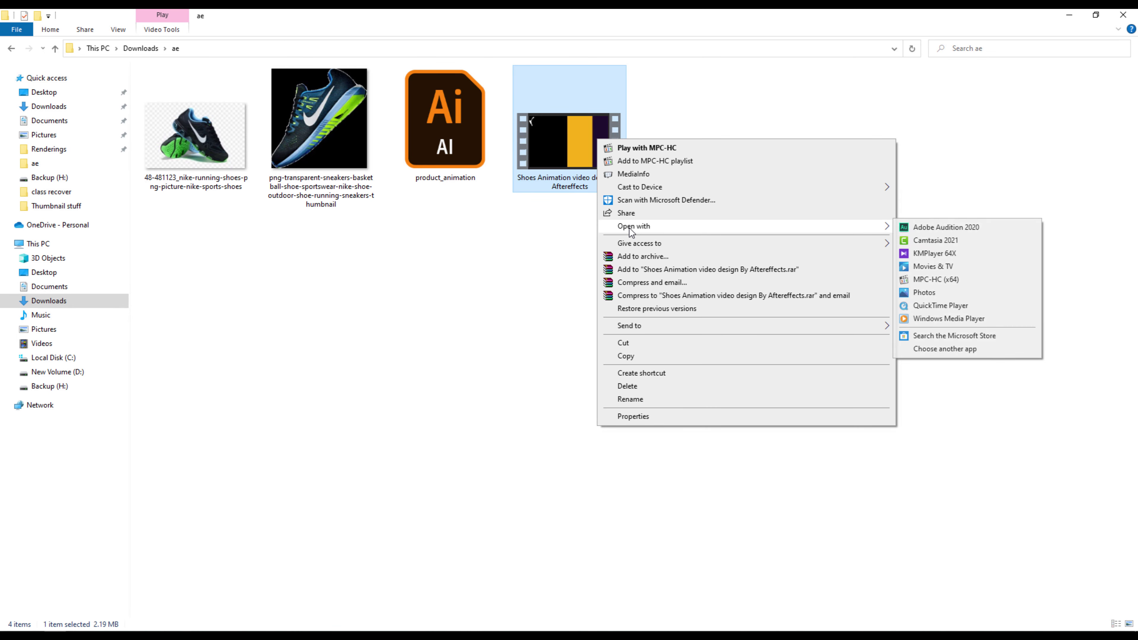
{"action": "left_click", "coordinate": [977, 304]}
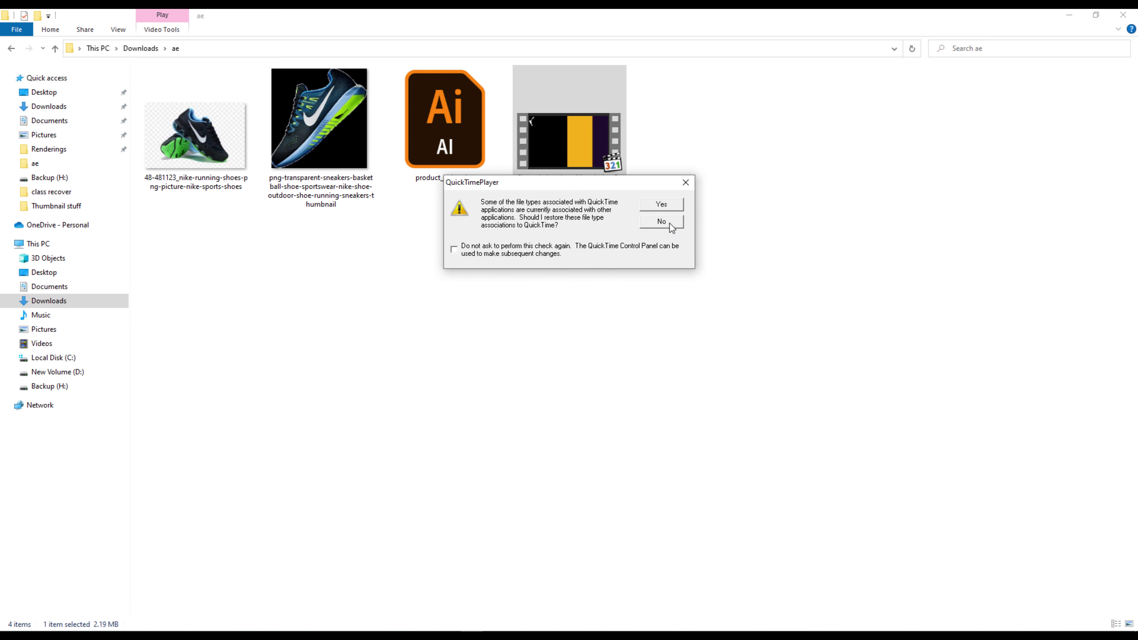
{"action": "left_click", "coordinate": [661, 221]}
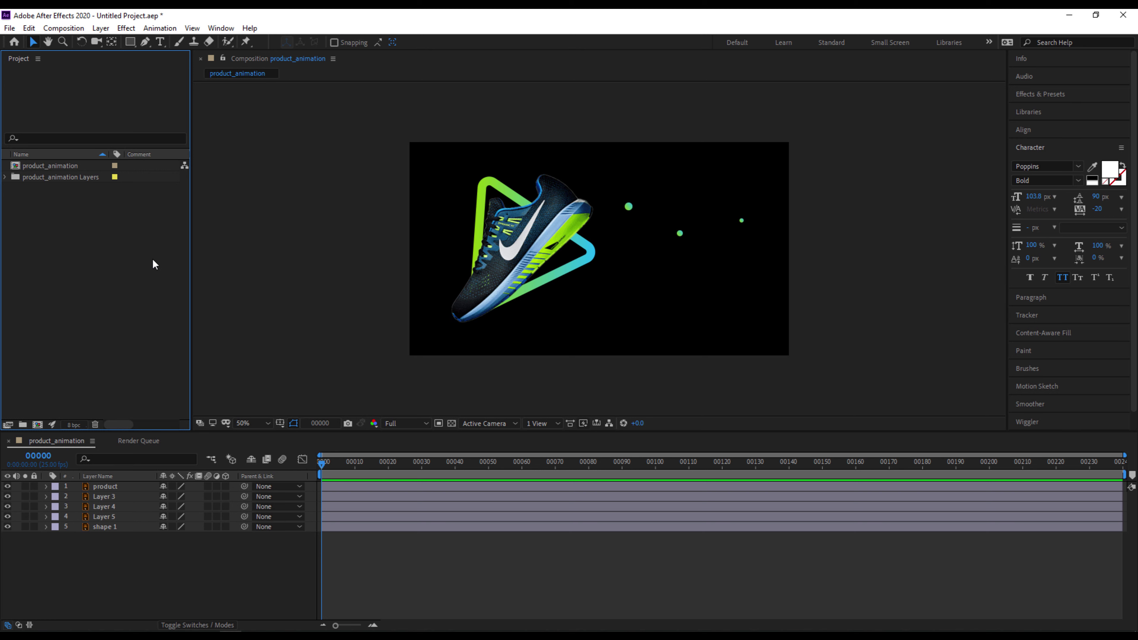
In After Effects, import the Shoes Animation video as footage and create a new composition from it.
{"action": "double_click", "coordinate": [102, 259]}
{"action": "left_click", "coordinate": [334, 141]}
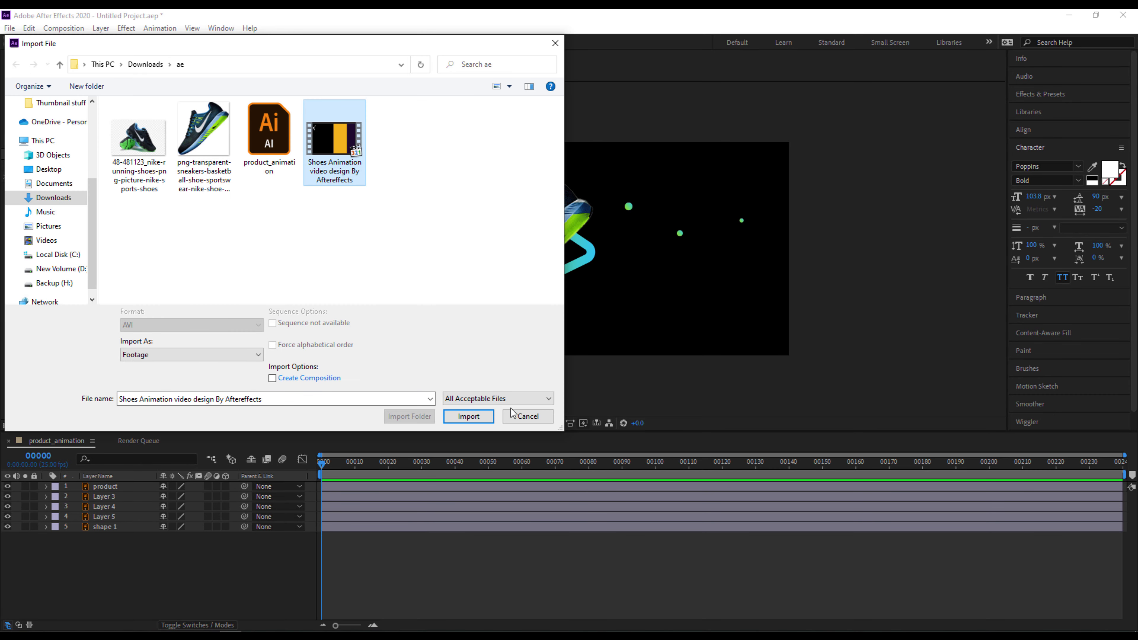
{"action": "left_click", "coordinate": [477, 417]}
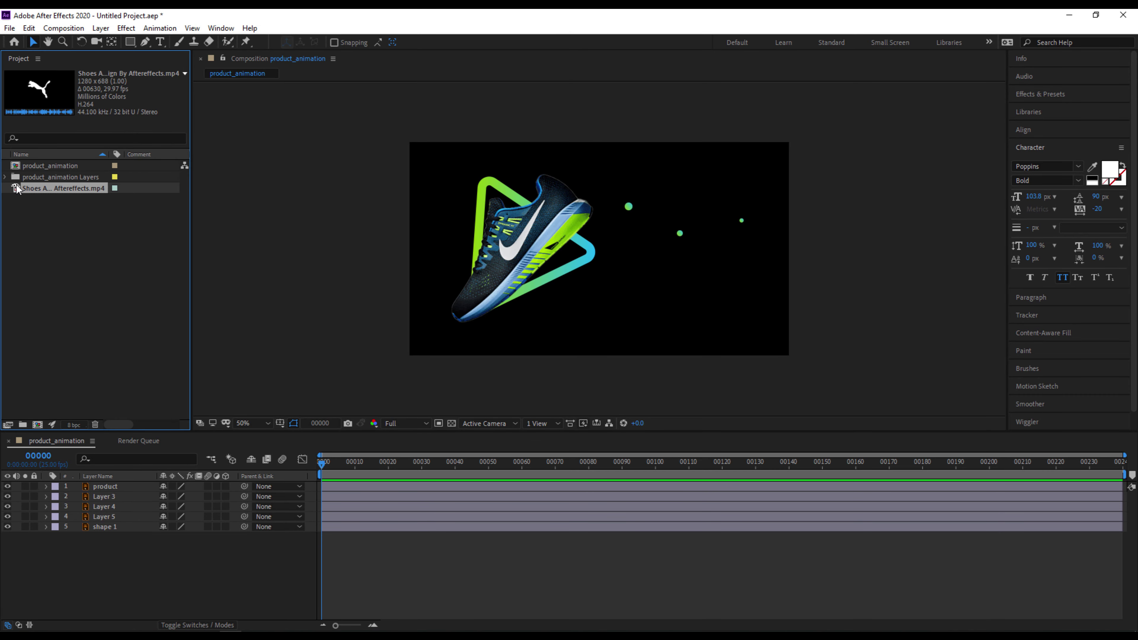
{"action": "left_click_drag", "start_coordinate": [14, 191], "coordinate": [38, 423]}
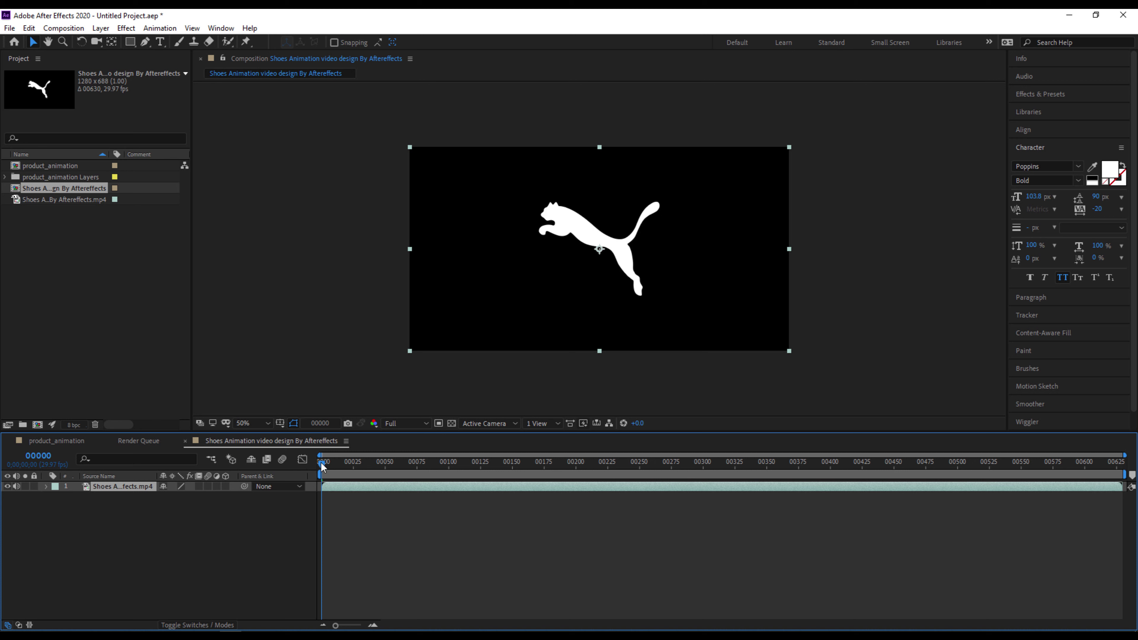
At frame 33 of the reference video composition, add a 1280 x 688 px solid coloured with the orange sampled from the video.
{"action": "left_click_drag", "start_coordinate": [320, 462], "coordinate": [363, 471]}
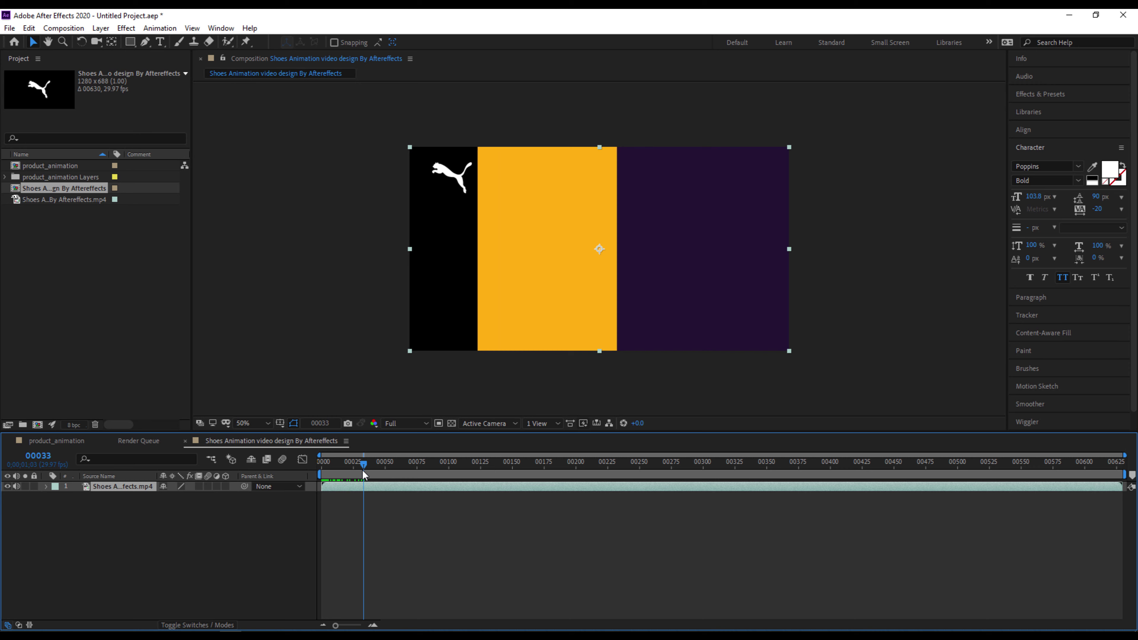
{"action": "right_click", "coordinate": [217, 548]}
{"action": "mouse_move", "coordinate": [314, 418]}
{"action": "left_click", "coordinate": [414, 451]}
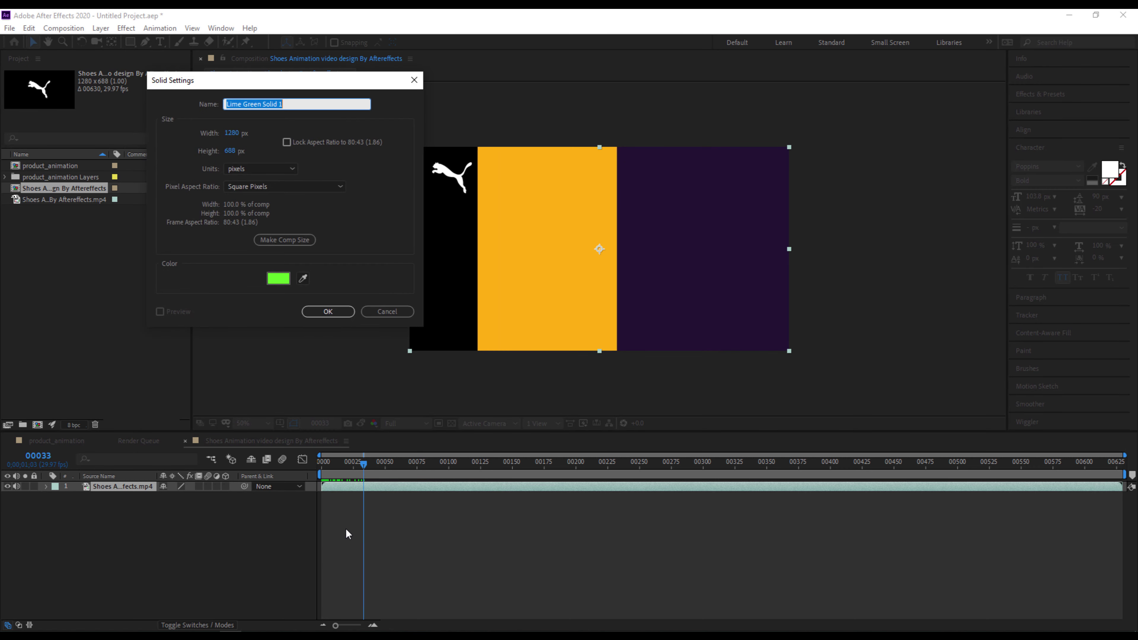
{"action": "left_click", "coordinate": [301, 278]}
{"action": "left_click", "coordinate": [511, 280]}
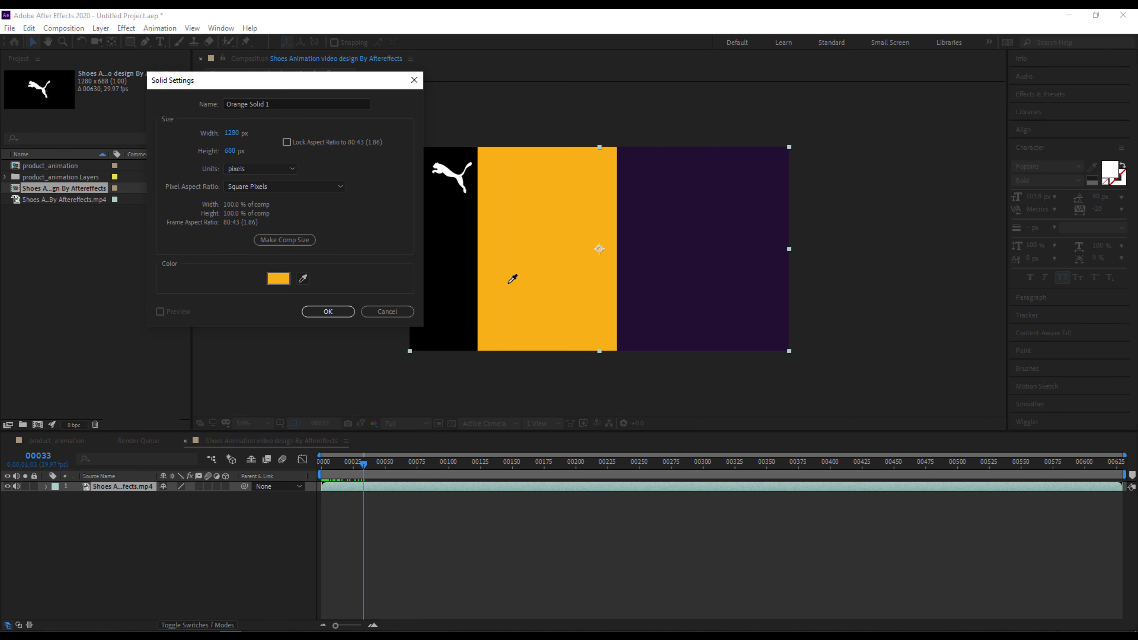
{"action": "left_click", "coordinate": [326, 311]}
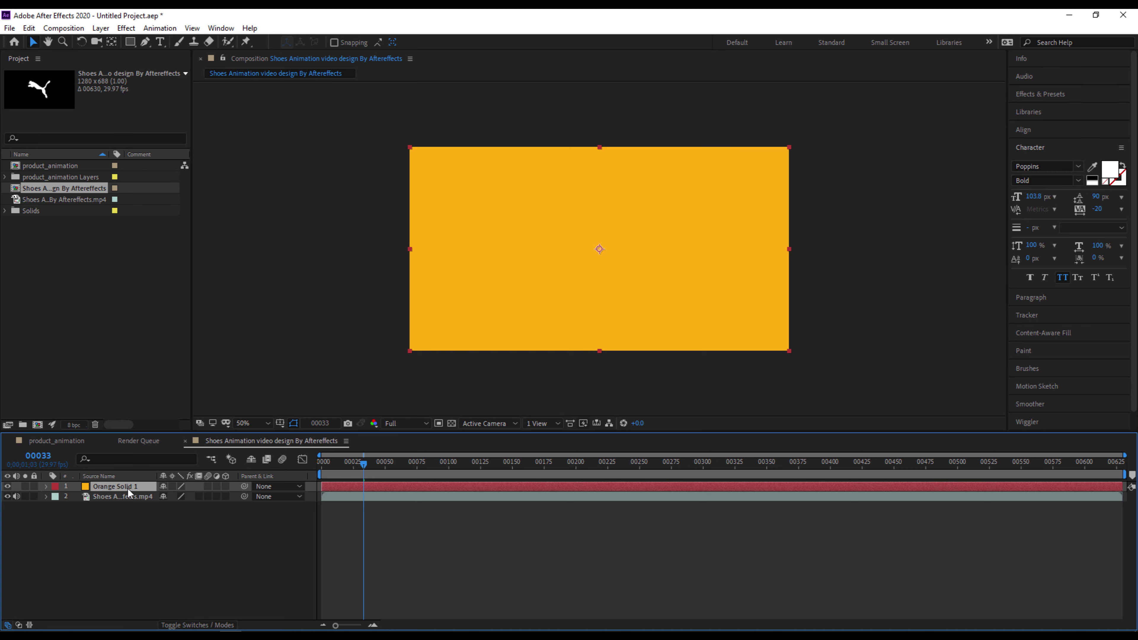
Move the orange solid from the reference composition into product_animation and place it below the shape 1 layer.
{"action": "key", "text": "Delete"}
{"action": "left_click", "coordinate": [58, 441]}
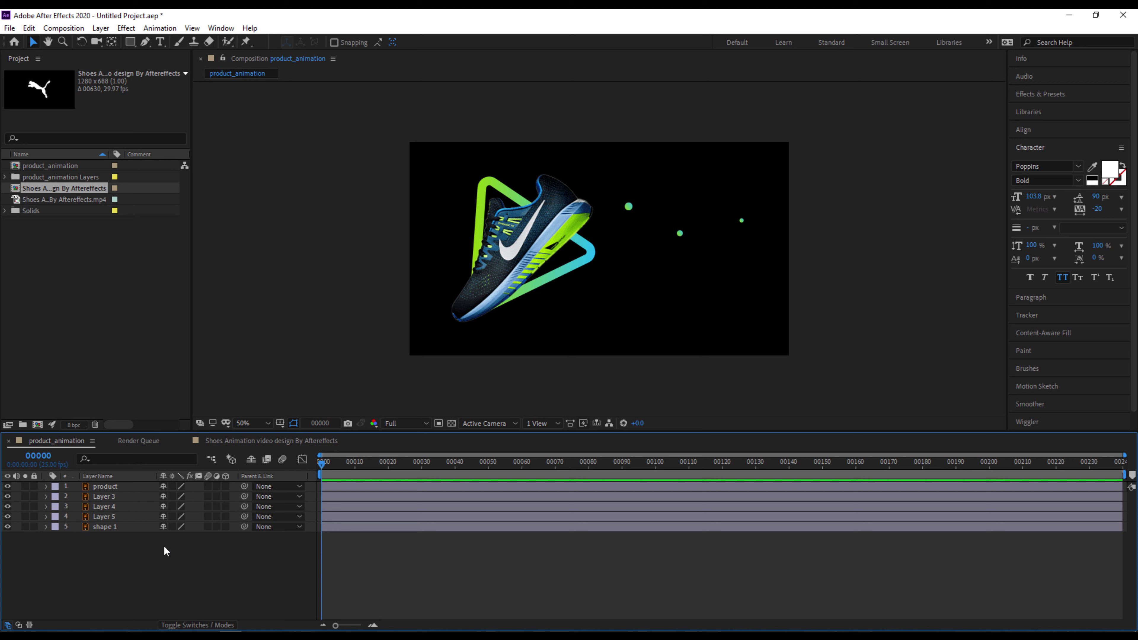
{"action": "key", "text": "ctrl+y"}
{"action": "key", "text": "Return"}
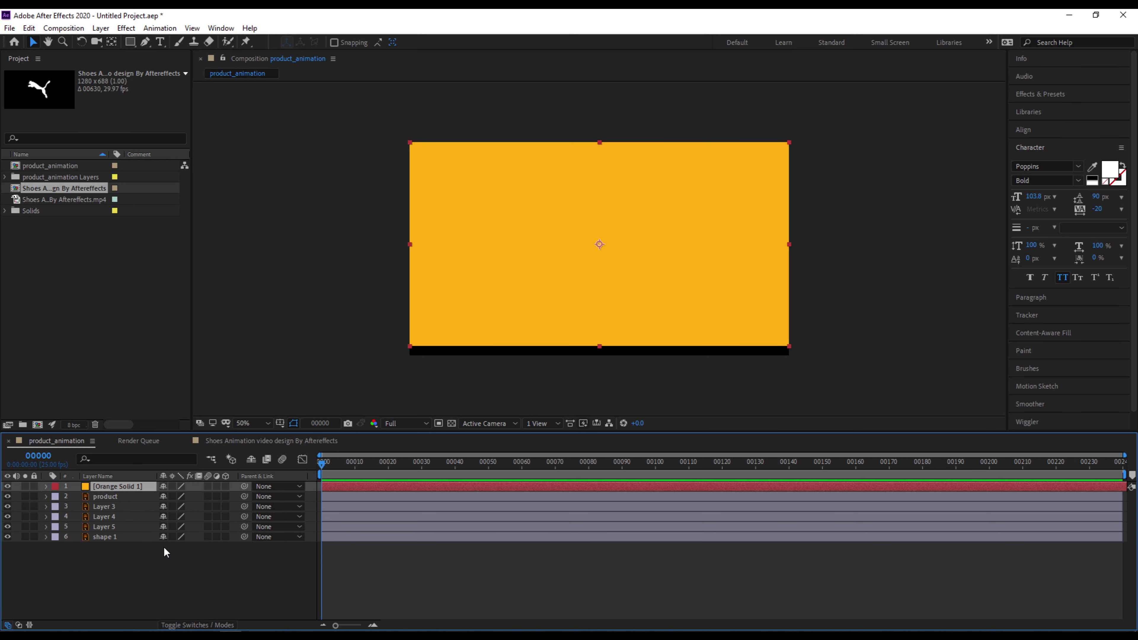
{"action": "left_click_drag", "start_coordinate": [145, 487], "coordinate": [272, 575]}
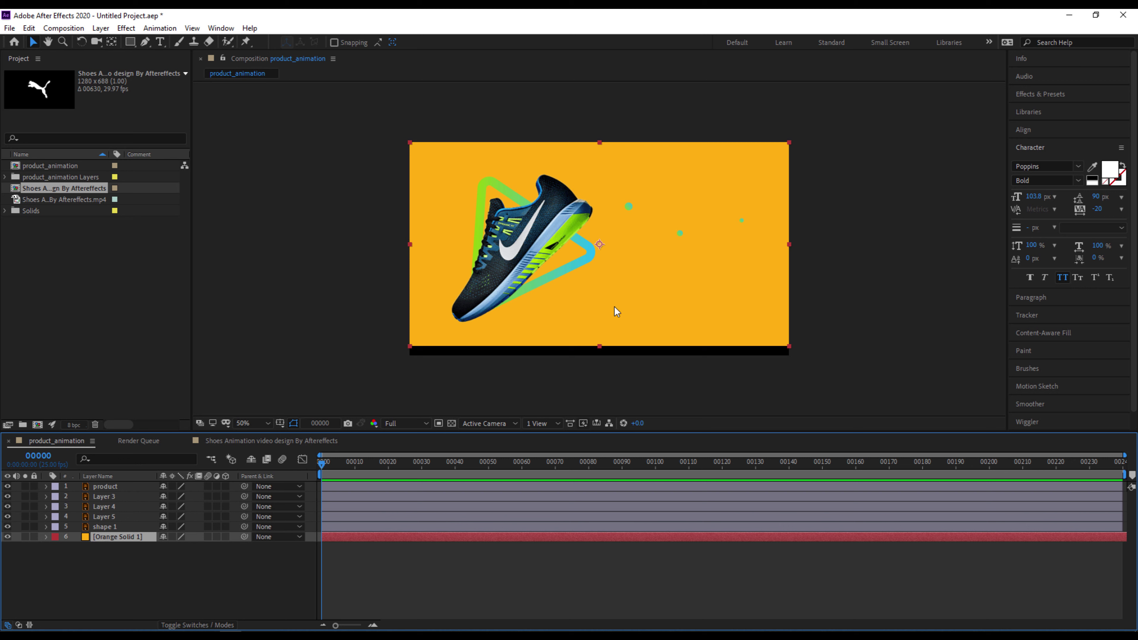
Nudge the orange solid down and stretch its height and width to cover the whole product_animation frame.
{"action": "left_click", "coordinate": [645, 297]}
{"action": "key", "text": "shift+Down"}
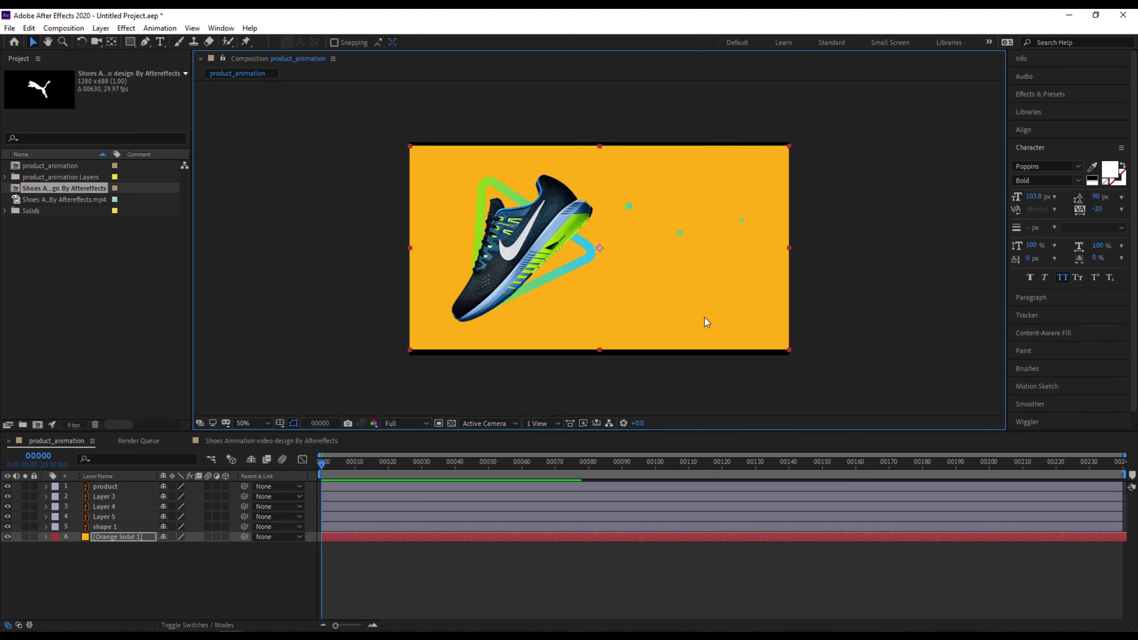
{"action": "left_click_drag", "start_coordinate": [600, 351], "coordinate": [601, 359]}
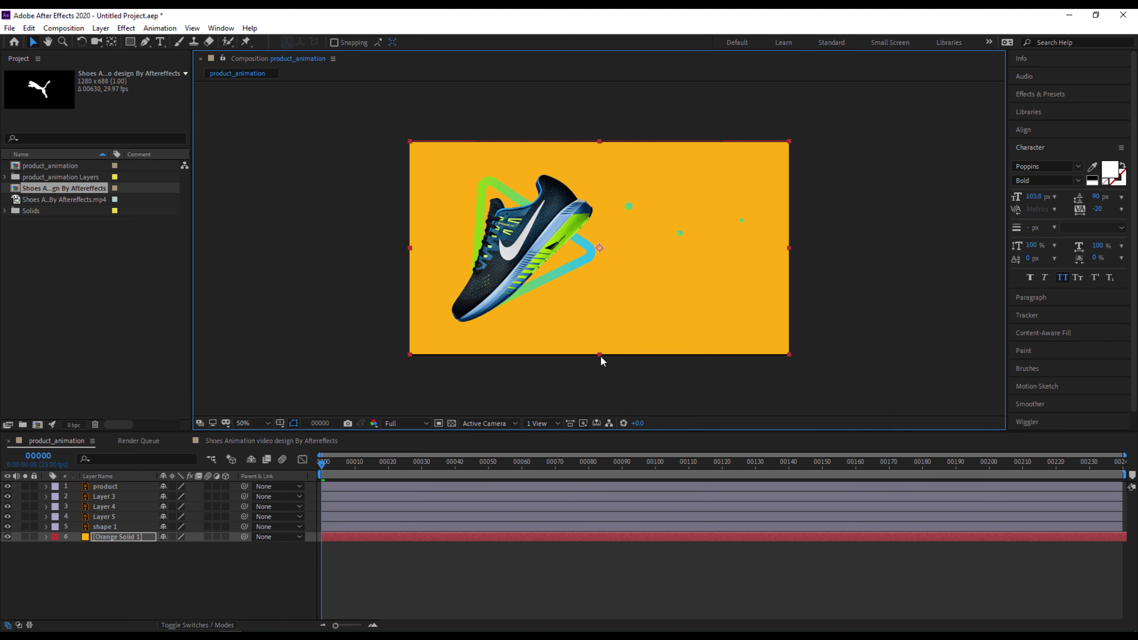
{"action": "left_click_drag", "start_coordinate": [787, 246], "coordinate": [795, 247]}
{"action": "left_click", "coordinate": [326, 545]}
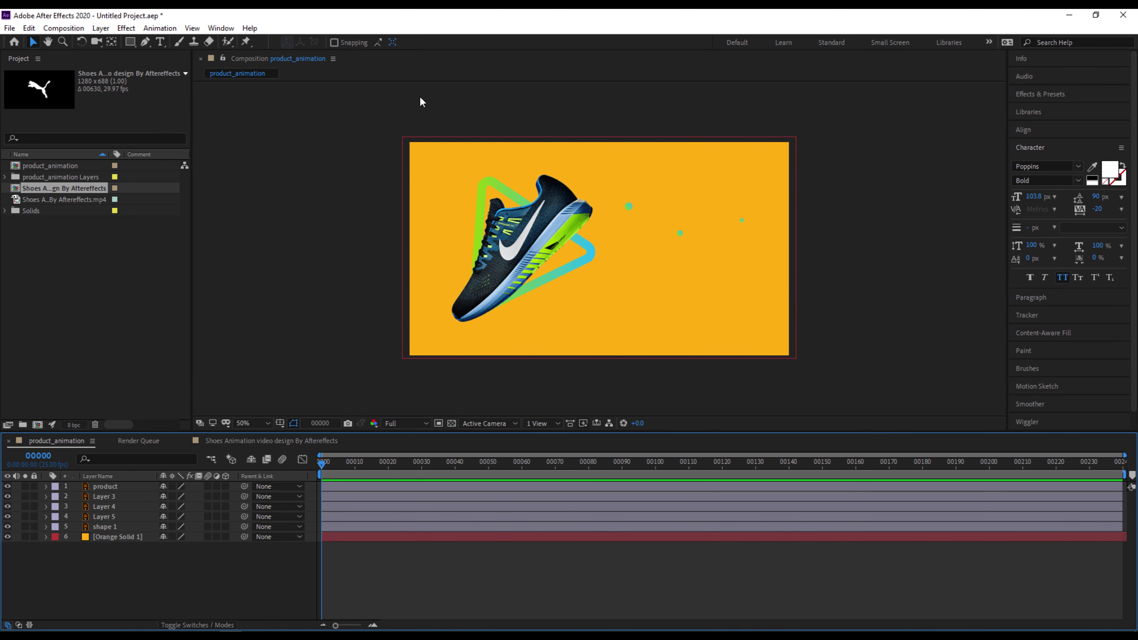
Paste a copy of the orange solid into the reference video composition and shift it down and left to uncover the purple area.
{"action": "left_click", "coordinate": [251, 441]}
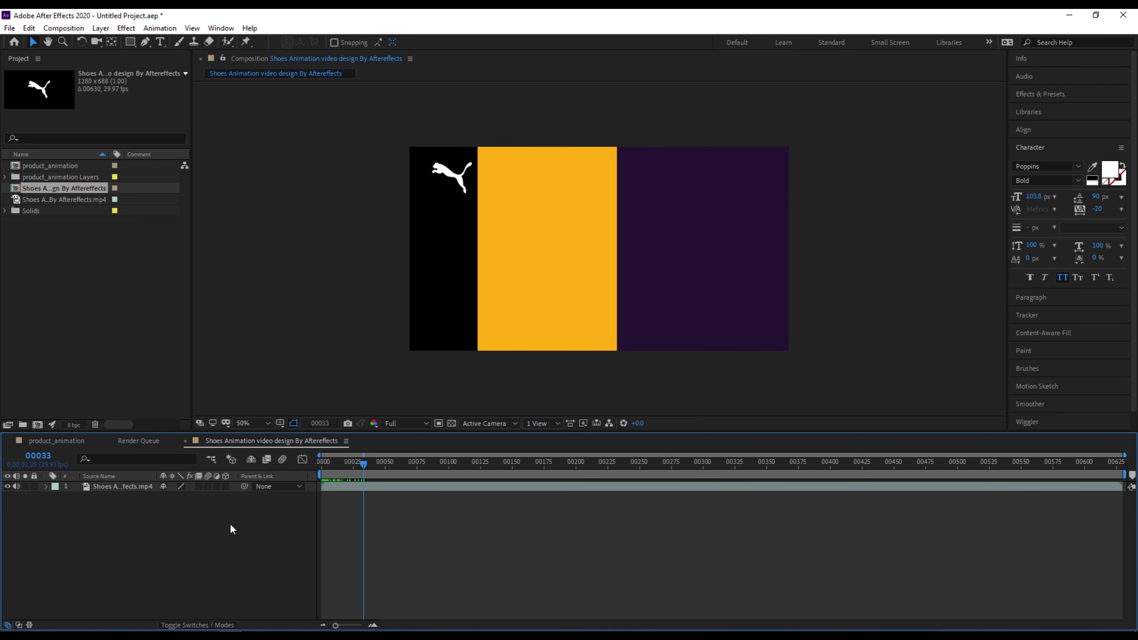
{"action": "key", "text": "ctrl+v"}
{"action": "left_click_drag", "start_coordinate": [520, 302], "coordinate": [493, 412]}
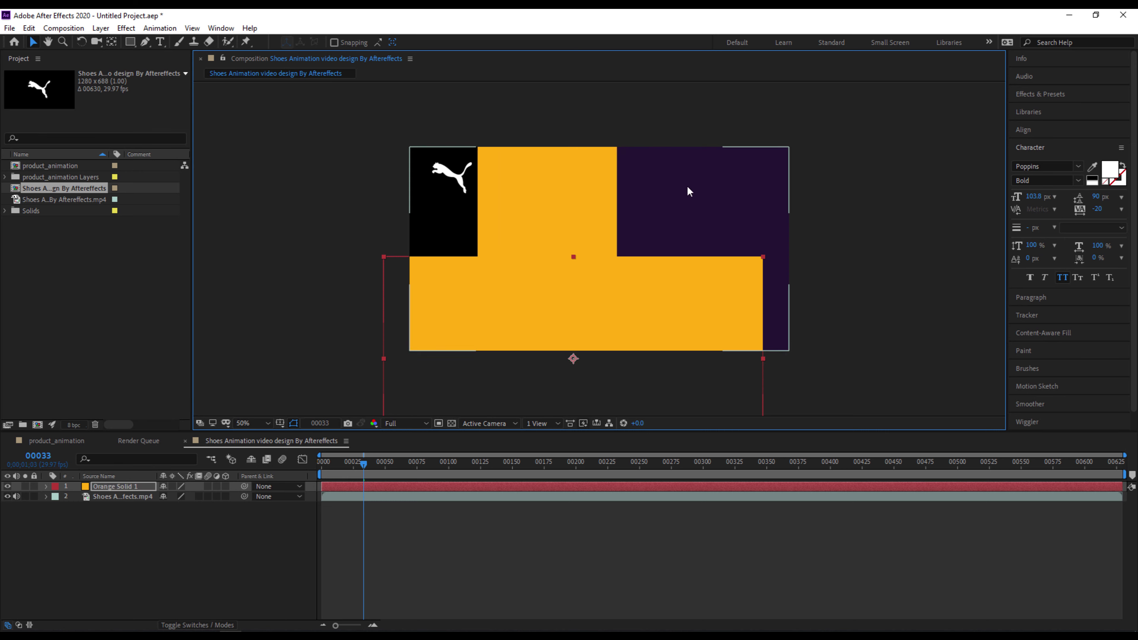
Recolour the pasted solid with the dark purple sampled from the video, saving it as a new solid.
{"action": "left_click", "coordinate": [109, 29]}
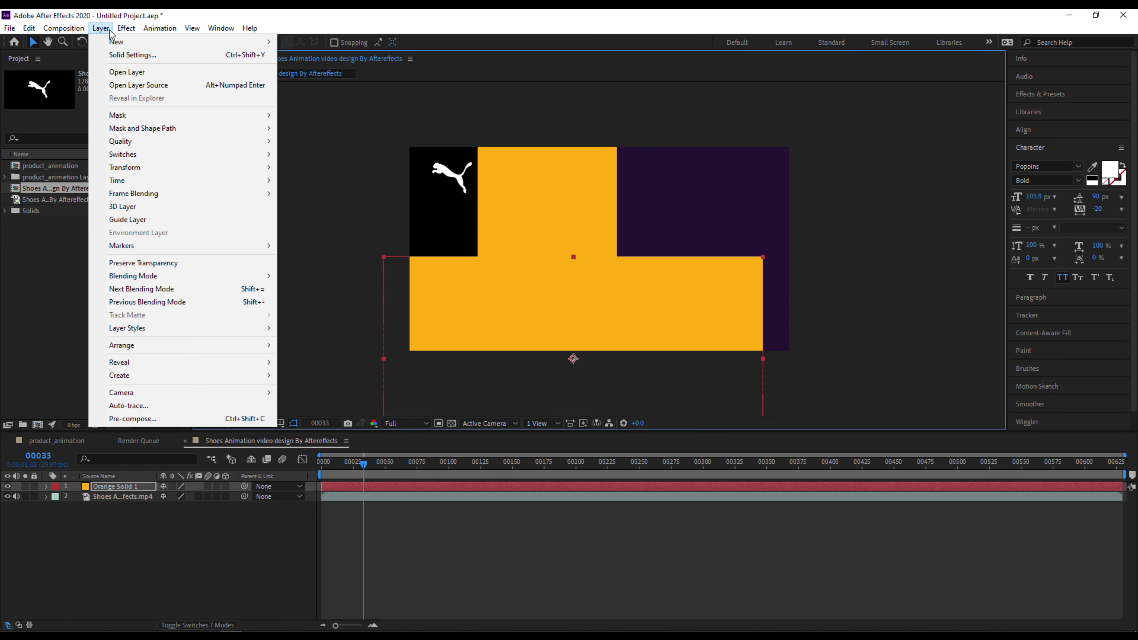
{"action": "left_click", "coordinate": [120, 56]}
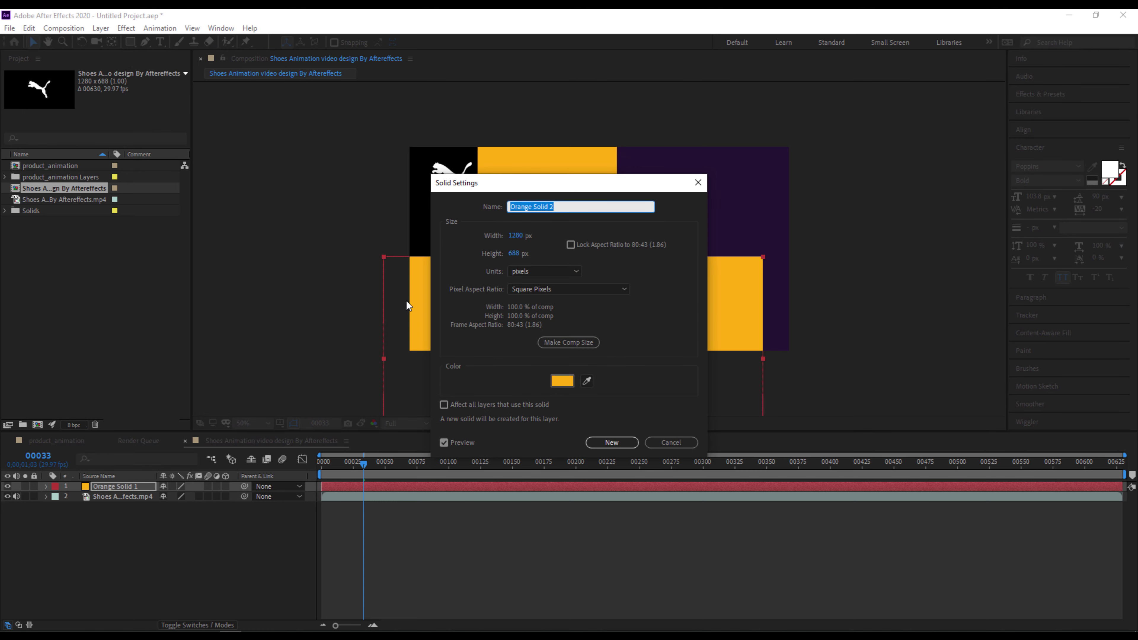
{"action": "left_click", "coordinate": [586, 380]}
{"action": "left_click", "coordinate": [734, 313]}
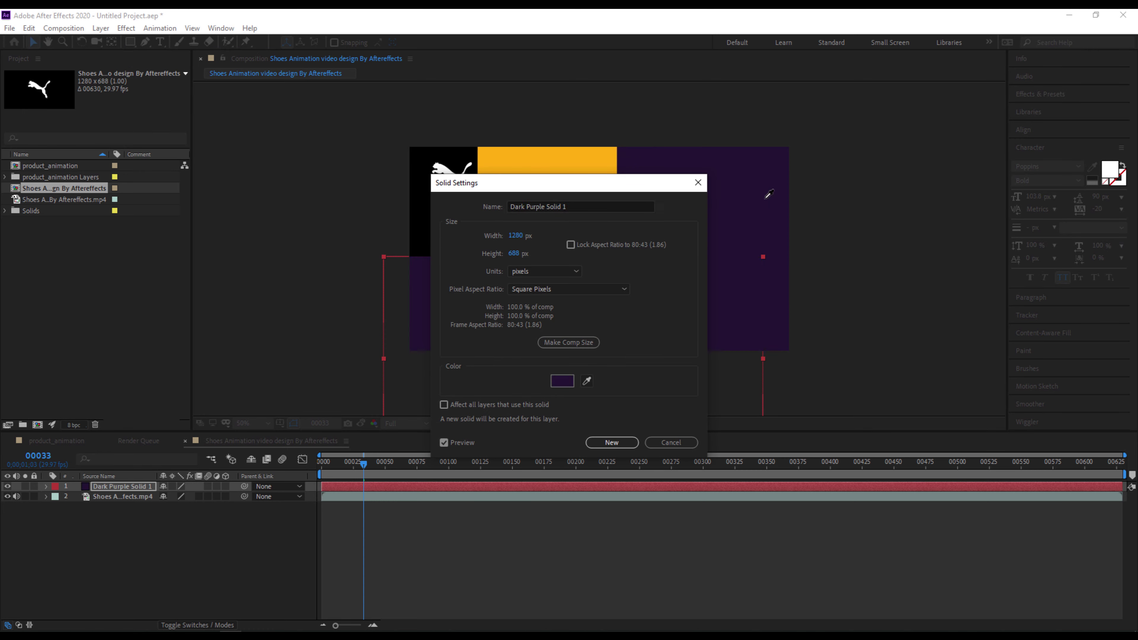
{"action": "left_click", "coordinate": [612, 442]}
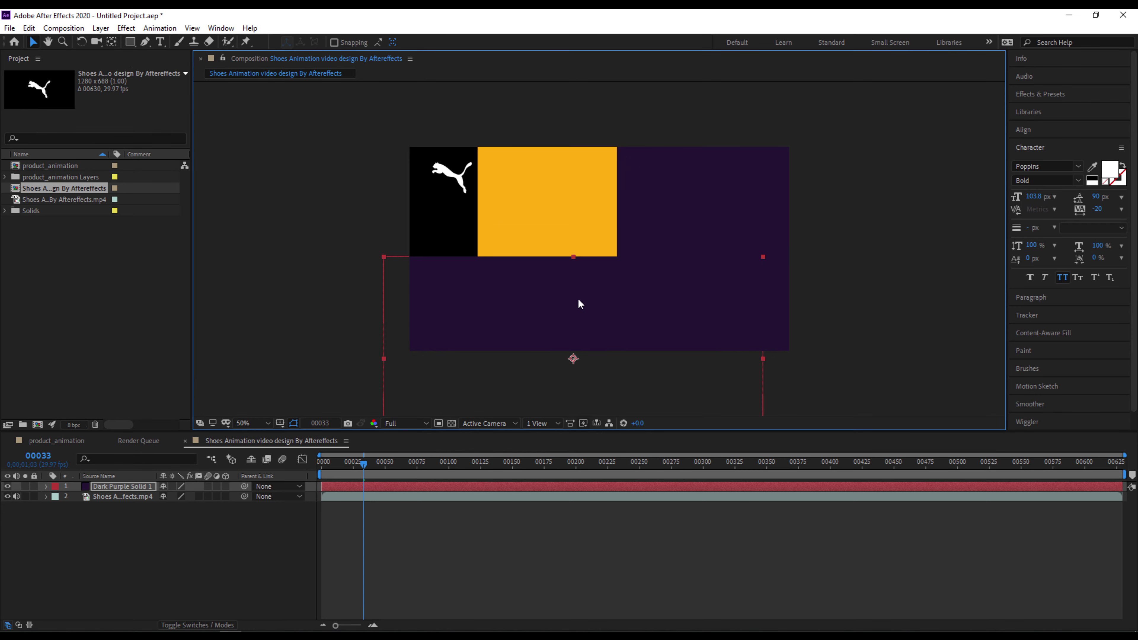
Copy the dark purple solid from the reference composition and paste it into product_animation.
{"action": "left_click", "coordinate": [39, 441]}
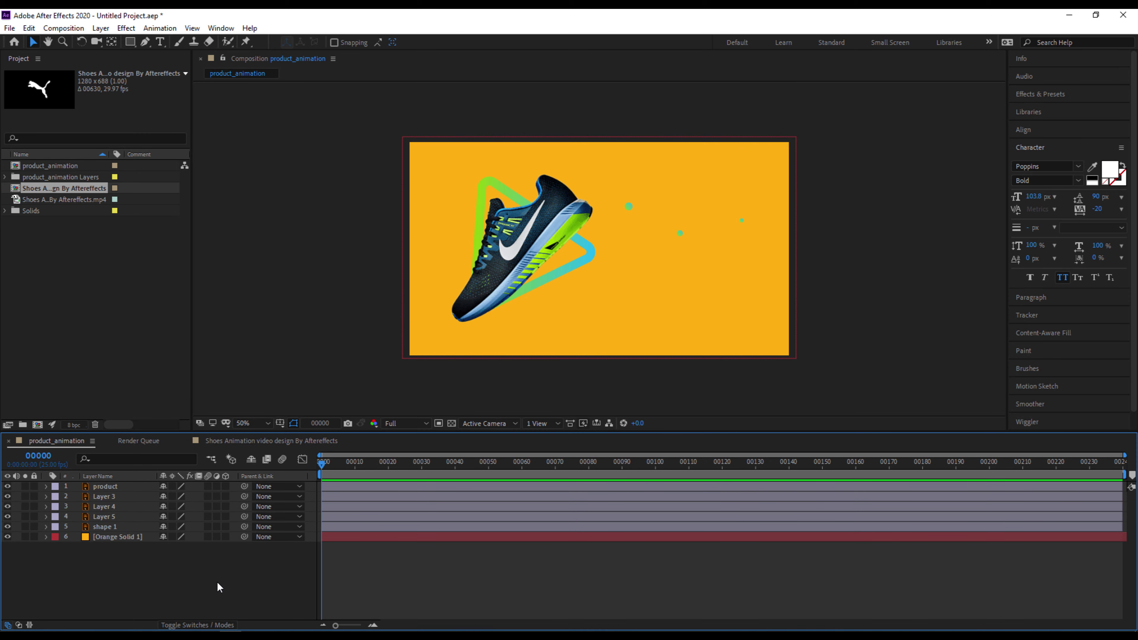
{"action": "left_click", "coordinate": [249, 441]}
{"action": "left_click", "coordinate": [123, 497]}
{"action": "left_click", "coordinate": [125, 489]}
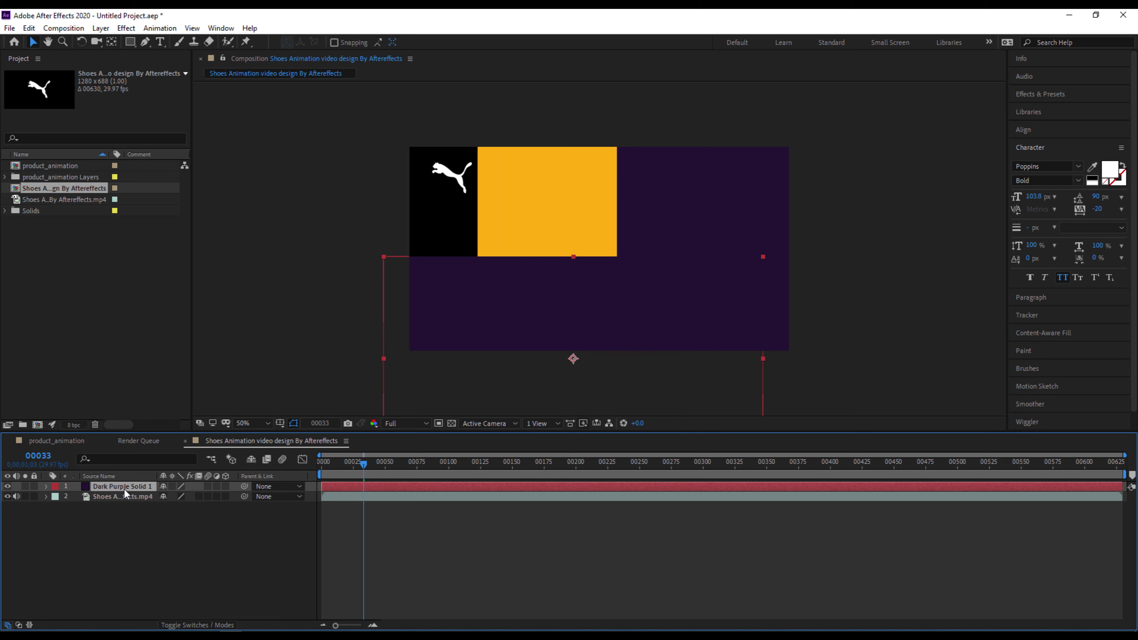
{"action": "left_click", "coordinate": [66, 444]}
{"action": "key", "text": "ctrl+v"}
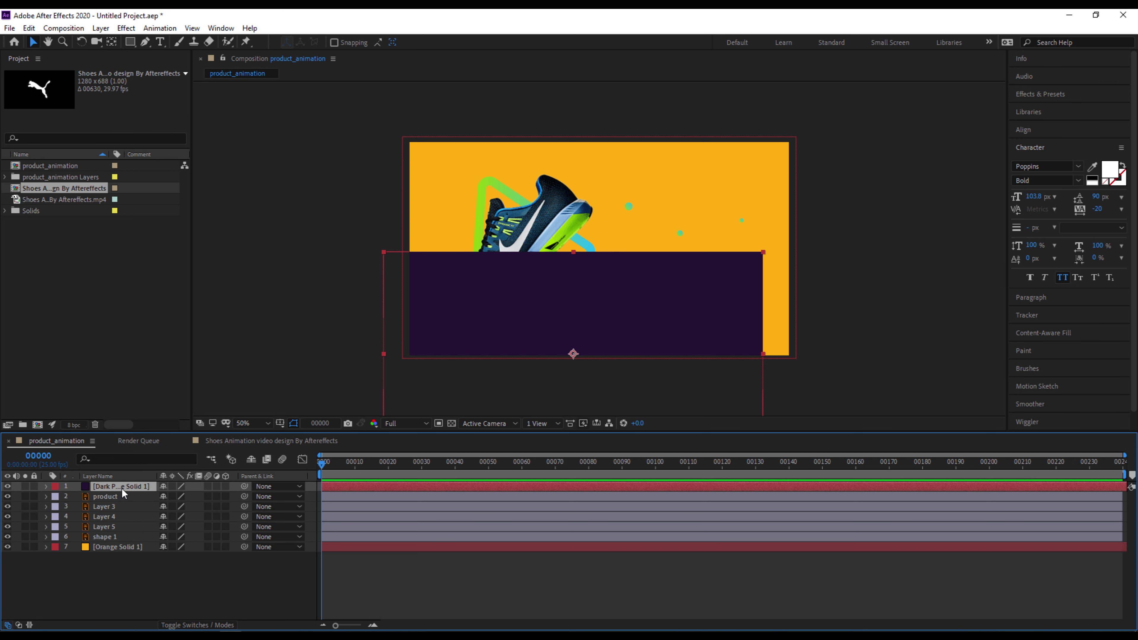
Reset the dark purple solid's transform and stretch it past the frame edges to a scale of about 104 by 110.5%.
{"action": "key", "text": "p"}
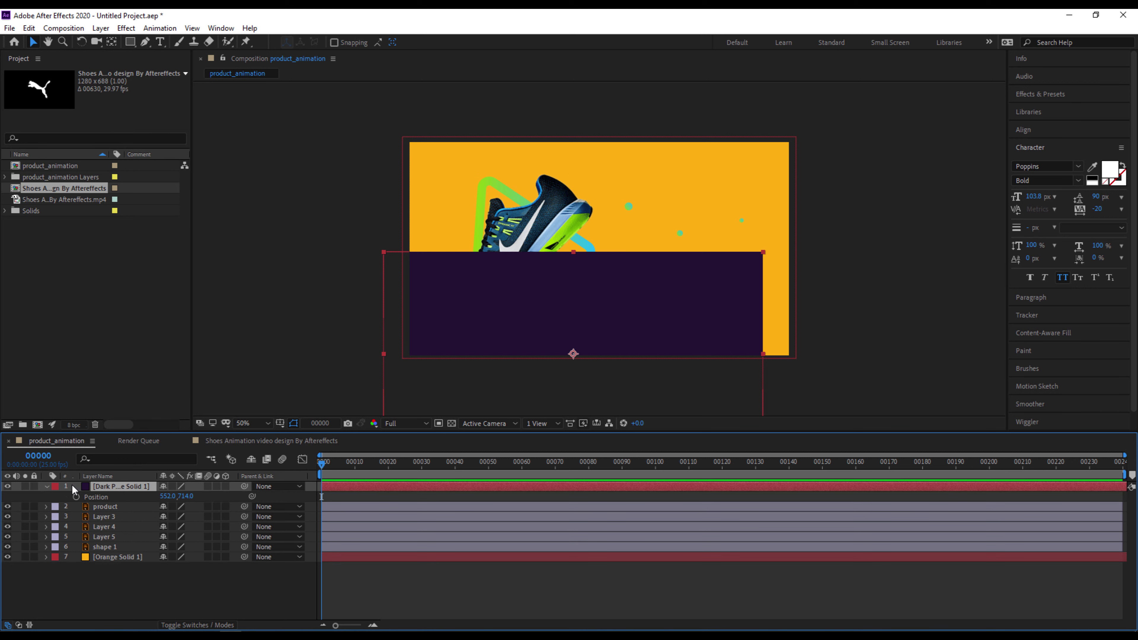
{"action": "left_click", "coordinate": [47, 486]}
{"action": "left_click", "coordinate": [46, 487]}
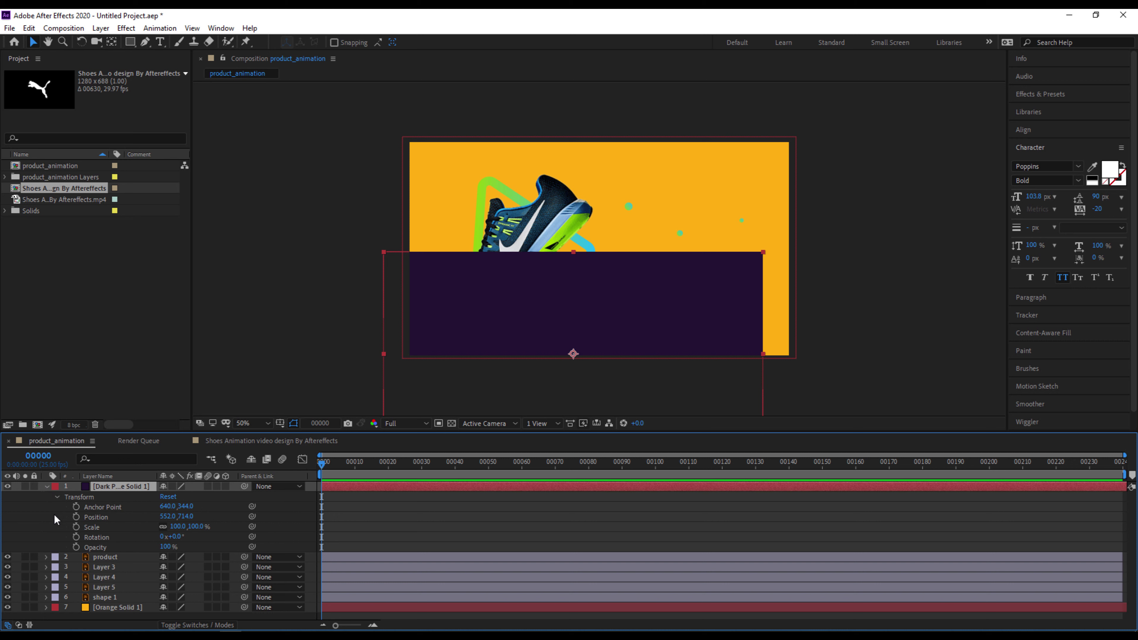
{"action": "left_click", "coordinate": [169, 498]}
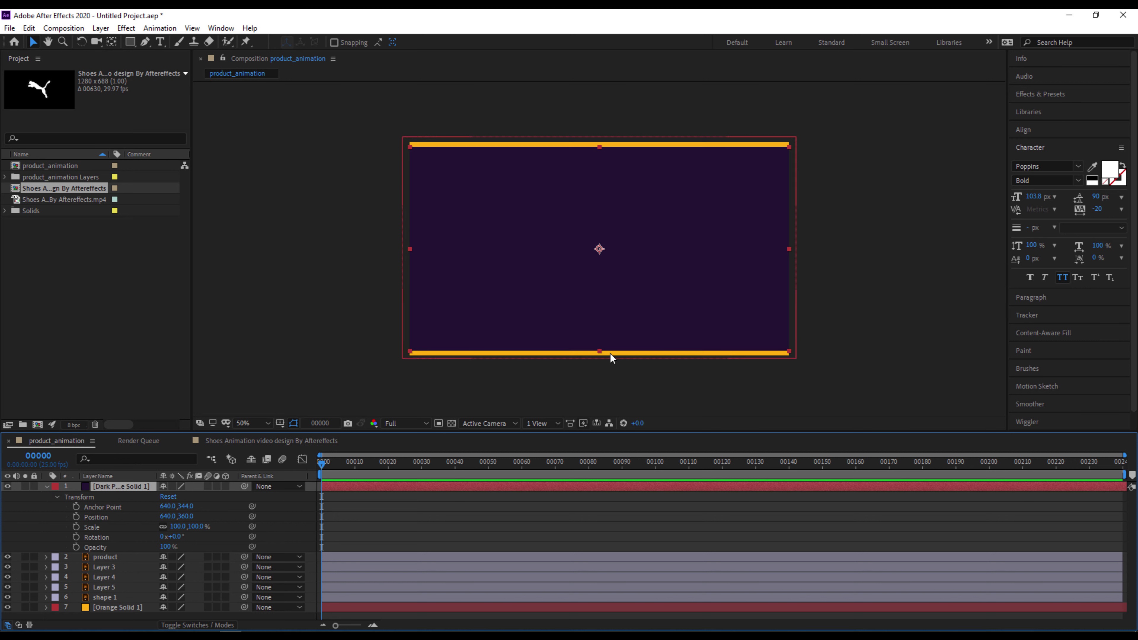
{"action": "left_click_drag", "start_coordinate": [599, 350], "coordinate": [601, 360]}
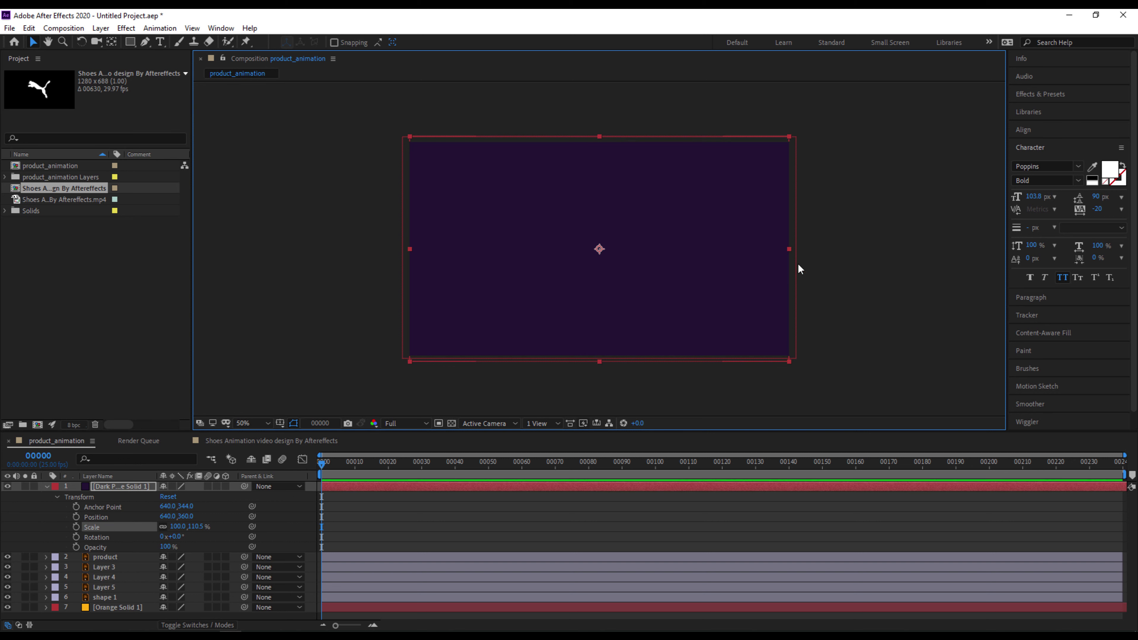
{"action": "left_click_drag", "start_coordinate": [789, 249], "coordinate": [796, 248]}
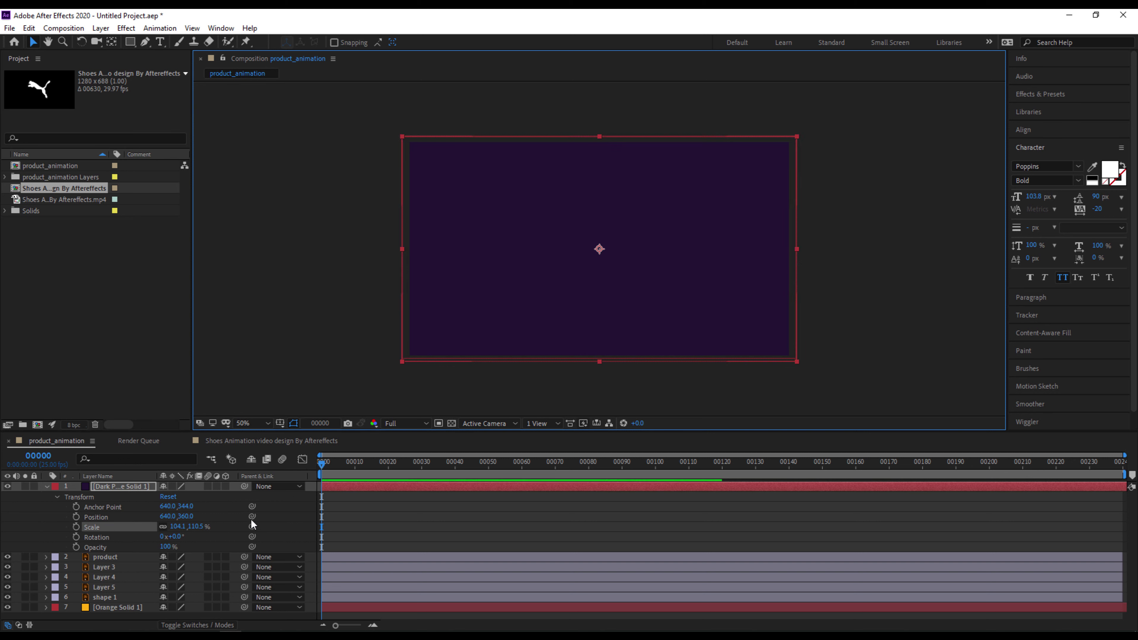
Collapse the dark purple solid's properties and move the layer between shape 1 and the orange solid.
{"action": "left_click", "coordinate": [182, 507]}
{"action": "left_click", "coordinate": [51, 484]}
{"action": "left_click", "coordinate": [47, 487]}
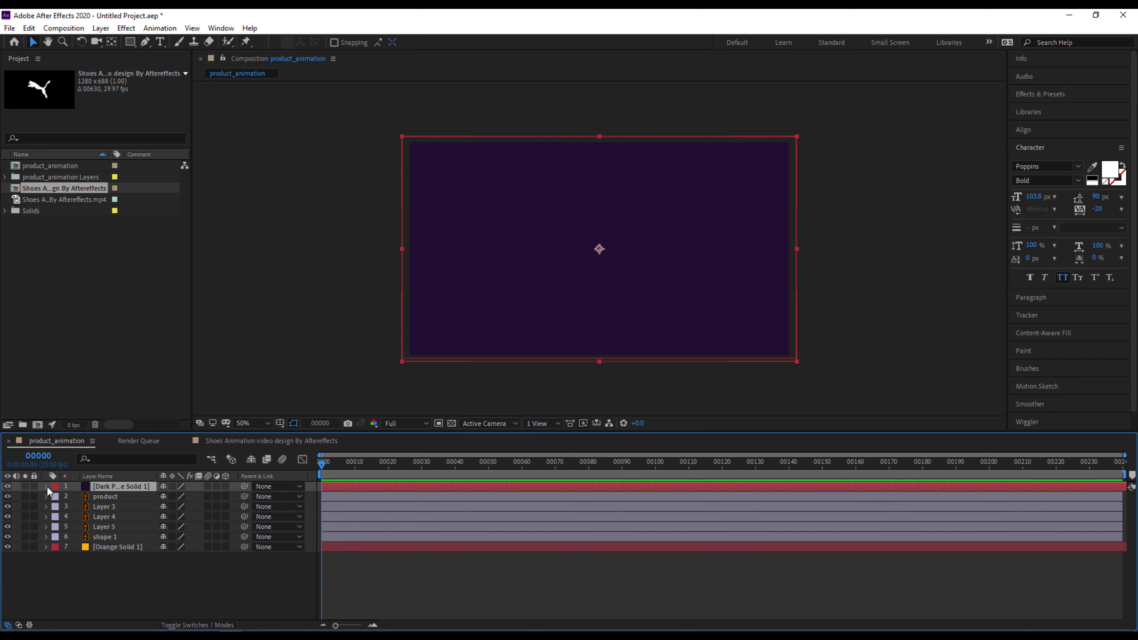
{"action": "left_click_drag", "start_coordinate": [136, 492], "coordinate": [136, 542]}
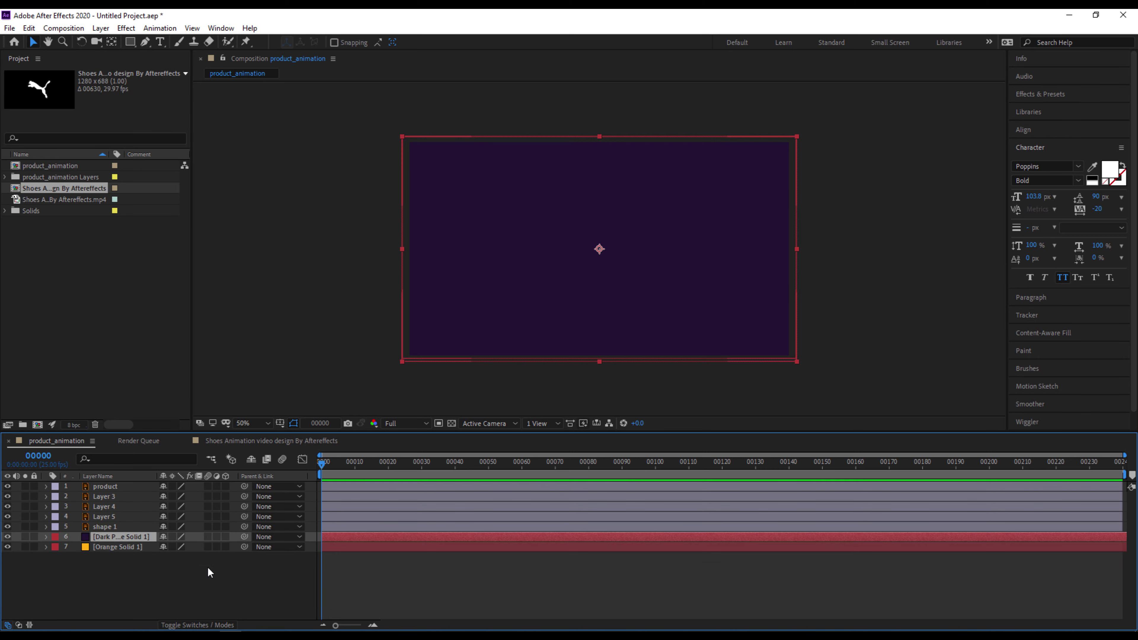
Delete the dark purple solid from the reference composition and scrub the video to frame 60 to study its split background.
{"action": "key", "text": "alt+Tab"}
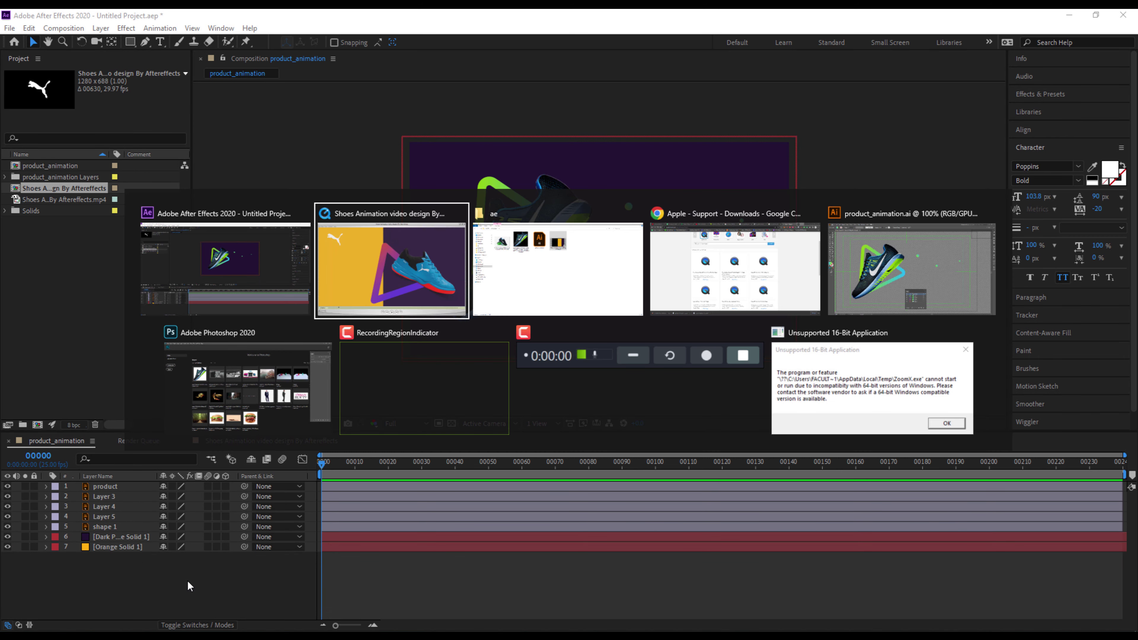
{"action": "left_click", "coordinate": [261, 441]}
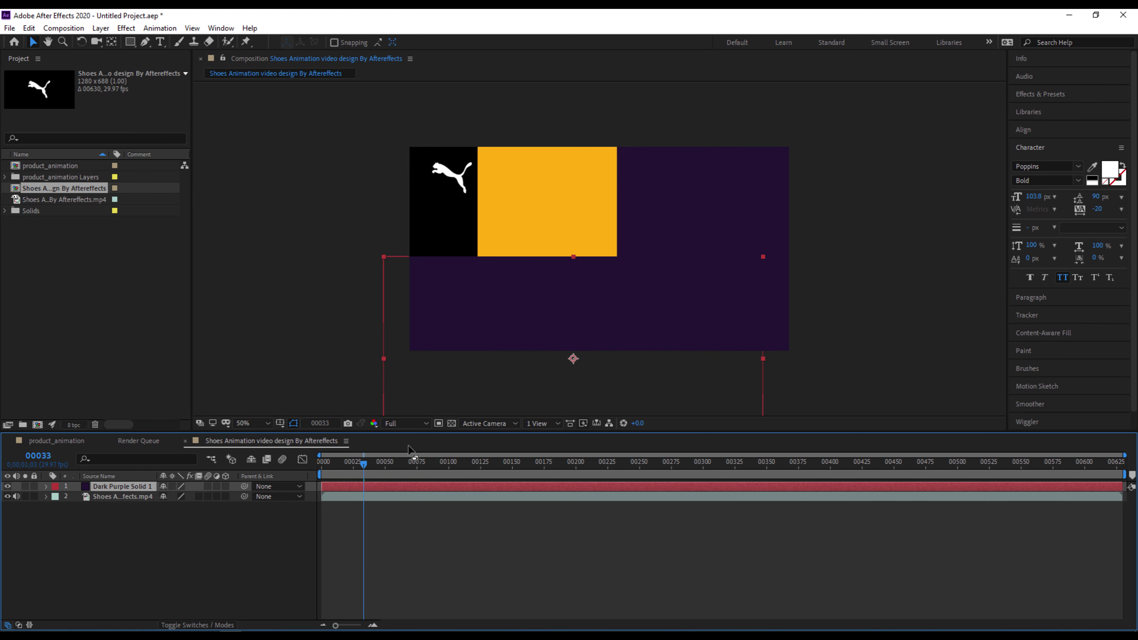
{"action": "left_click", "coordinate": [491, 299]}
{"action": "key", "text": "Delete"}
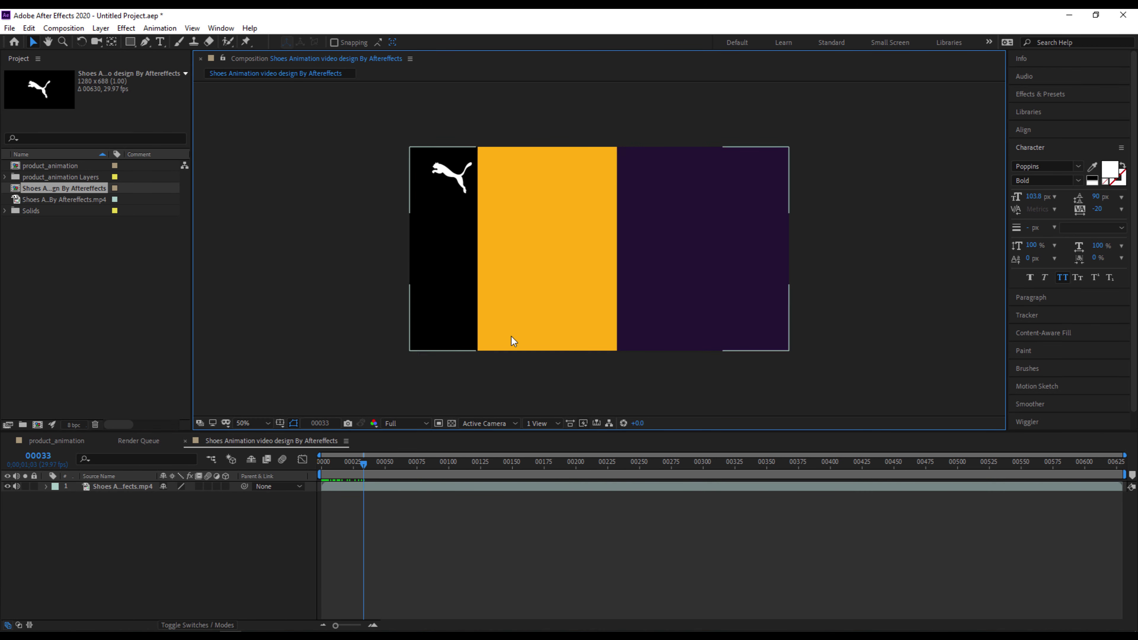
{"action": "left_click_drag", "start_coordinate": [363, 464], "coordinate": [406, 466]}
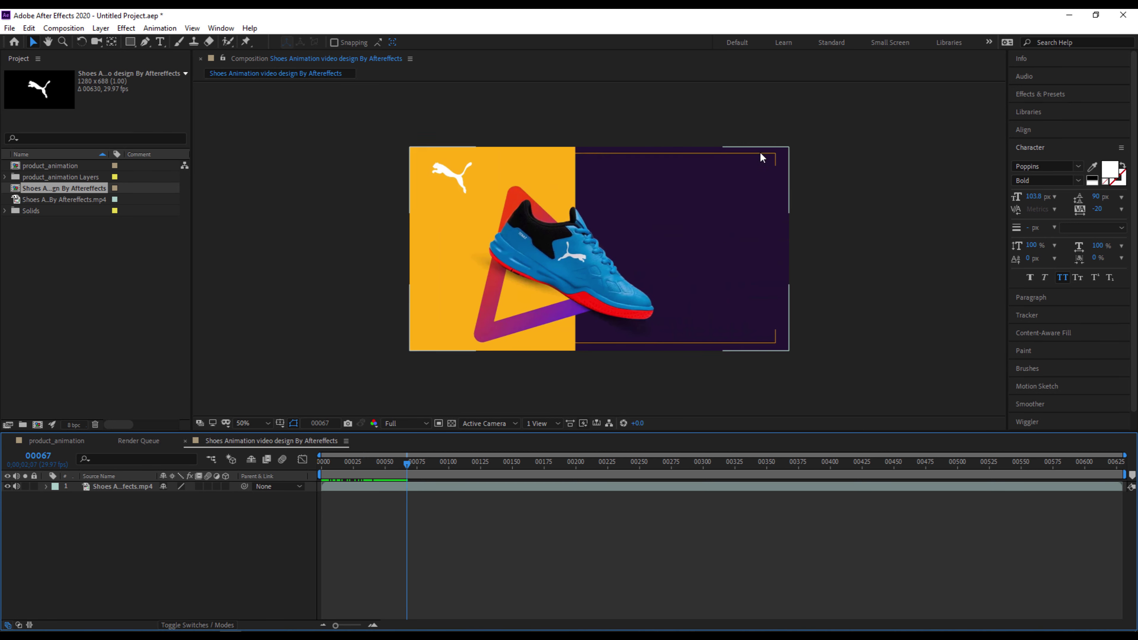
{"action": "mouse_move", "coordinate": [407, 467]}
{"action": "left_mouse_down"}
{"action": "mouse_move", "coordinate": [339, 466]}
{"action": "mouse_move", "coordinate": [397, 470]}
{"action": "left_mouse_up"}
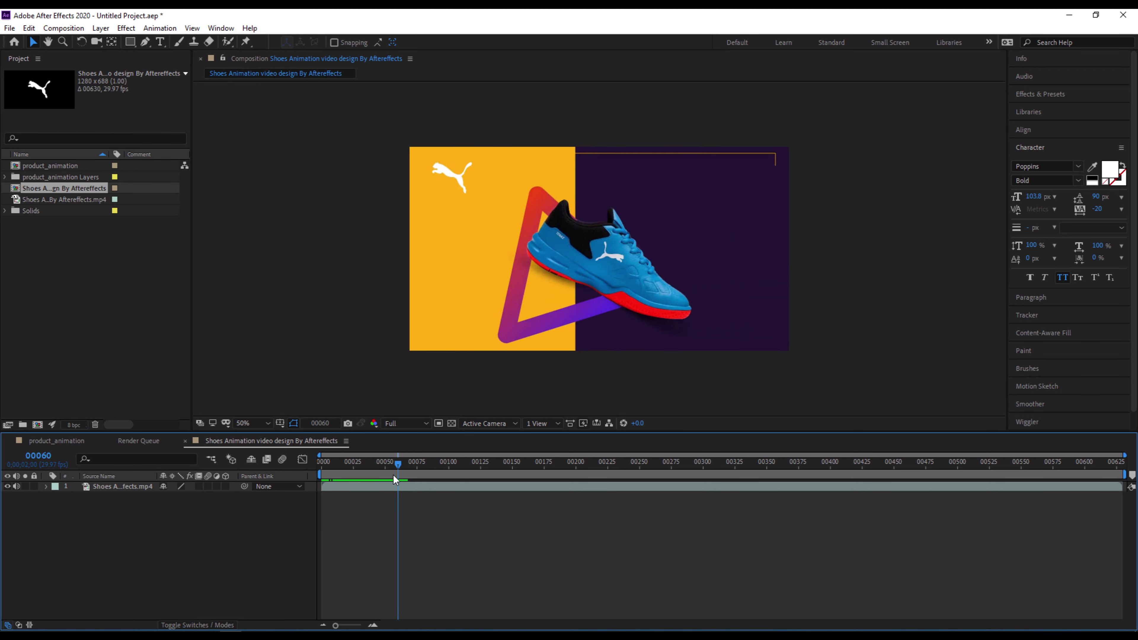
In product_animation, hide the five artwork layers from product to shape 1 and the dark purple solid.
{"action": "left_click", "coordinate": [56, 441]}
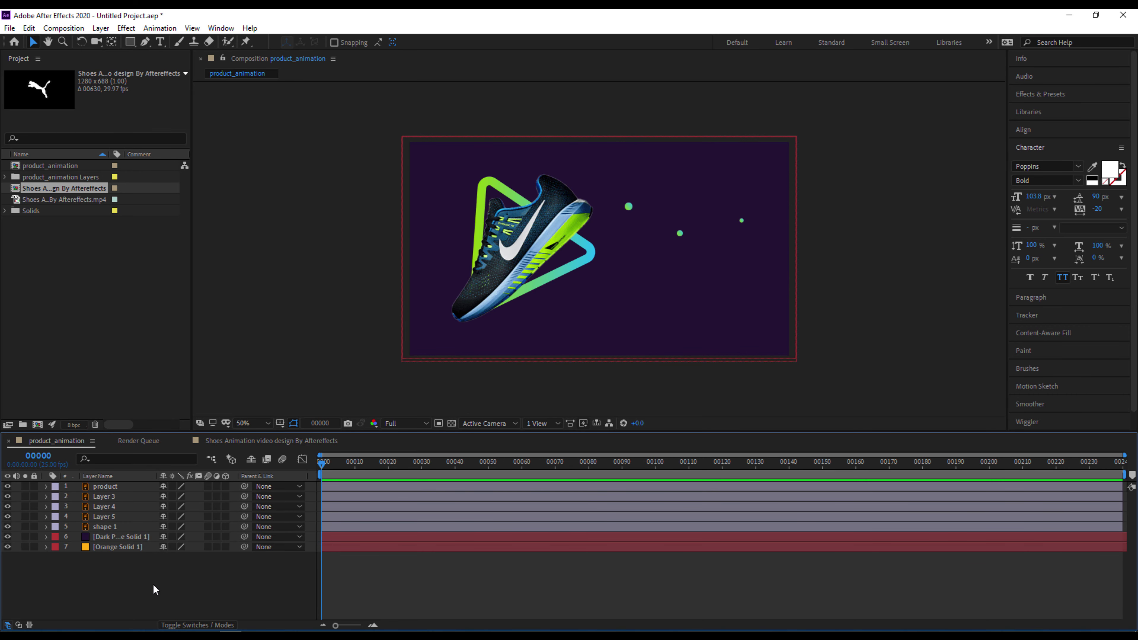
{"action": "left_click", "coordinate": [99, 526]}
{"action": "left_click", "coordinate": [111, 487], "text": "shift"}
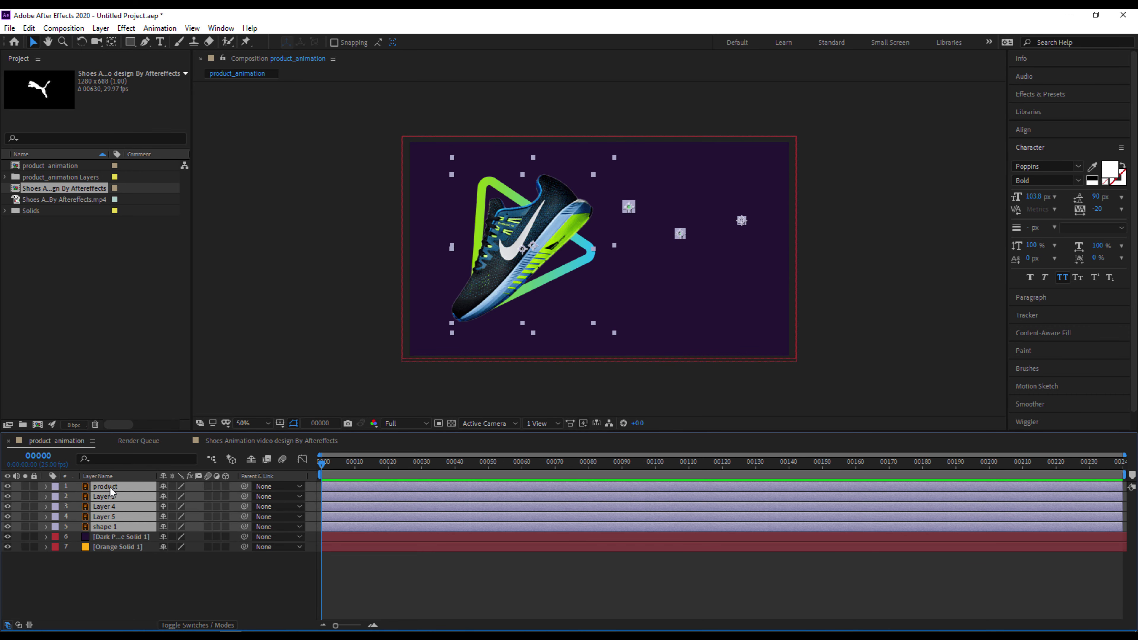
{"action": "left_click", "coordinate": [7, 487]}
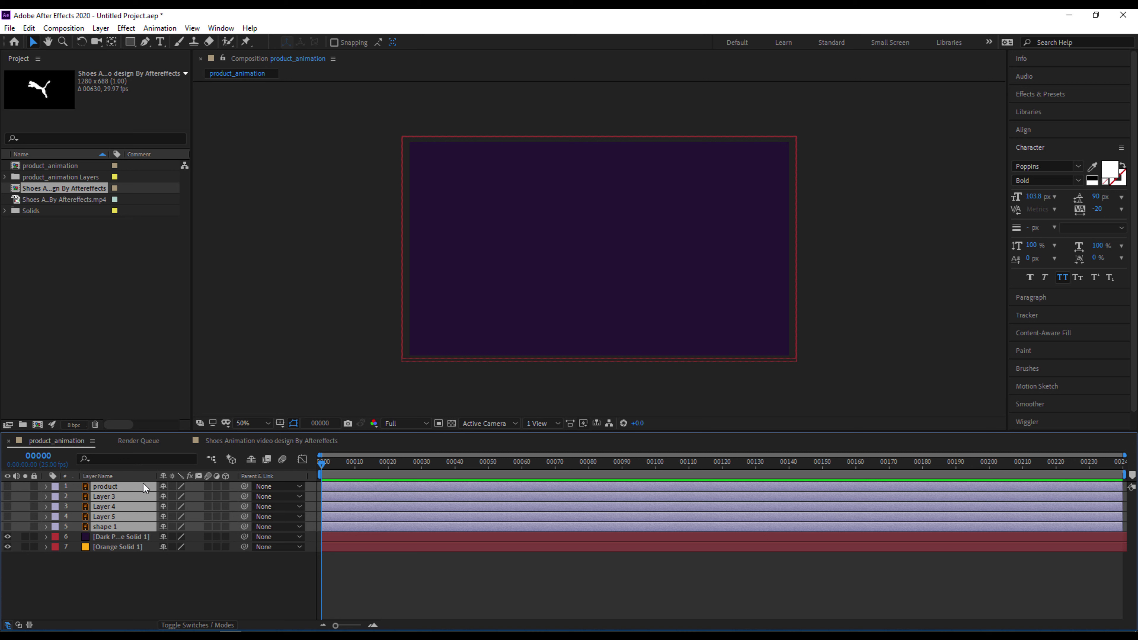
{"action": "left_click", "coordinate": [117, 579]}
{"action": "left_click", "coordinate": [125, 546]}
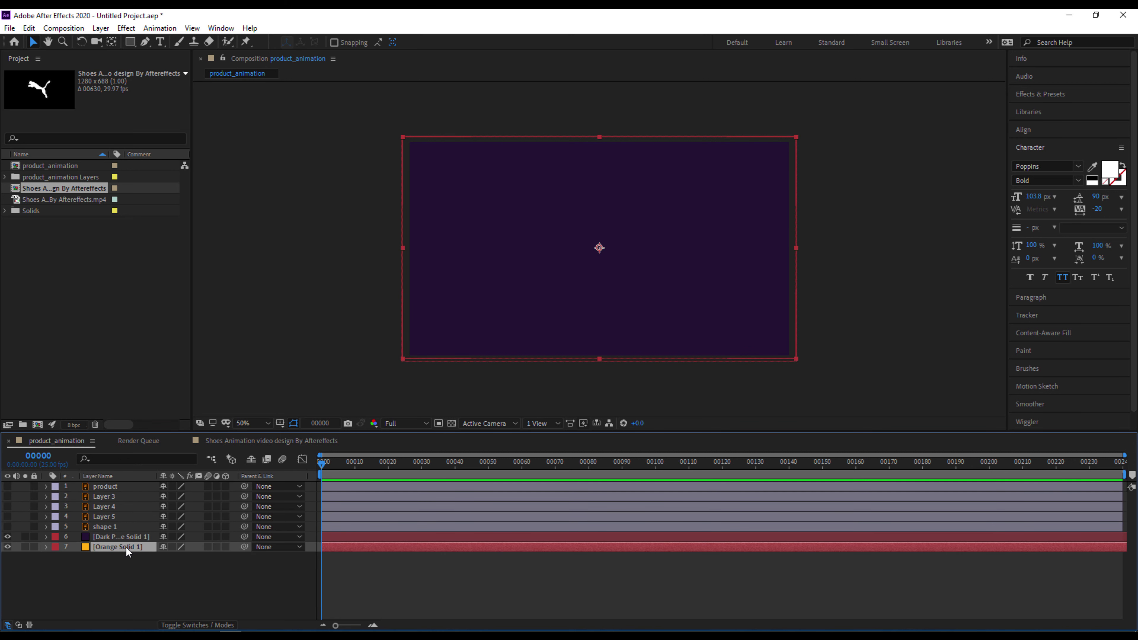
{"action": "left_click", "coordinate": [7, 537]}
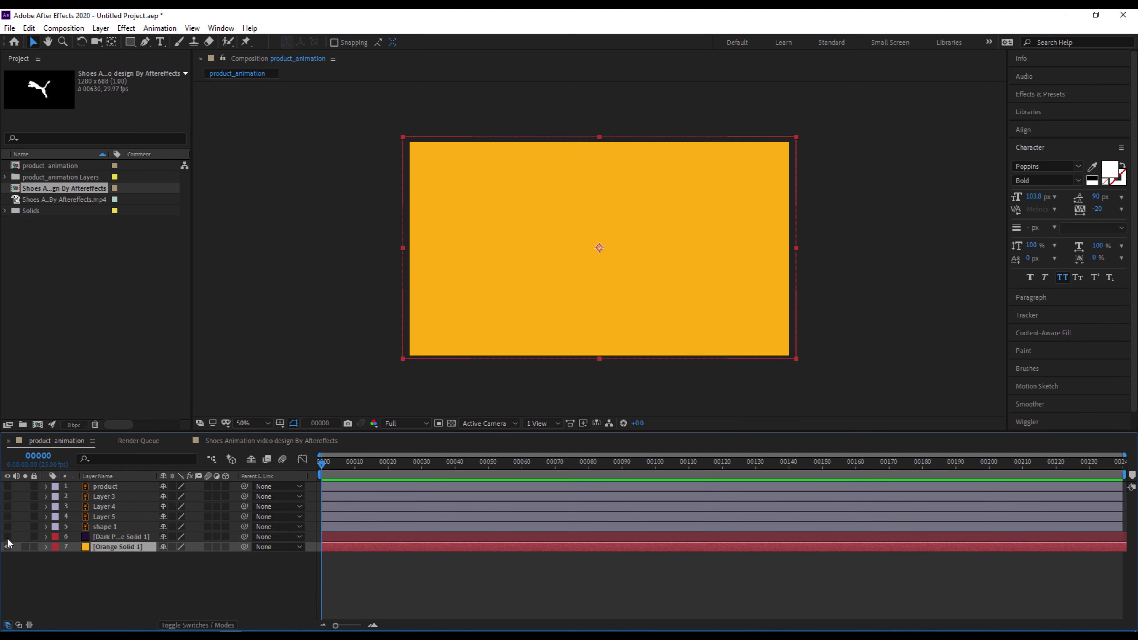
Animate the orange solid's position from 1964, 356 off the frame's right side at frame 0 to 640, 356 at frame 10.
{"action": "left_click", "coordinate": [168, 583]}
{"action": "left_click", "coordinate": [139, 547]}
{"action": "key", "text": "p"}
{"action": "left_click", "coordinate": [75, 557]}
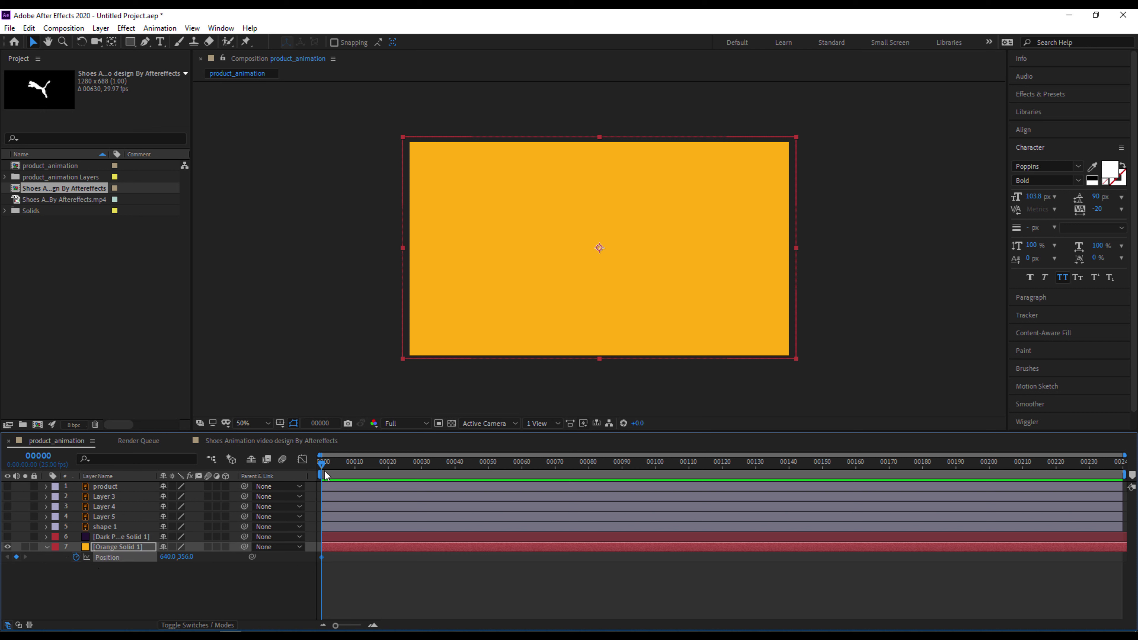
{"action": "left_click_drag", "start_coordinate": [324, 462], "coordinate": [354, 474]}
{"action": "left_click", "coordinate": [16, 557]}
{"action": "left_click_drag", "start_coordinate": [342, 462], "coordinate": [322, 462]}
{"action": "left_click_drag", "start_coordinate": [167, 557], "coordinate": [970, 562]}
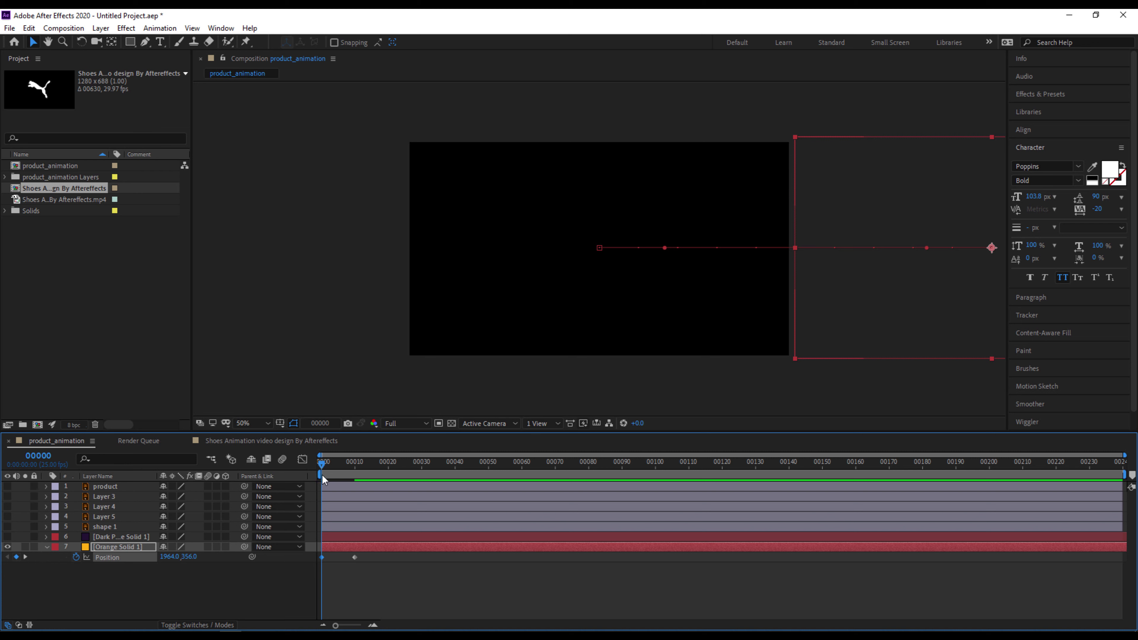
{"action": "left_click_drag", "start_coordinate": [329, 466], "coordinate": [275, 532]}
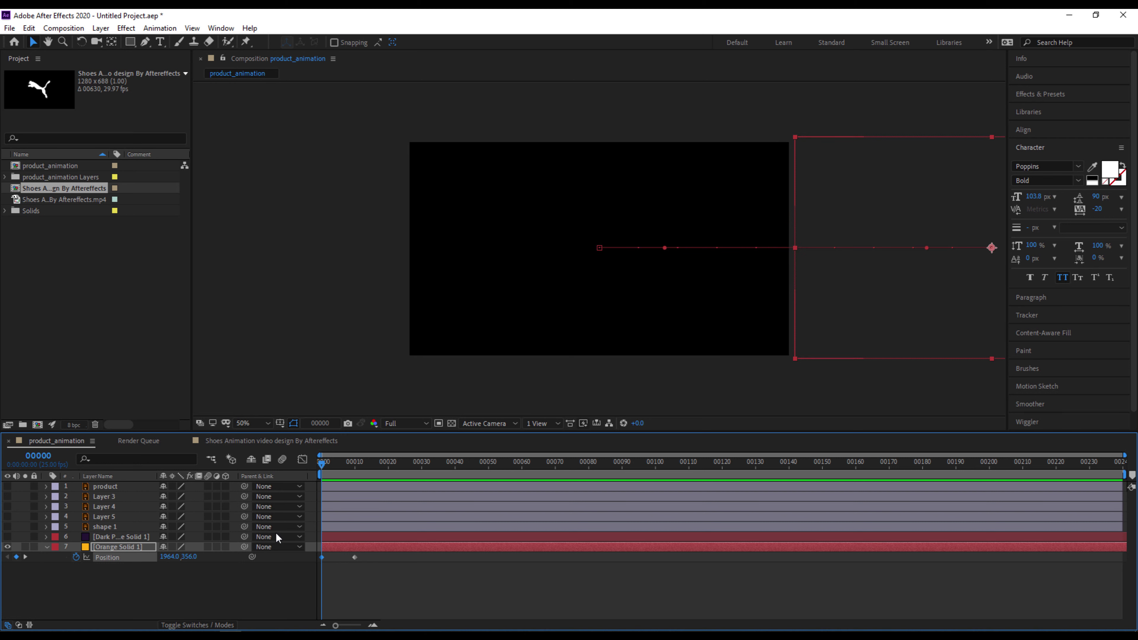
Show the dark purple solid and set its first Position keyframe at frame 3.
{"action": "left_click", "coordinate": [120, 539]}
{"action": "left_click", "coordinate": [7, 537]}
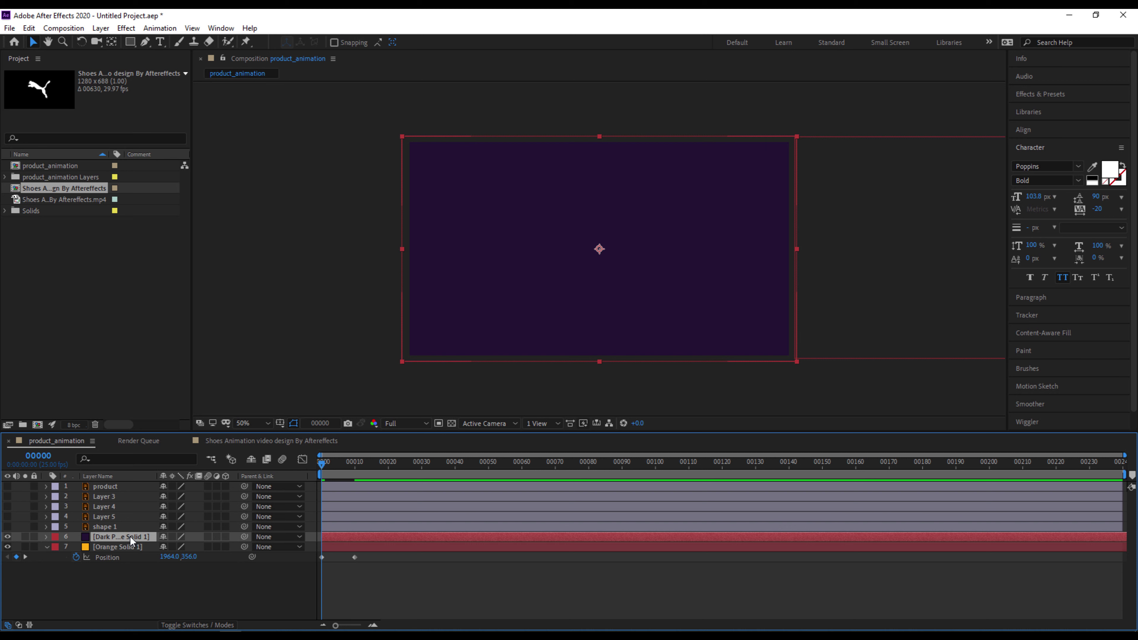
{"action": "left_click", "coordinate": [7, 537]}
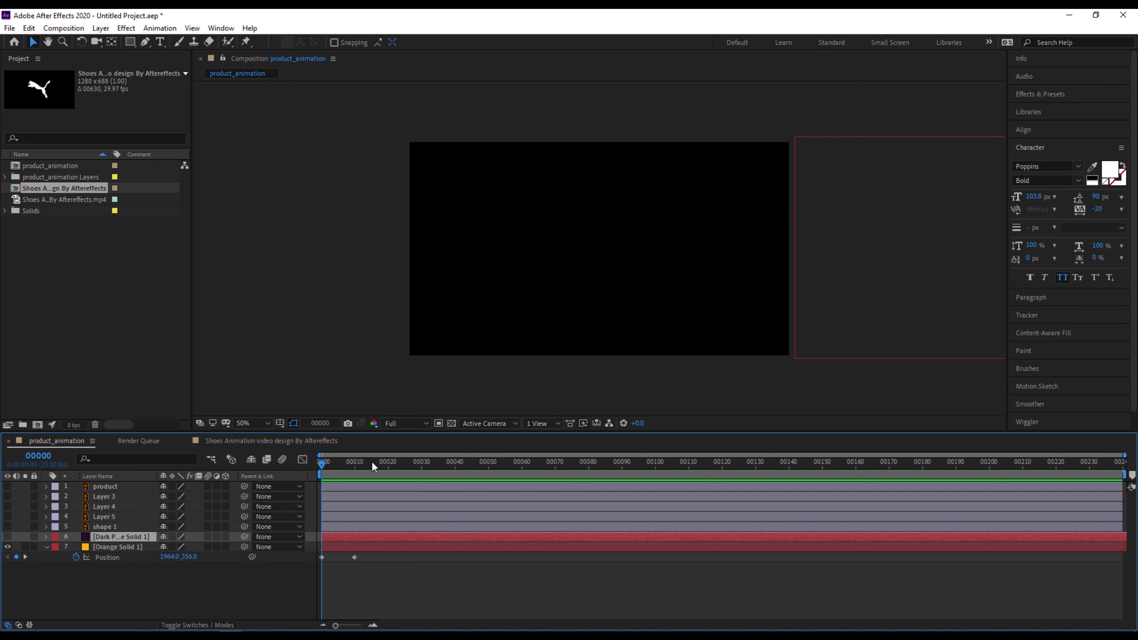
{"action": "left_click_drag", "start_coordinate": [321, 465], "coordinate": [330, 465]}
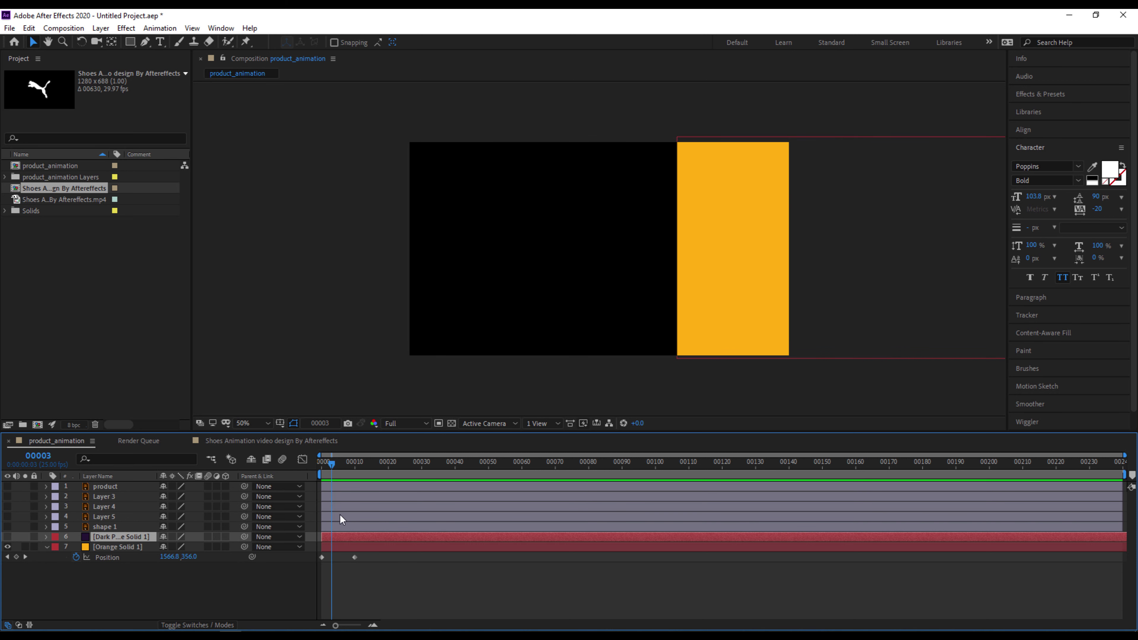
{"action": "left_click", "coordinate": [8, 537]}
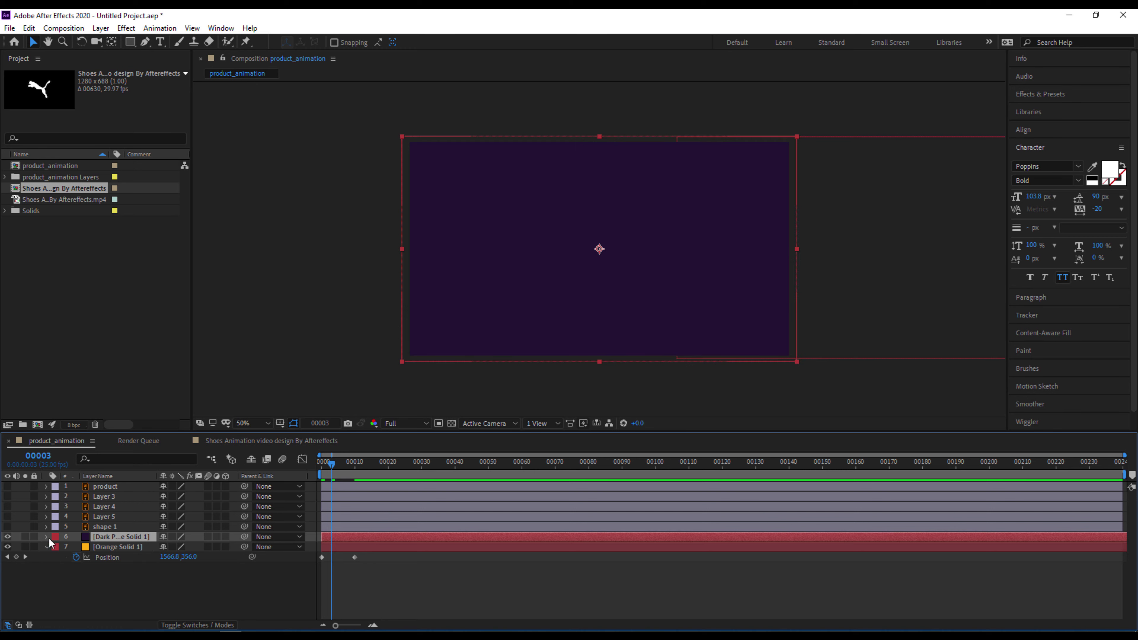
{"action": "key", "text": "p"}
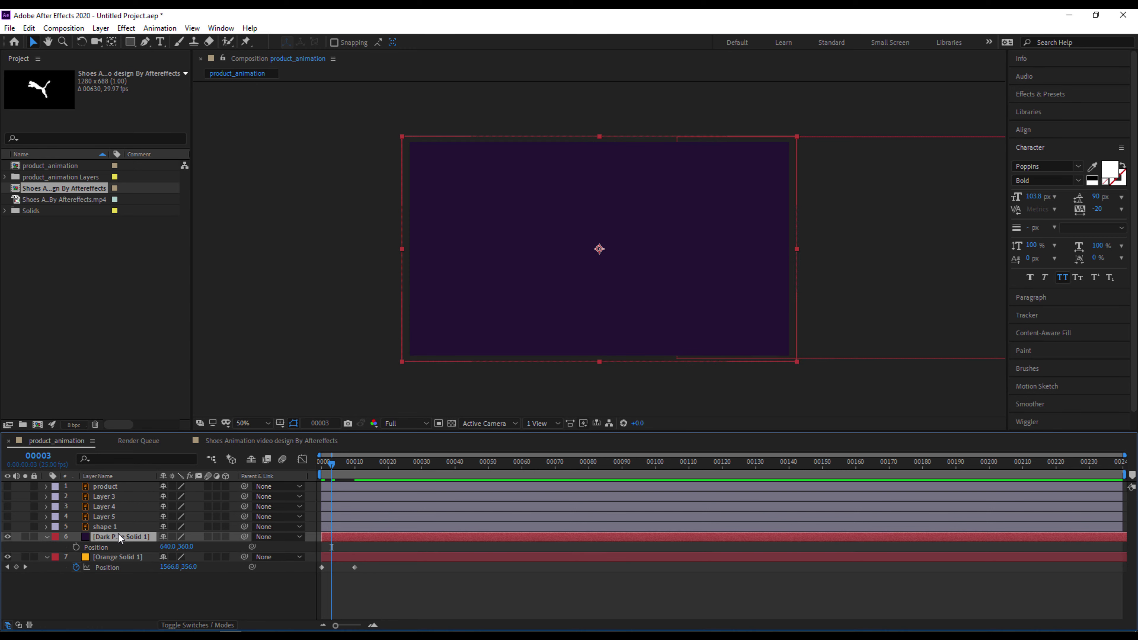
{"action": "left_click", "coordinate": [75, 547]}
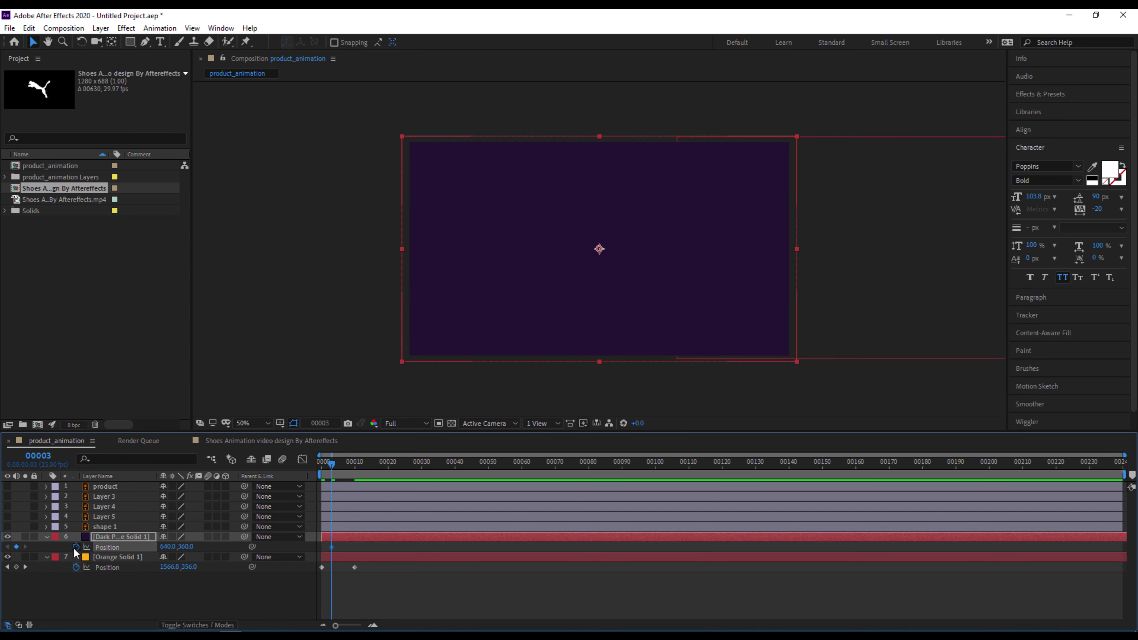
{"action": "left_click_drag", "start_coordinate": [334, 464], "coordinate": [339, 464]}
Switch to the reference video player and step through its frames to examine where the orange and purple backgrounds meet.
{"action": "key", "text": "alt+Tab"}
{"action": "key", "text": "Left"}
{"action": "key", "text": "Left"}
{"action": "key", "text": "Left"}
{"action": "key", "text": "Left"}
{"action": "key", "text": "Left"}
{"action": "key", "text": "Left"}
{"action": "key", "text": "Left"}
{"action": "key", "text": "Left"}
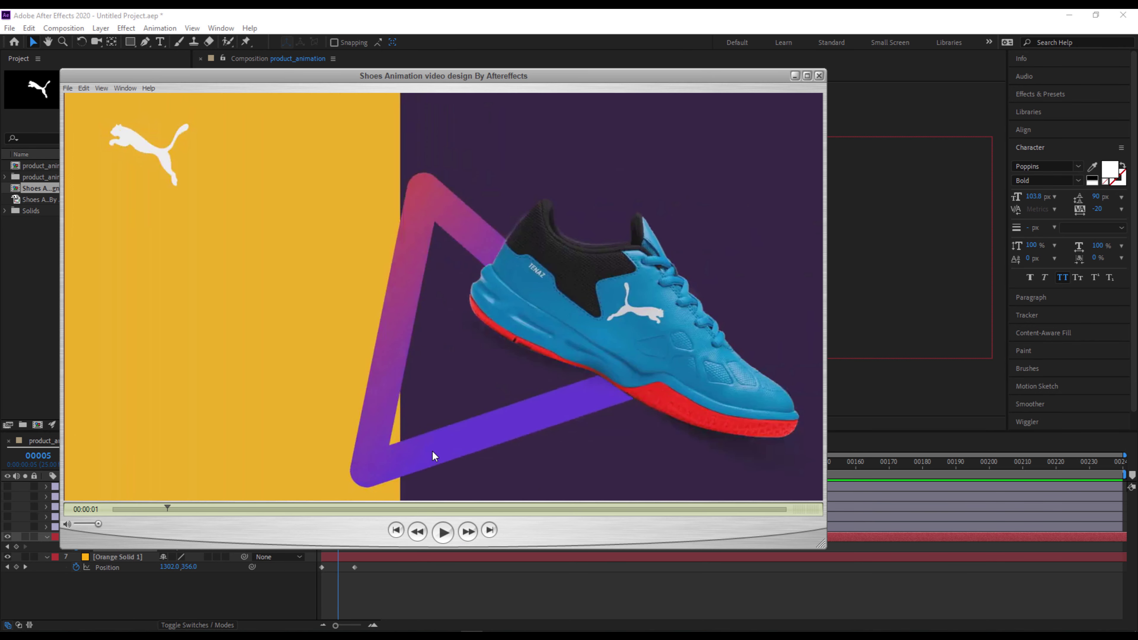
{"action": "key", "text": "Right"}
{"action": "key", "text": "Right"}
{"action": "key", "text": "Right"}
{"action": "key", "text": "Right"}
{"action": "key", "text": "Right"}
{"action": "key", "text": "Right"}
{"action": "key", "text": "Right"}
{"action": "key", "text": "Right"}
{"action": "key", "text": "Right"}
{"action": "key", "text": "Right"}
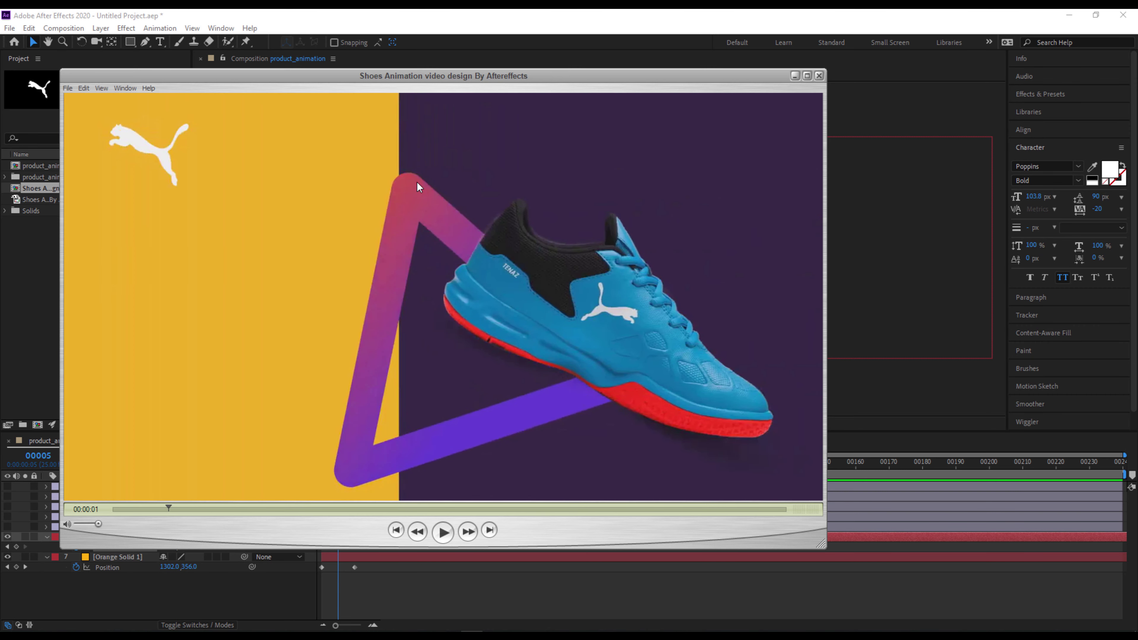
{"action": "key", "text": "alt+Tab"}
{"action": "key", "text": "alt+Tab"}
{"action": "key", "text": "Right"}
{"action": "key", "text": "Right"}
{"action": "key", "text": "Right"}
{"action": "key", "text": "Right"}
{"action": "key", "text": "Right"}
{"action": "key", "text": "Right"}
{"action": "key", "text": "Right"}
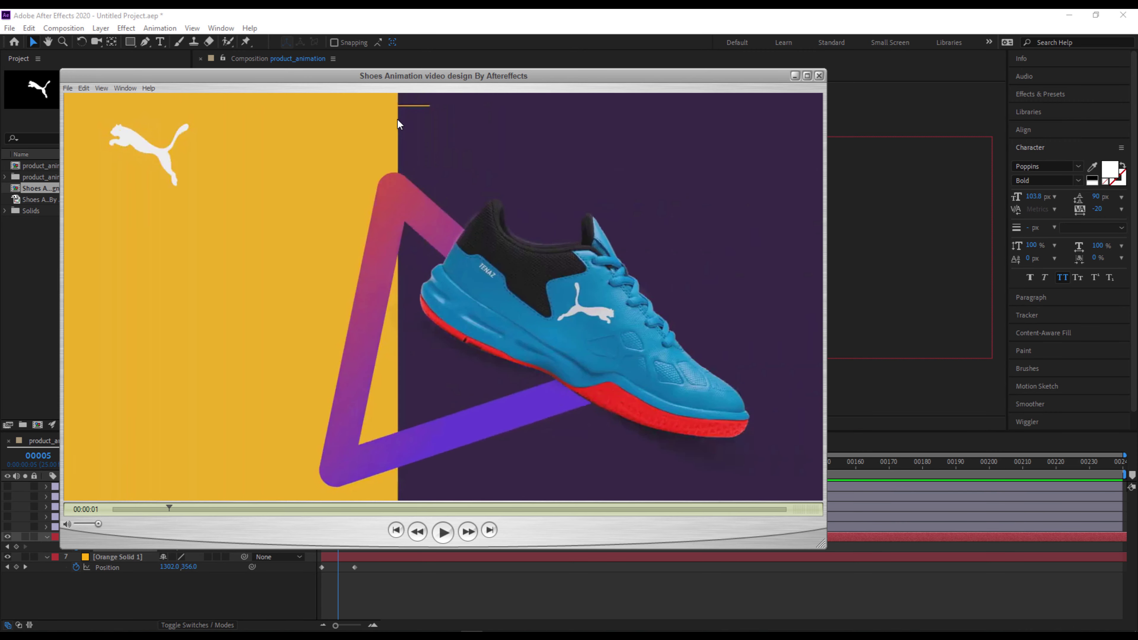
{"action": "key", "text": "Right"}
{"action": "key", "text": "Right"}
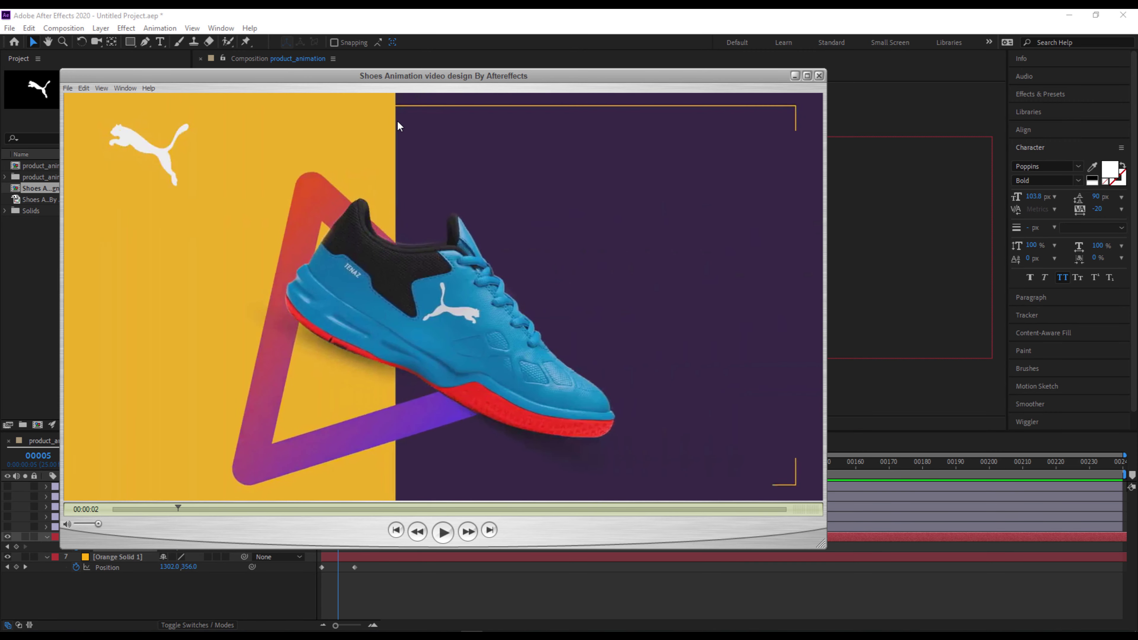
{"action": "key", "text": "alt+Tab"}
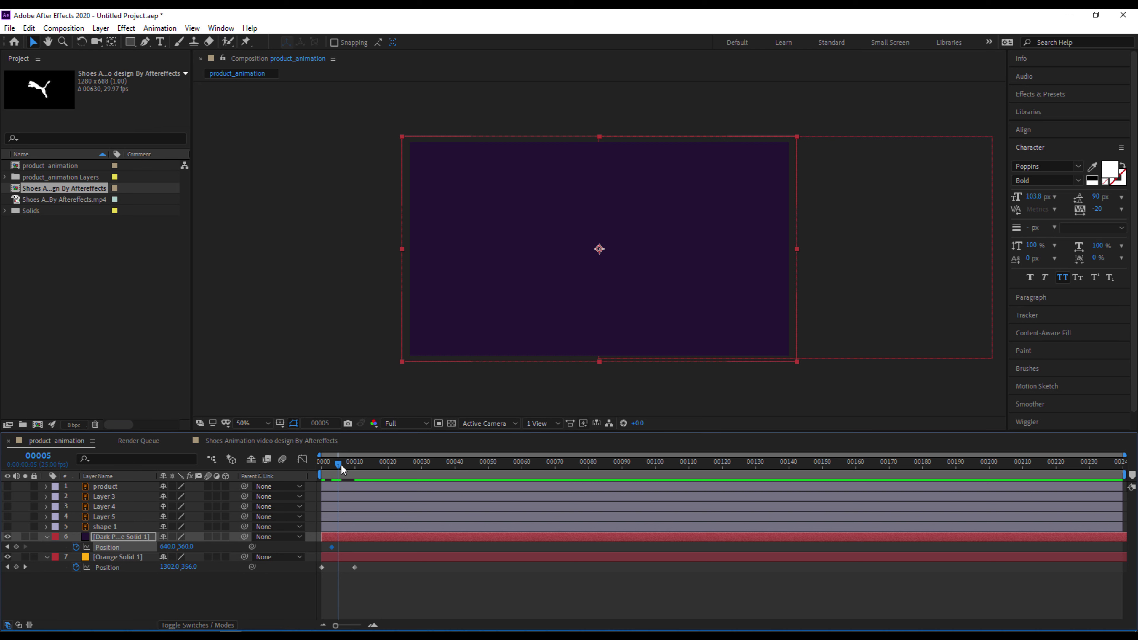
Check the orange solid's slide without the purple layer, then add a second Position keyframe to the dark purple solid at frame 10.
{"action": "mouse_move", "coordinate": [341, 464]}
{"action": "left_mouse_down"}
{"action": "mouse_move", "coordinate": [357, 462]}
{"action": "mouse_move", "coordinate": [328, 464]}
{"action": "left_mouse_up"}
{"action": "left_click", "coordinate": [8, 537]}
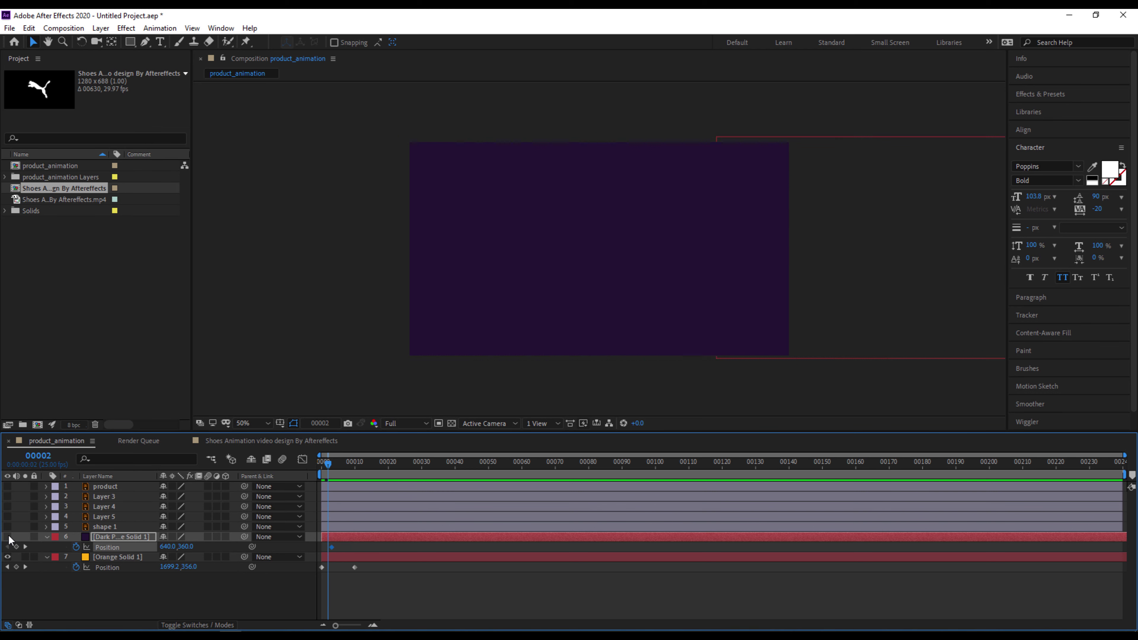
{"action": "left_click_drag", "start_coordinate": [329, 461], "coordinate": [355, 463]}
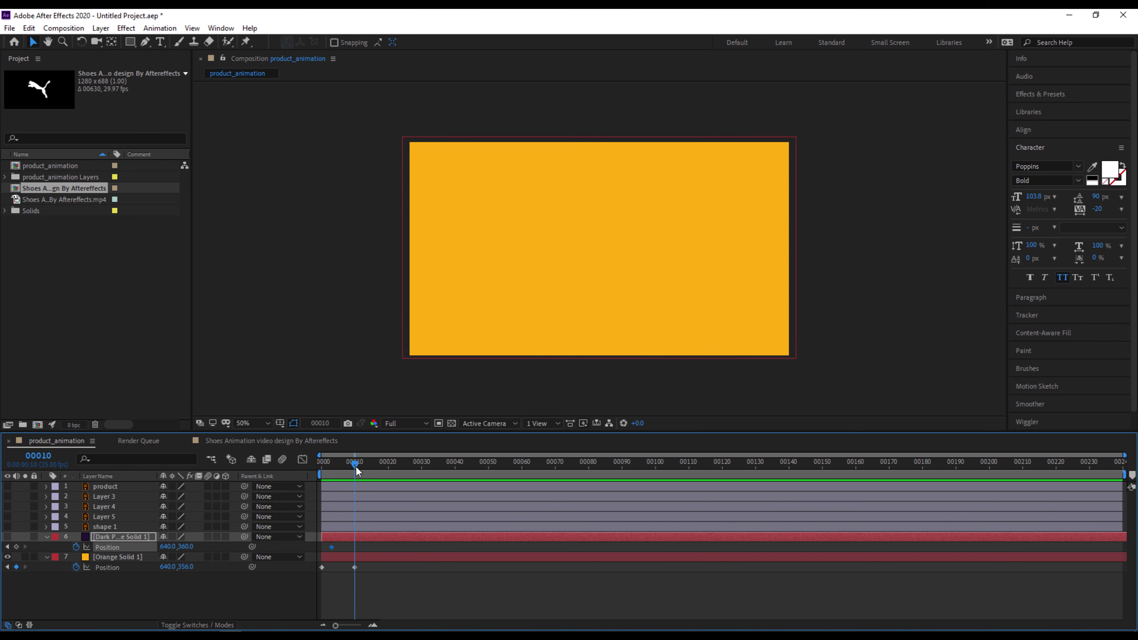
{"action": "left_click", "coordinate": [7, 537]}
{"action": "left_click", "coordinate": [16, 546]}
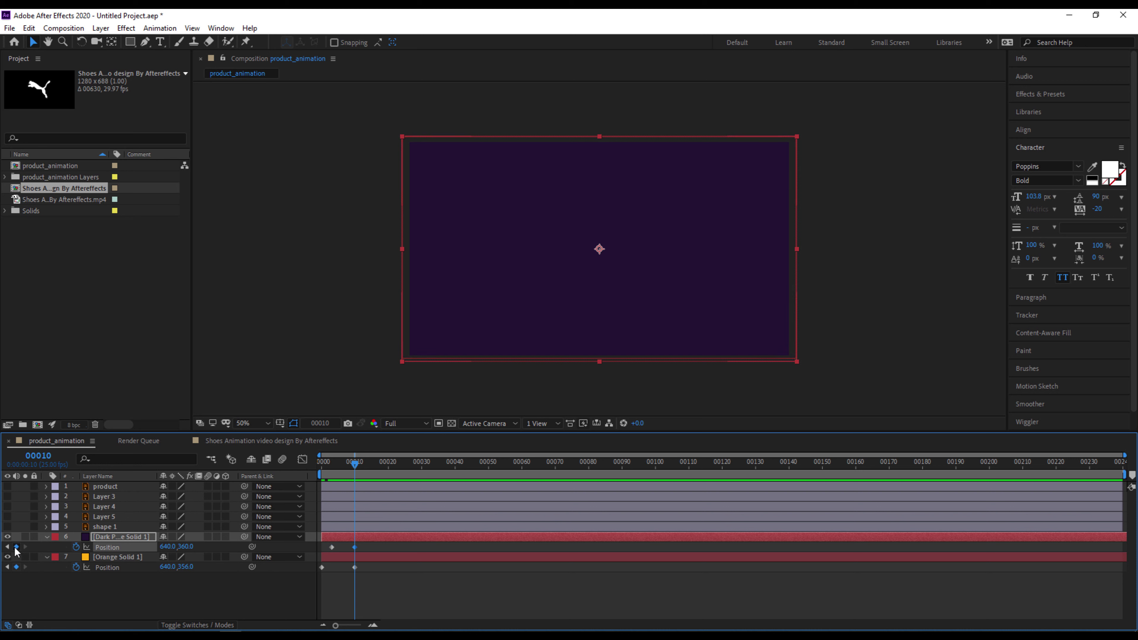
Move the dark purple solid out of frame to 1974, 360 at frame 3 and to 1046, 360 at frame 10.
{"action": "left_click", "coordinate": [6, 547]}
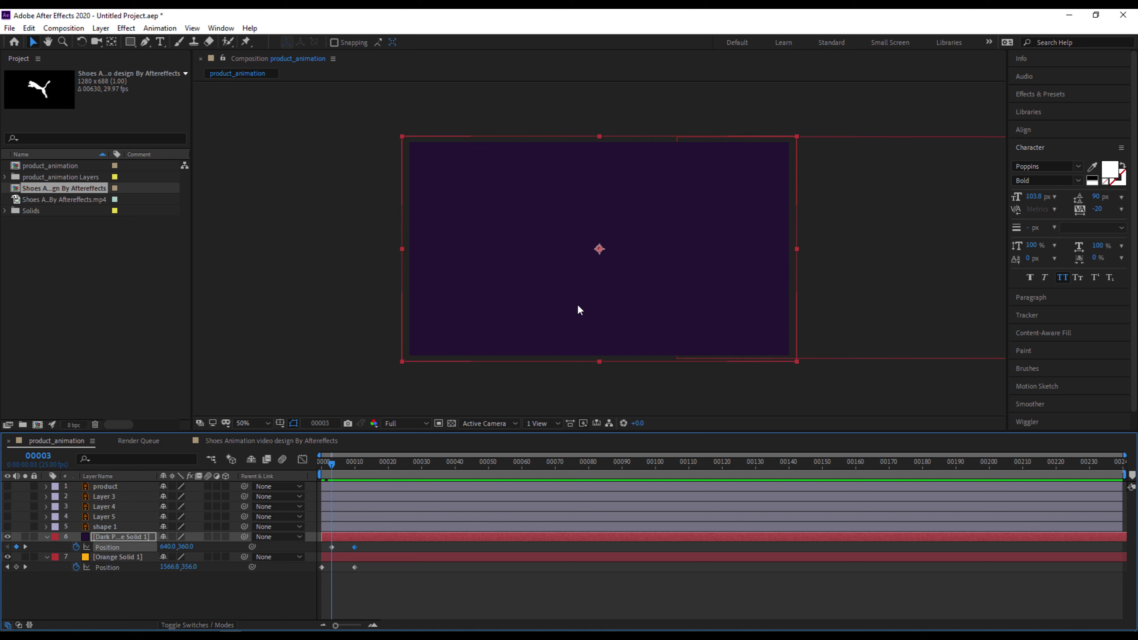
{"action": "left_click_drag", "start_coordinate": [578, 306], "coordinate": [969, 306]}
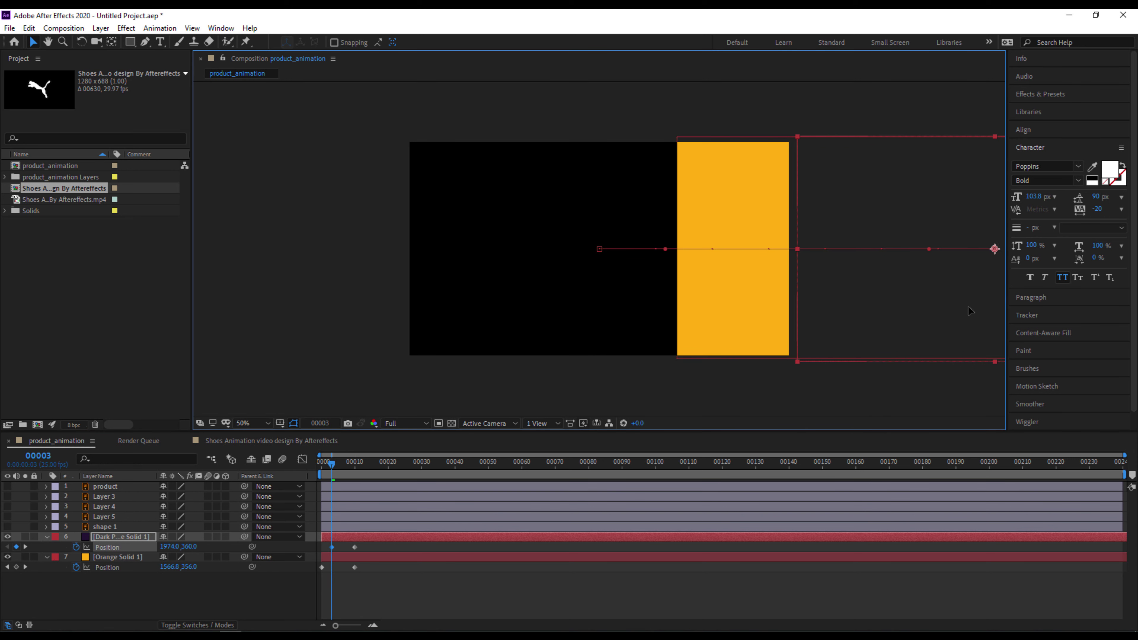
{"action": "left_click_drag", "start_coordinate": [331, 468], "coordinate": [353, 469]}
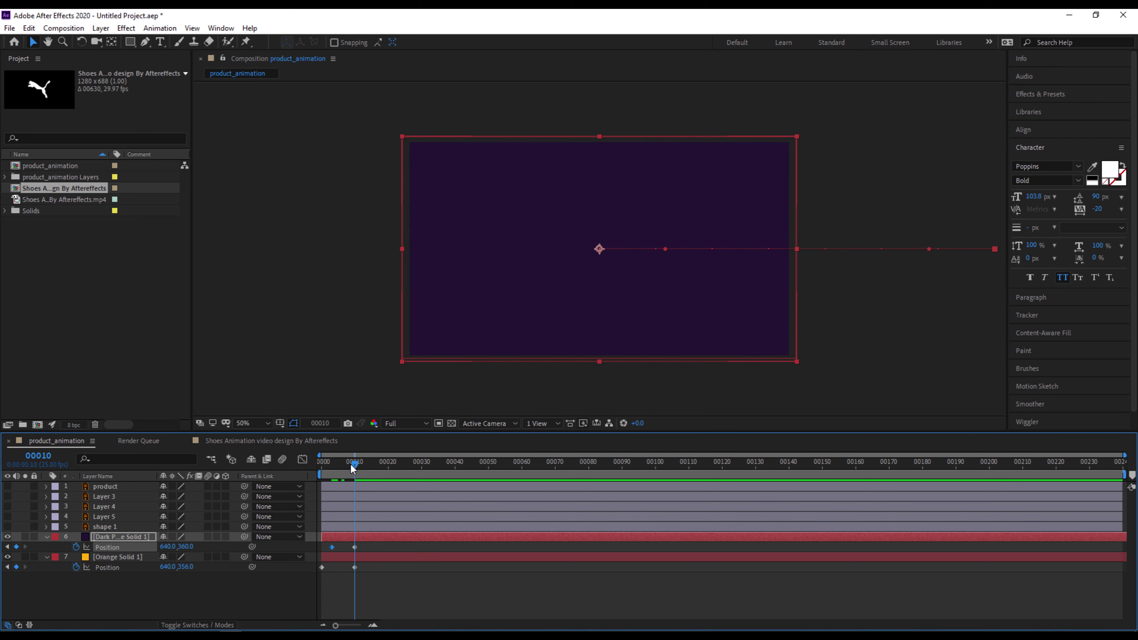
{"action": "left_click_drag", "start_coordinate": [538, 210], "coordinate": [661, 297]}
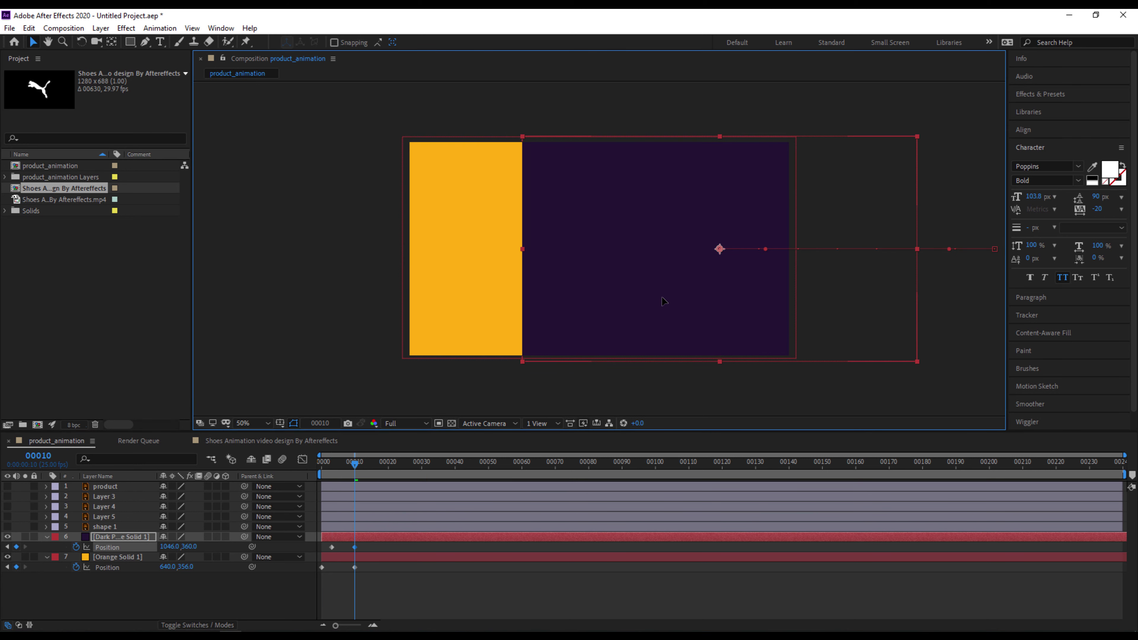
{"action": "left_click_drag", "start_coordinate": [352, 467], "coordinate": [308, 477]}
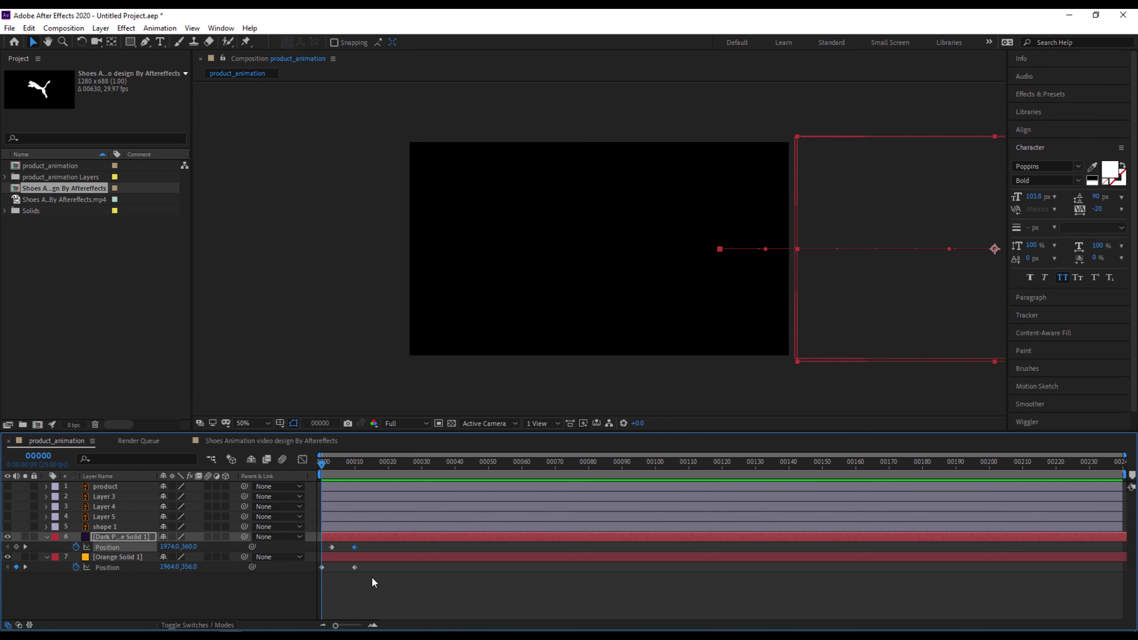
Apply Easy Ease to both of the orange solid's Position keyframes.
{"action": "left_click", "coordinate": [309, 567]}
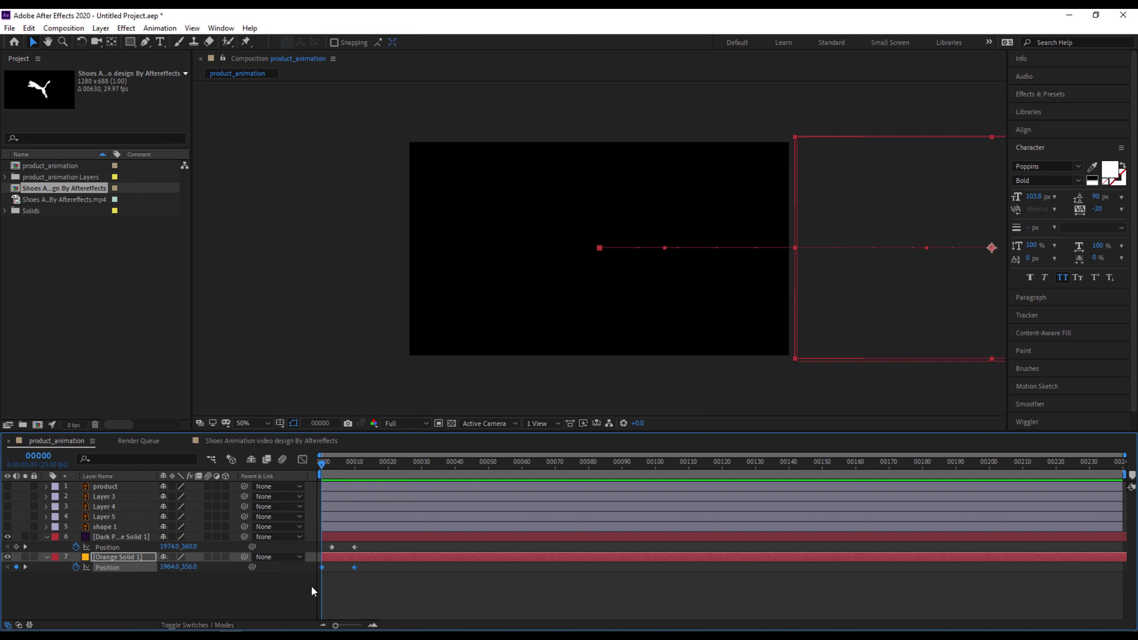
{"action": "right_click", "coordinate": [354, 568]}
{"action": "mouse_move", "coordinate": [403, 561]}
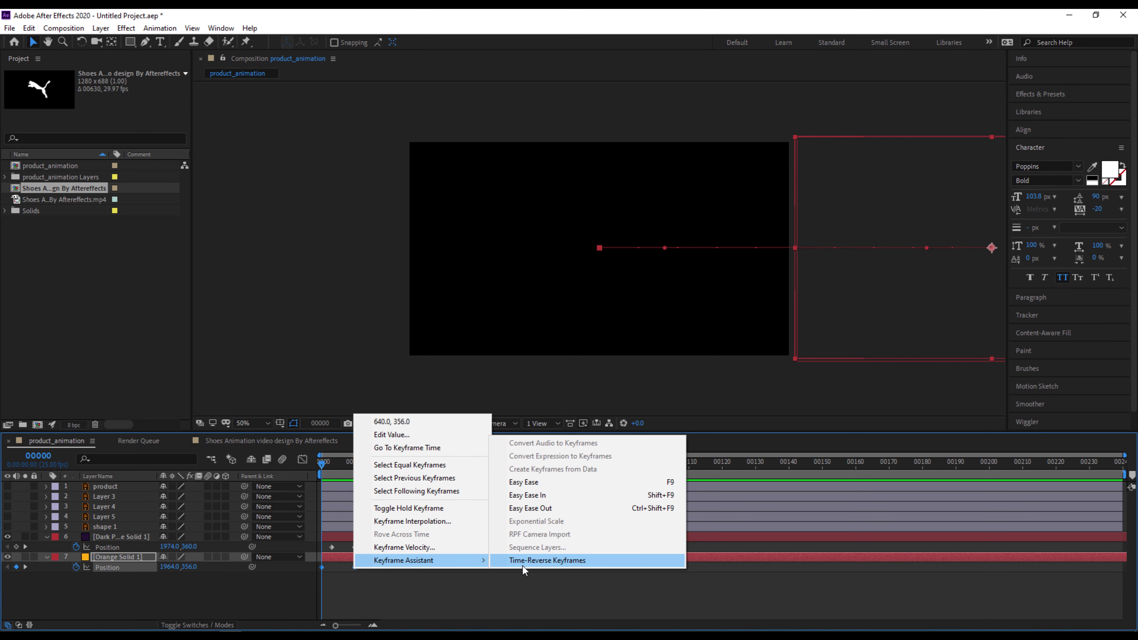
{"action": "left_click", "coordinate": [525, 488]}
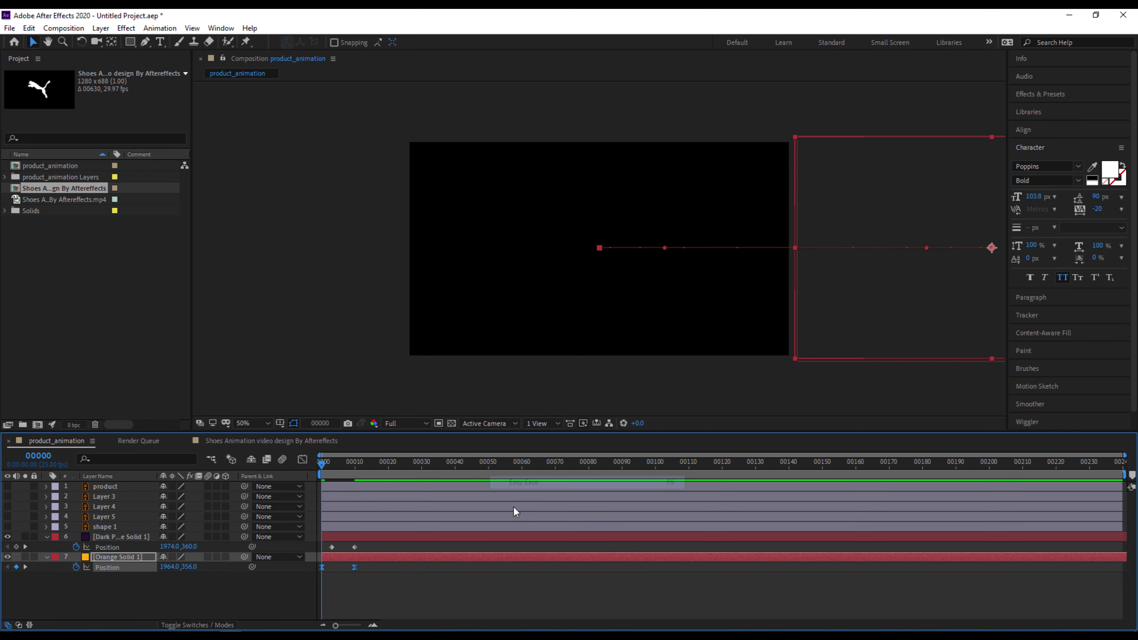
Reshape the orange solid's Position speed curve to peak early around frame 2 and ease out slowly to its last keyframe, and preview it.
{"action": "left_click", "coordinate": [303, 460]}
{"action": "left_click", "coordinate": [692, 613]}
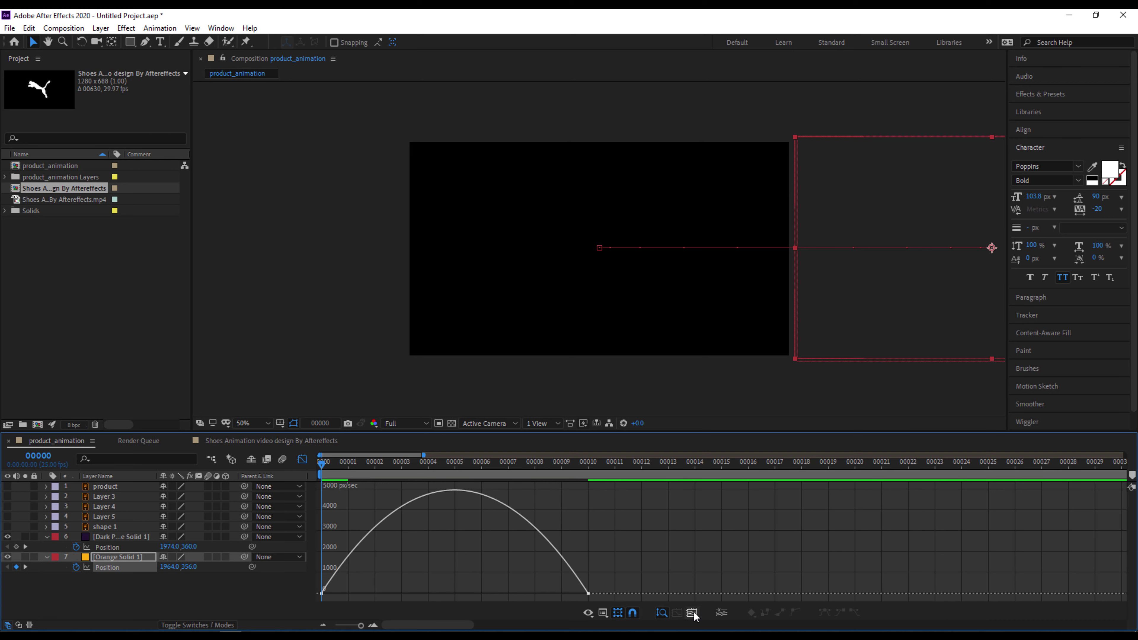
{"action": "left_click_drag", "start_coordinate": [615, 568], "coordinate": [305, 587]}
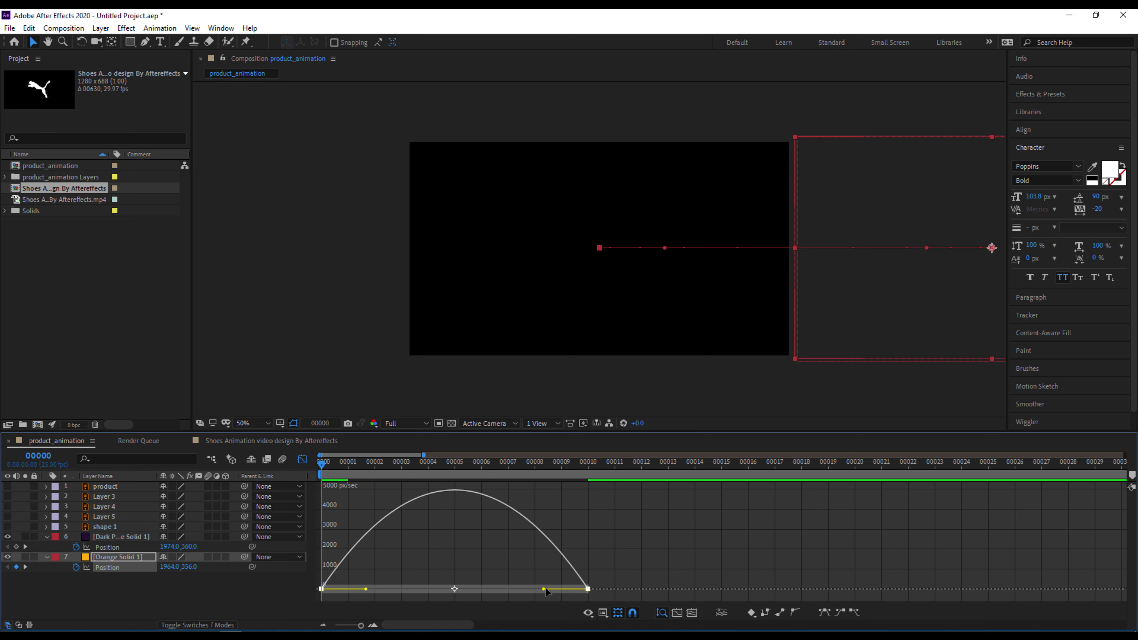
{"action": "left_click_drag", "start_coordinate": [543, 589], "coordinate": [453, 591]}
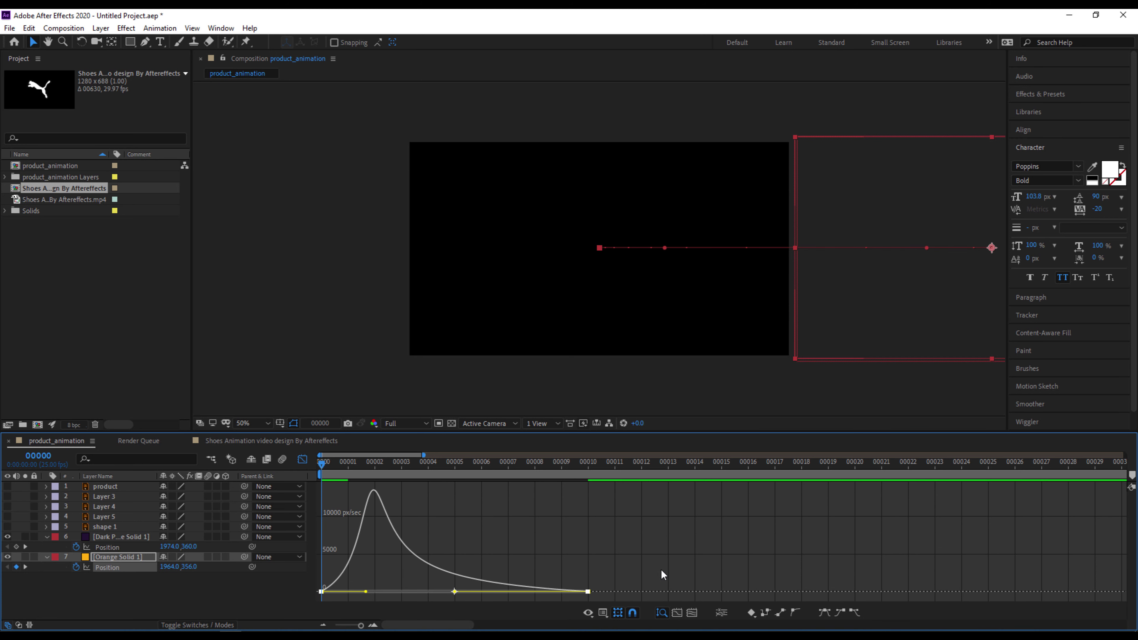
{"action": "key", "text": "space"}
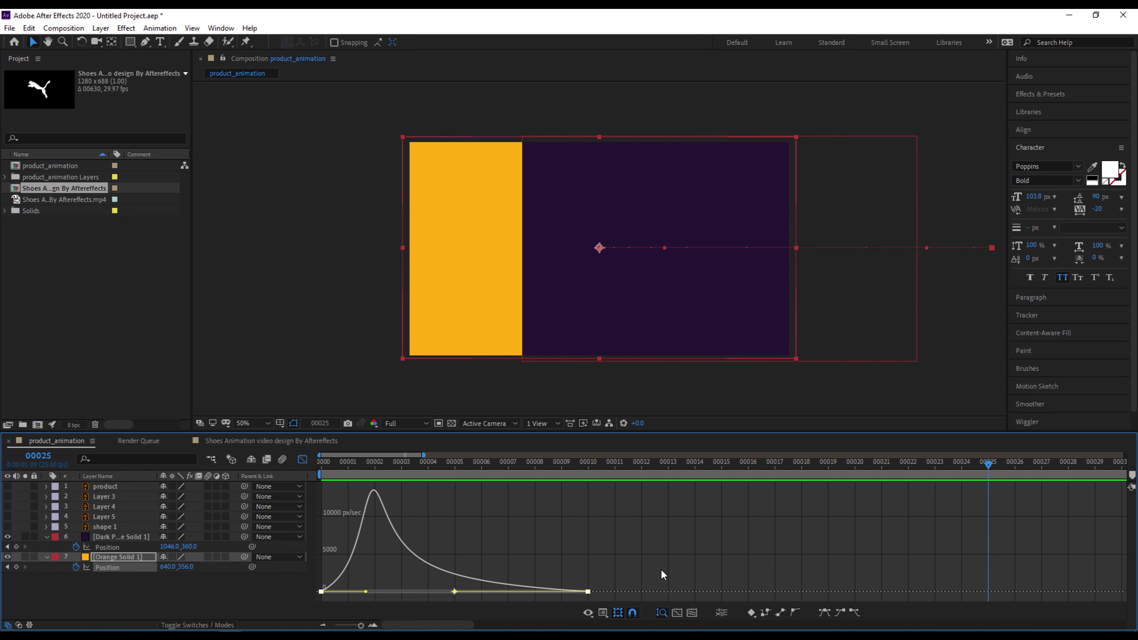
{"action": "left_click", "coordinate": [303, 458]}
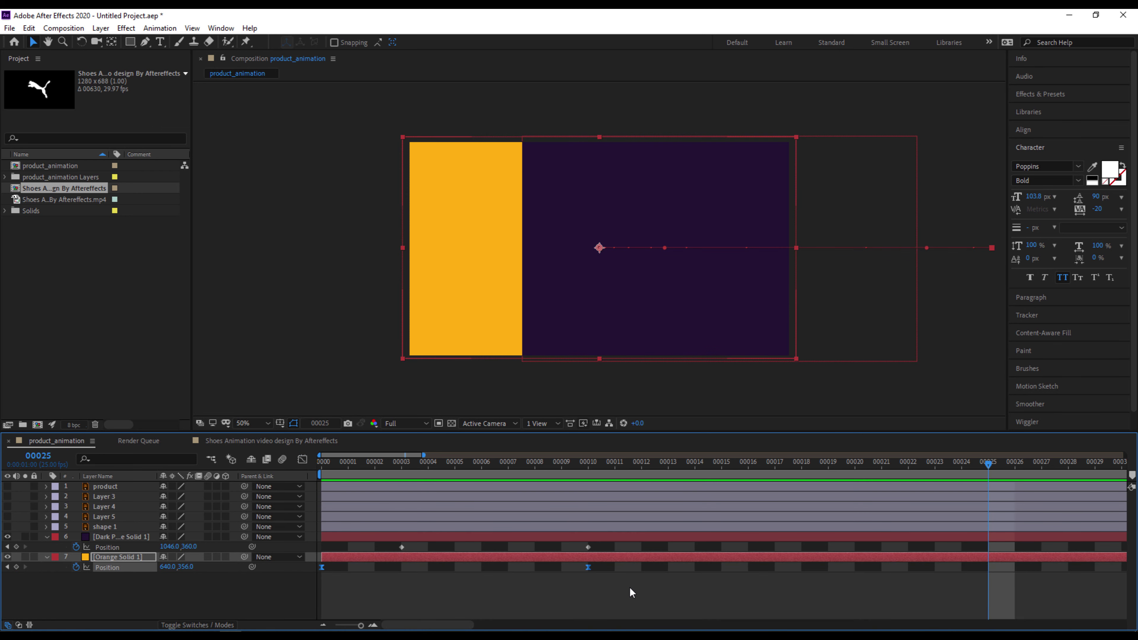
Stretch both solids' Position keyframes proportionally so they end at frame 40, and preview the slower slide.
{"action": "scroll", "coordinate": [646, 599], "scroll_direction": "down", "scroll_amount": 3}
{"action": "left_click", "coordinate": [443, 598]}
{"action": "left_click_drag", "start_coordinate": [428, 590], "coordinate": [307, 533]}
{"action": "left_click_drag", "start_coordinate": [416, 589], "coordinate": [300, 537]}
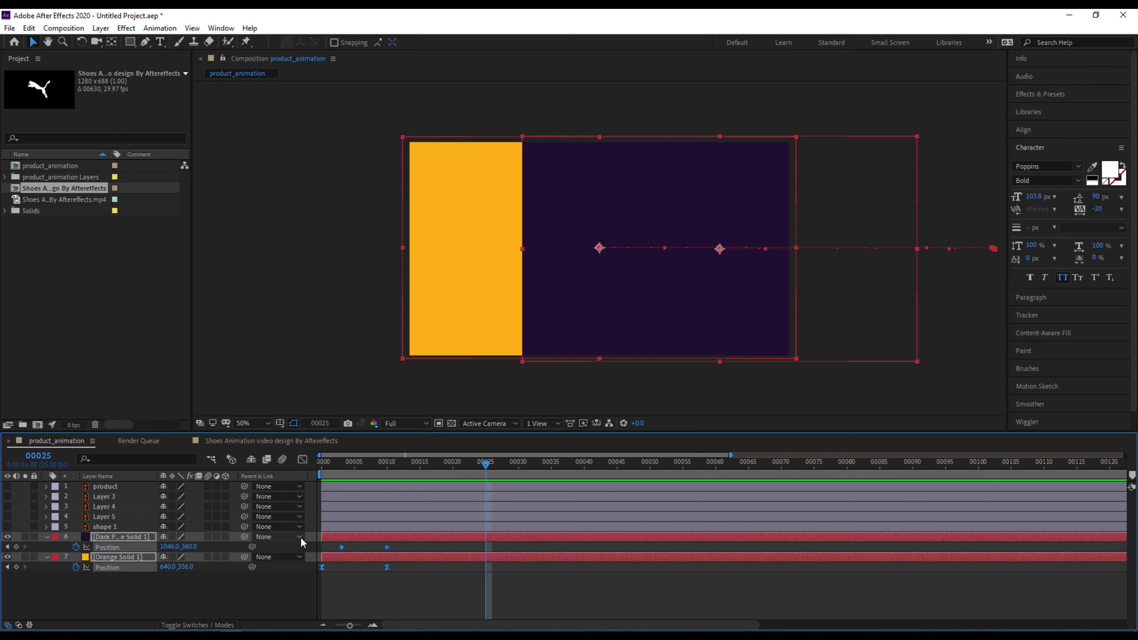
{"action": "left_click", "coordinate": [444, 592]}
{"action": "left_click_drag", "start_coordinate": [443, 592], "coordinate": [307, 540]}
{"action": "left_click_drag", "start_coordinate": [388, 572], "coordinate": [588, 565]}
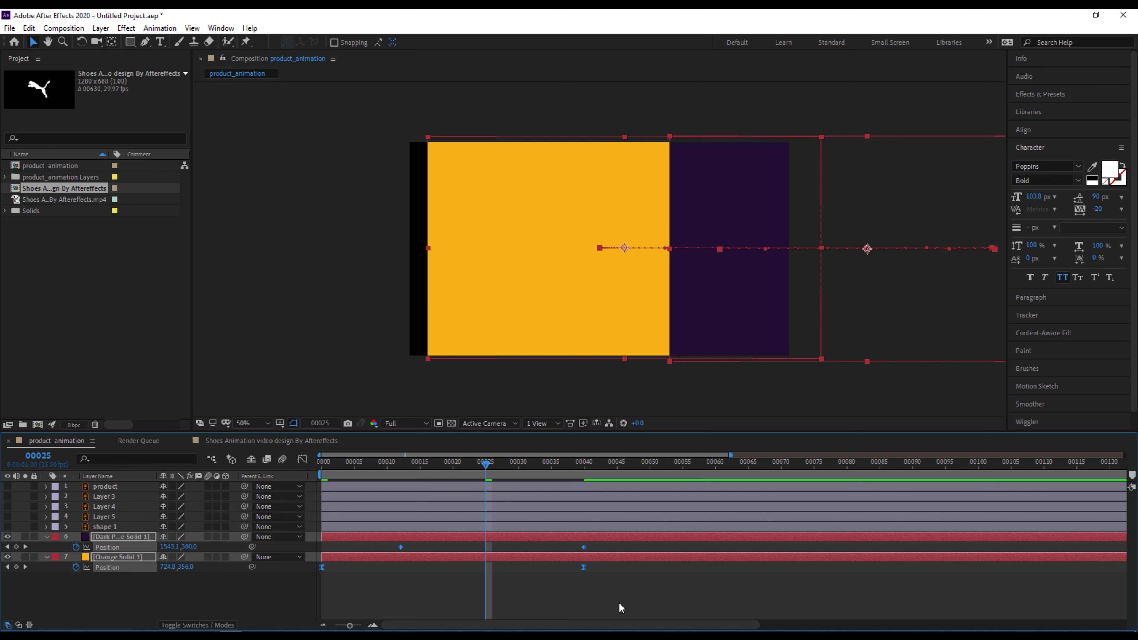
{"action": "left_click", "coordinate": [620, 593]}
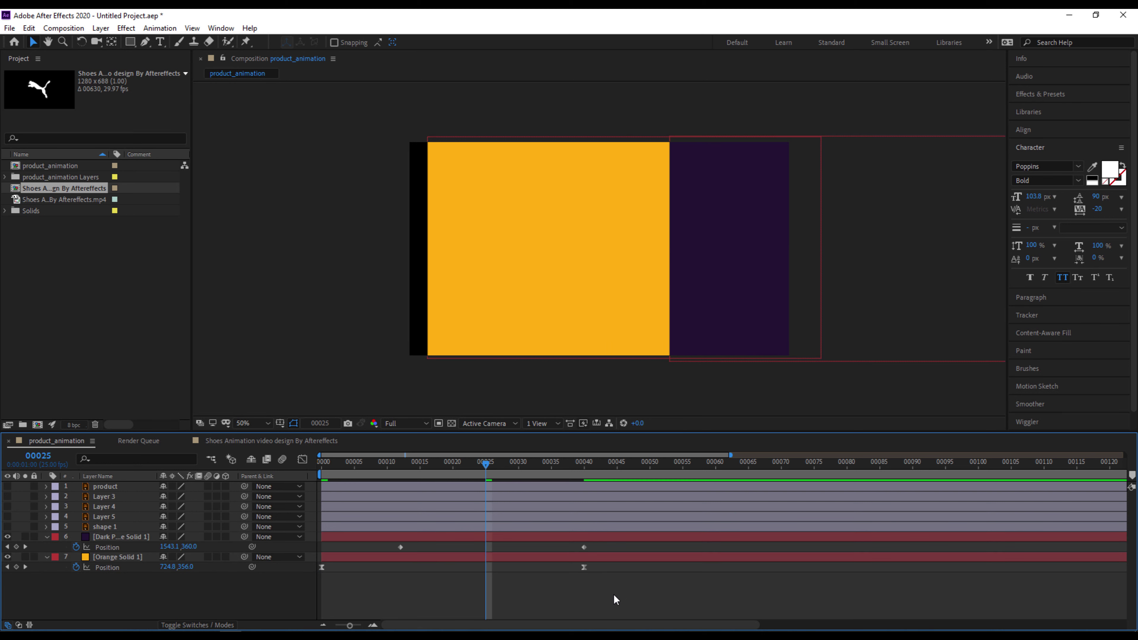
{"action": "key", "text": "space"}
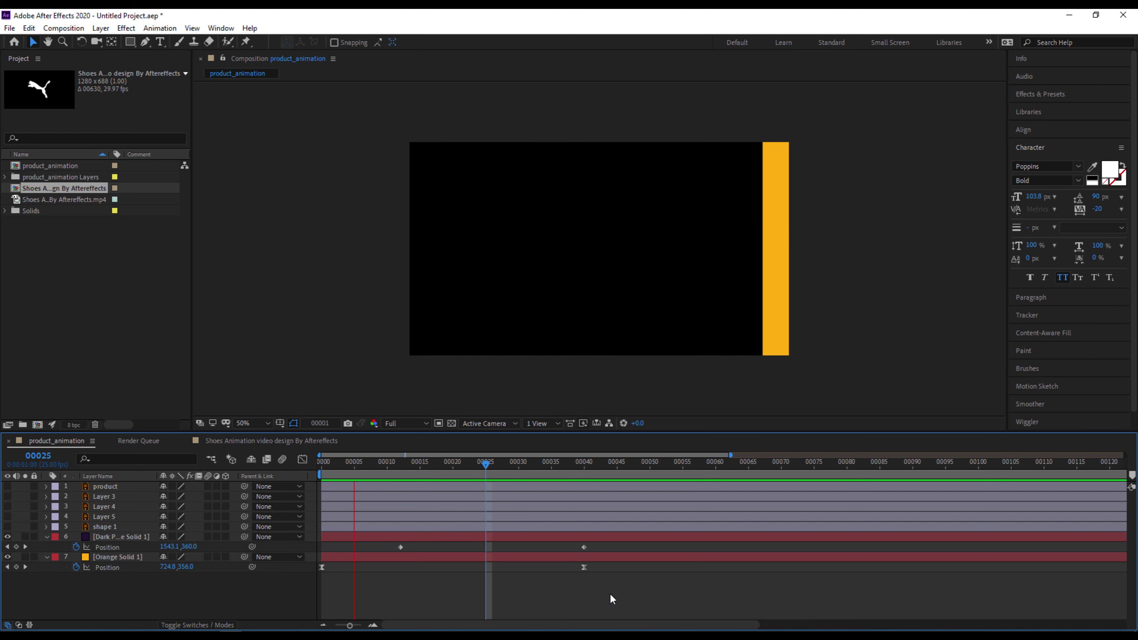
{"action": "key", "text": "space"}
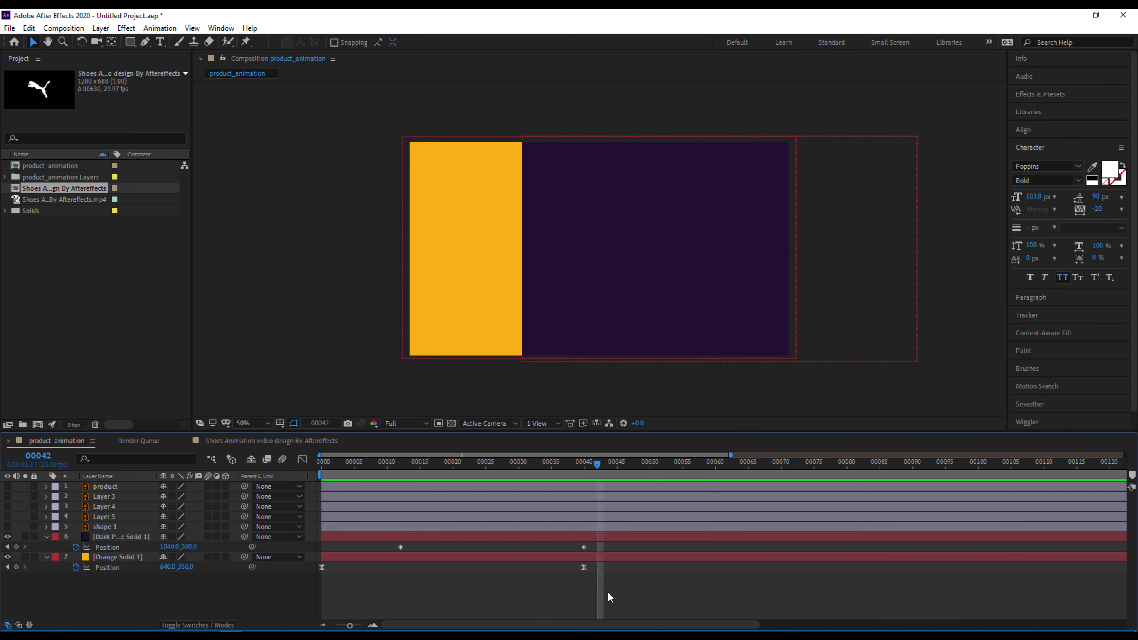
Apply Easy Ease to both of the dark purple solid's Position keyframes.
{"action": "left_click_drag", "start_coordinate": [605, 543], "coordinate": [392, 547]}
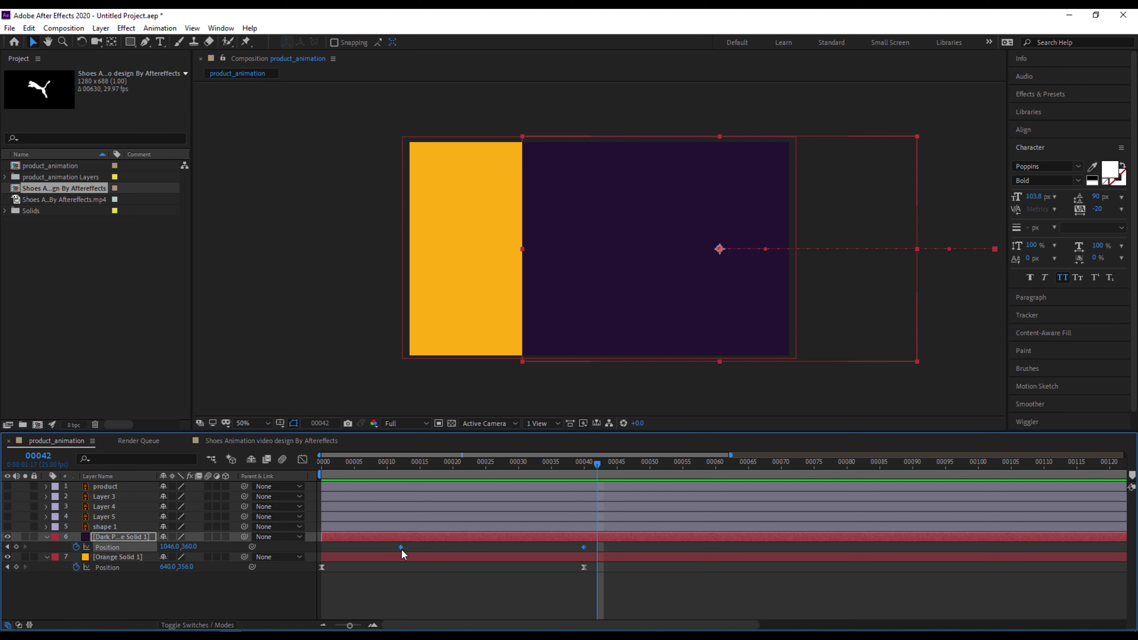
{"action": "right_click", "coordinate": [399, 547]}
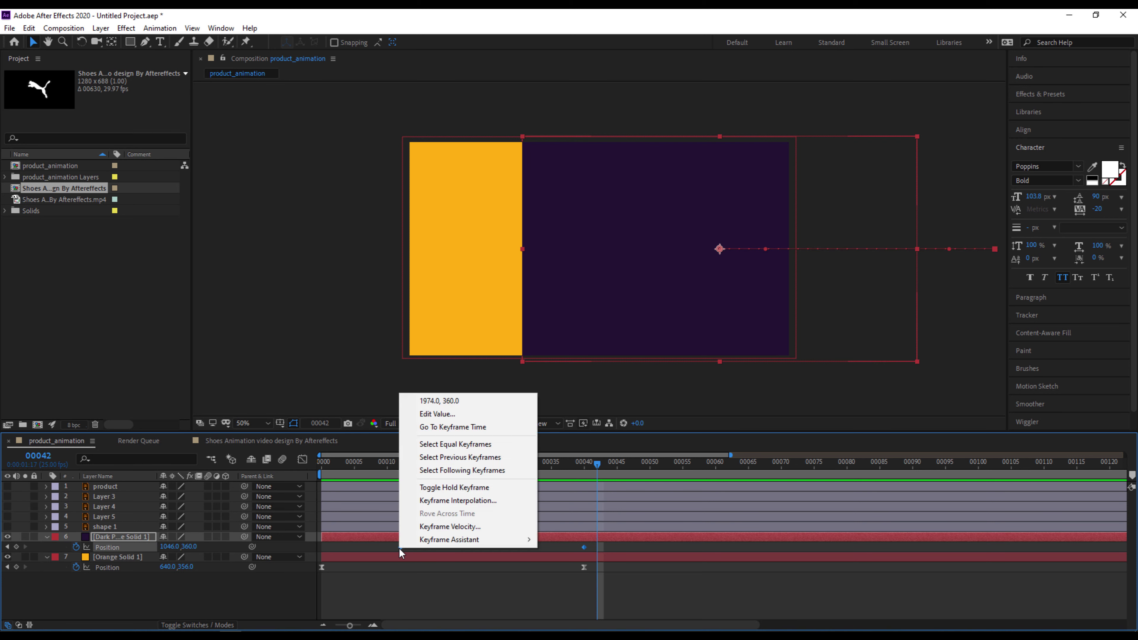
{"action": "left_click", "coordinate": [569, 461]}
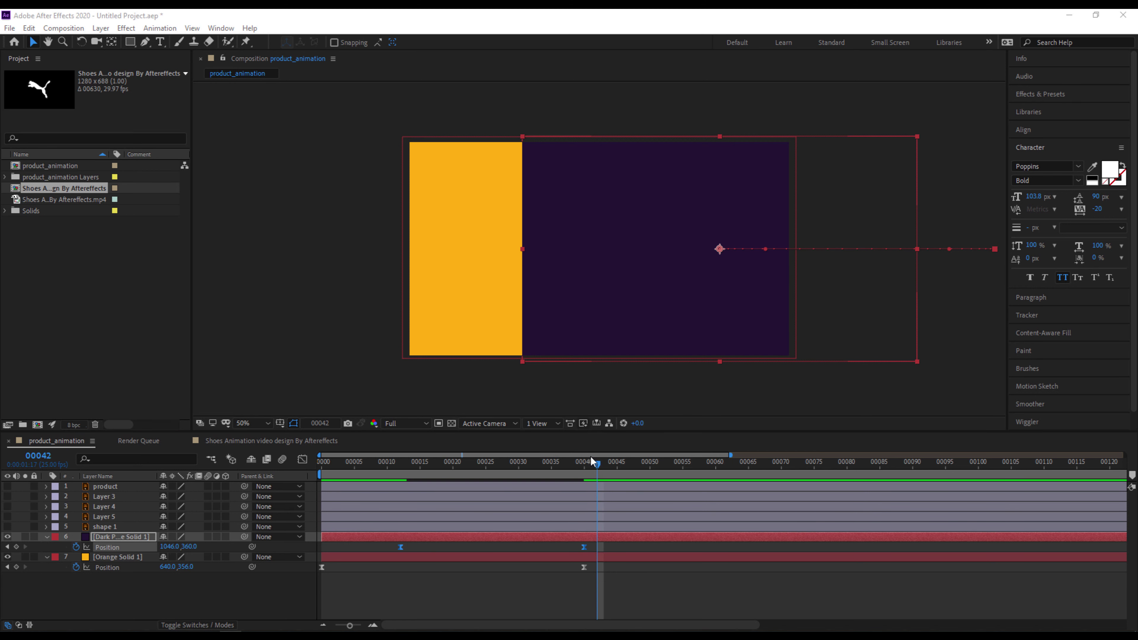
Skew the dark purple solid's Position speed curve towards an earlier peak with a longer ease-out, and preview the motion.
{"action": "left_click", "coordinate": [302, 460]}
{"action": "left_click_drag", "start_coordinate": [669, 579], "coordinate": [392, 603]}
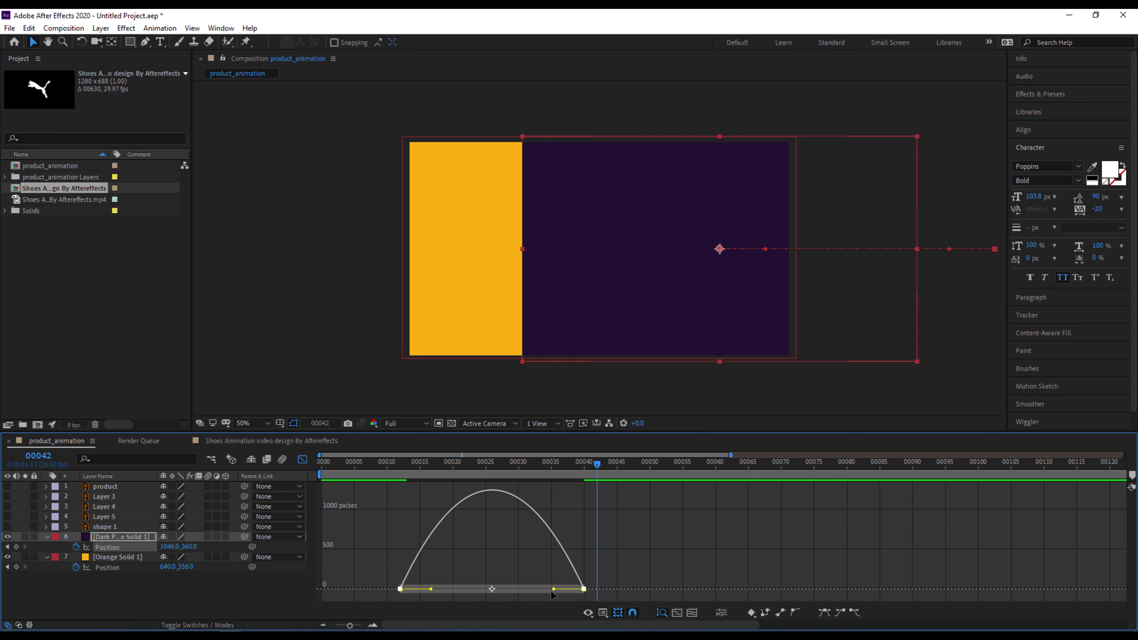
{"action": "left_click_drag", "start_coordinate": [554, 588], "coordinate": [522, 589]}
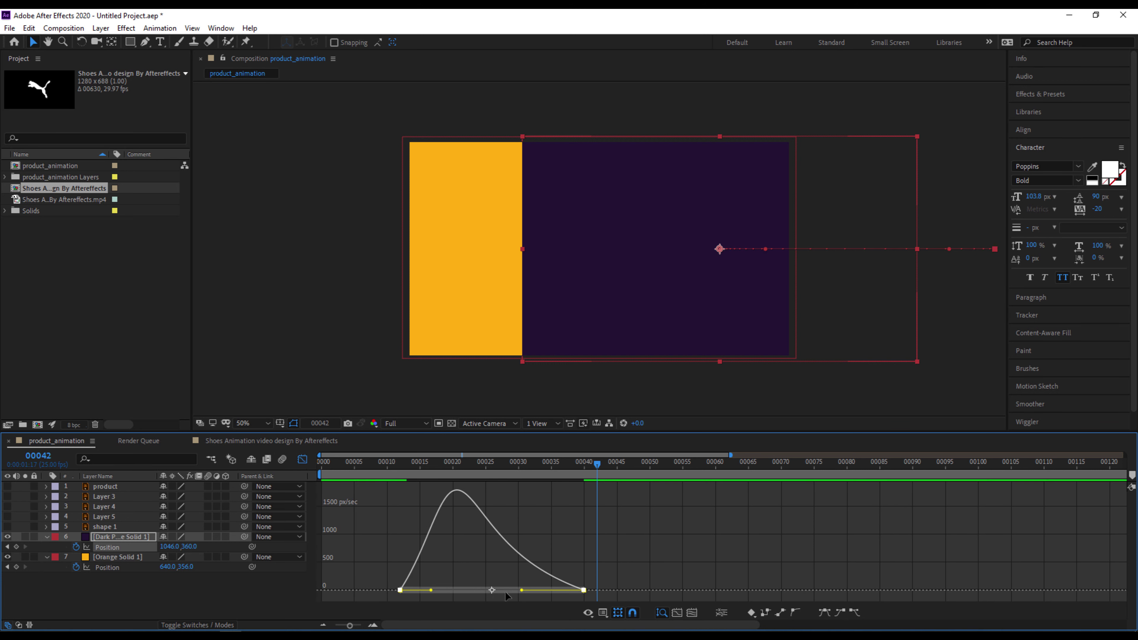
{"action": "left_click", "coordinate": [302, 460]}
{"action": "key", "text": "space"}
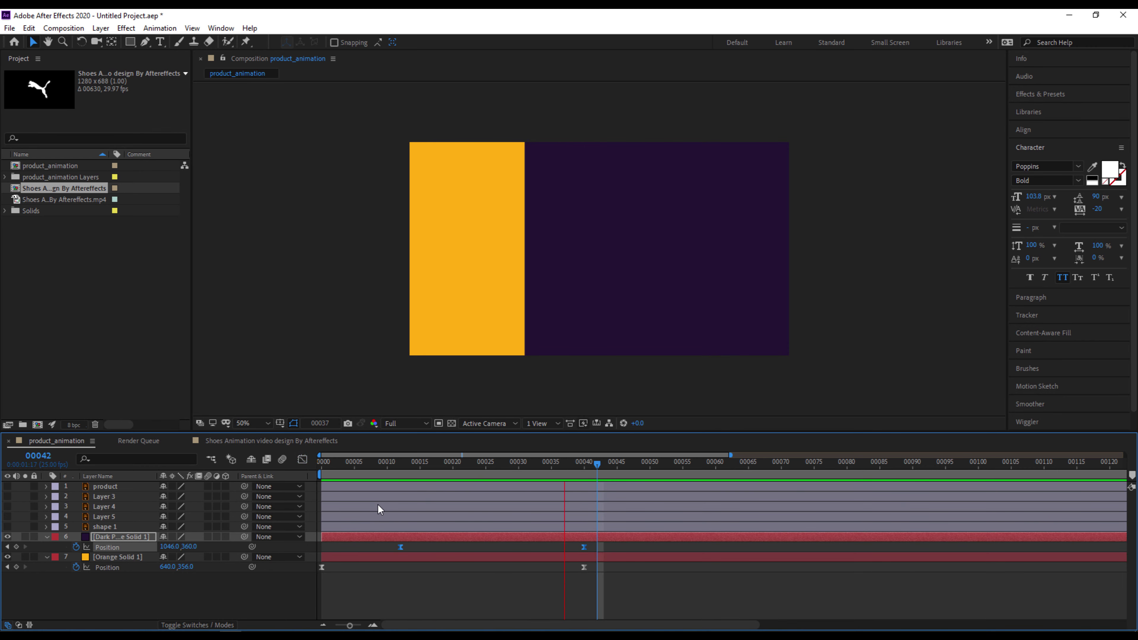
{"action": "key", "text": "space"}
Shift both of the dark purple solid's Position keyframes earlier, to frames 2 and 30, and preview the slide.
{"action": "mouse_move", "coordinate": [349, 463]}
{"action": "left_mouse_down"}
{"action": "mouse_move", "coordinate": [406, 464]}
{"action": "mouse_move", "coordinate": [360, 466]}
{"action": "left_mouse_up"}
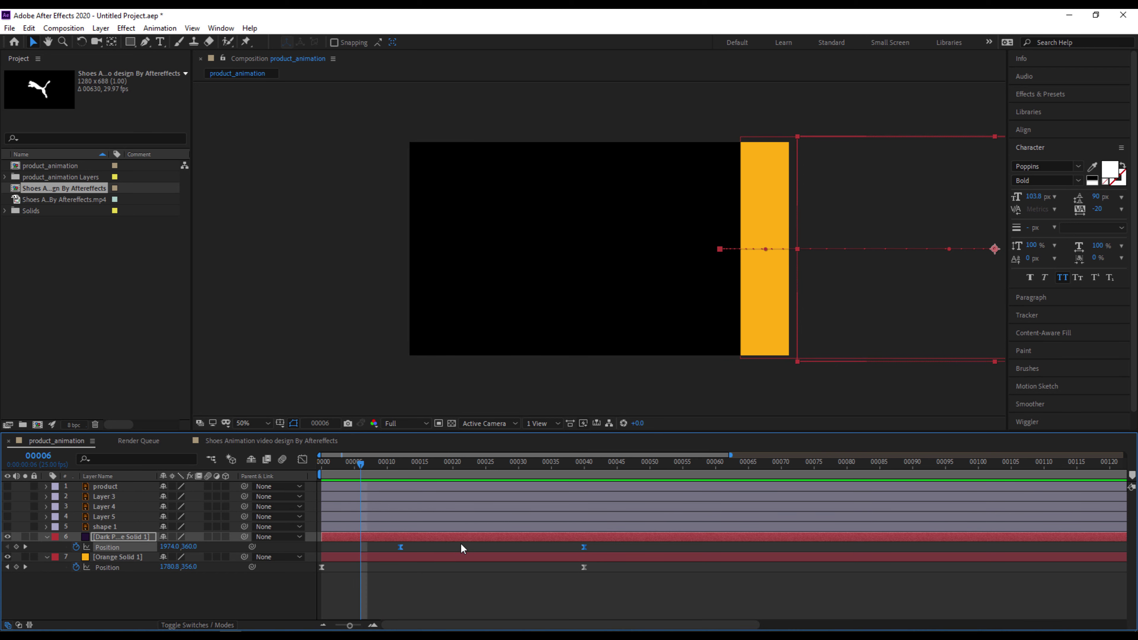
{"action": "left_click_drag", "start_coordinate": [460, 540], "coordinate": [393, 547]}
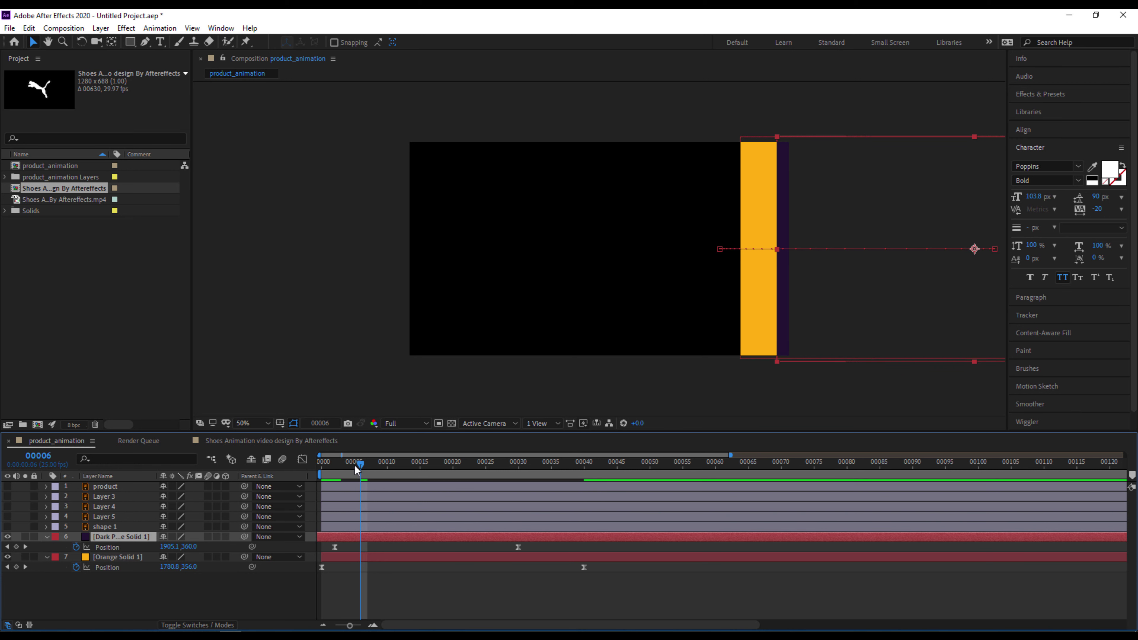
{"action": "left_click_drag", "start_coordinate": [358, 468], "coordinate": [532, 505]}
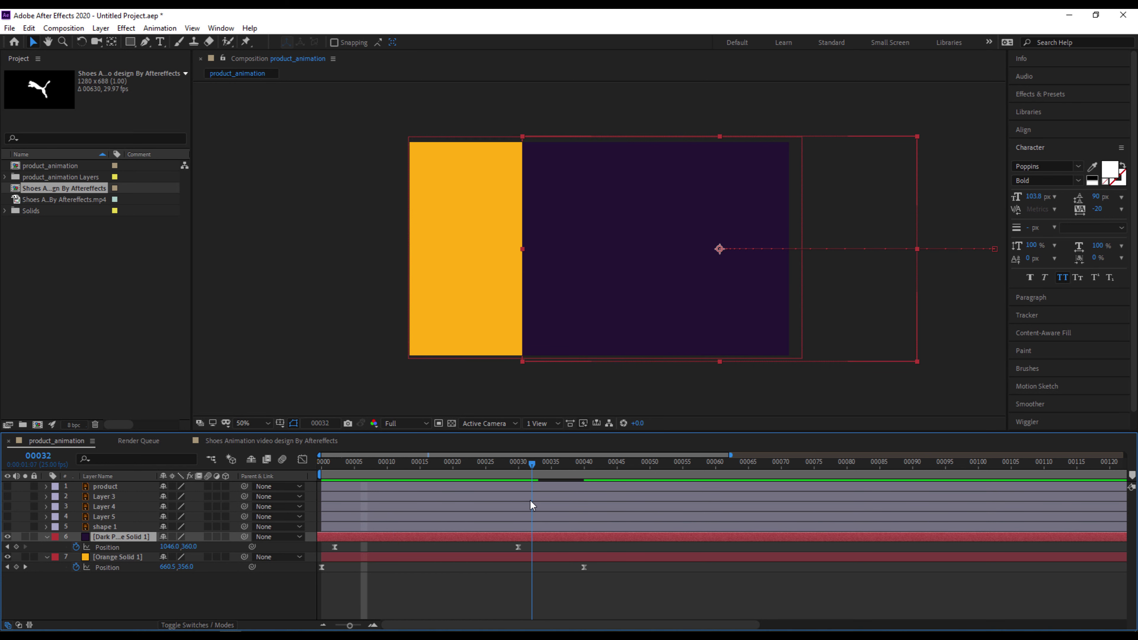
{"action": "left_click", "coordinate": [554, 596]}
{"action": "key", "text": "space"}
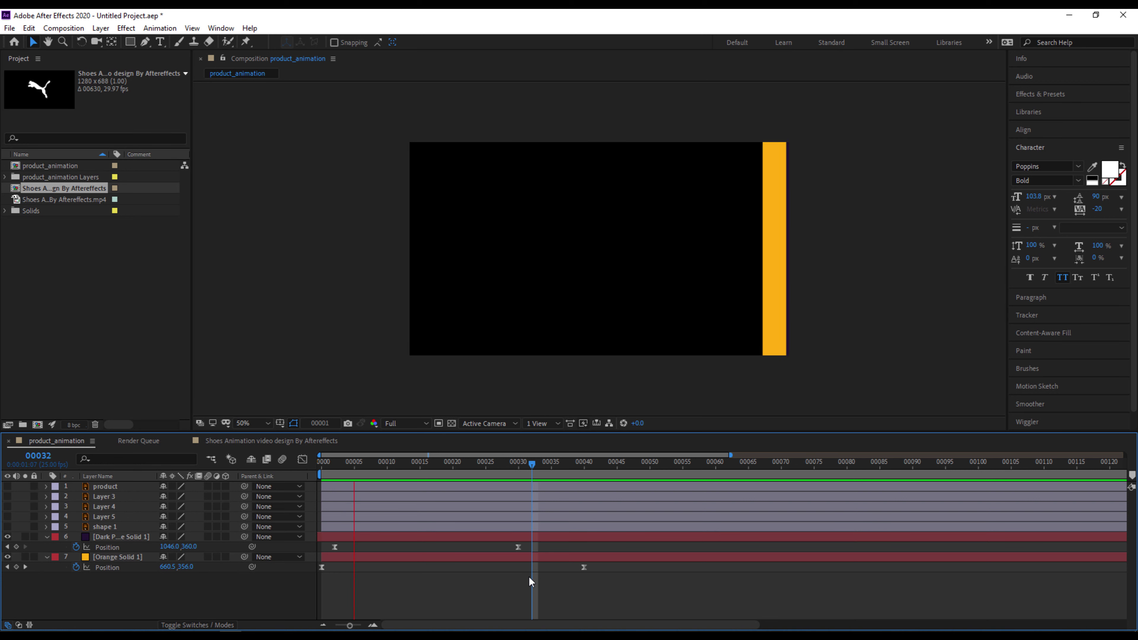
{"action": "key", "text": "space"}
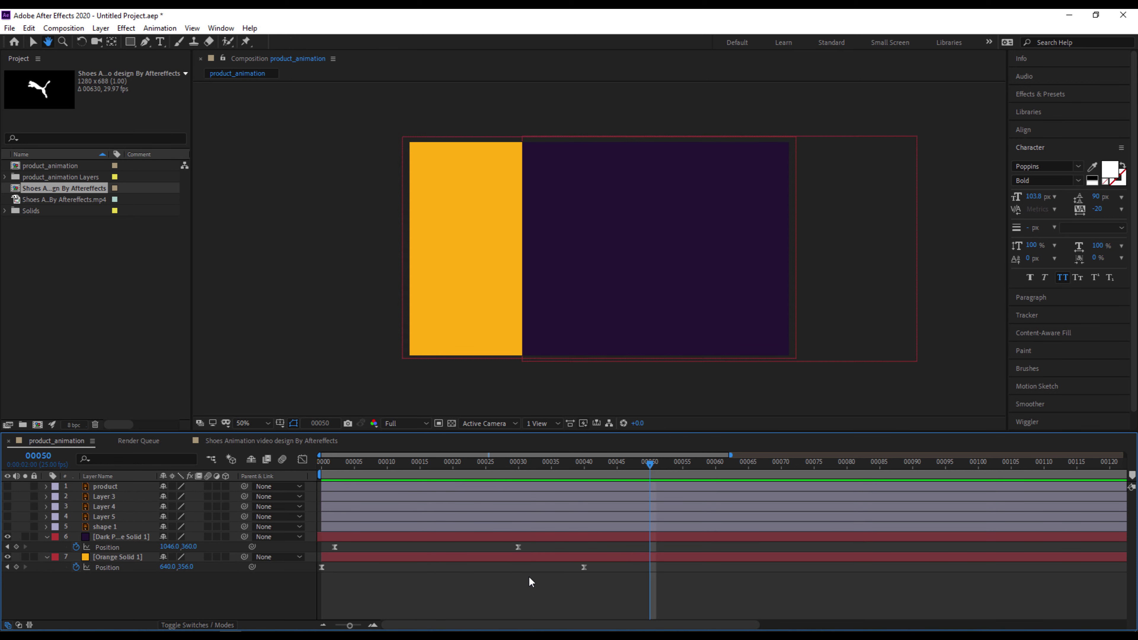
Move the dark purple solid's last Position keyframe to frame 40 and preview the animation.
{"action": "left_click_drag", "start_coordinate": [519, 548], "coordinate": [582, 556]}
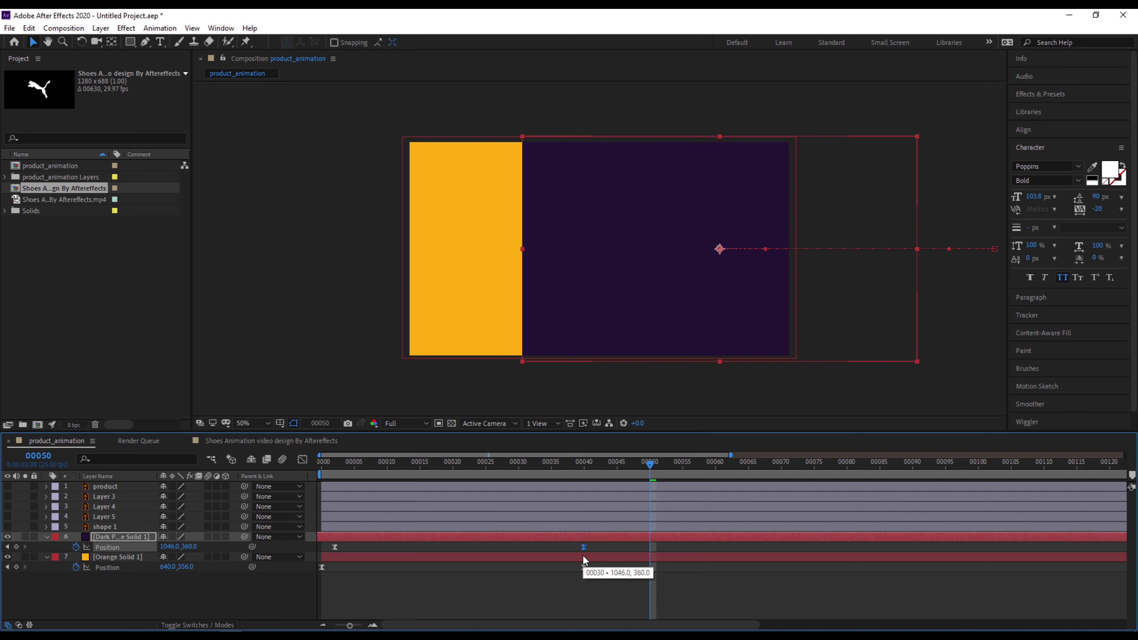
{"action": "left_click", "coordinate": [569, 595]}
{"action": "key", "text": "space"}
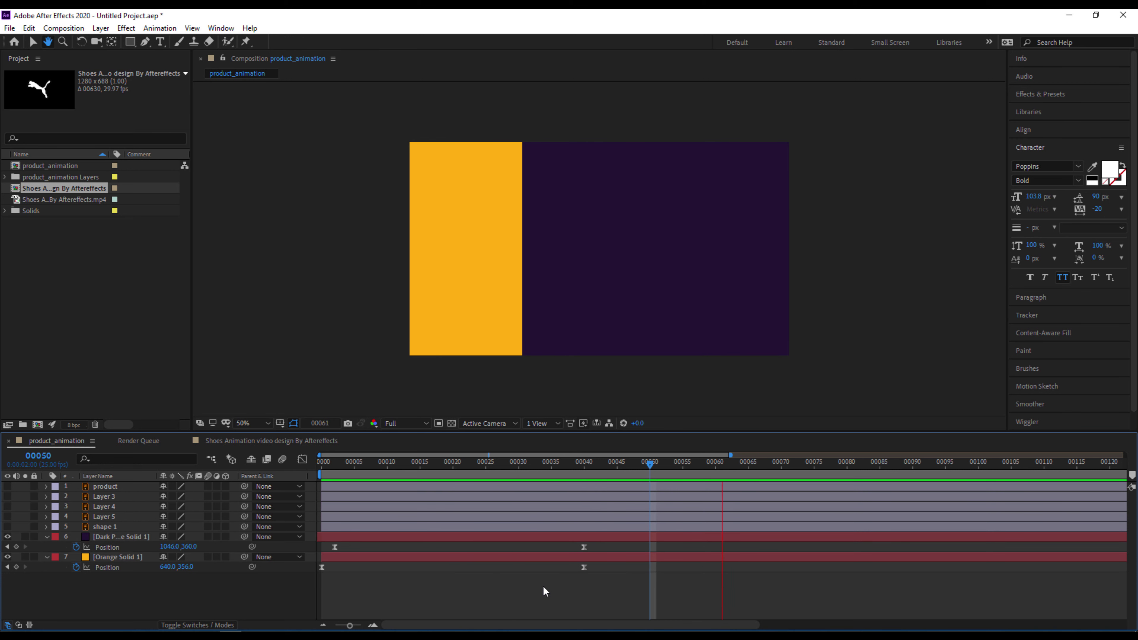
Move the dark purple solid to 1124, 360 at frame 40 to widen the orange strip, and preview the slide.
{"action": "left_click", "coordinate": [584, 465]}
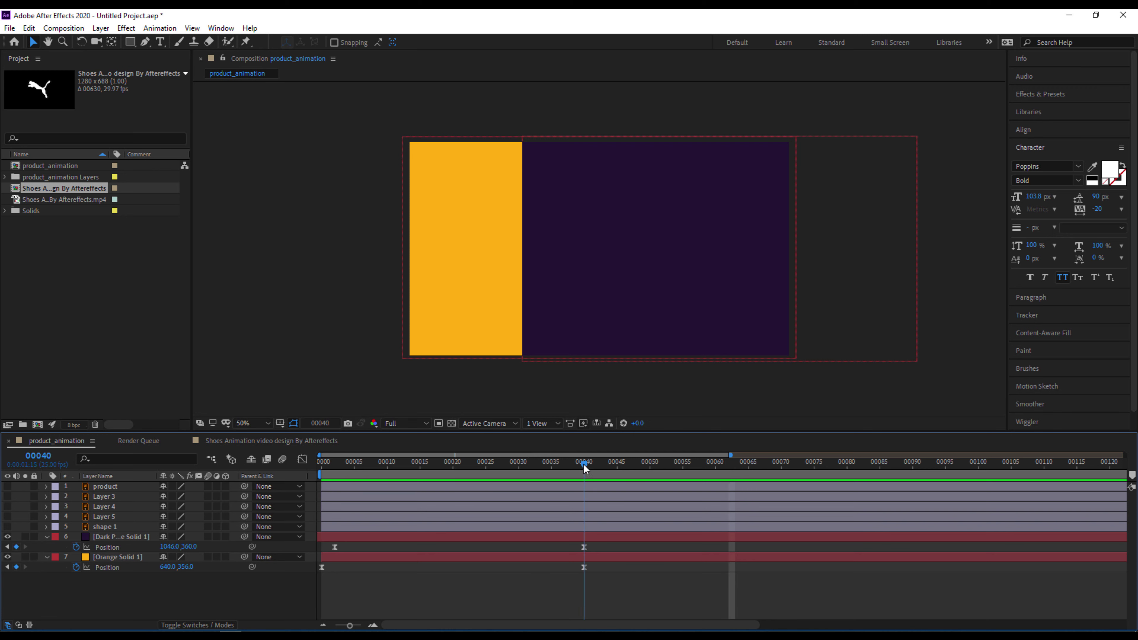
{"action": "left_click_drag", "start_coordinate": [578, 310], "coordinate": [602, 306]}
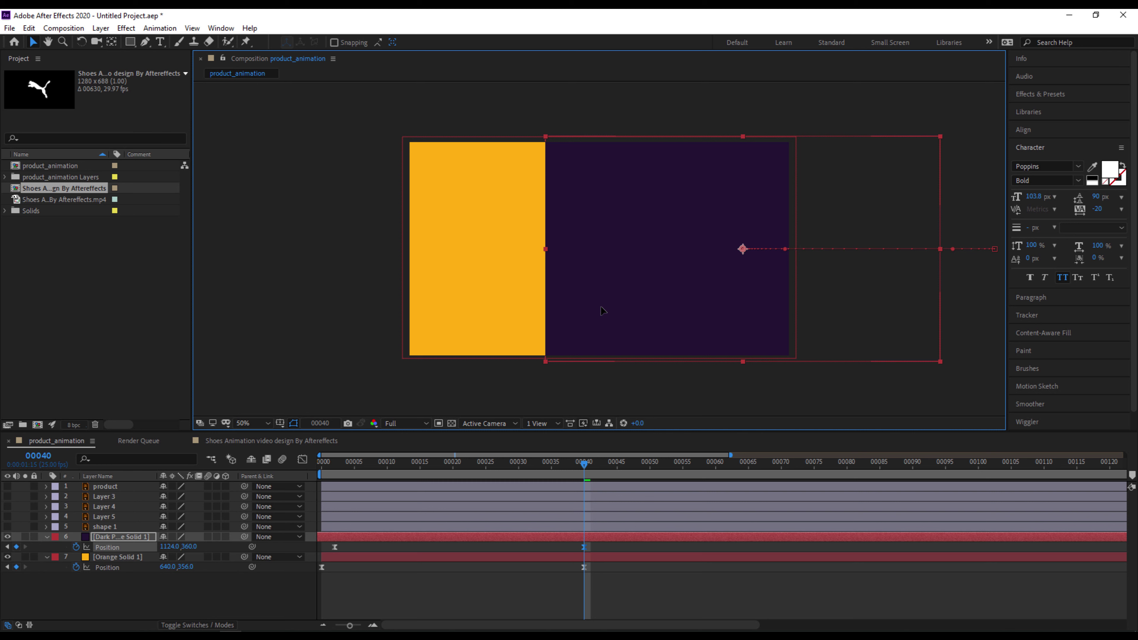
{"action": "left_click", "coordinate": [675, 580]}
{"action": "key", "text": "space"}
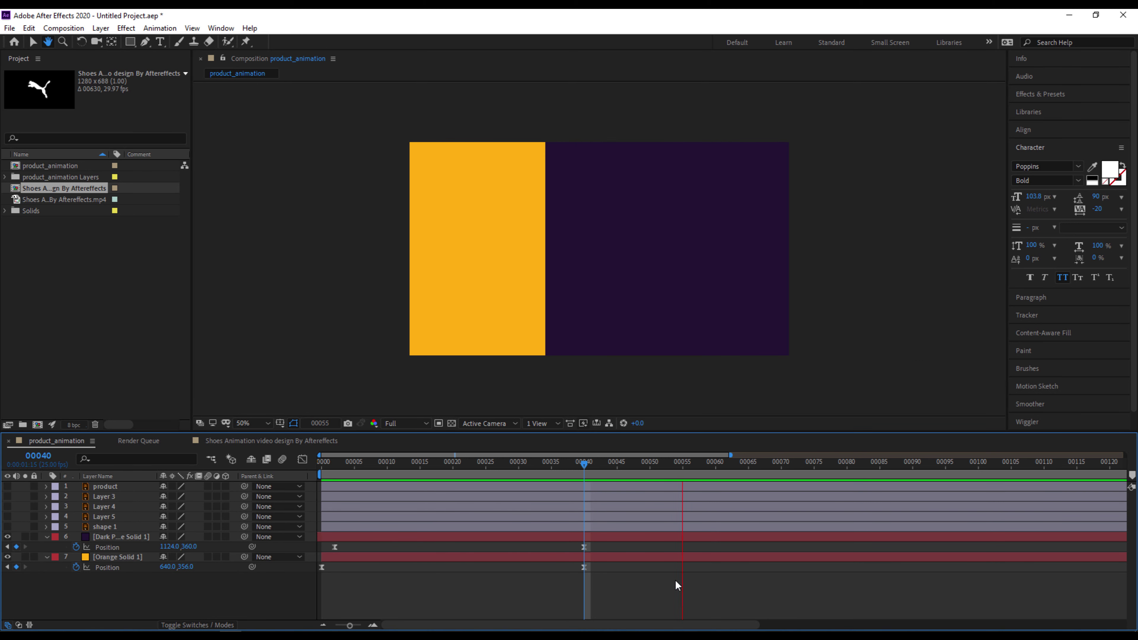
{"action": "key", "text": "space"}
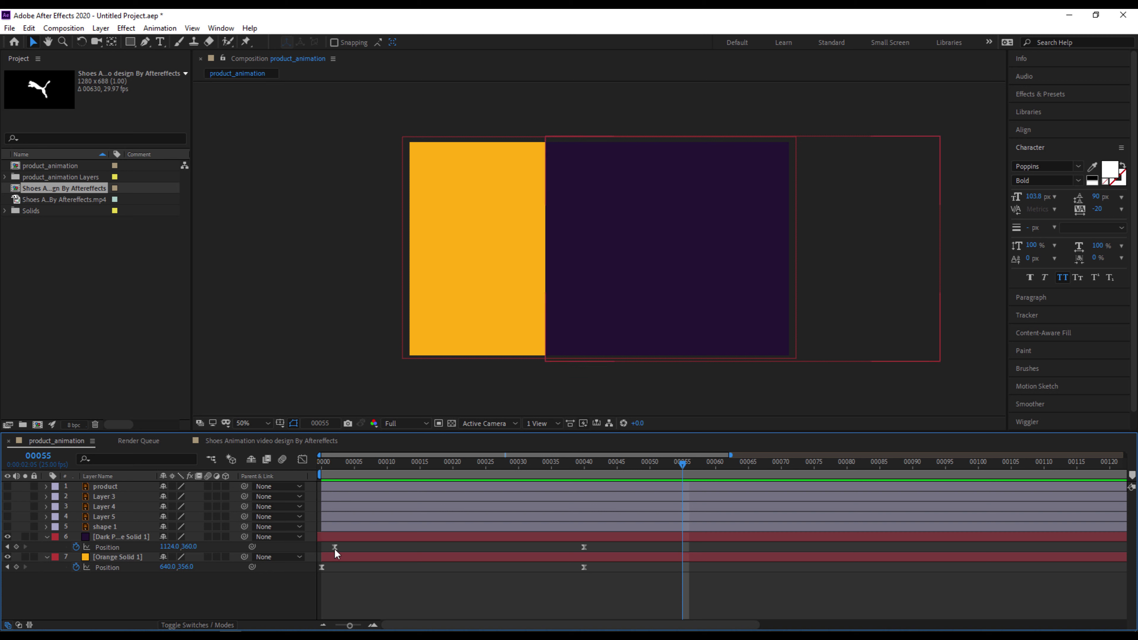
Delay the dark purple solid's first Position keyframe to frame 6 and preview both solids sliding in.
{"action": "left_click_drag", "start_coordinate": [335, 547], "coordinate": [357, 552]}
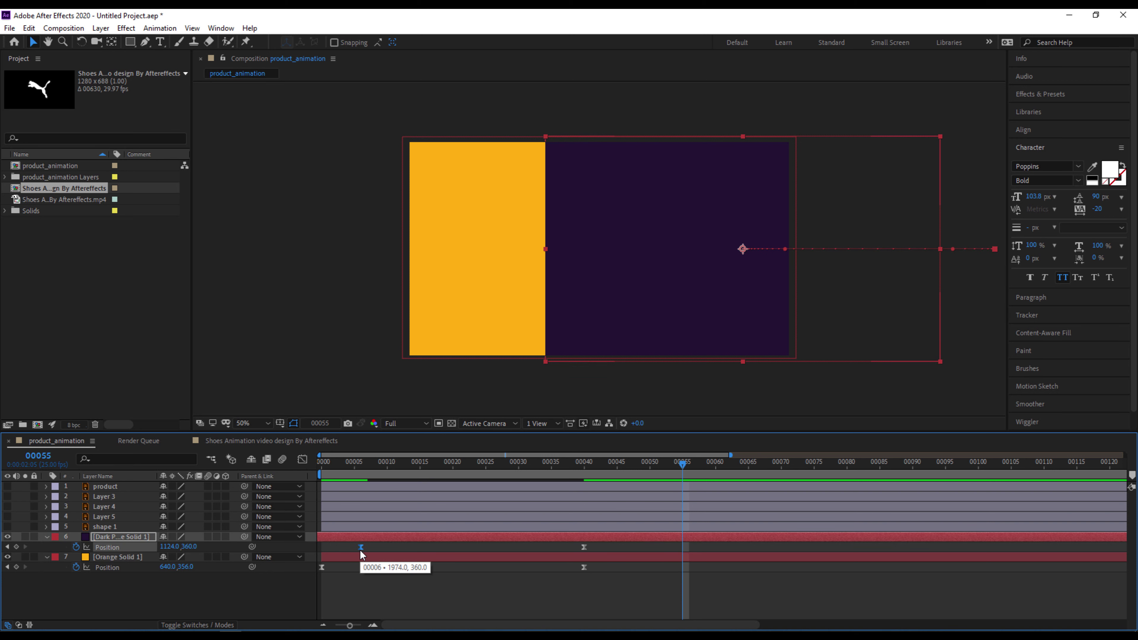
{"action": "key", "text": "space"}
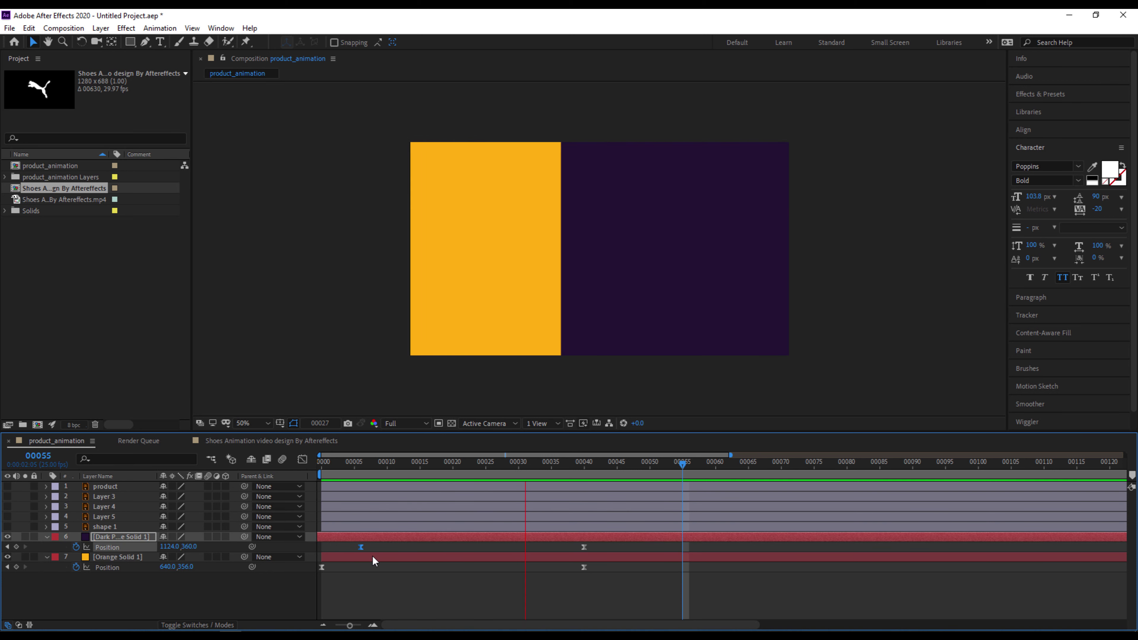
{"action": "key", "text": "space"}
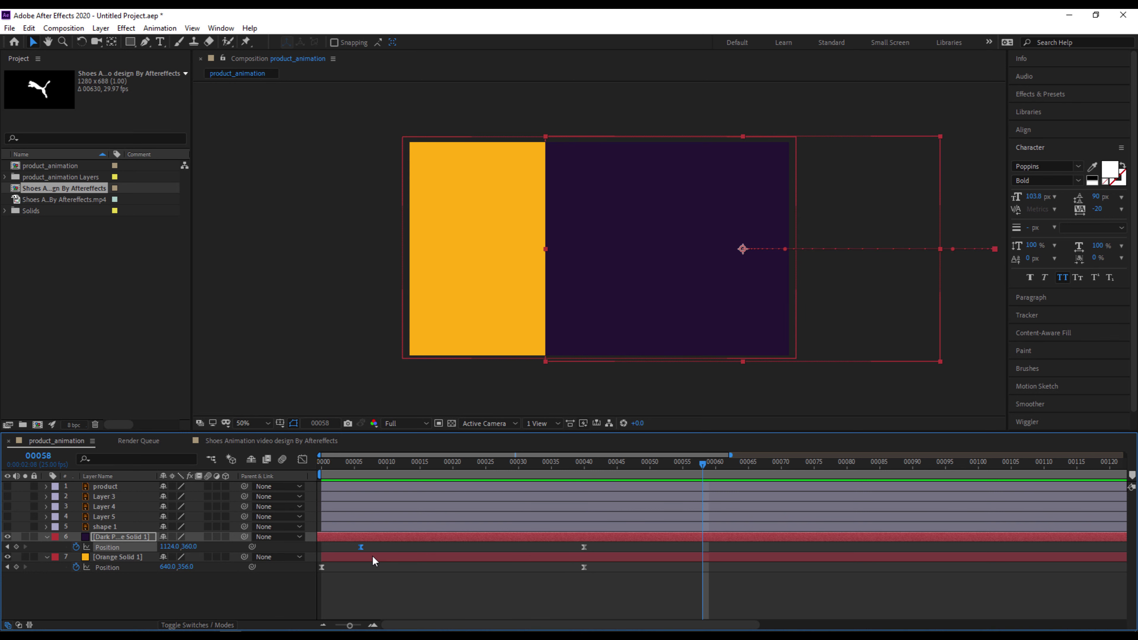
{"action": "key", "text": "space"}
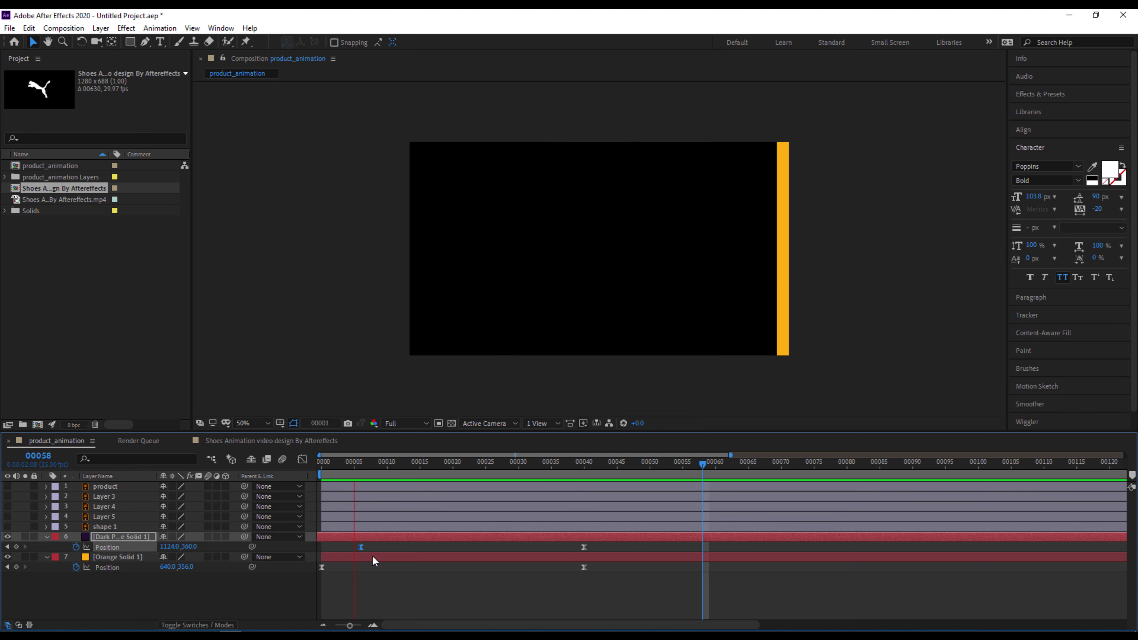
{"action": "key", "text": "space"}
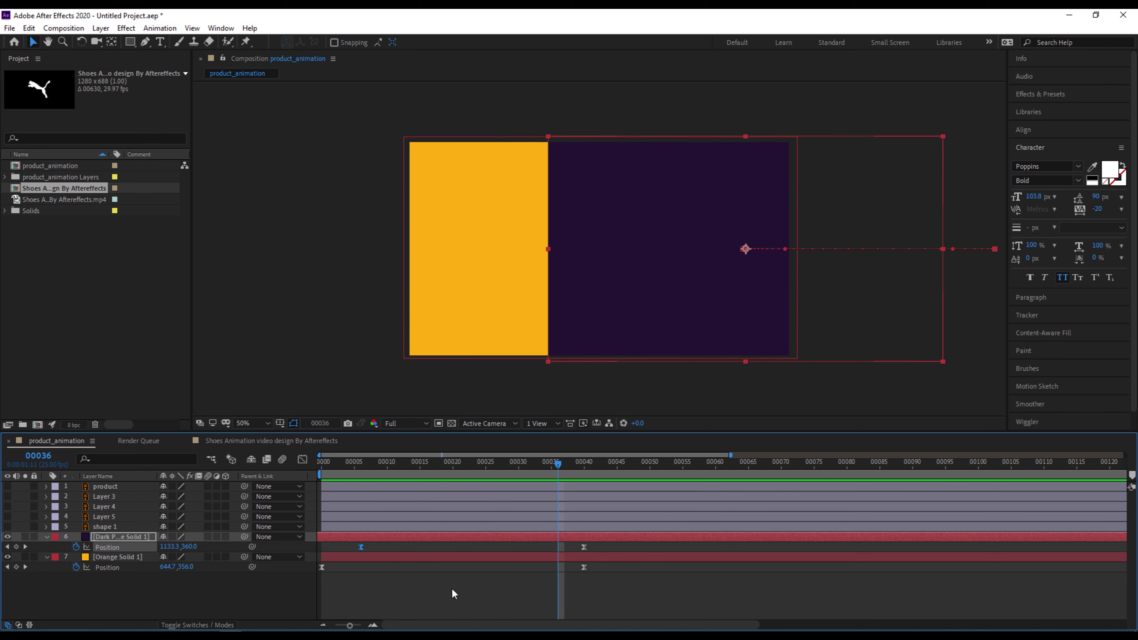
Save the After Effects project as Untitled Project in the ae folder under Downloads.
{"action": "left_click", "coordinate": [452, 590]}
{"action": "key", "text": "ctrl+s"}
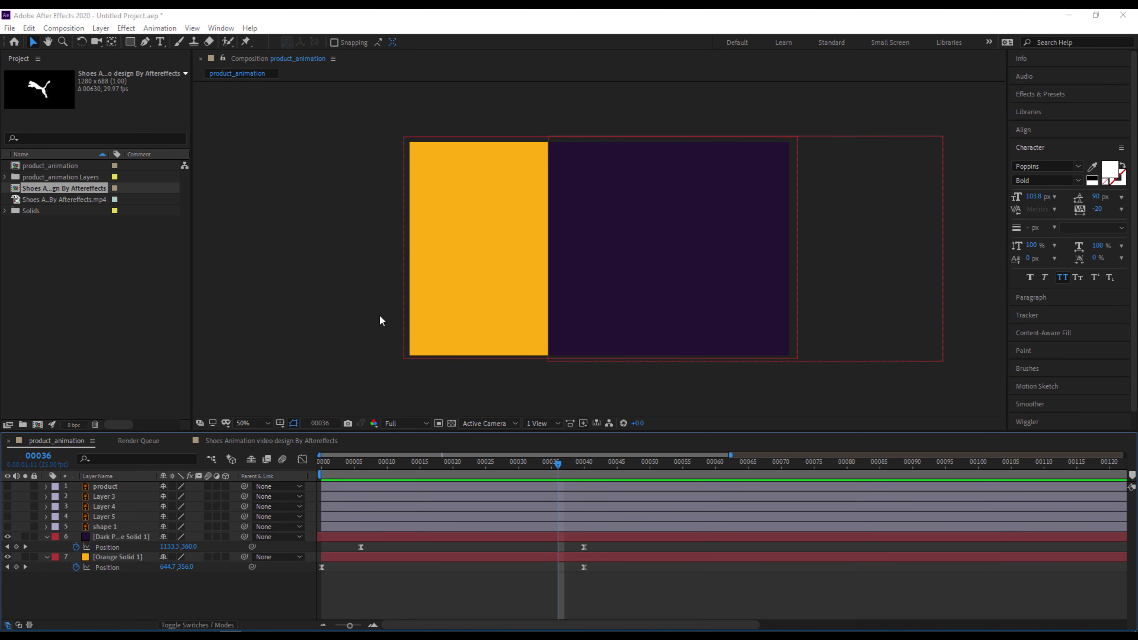
{"action": "double_click", "coordinate": [128, 139]}
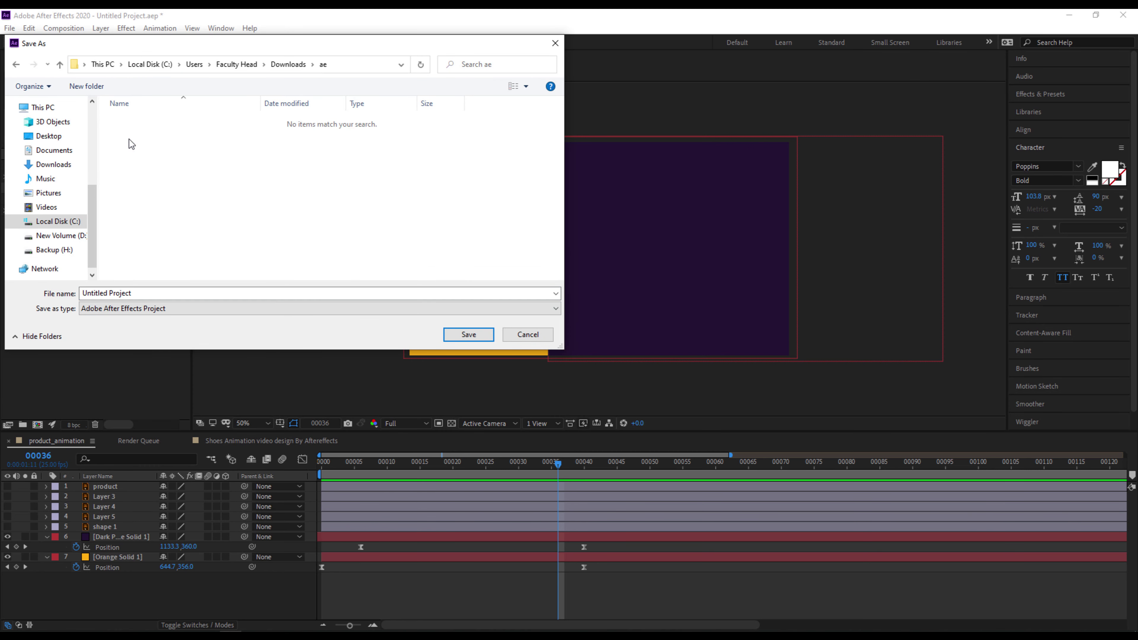
{"action": "left_click", "coordinate": [159, 294]}
{"action": "left_click", "coordinate": [469, 334]}
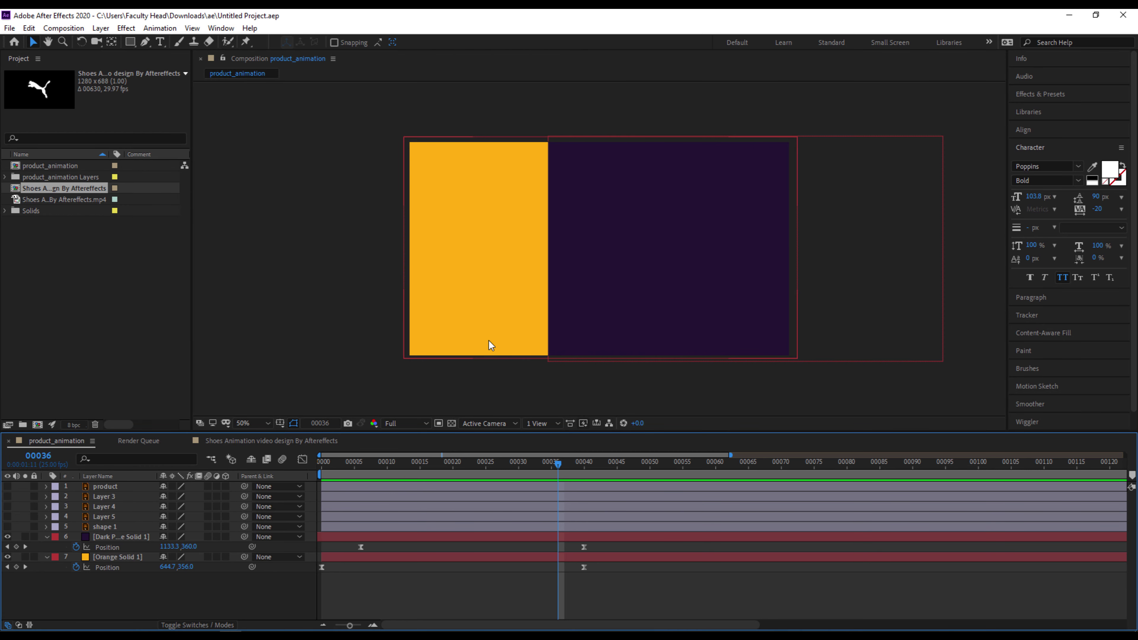
Show the product layer and check the shoe and triangle placement in the reference shoes animation video.
{"action": "left_click", "coordinate": [8, 487]}
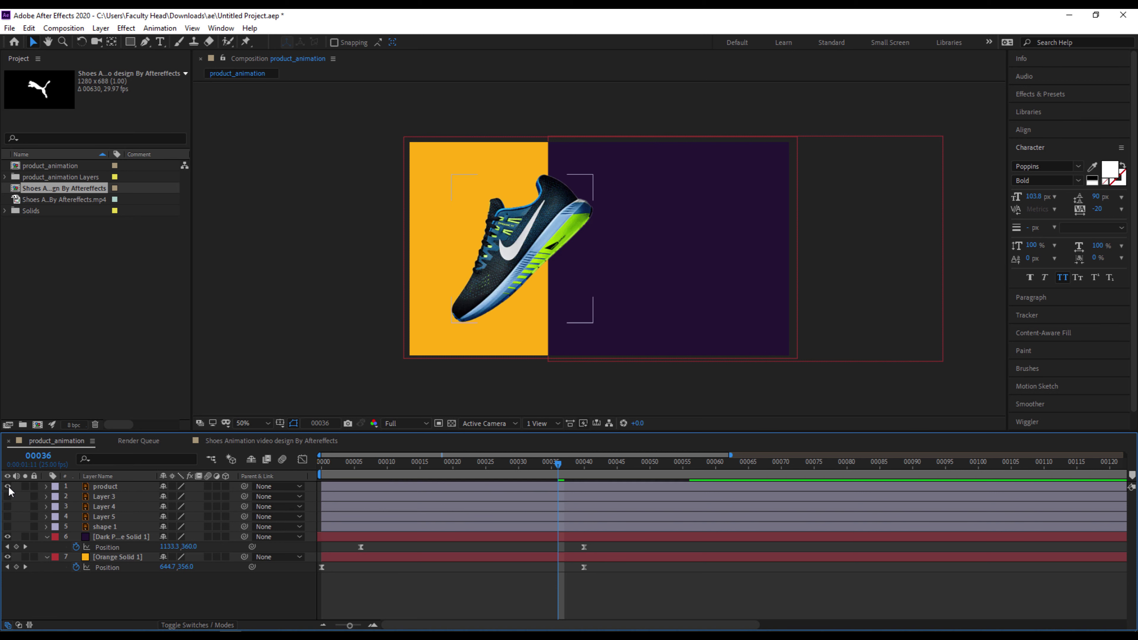
{"action": "left_click", "coordinate": [120, 489]}
{"action": "key", "text": "alt+Tab"}
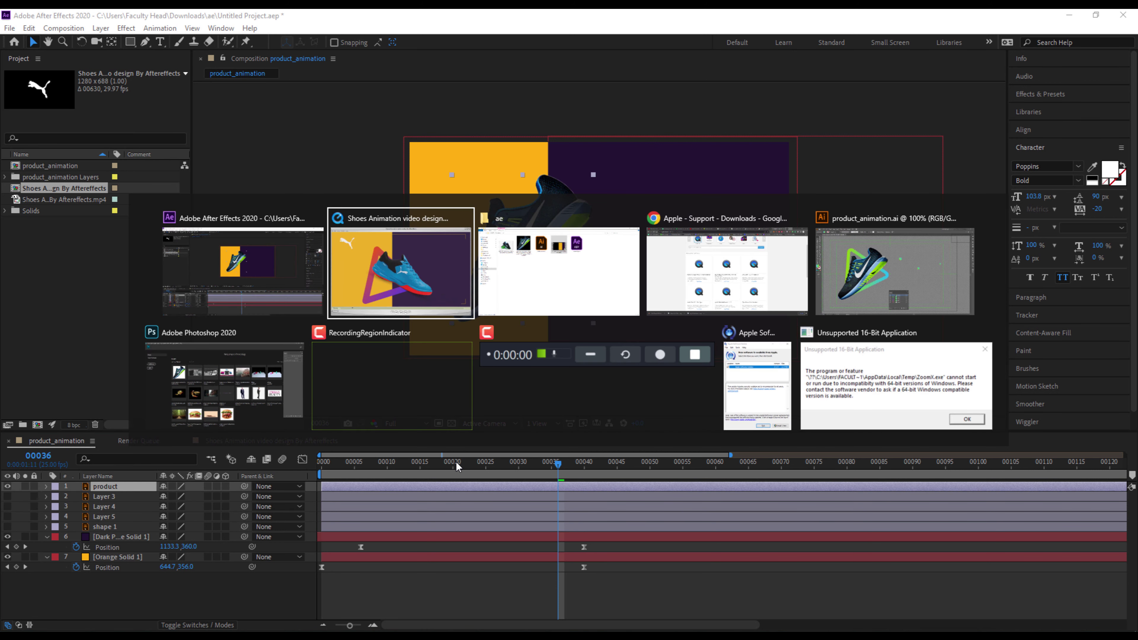
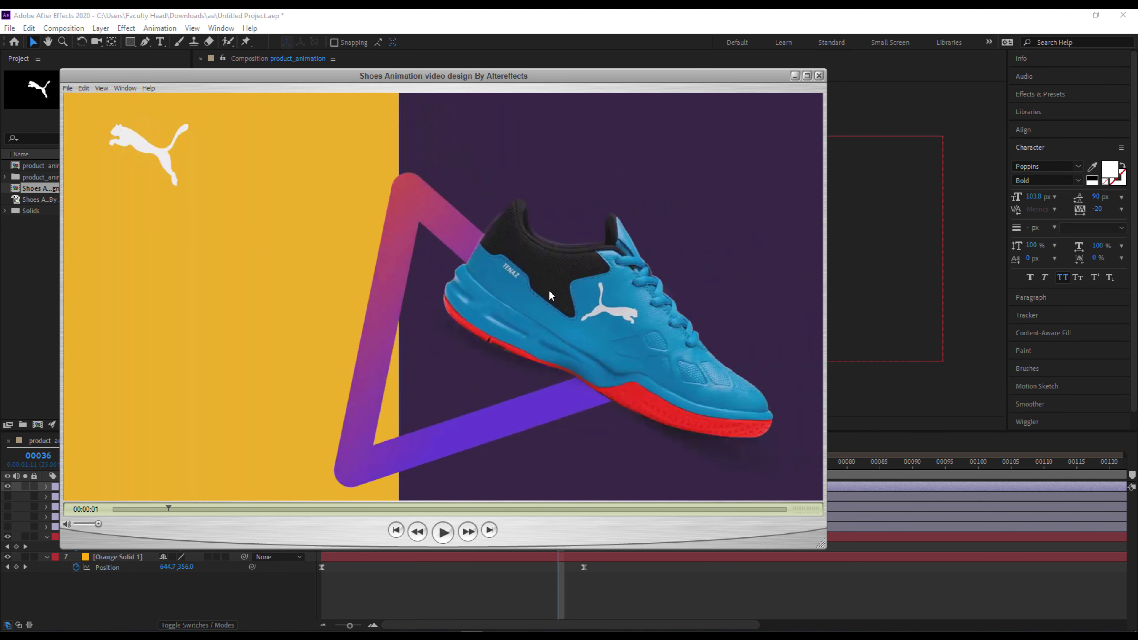
{"action": "key", "text": "alt+Tab"}
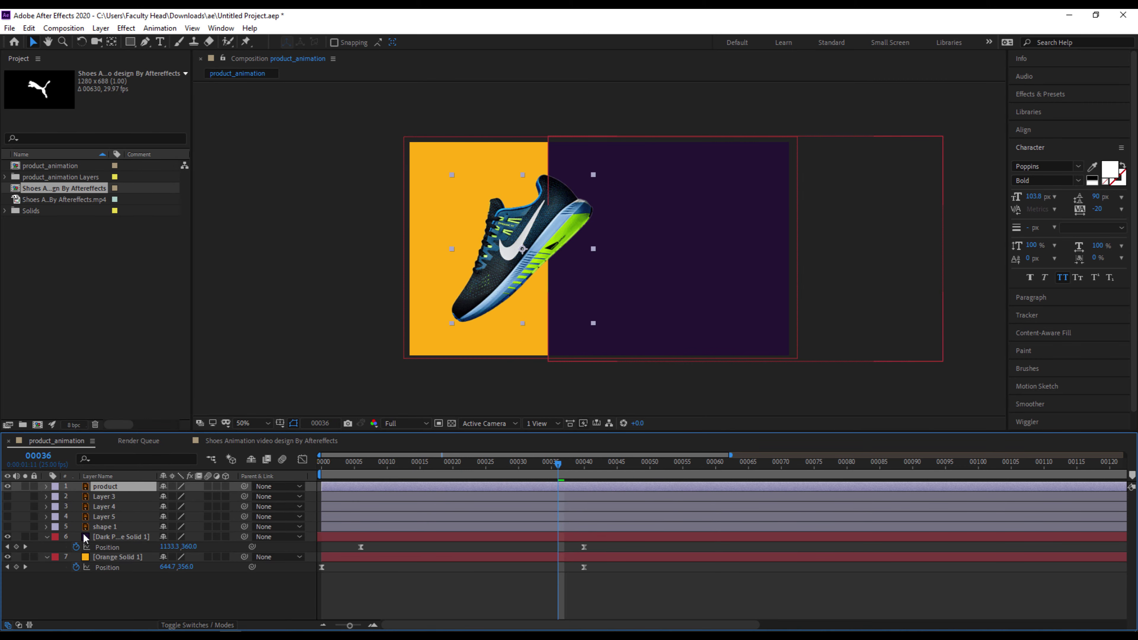
Make the shape 1 triangle layer visible and hide the product layer.
{"action": "left_click", "coordinate": [8, 527]}
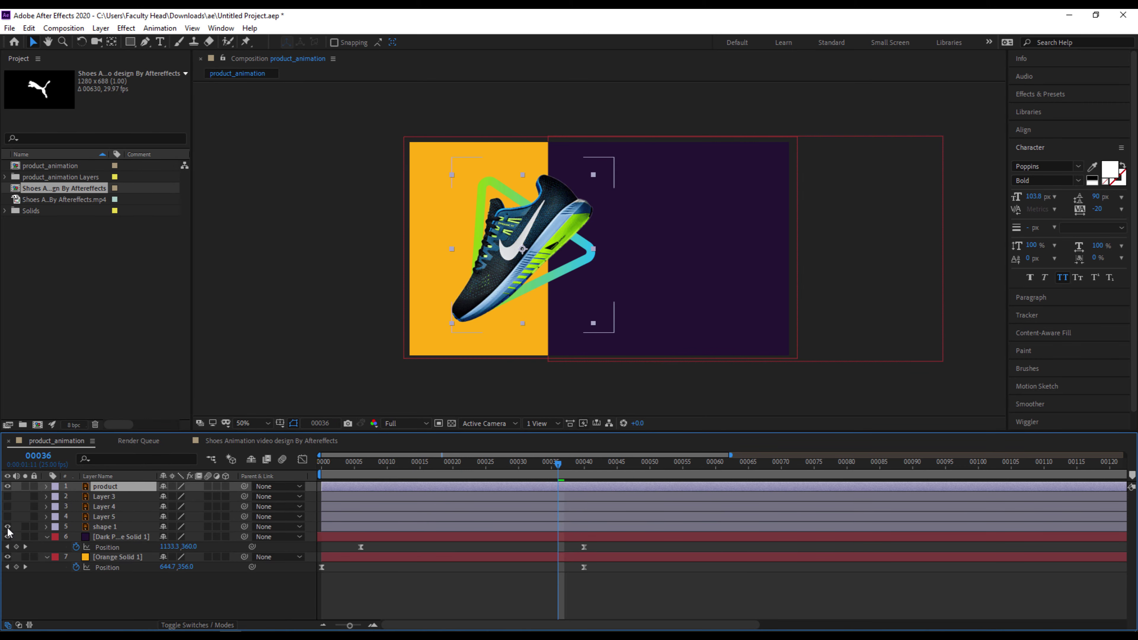
{"action": "left_click", "coordinate": [106, 530]}
{"action": "left_click", "coordinate": [6, 487]}
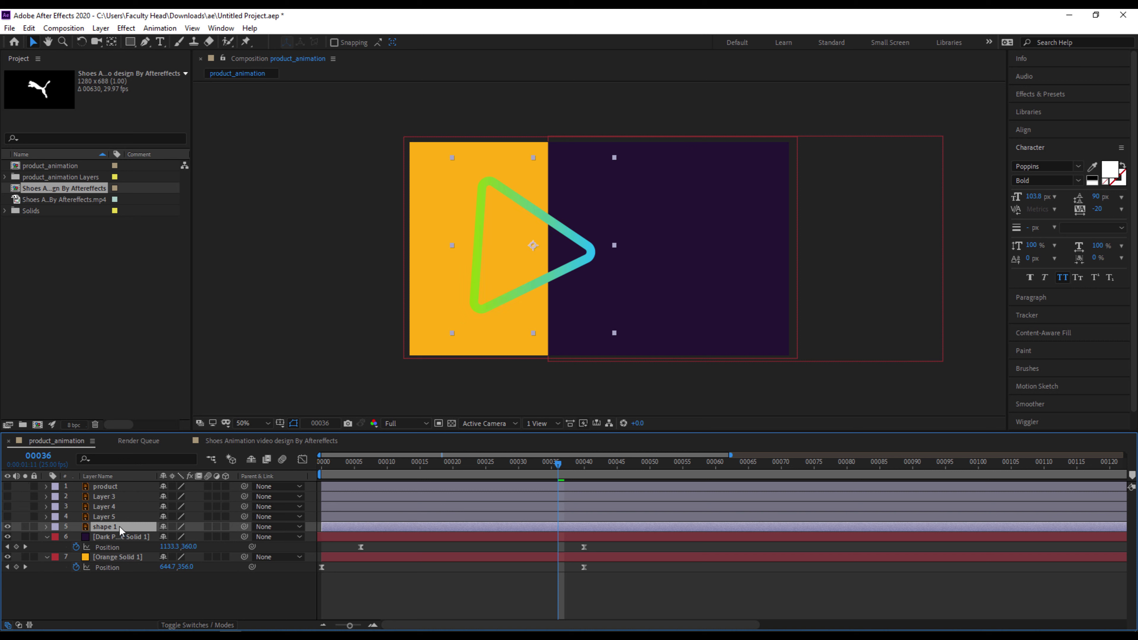
Copy the orange solid's Position keyframes and paste them onto shape 1 starting at frame 13.
{"action": "left_click_drag", "start_coordinate": [604, 592], "coordinate": [317, 571]}
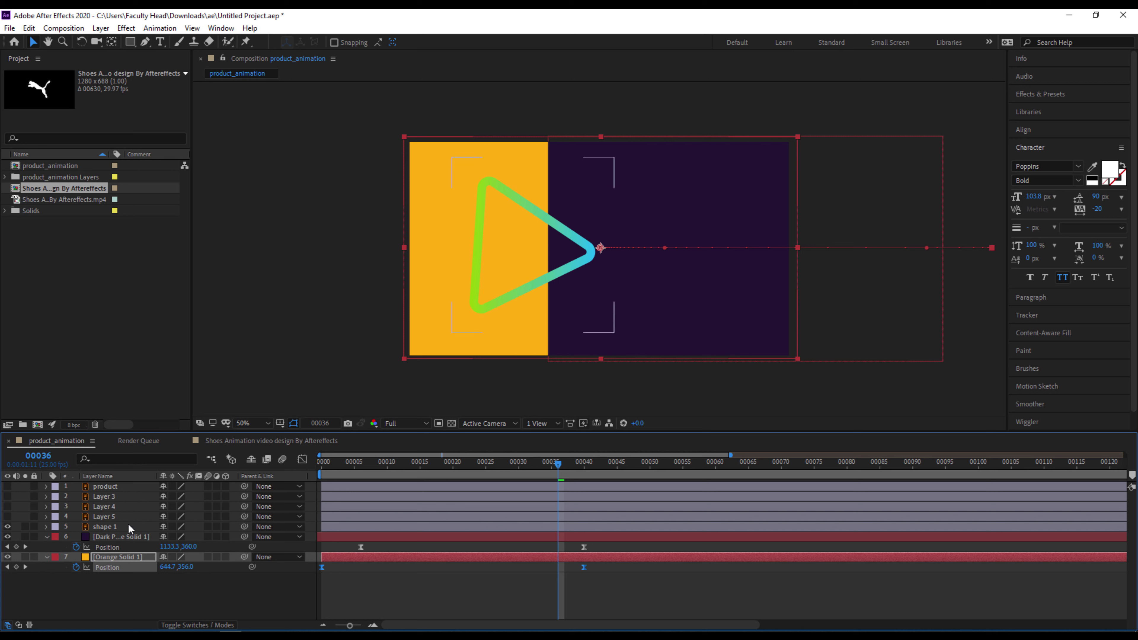
{"action": "left_click", "coordinate": [115, 531]}
{"action": "left_click_drag", "start_coordinate": [340, 463], "coordinate": [400, 475]}
{"action": "left_click_drag", "start_coordinate": [444, 474], "coordinate": [407, 474]}
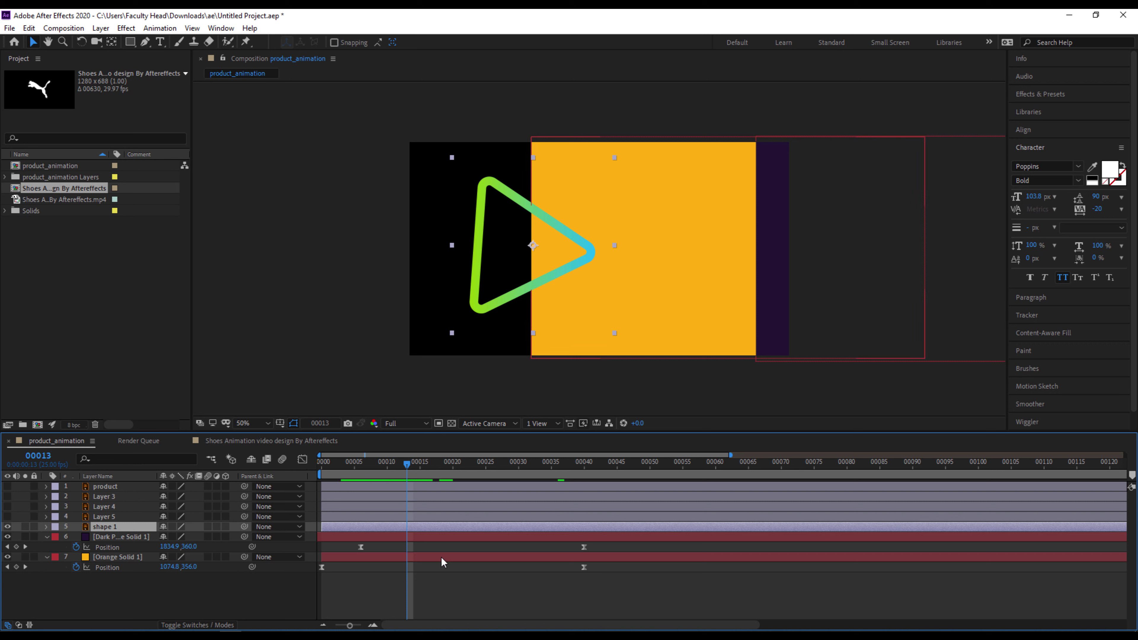
{"action": "key", "text": "ctrl+v"}
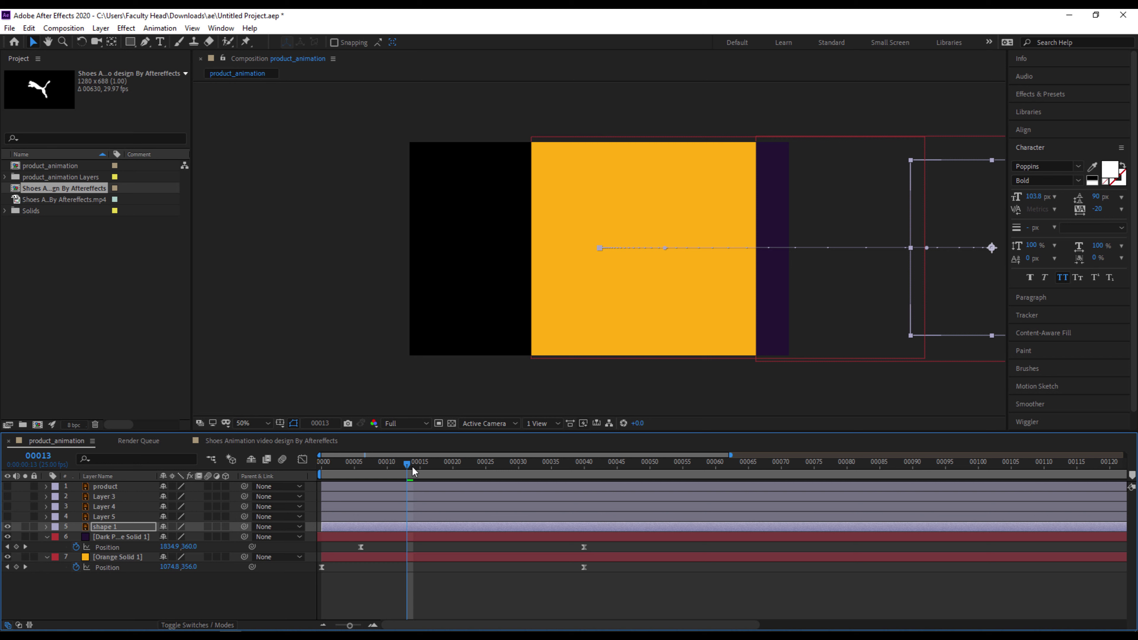
Move shape 1's end position to 364, 356 at frame 53 and preview the slide-in.
{"action": "left_click_drag", "start_coordinate": [415, 470], "coordinate": [637, 495]}
{"action": "left_click", "coordinate": [515, 530]}
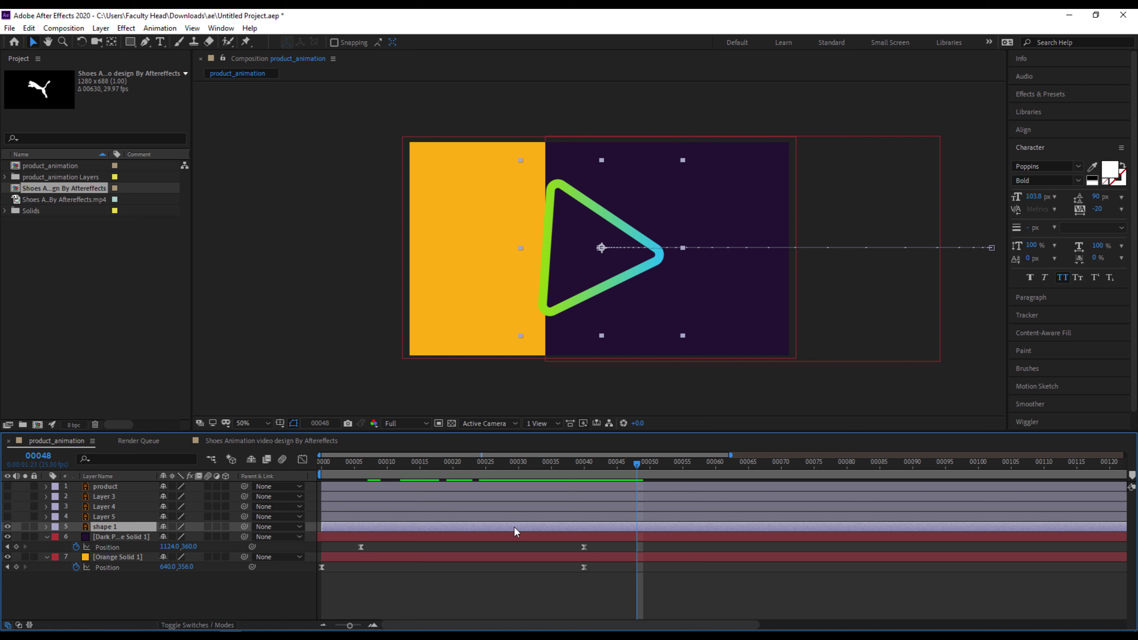
{"action": "key", "text": "p"}
{"action": "left_click_drag", "start_coordinate": [323, 472], "coordinate": [669, 495]}
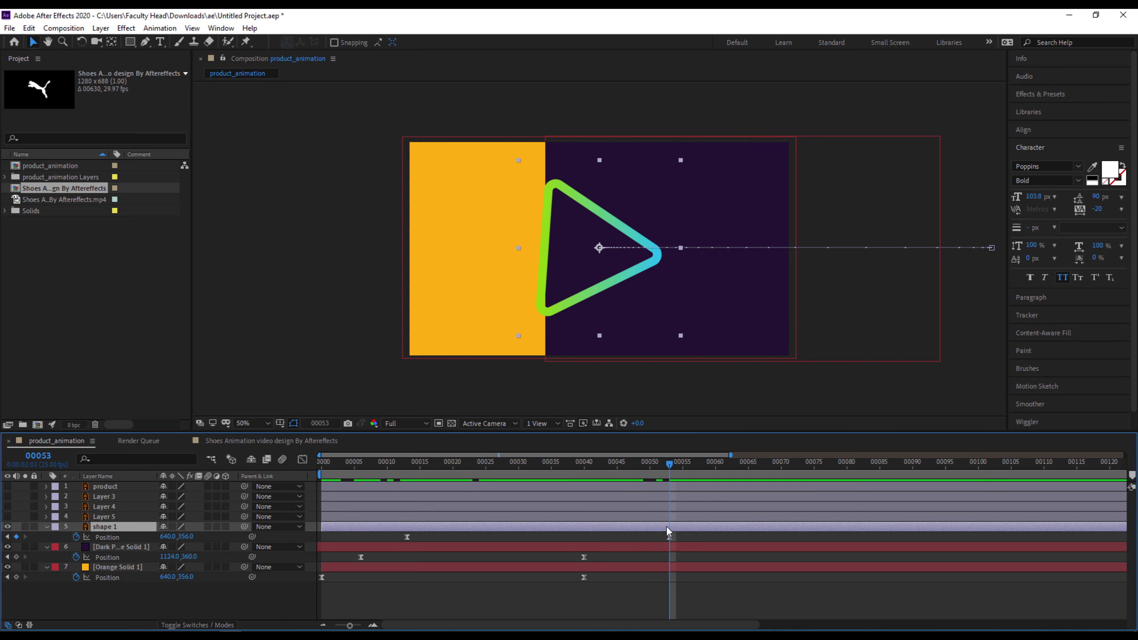
{"action": "left_click_drag", "start_coordinate": [598, 279], "coordinate": [517, 275]}
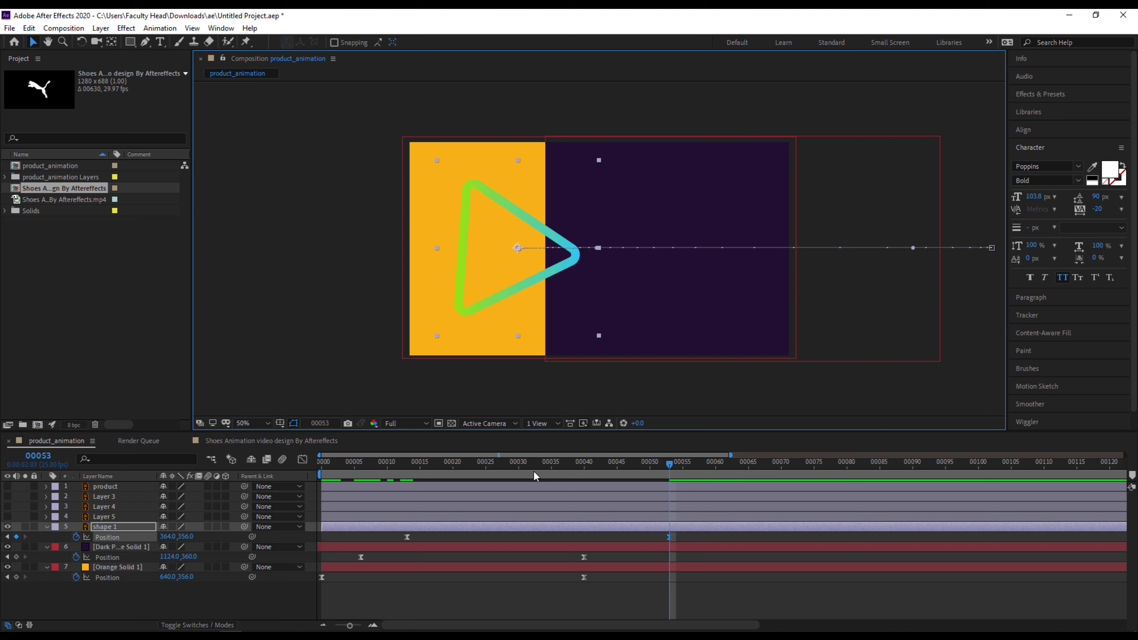
{"action": "left_click_drag", "start_coordinate": [362, 462], "coordinate": [306, 459]}
{"action": "key", "text": "space"}
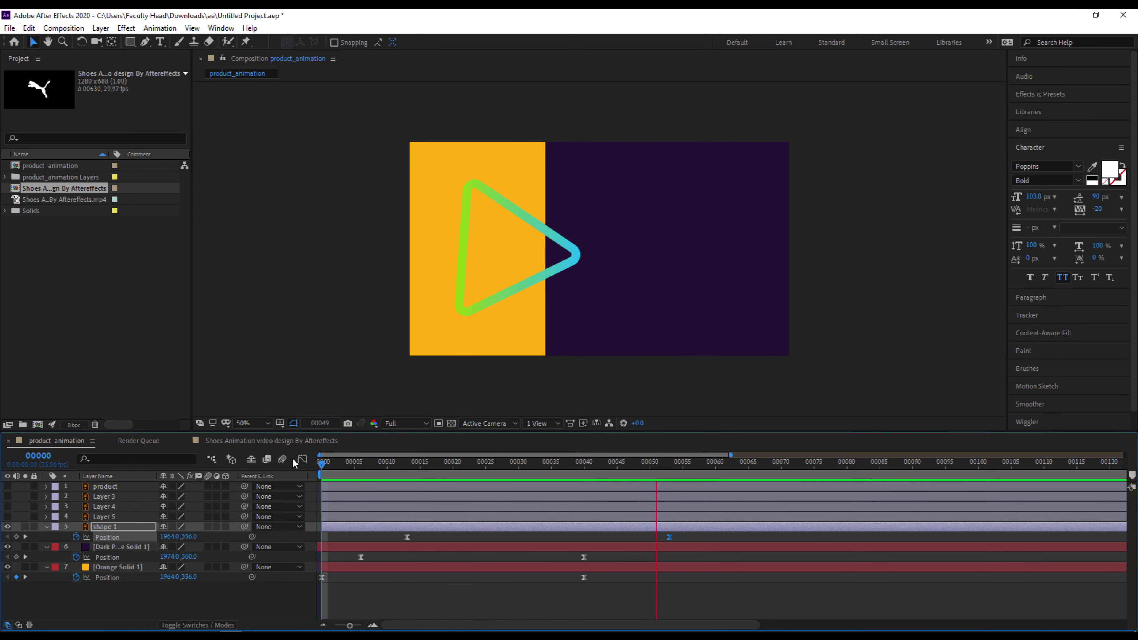
{"action": "key", "text": "space"}
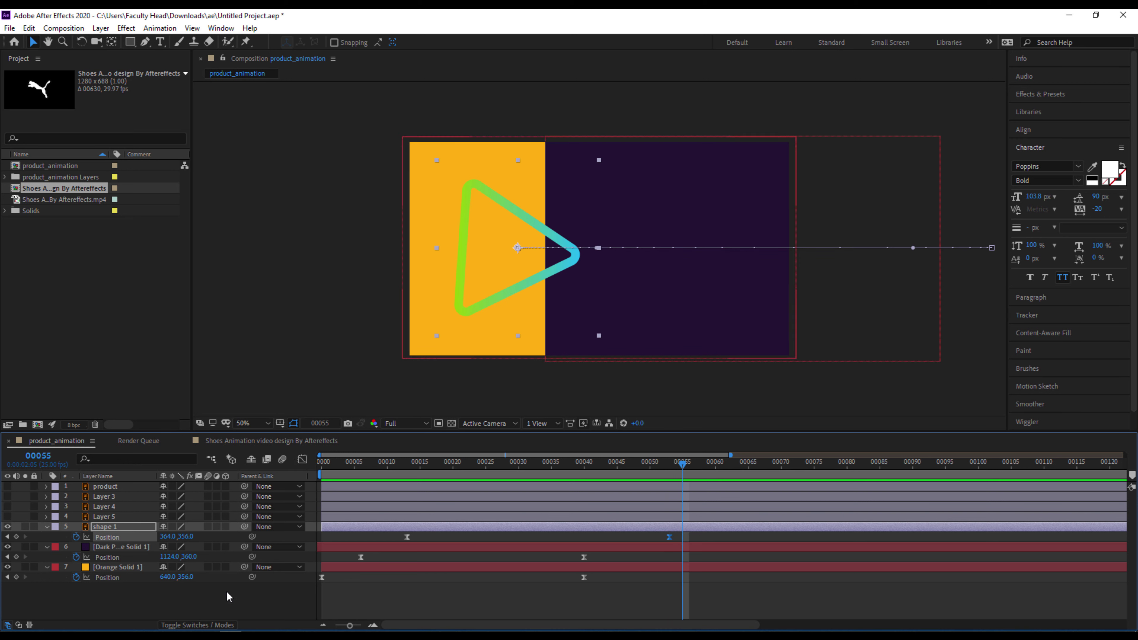
Copy shape 1's Position keyframes onto the visible product layer starting at frame 21, and preview the shoe's entrance.
{"action": "left_click_drag", "start_coordinate": [685, 542], "coordinate": [395, 548]}
{"action": "left_click", "coordinate": [107, 487]}
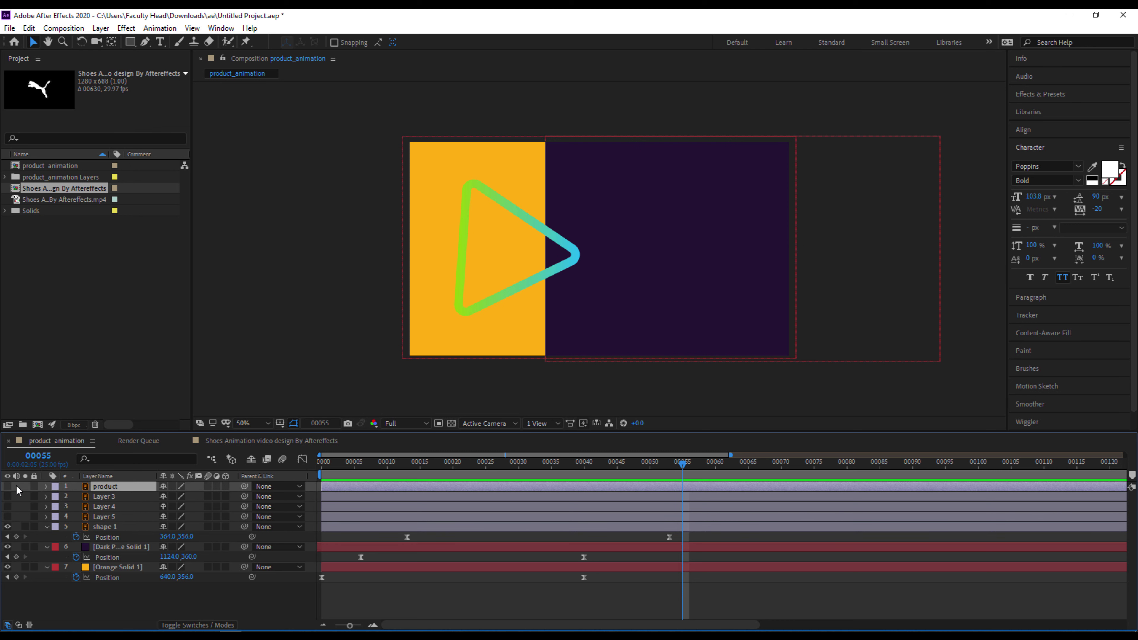
{"action": "left_click", "coordinate": [7, 486]}
{"action": "mouse_move", "coordinate": [441, 462]}
{"action": "left_mouse_down"}
{"action": "mouse_move", "coordinate": [412, 460]}
{"action": "mouse_move", "coordinate": [458, 468]}
{"action": "left_mouse_up"}
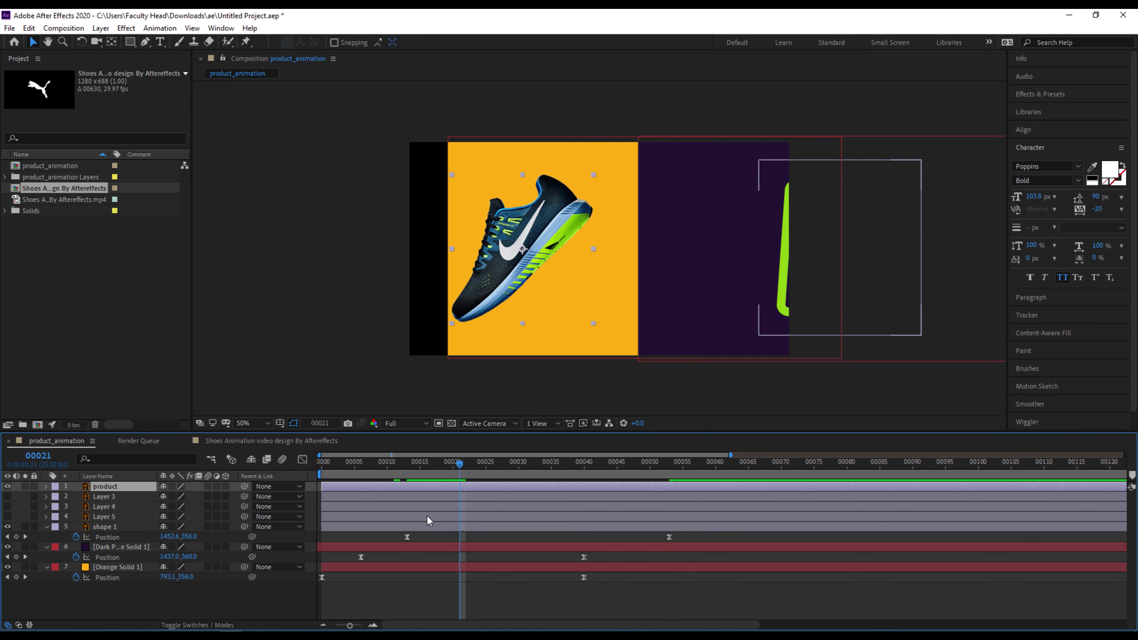
{"action": "key", "text": "ctrl+v"}
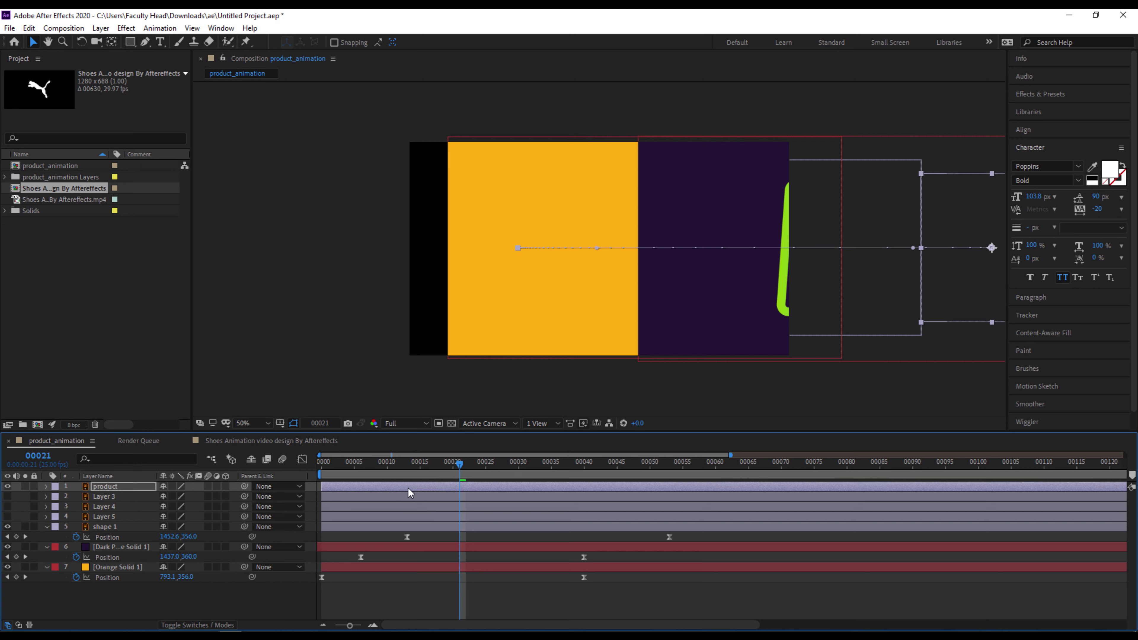
{"action": "key", "text": "u"}
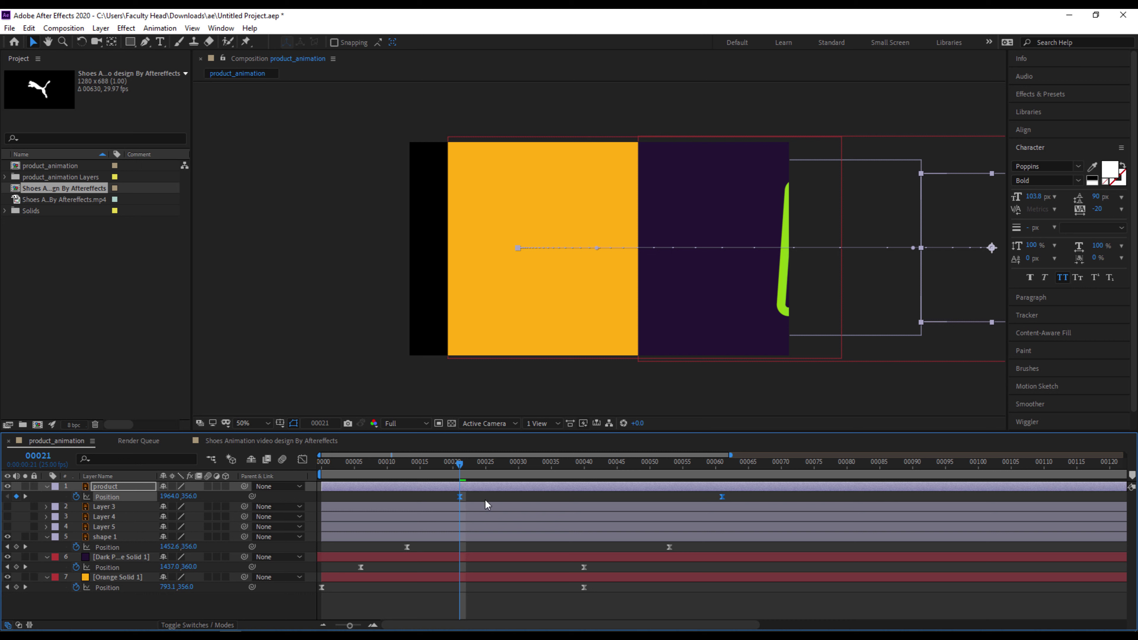
{"action": "key", "text": "space"}
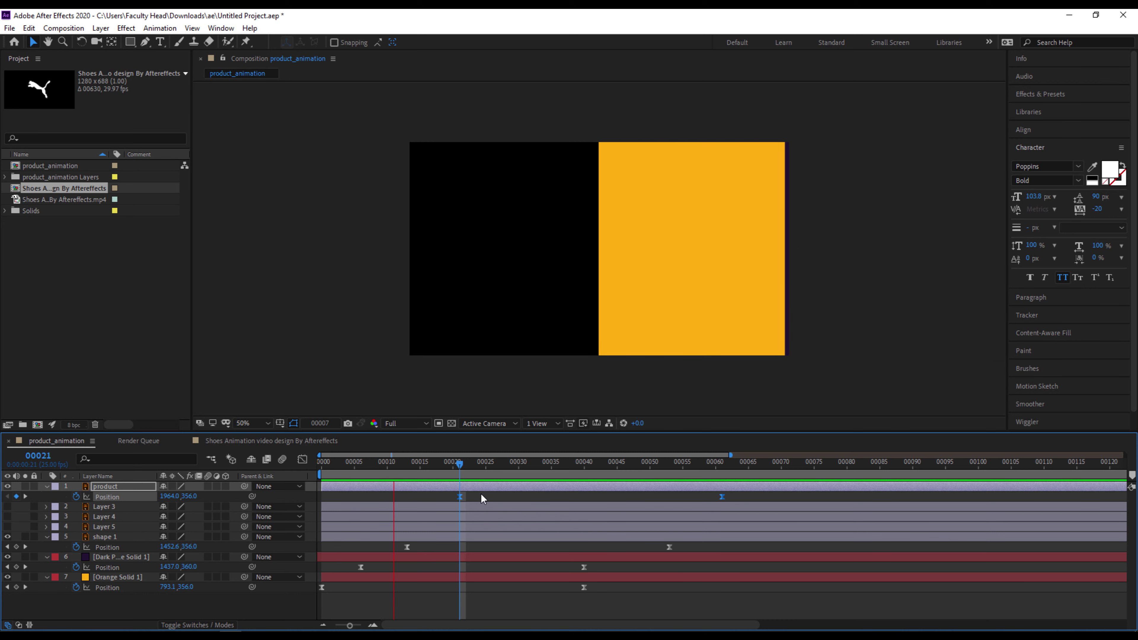
{"action": "key", "text": "space"}
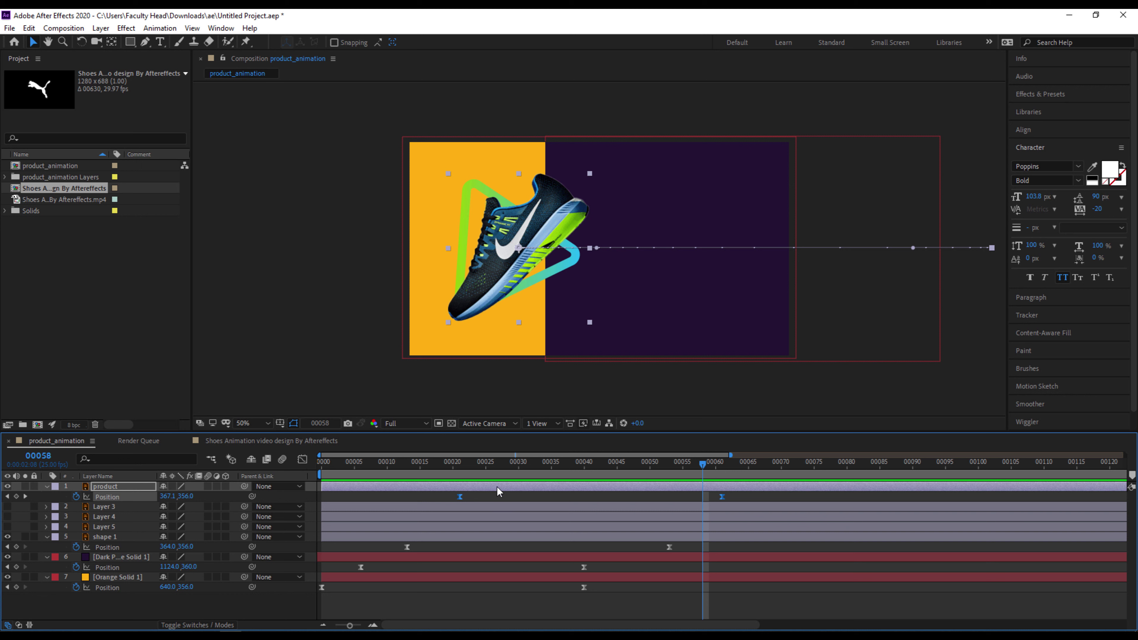
Shift the product layer earlier so its Position keyframes fall at frames 15 and 55, and preview the animation.
{"action": "left_click_drag", "start_coordinate": [502, 486], "coordinate": [475, 485]}
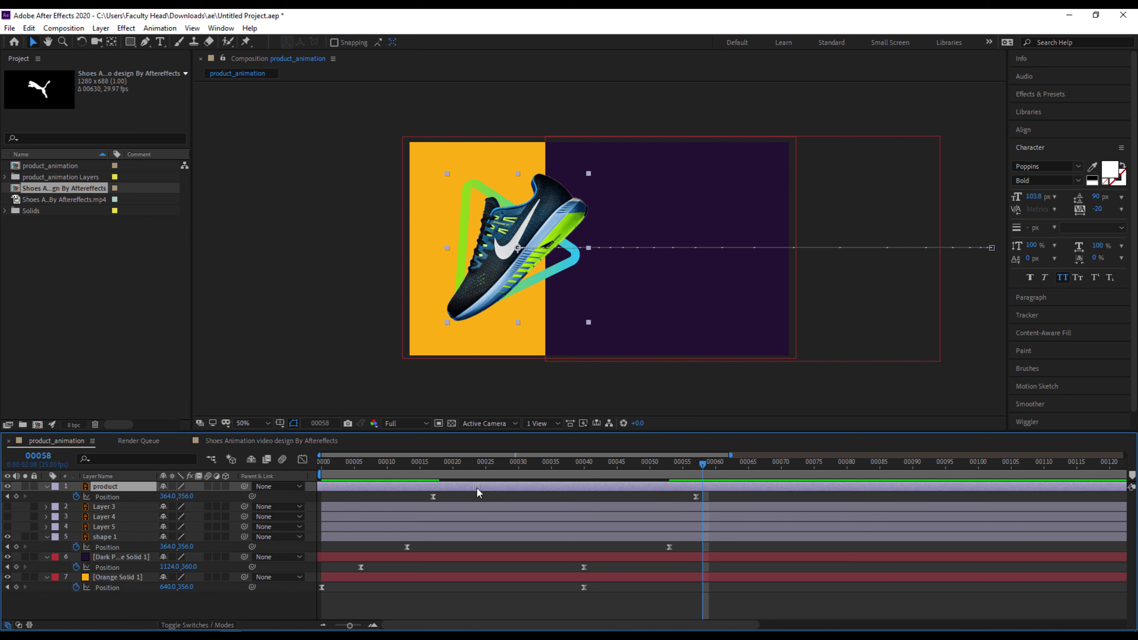
{"action": "left_click", "coordinate": [401, 462]}
{"action": "left_click_drag", "start_coordinate": [407, 460], "coordinate": [515, 490]}
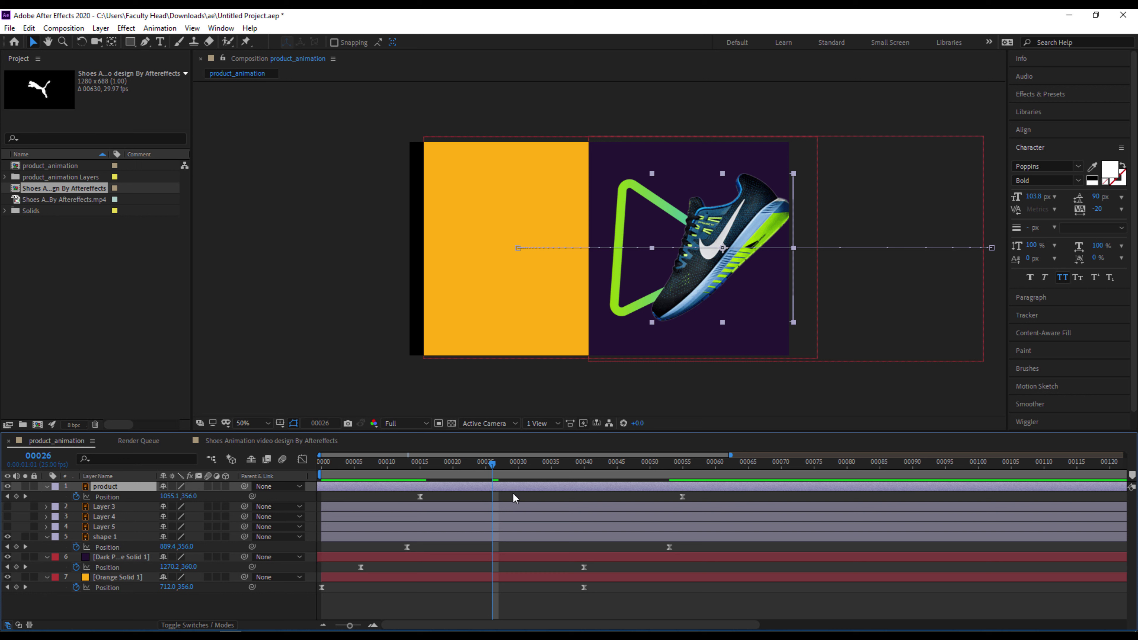
{"action": "key", "text": "space"}
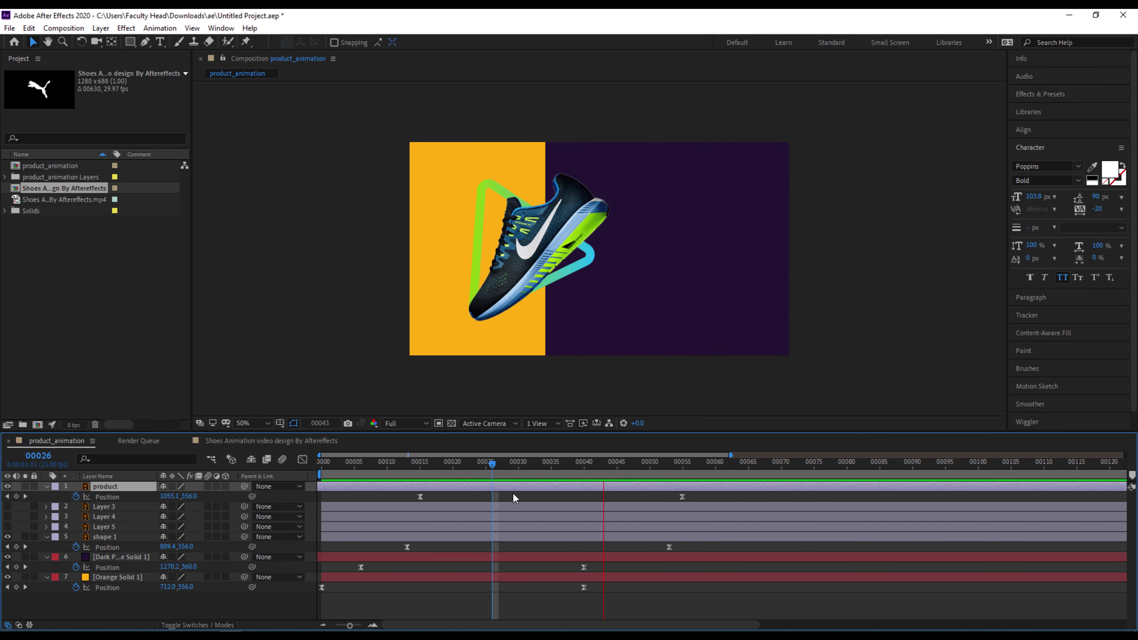
{"action": "key", "text": "space"}
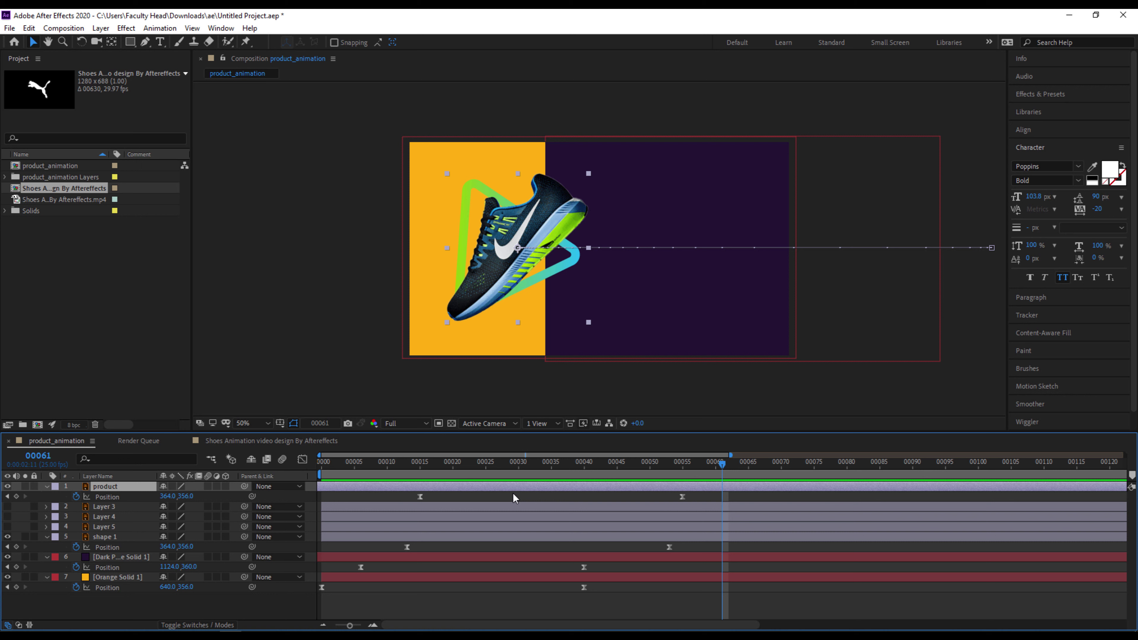
Make Layer 3, Layer 4 and Layer 5 visible and select all three.
{"action": "left_click", "coordinate": [109, 508]}
{"action": "left_click_drag", "start_coordinate": [7, 506], "coordinate": [8, 538]}
{"action": "left_click", "coordinate": [111, 529], "text": "shift"}
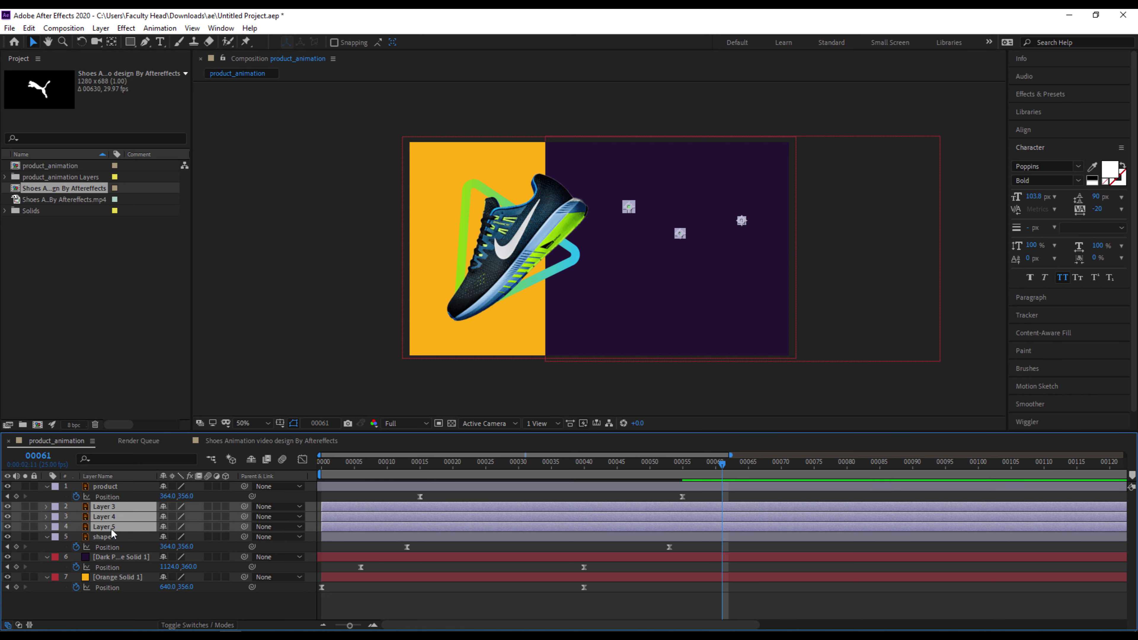
Copy the product layer's Position keyframes onto Layers 3, 4 and 5 starting at frame 13, and reveal the pasted keyframes.
{"action": "left_click_drag", "start_coordinate": [695, 495], "coordinate": [407, 503]}
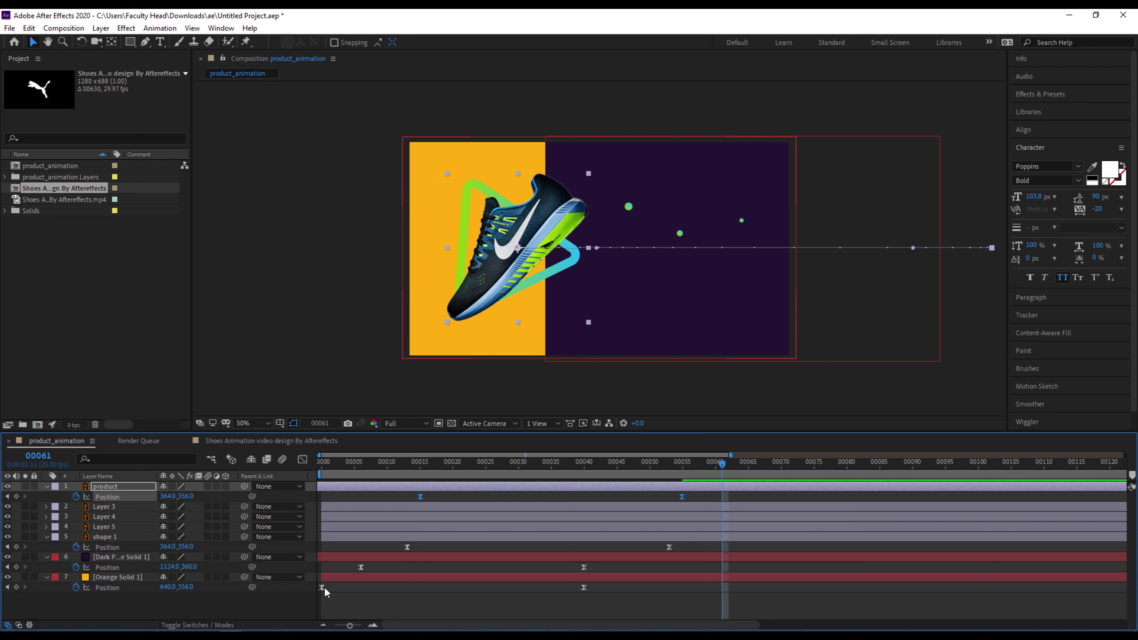
{"action": "left_click", "coordinate": [350, 508]}
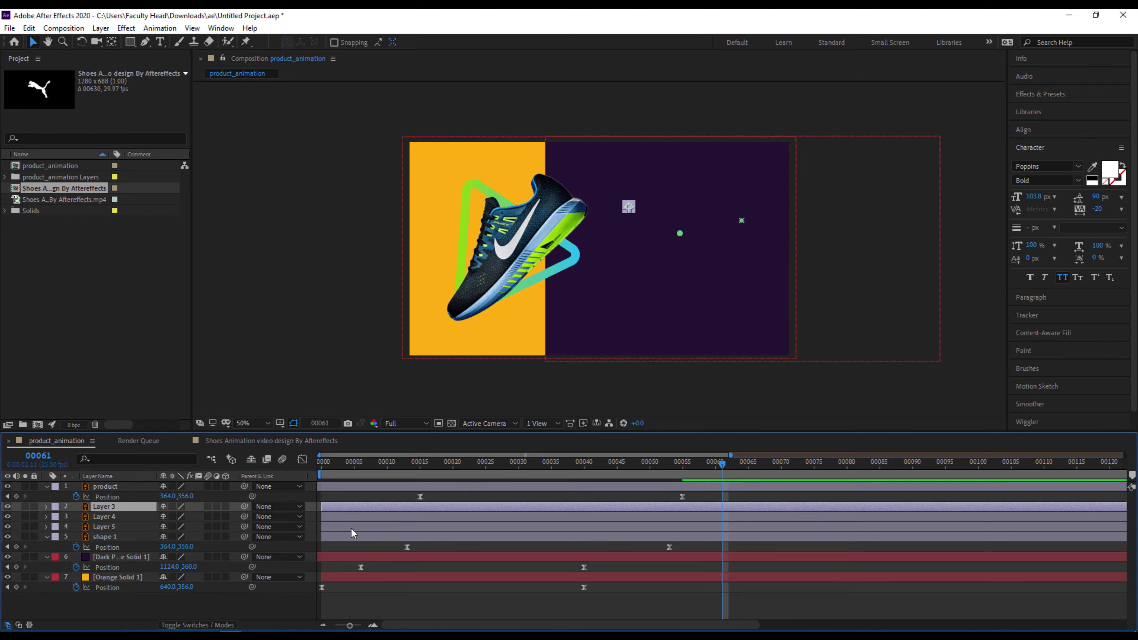
{"action": "left_click", "coordinate": [351, 528], "text": "shift"}
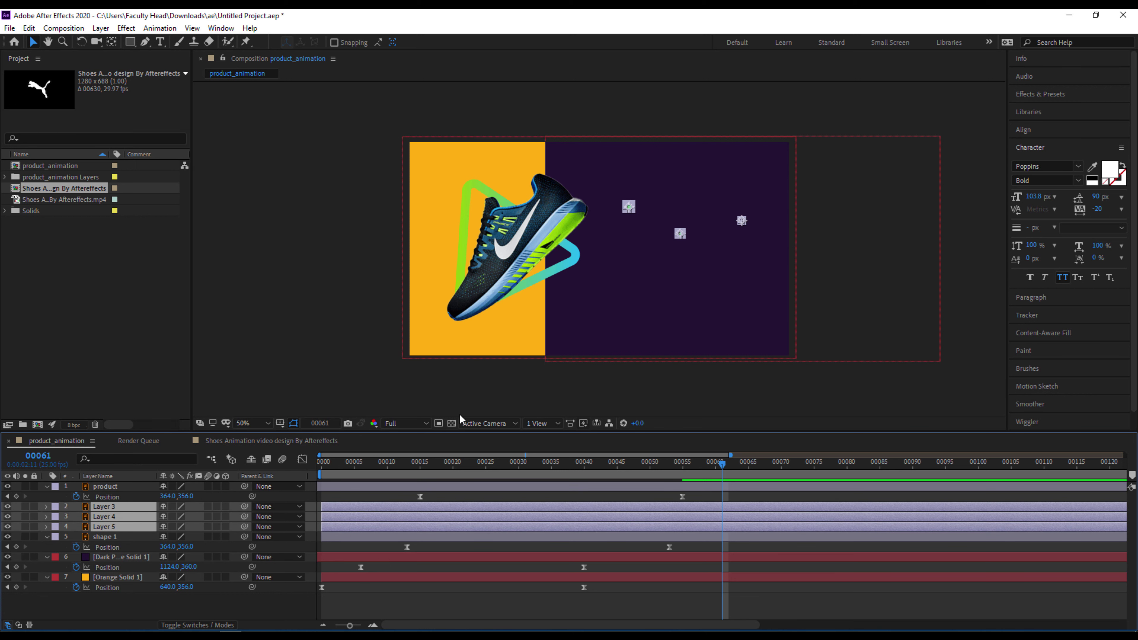
{"action": "left_click", "coordinate": [407, 465]}
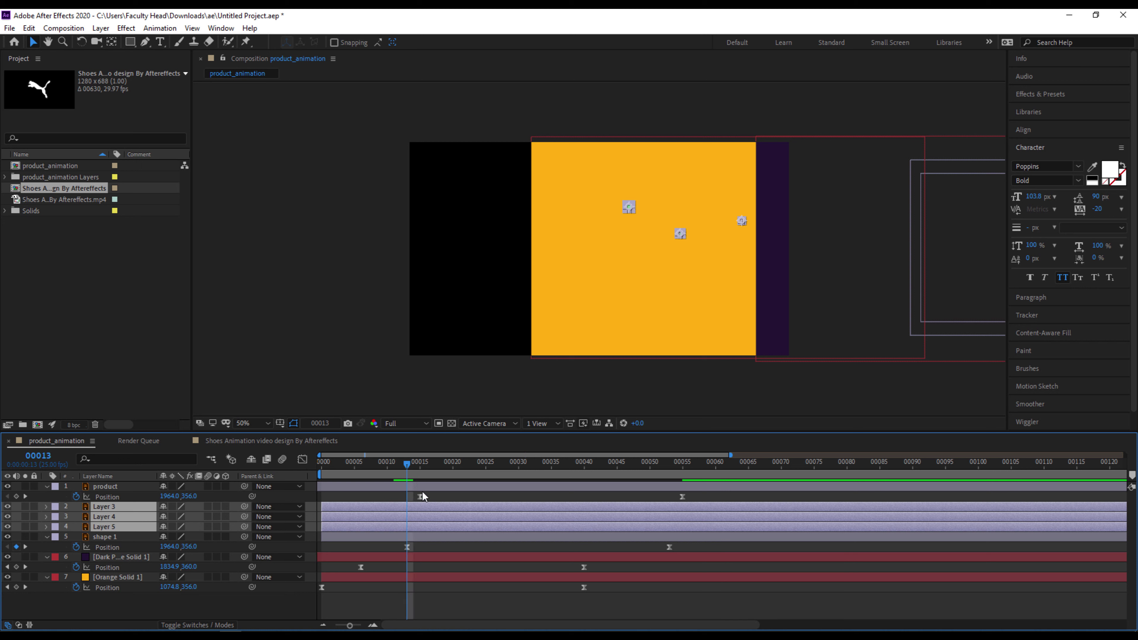
{"action": "key", "text": "ctrl+v"}
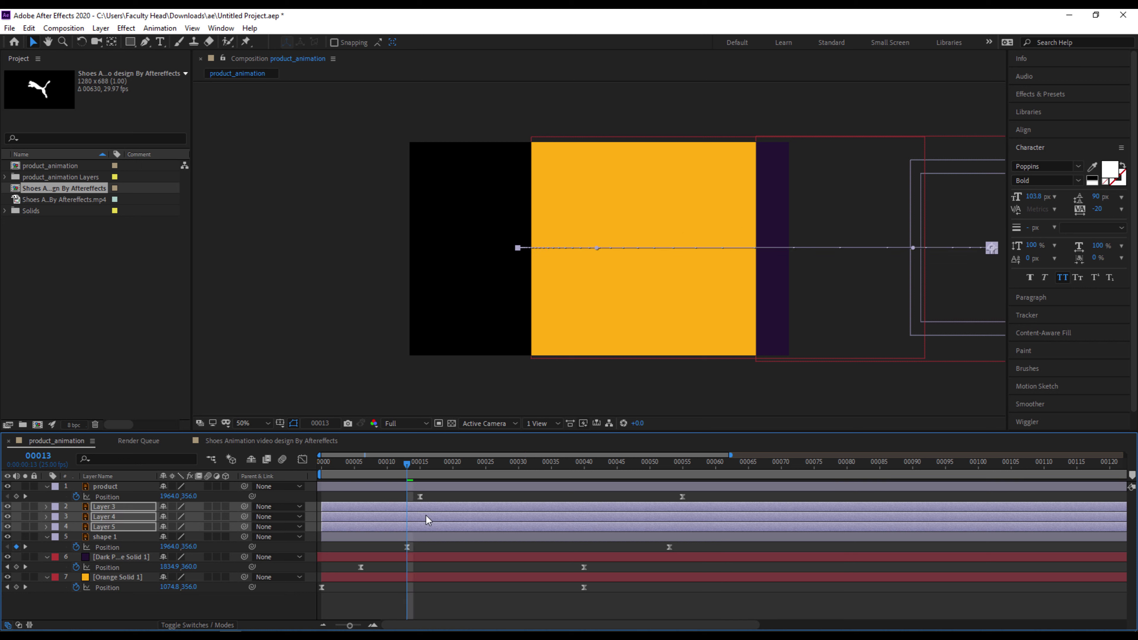
{"action": "key", "text": "u"}
{"action": "left_click", "coordinate": [469, 521]}
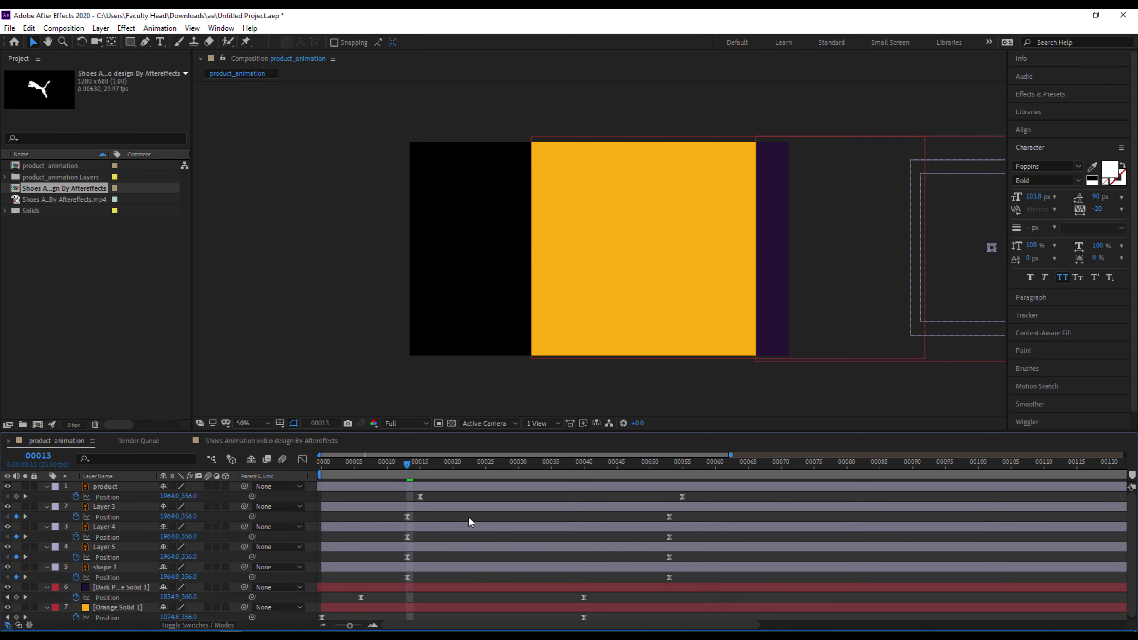
Stagger the circle layers to start at frame 10 for Layer 3, 7 for Layer 4 and 14 for Layer 5, and preview.
{"action": "left_click_drag", "start_coordinate": [442, 531], "coordinate": [564, 550]}
{"action": "left_click_drag", "start_coordinate": [483, 512], "coordinate": [545, 518]}
{"action": "key", "text": "space"}
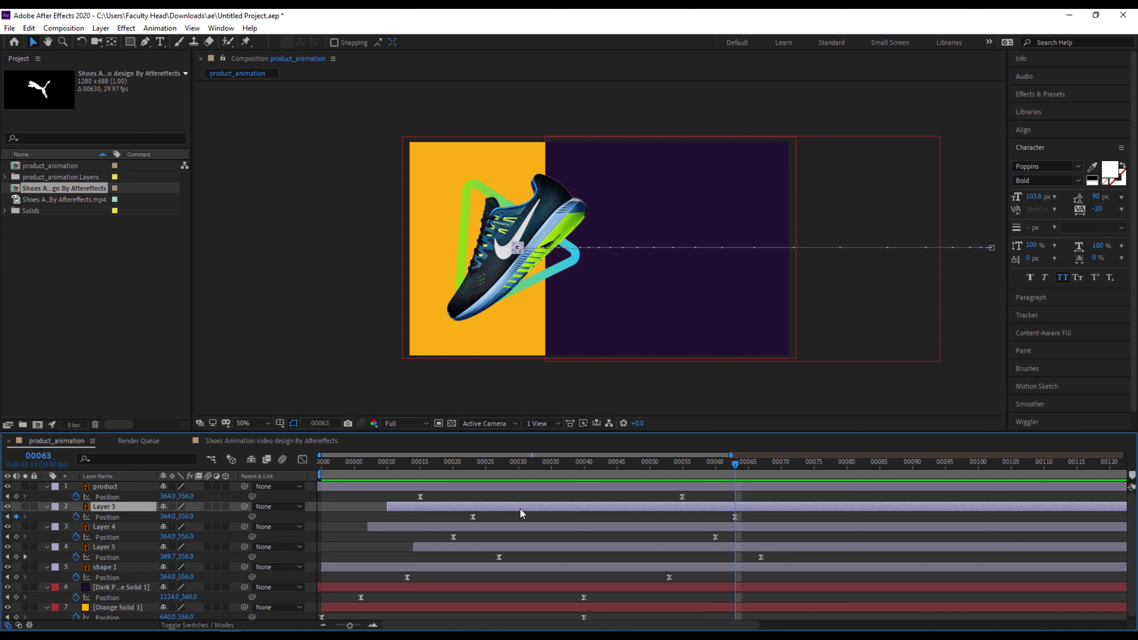
Set Layer 3's end Position to 958, 356 at frame 63, placing its circle over the purple area.
{"action": "left_click", "coordinate": [373, 508]}
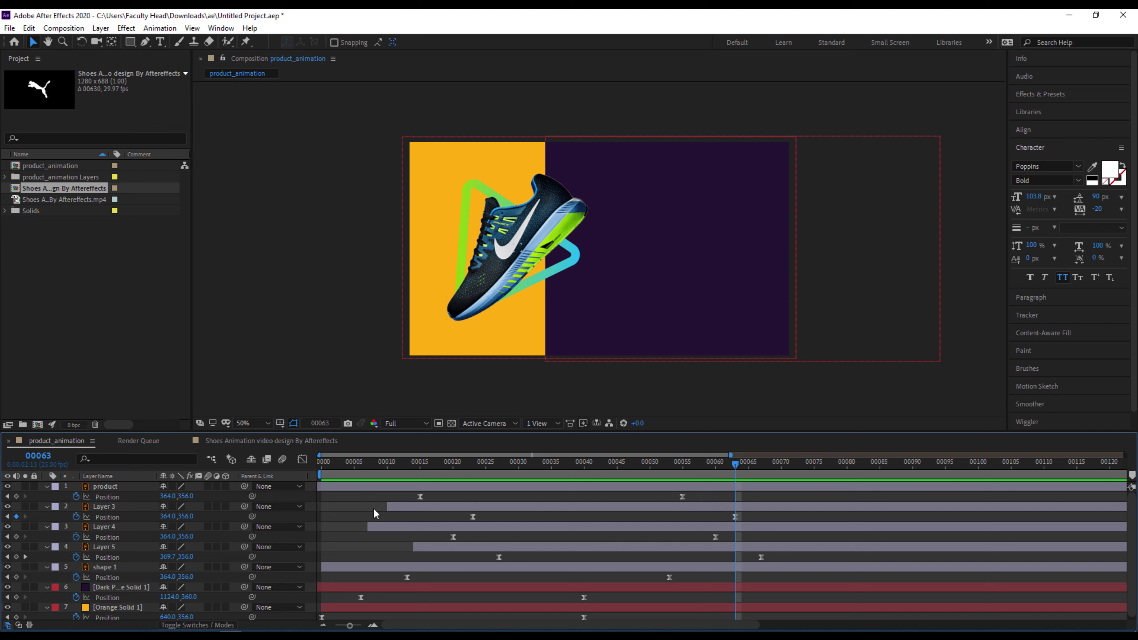
{"action": "left_click", "coordinate": [426, 509]}
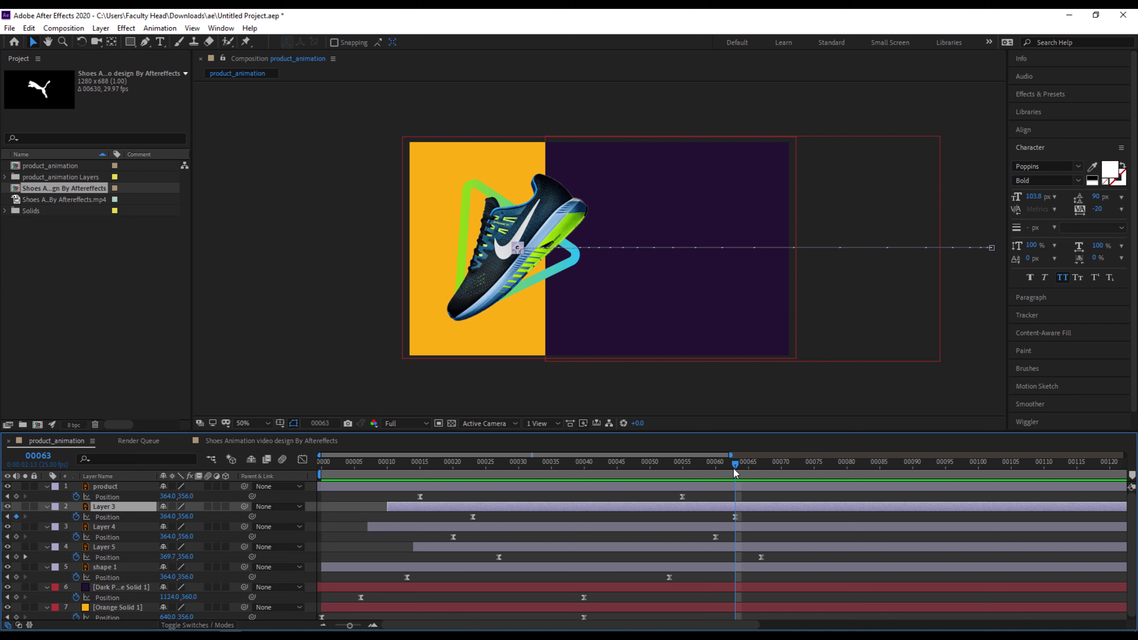
{"action": "left_click_drag", "start_coordinate": [168, 517], "coordinate": [521, 516]}
{"action": "left_click", "coordinate": [521, 516]}
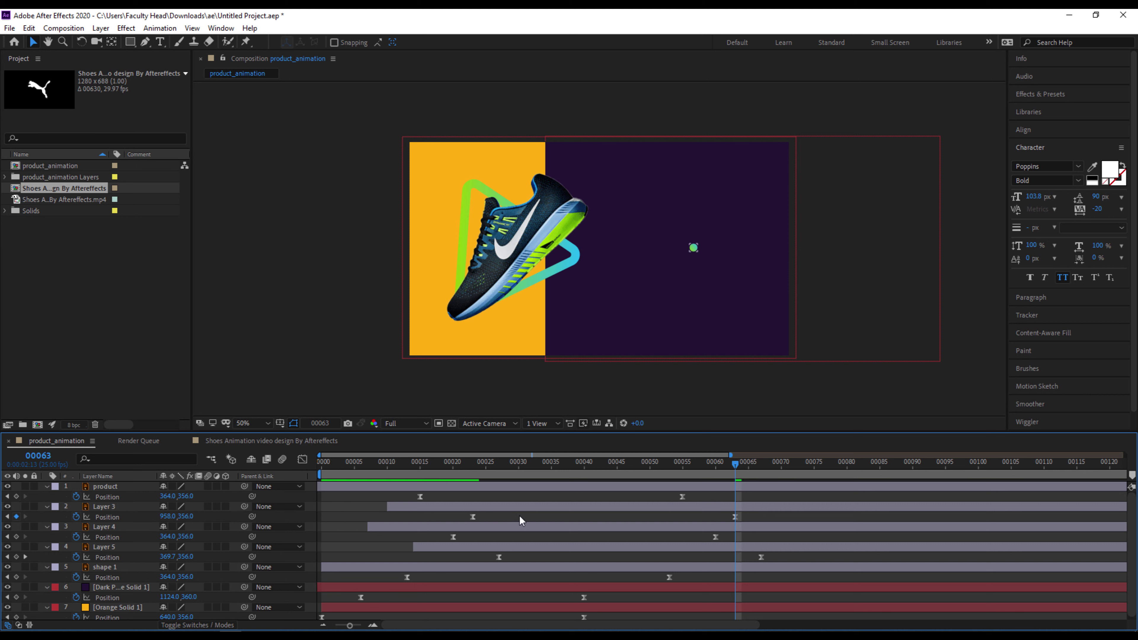
Set Layer 4's end Position to 1131, 171 at frame 60, placing its circle in the upper part of the purple area.
{"action": "left_click", "coordinate": [543, 528]}
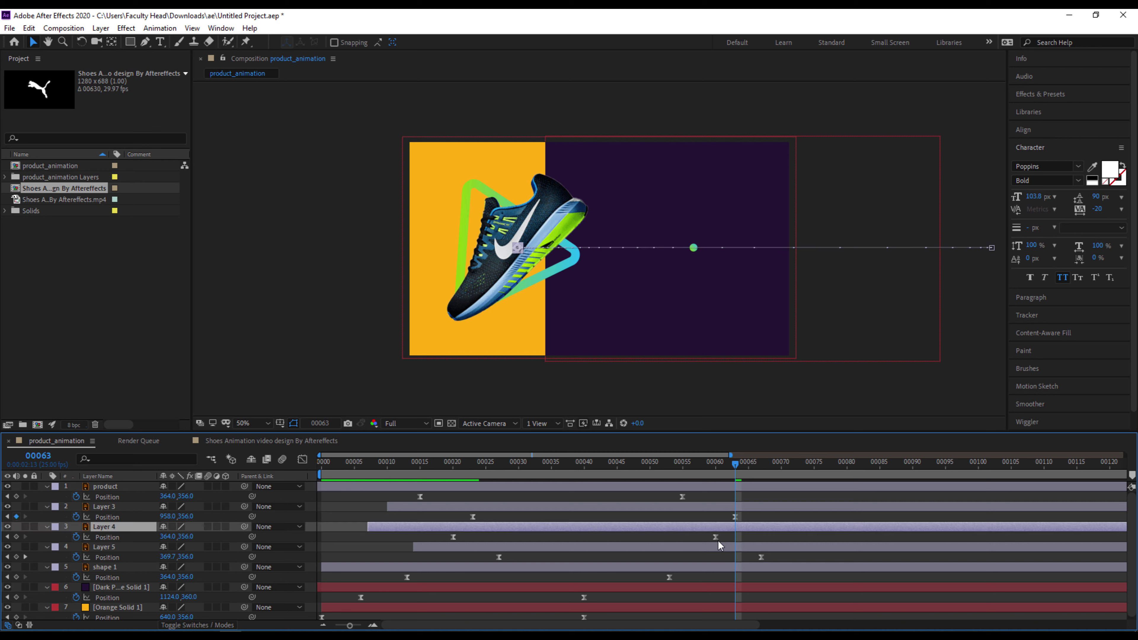
{"action": "left_click", "coordinate": [715, 464]}
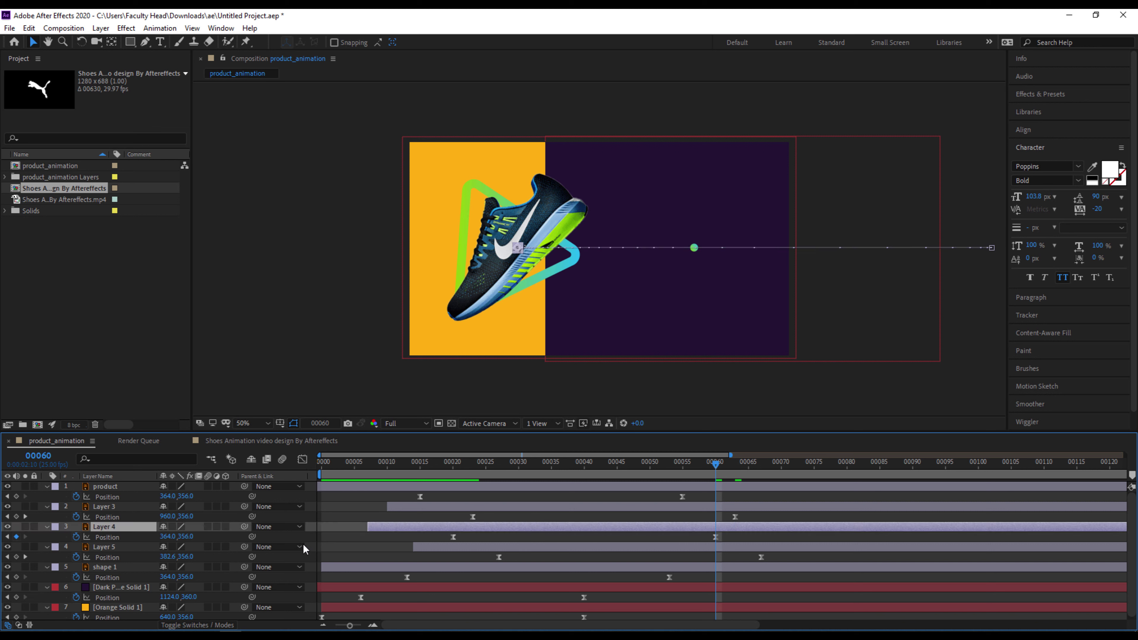
{"action": "left_click_drag", "start_coordinate": [169, 537], "coordinate": [647, 562]}
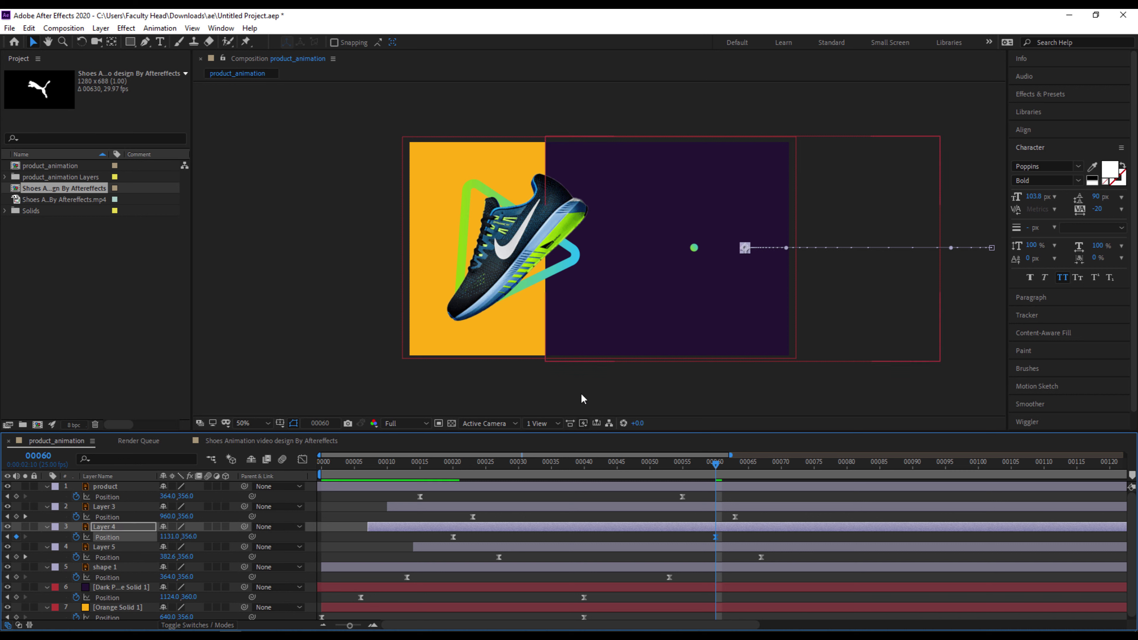
{"action": "left_click_drag", "start_coordinate": [188, 536], "coordinate": [97, 524]}
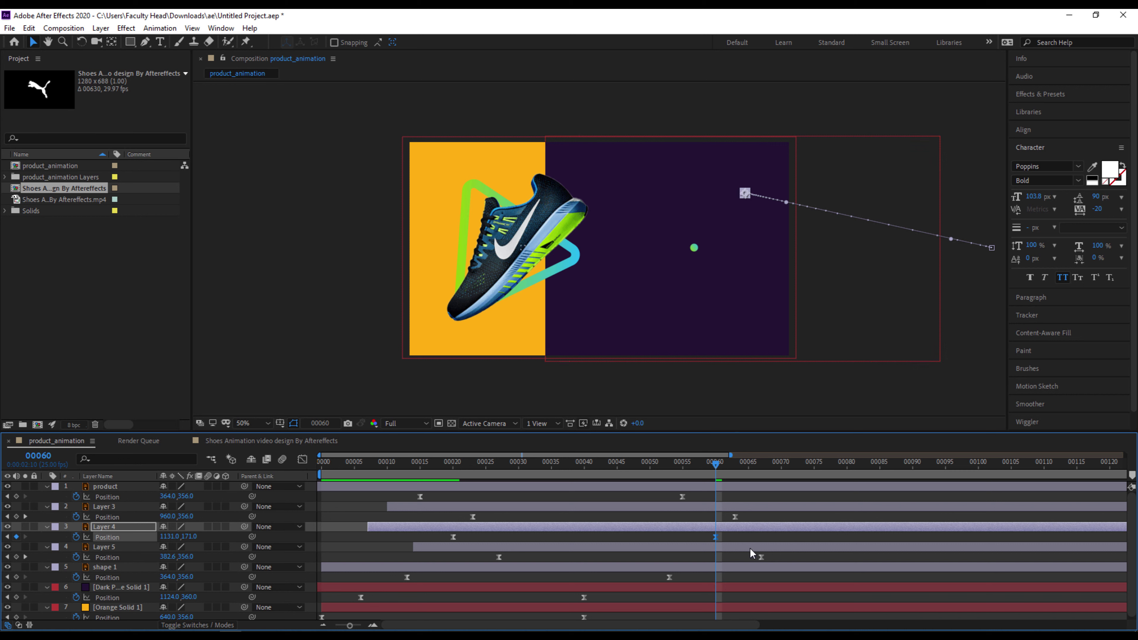
Set Layer 5's end Position to 709, 264 at frame 67, and preview the animation with all three circles.
{"action": "left_click", "coordinate": [734, 548]}
{"action": "left_click_drag", "start_coordinate": [731, 468], "coordinate": [761, 466]}
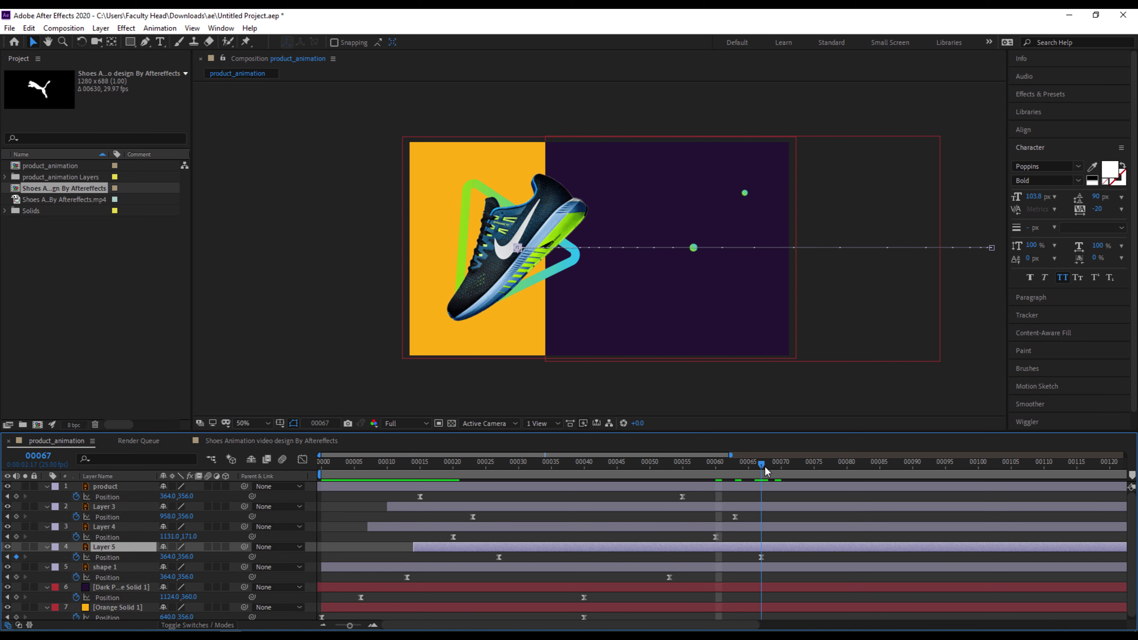
{"action": "left_click_drag", "start_coordinate": [168, 557], "coordinate": [293, 558]}
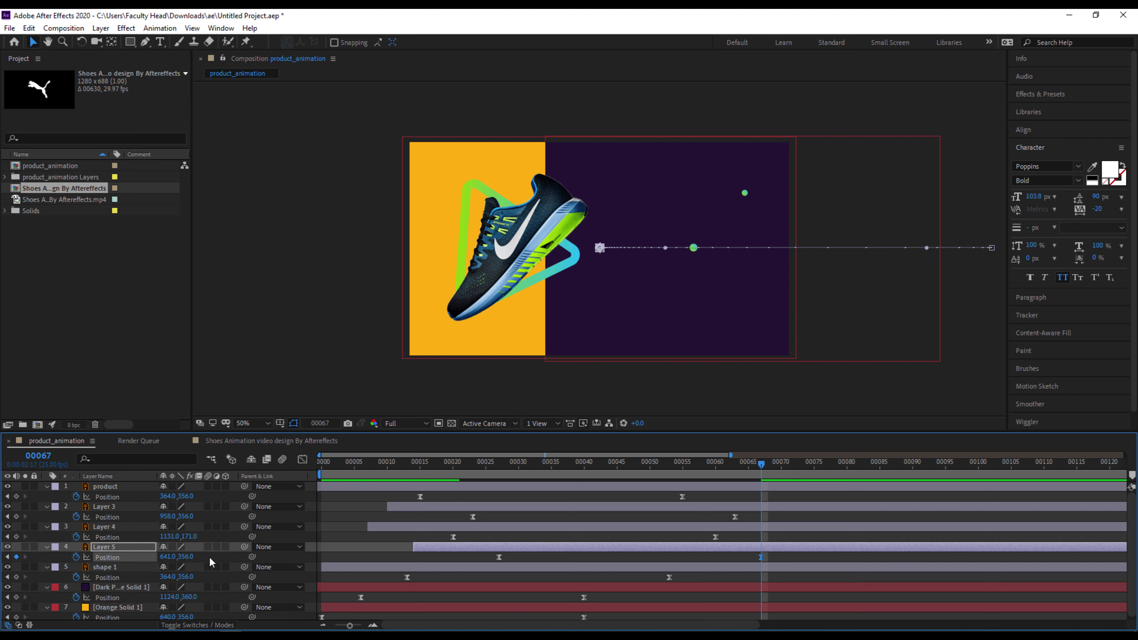
{"action": "left_click_drag", "start_coordinate": [186, 557], "coordinate": [337, 553]}
{"action": "left_click", "coordinate": [343, 536]}
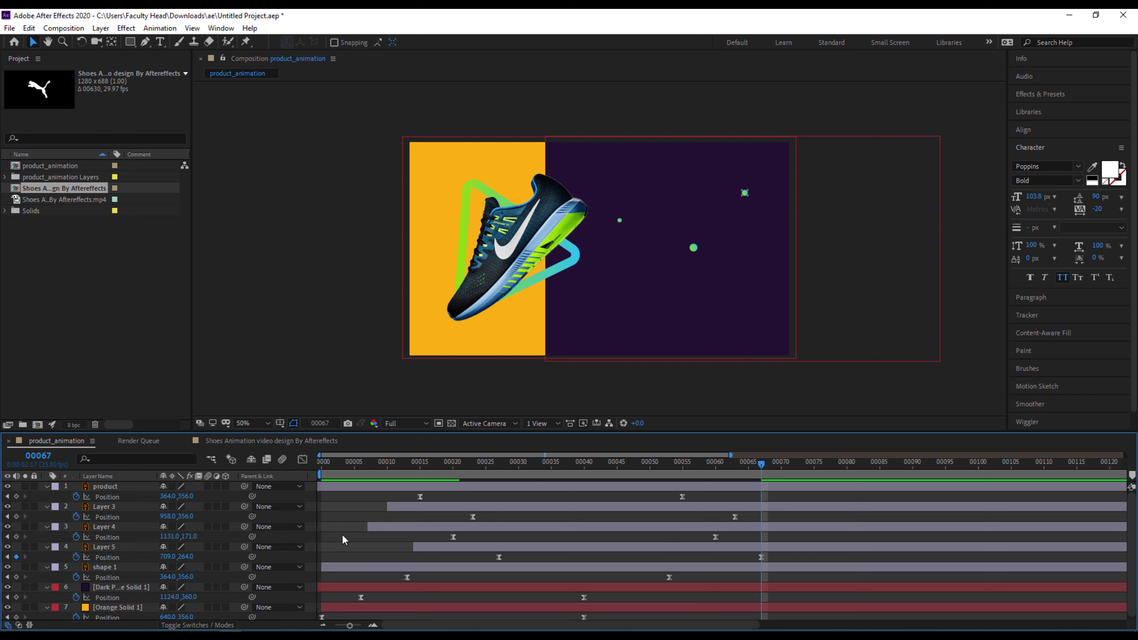
{"action": "key", "text": "space"}
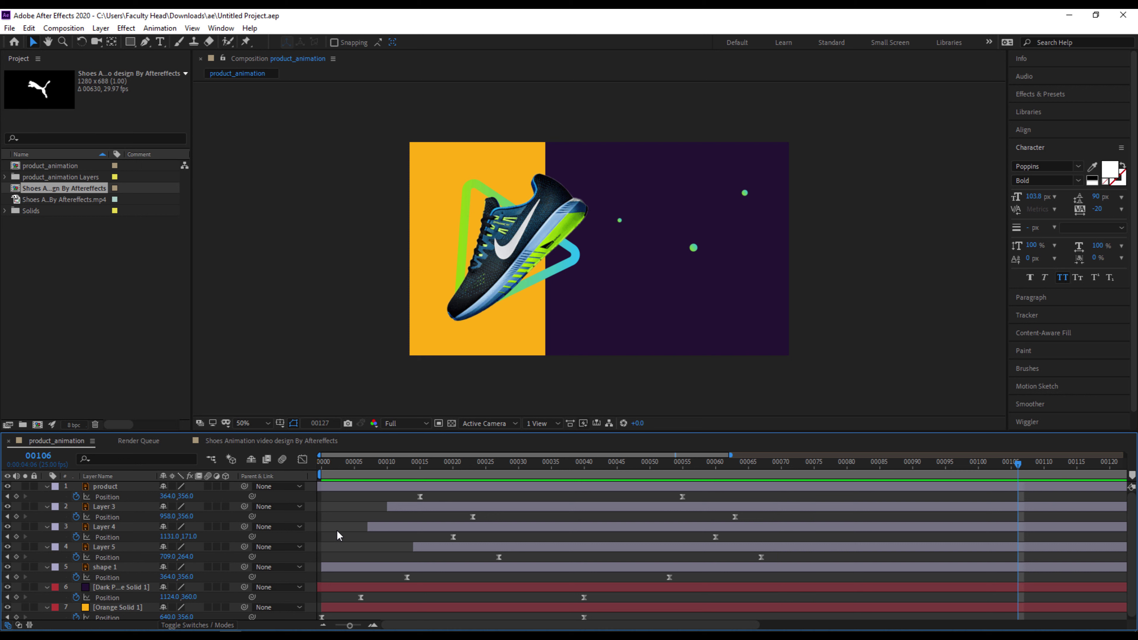
{"action": "key", "text": "space"}
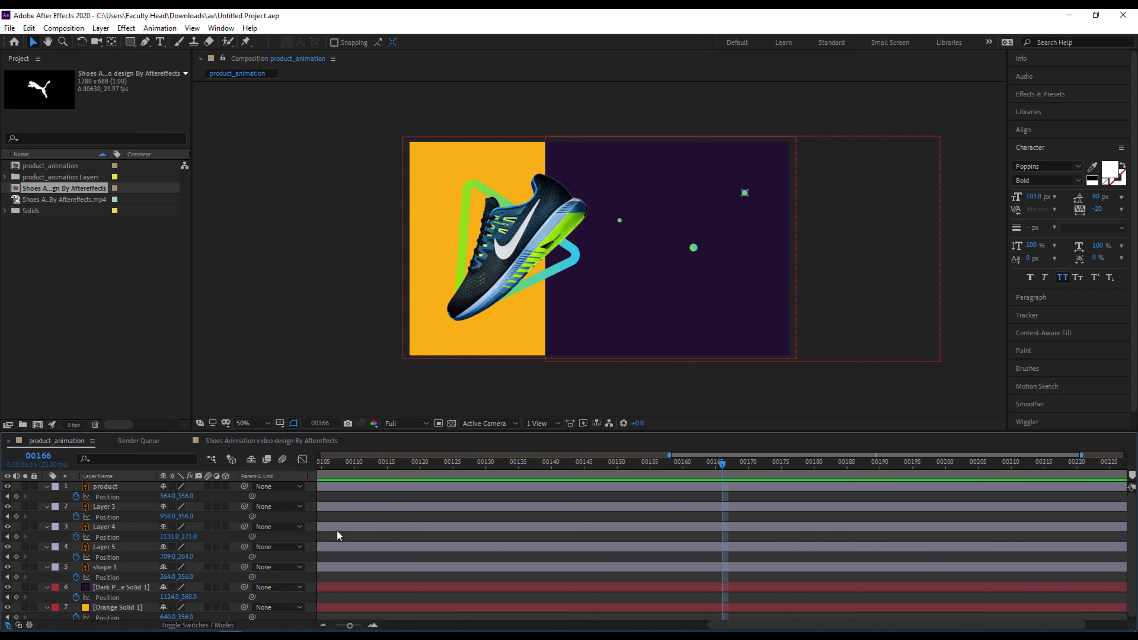
End the work area at frame 80, preview the shortened range, and save the project.
{"action": "left_click_drag", "start_coordinate": [431, 531], "coordinate": [692, 531]}
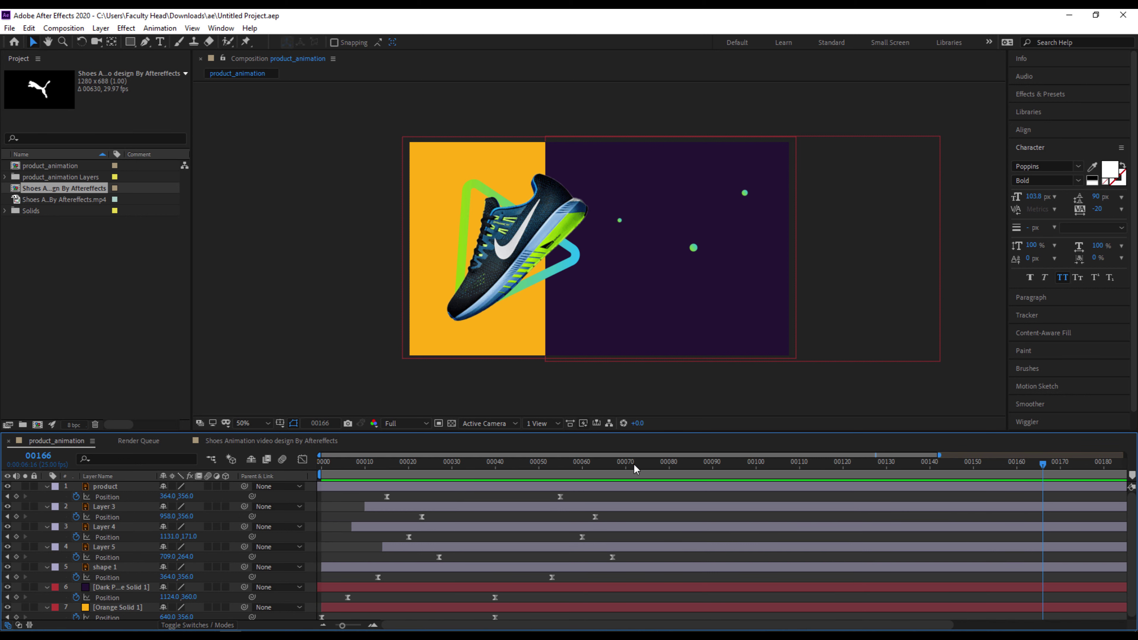
{"action": "left_click_drag", "start_coordinate": [634, 466], "coordinate": [668, 473]}
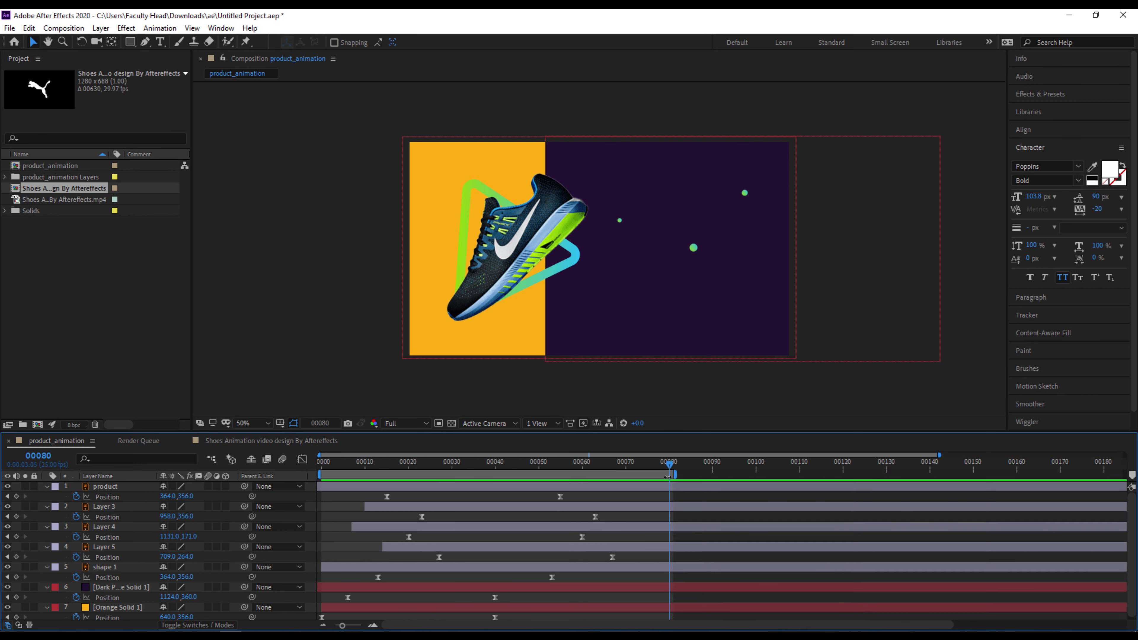
{"action": "key", "text": "n"}
{"action": "key", "text": "space"}
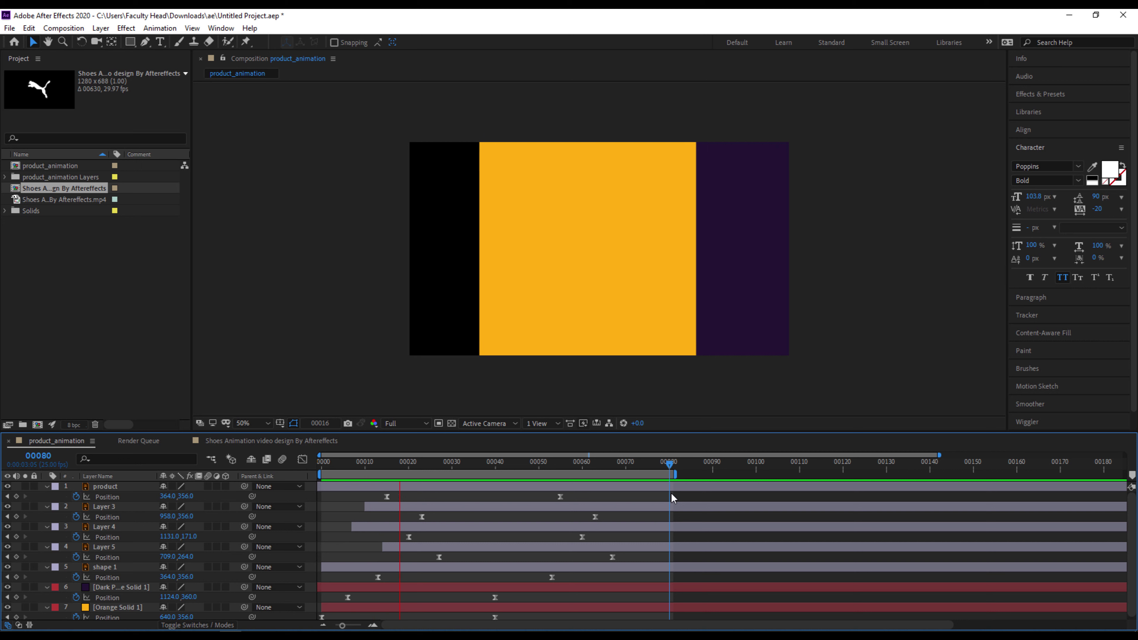
{"action": "key", "text": "space"}
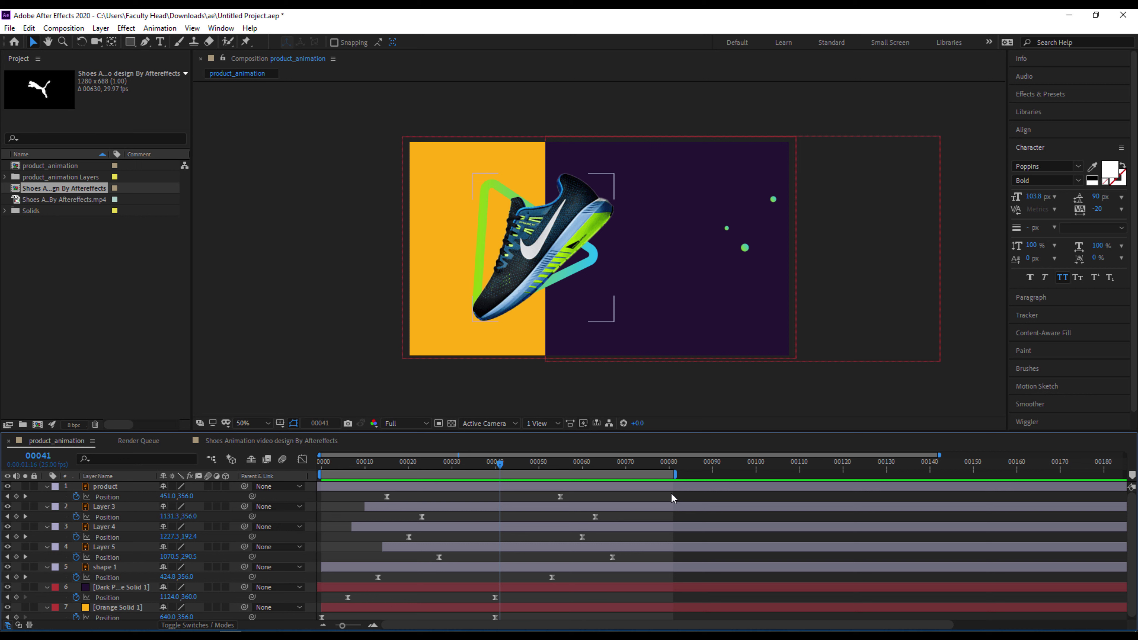
{"action": "key", "text": "ctrl+s"}
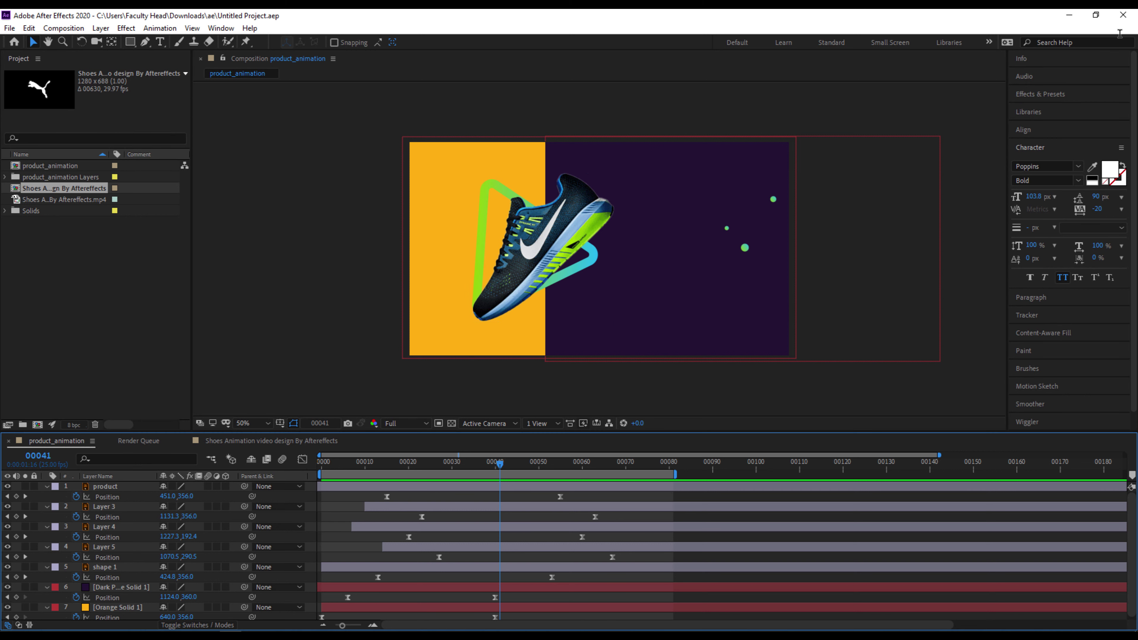